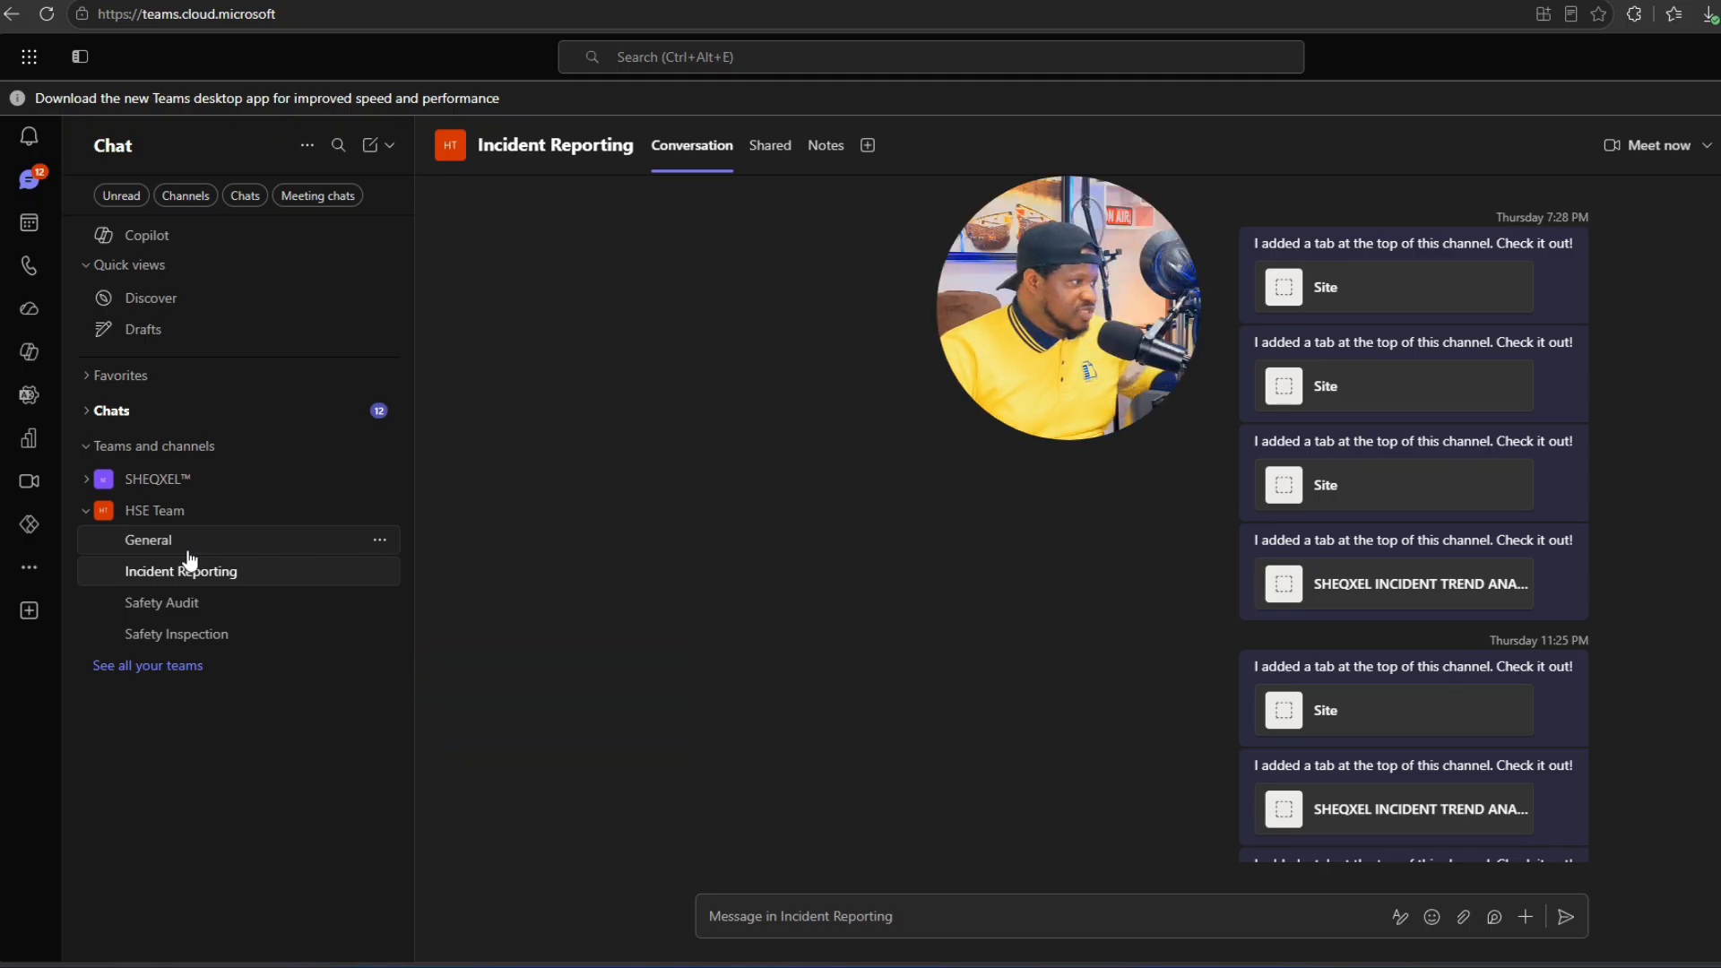
Step: Start creating a new channel and choose HSE Team as the team it belongs to
click(386, 147)
click(337, 215)
click(750, 280)
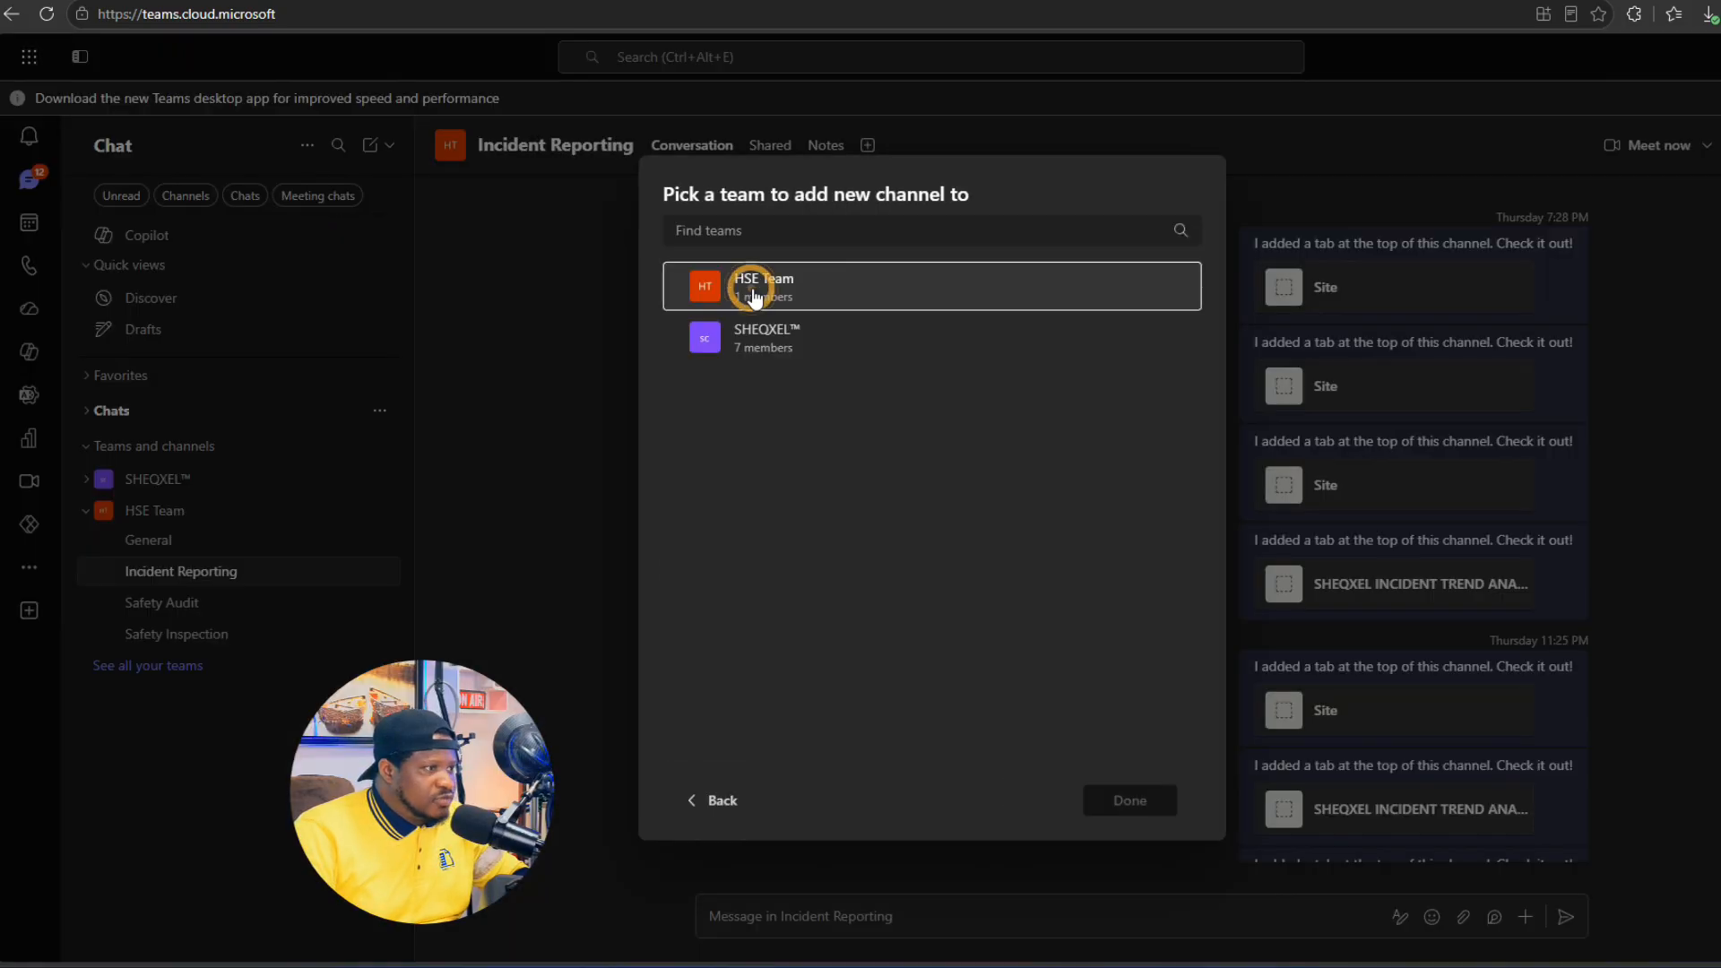
click(781, 291)
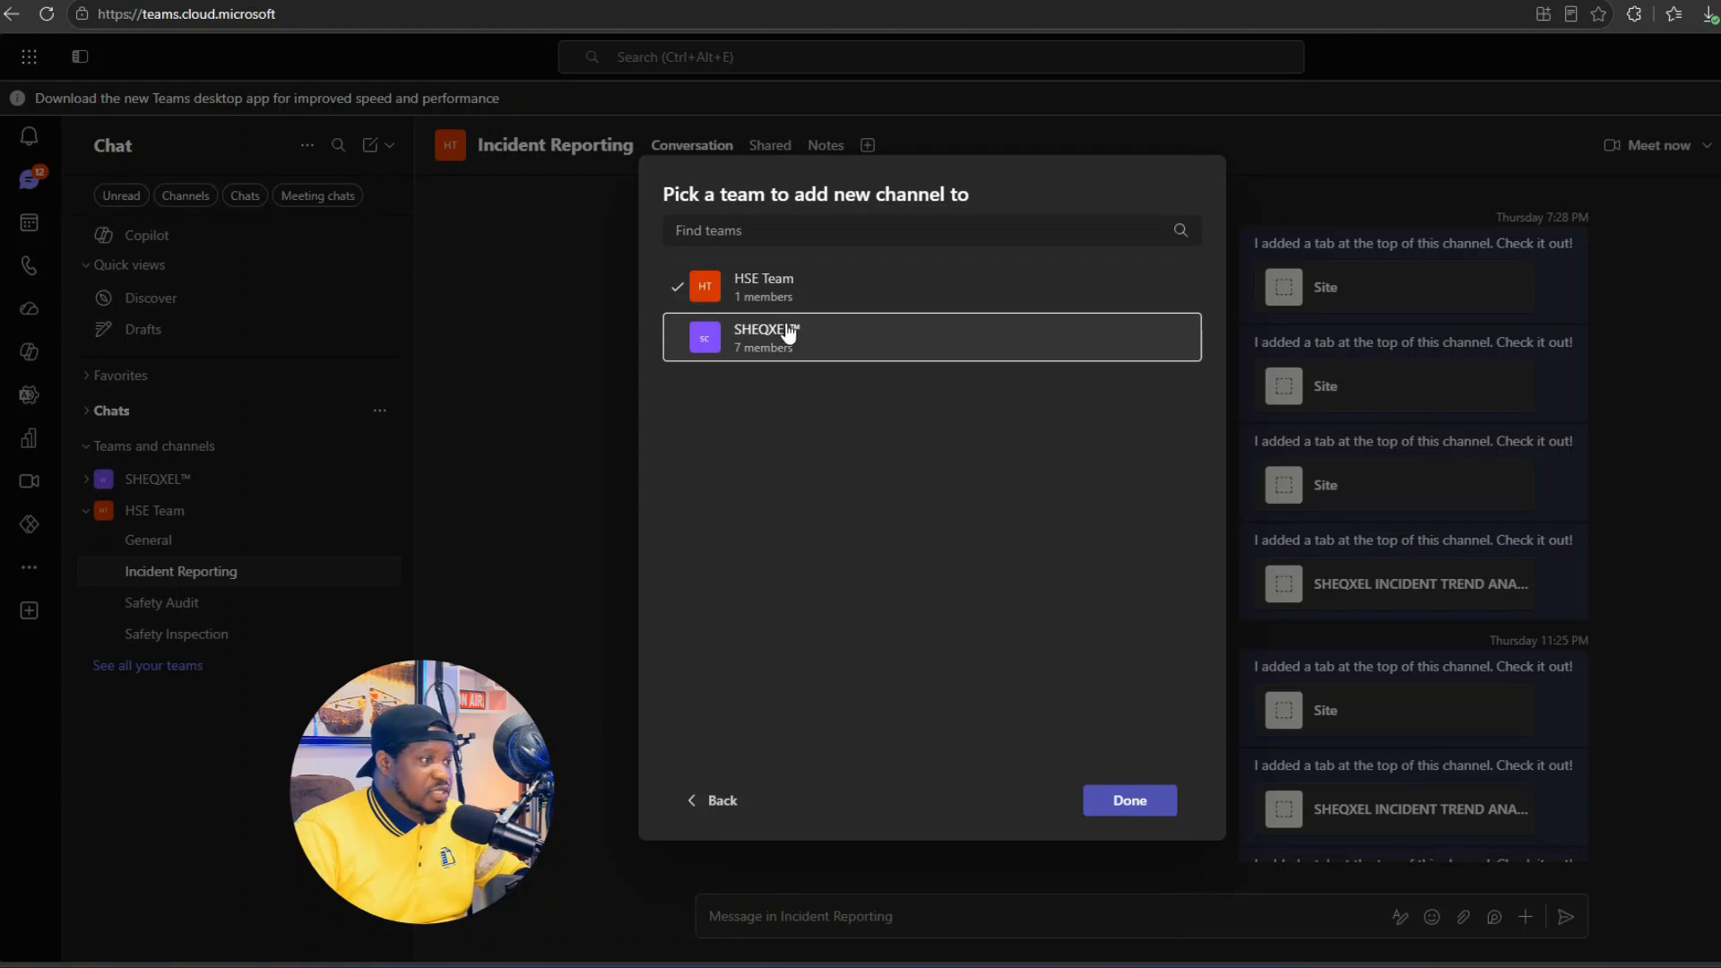
click(1092, 797)
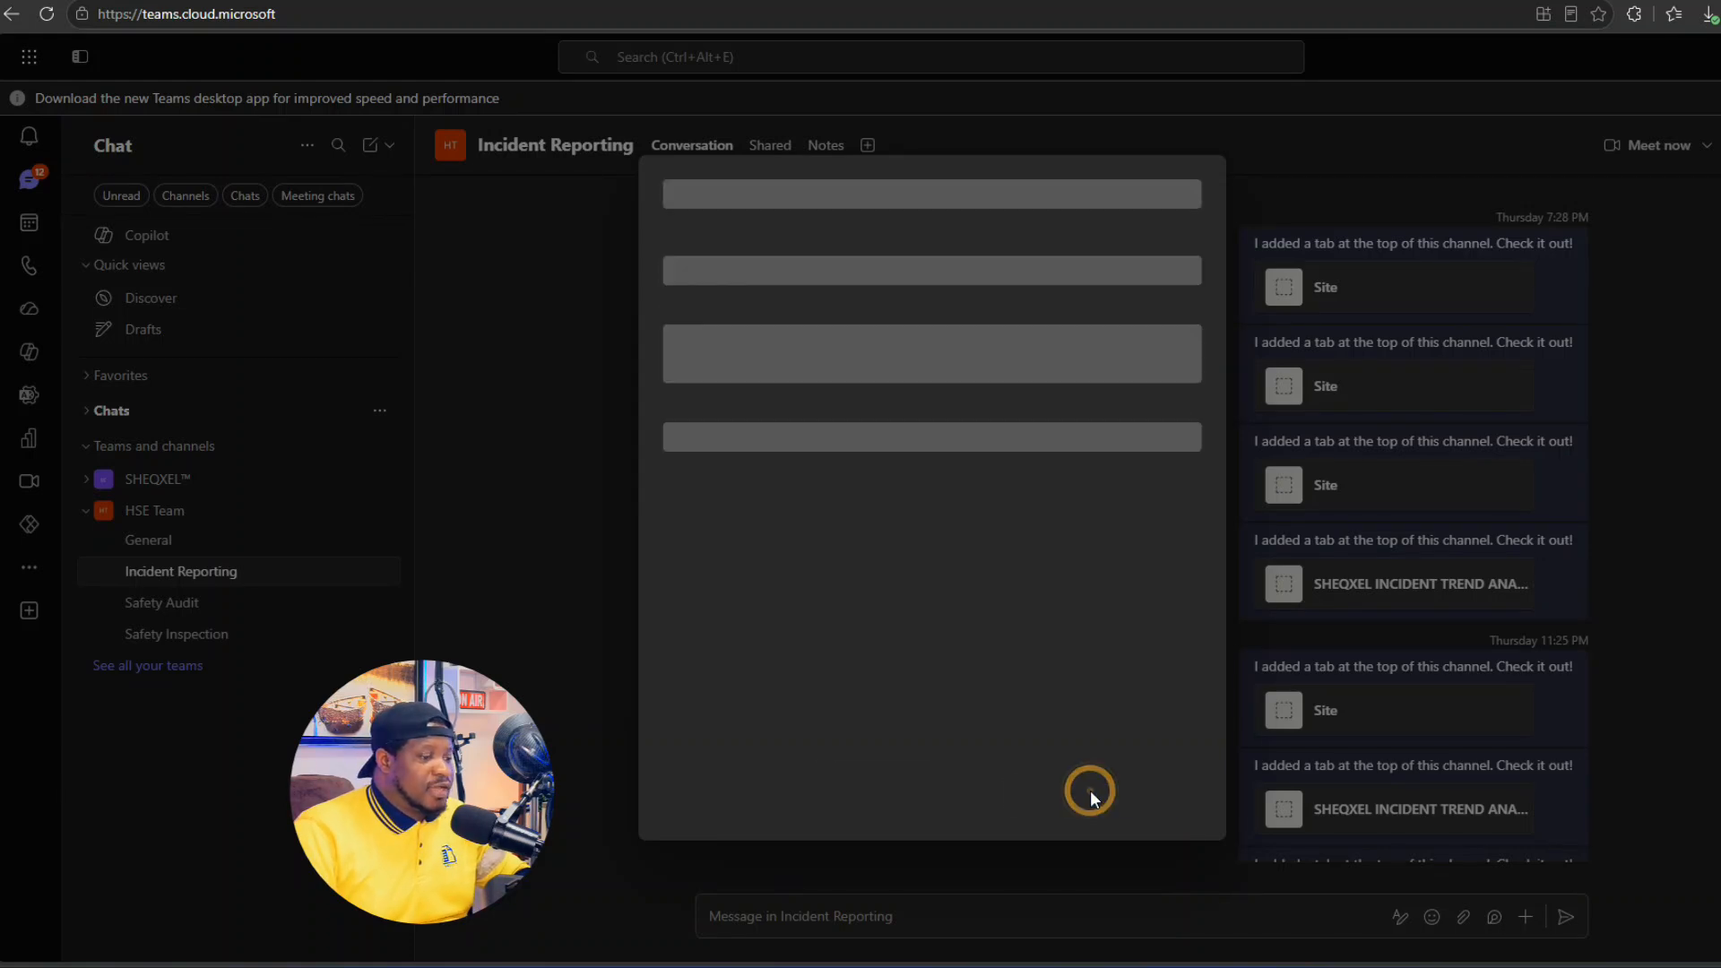
Step: Name the channel Observation Reporting, set its type to Standard, keep the Threads layout and create it
click(785, 358)
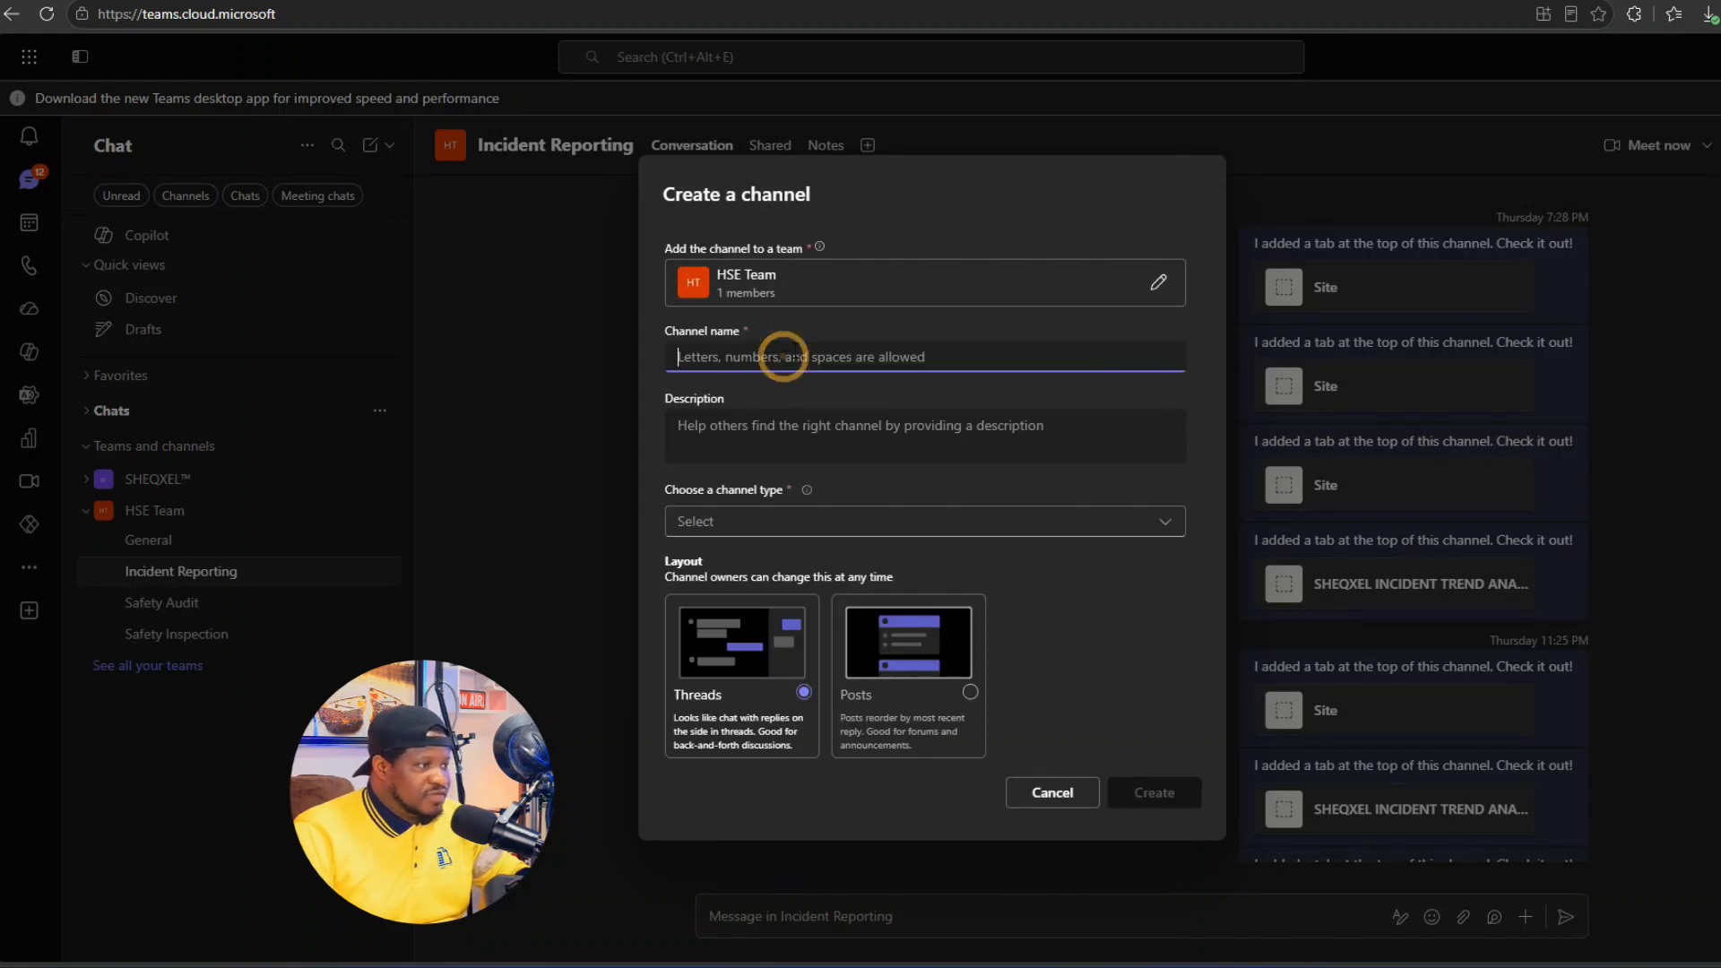
text(Observation Reporting)
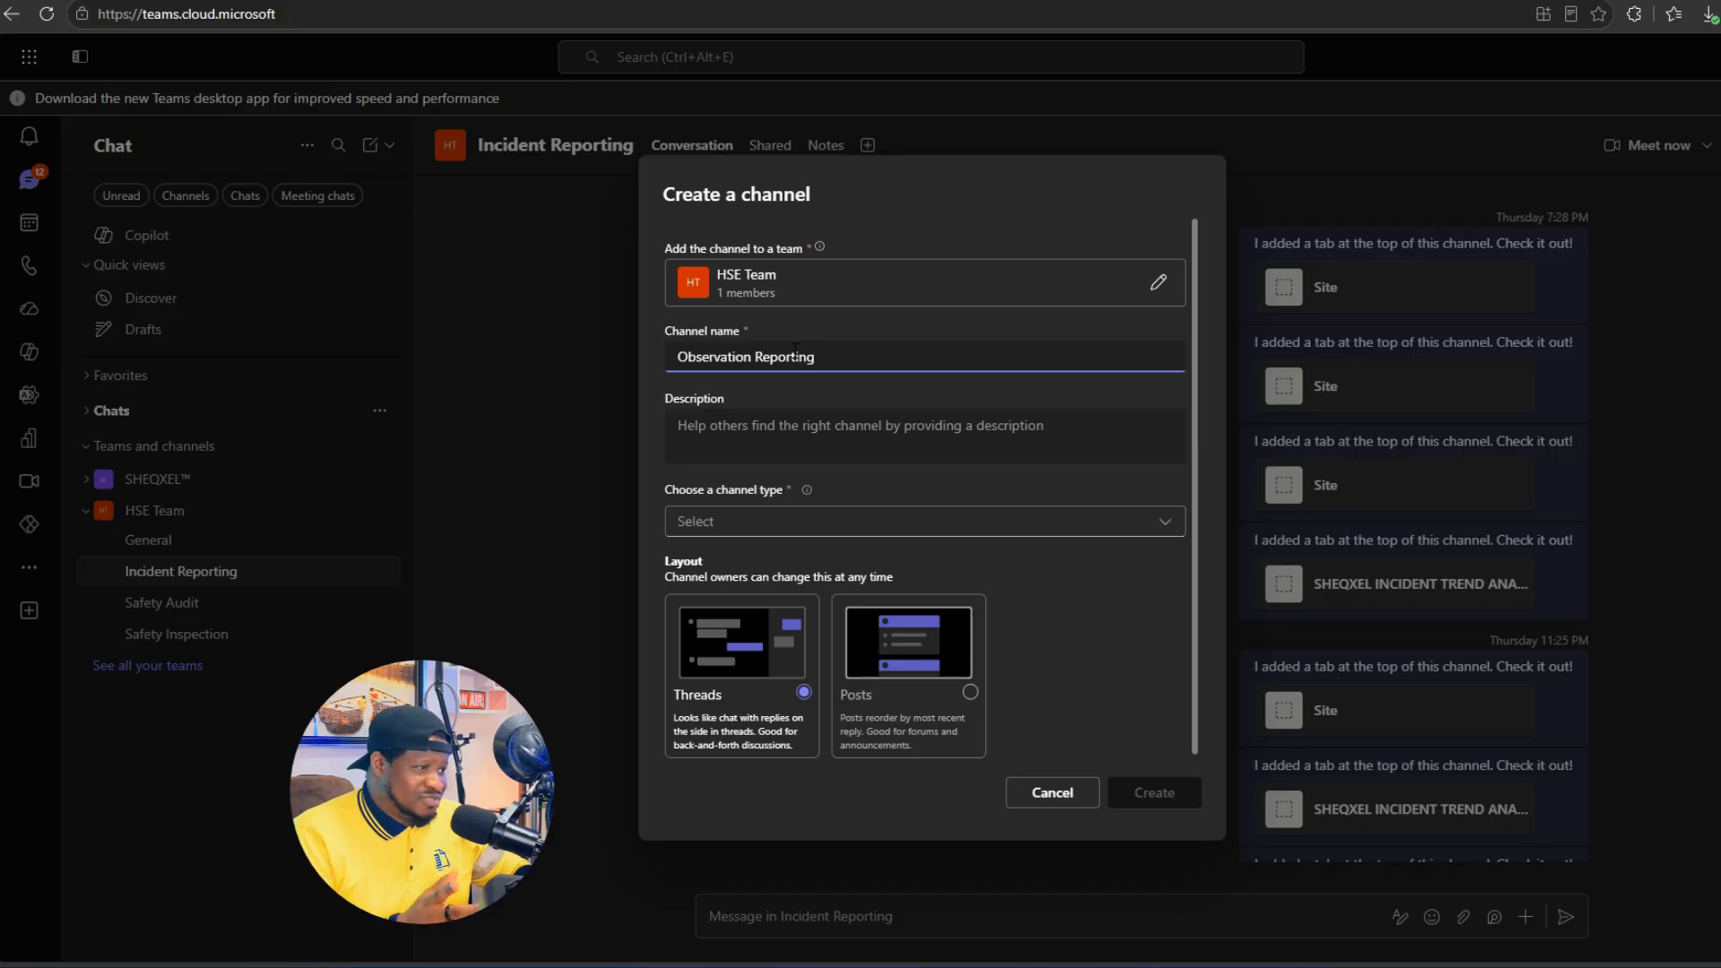
click(793, 522)
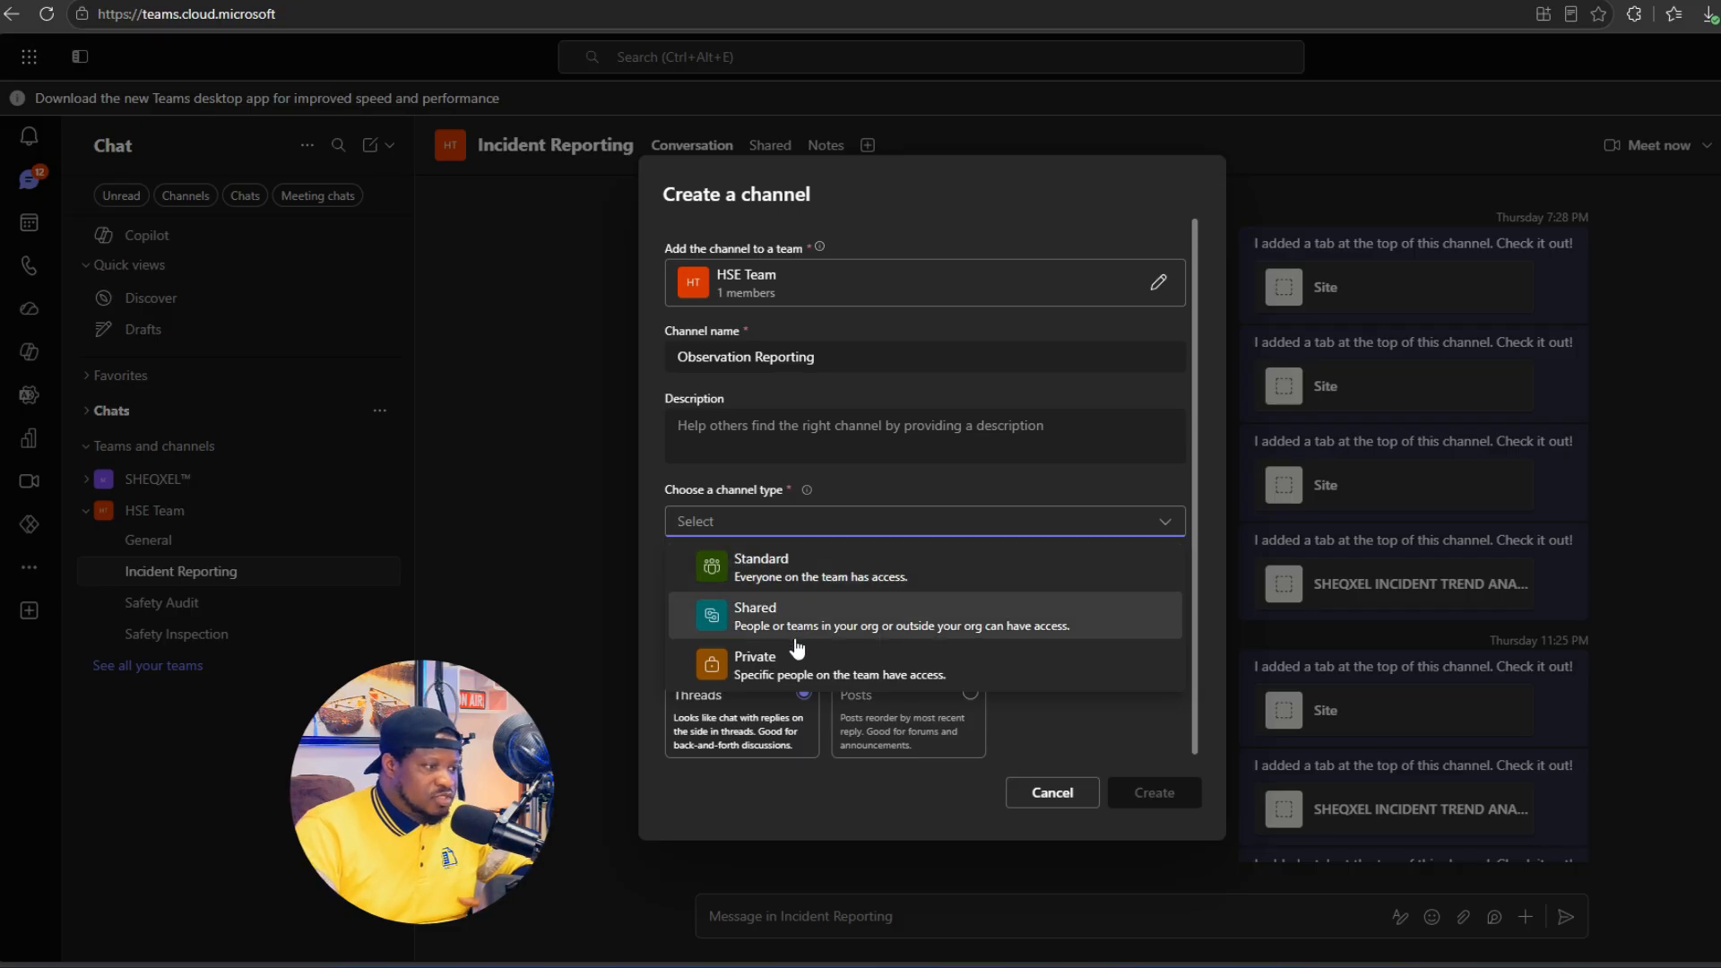
click(799, 574)
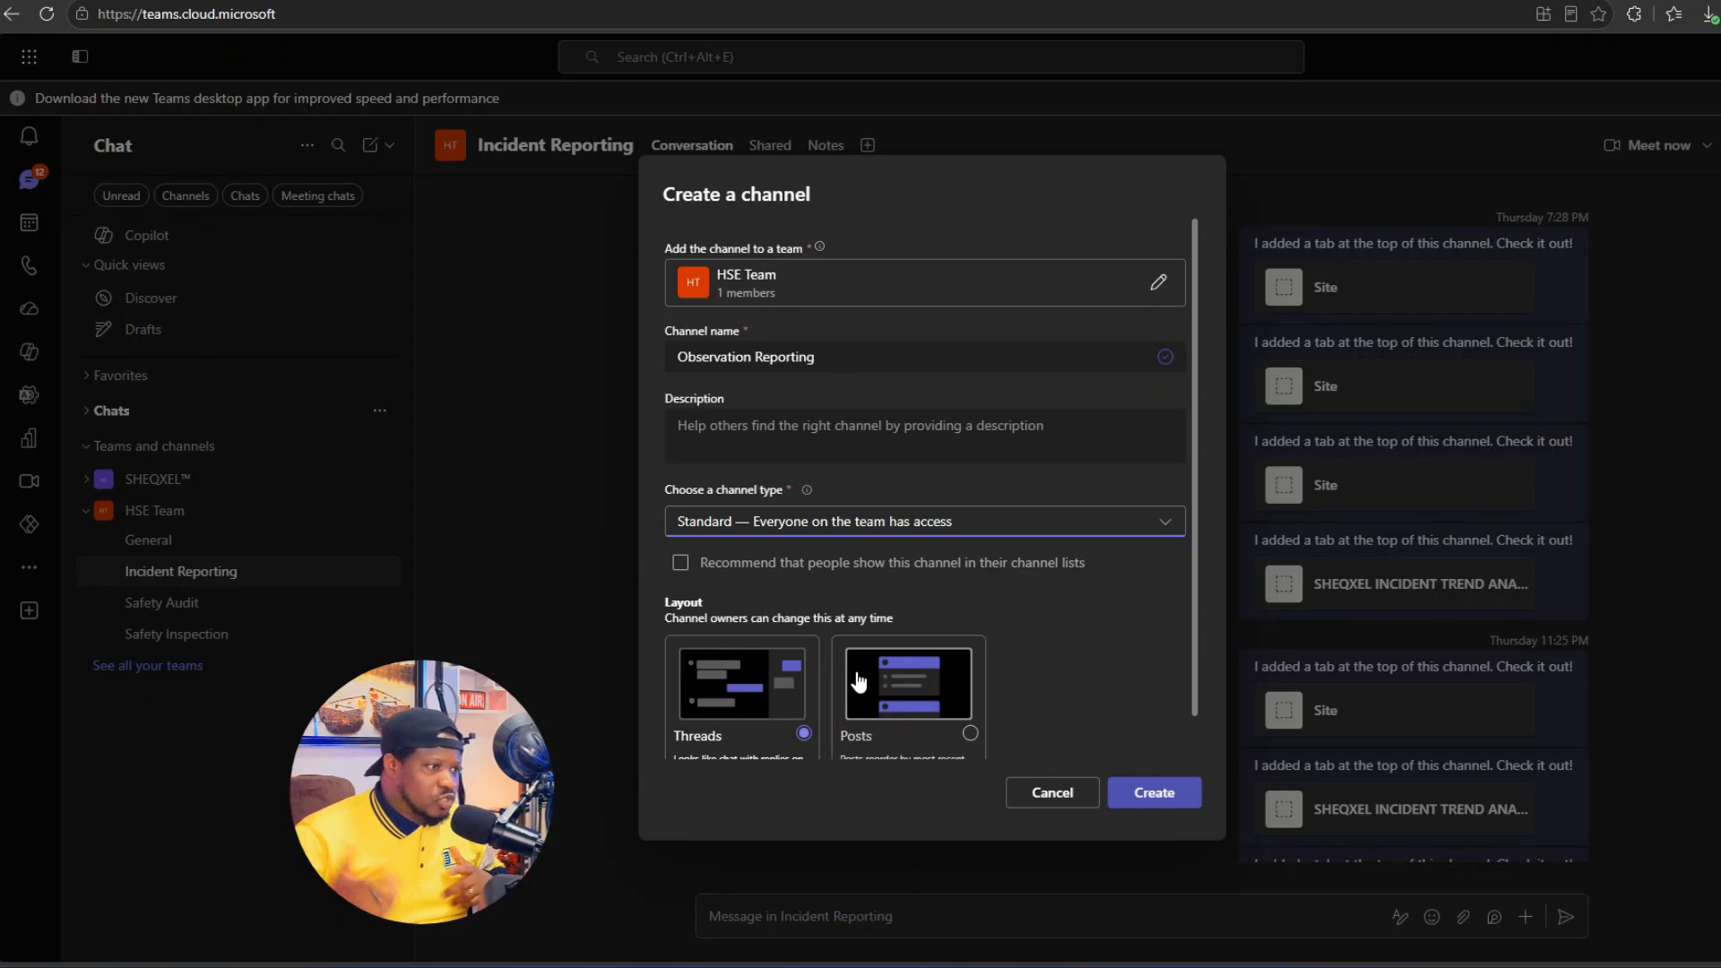
scroll(865, 709, down, 2)
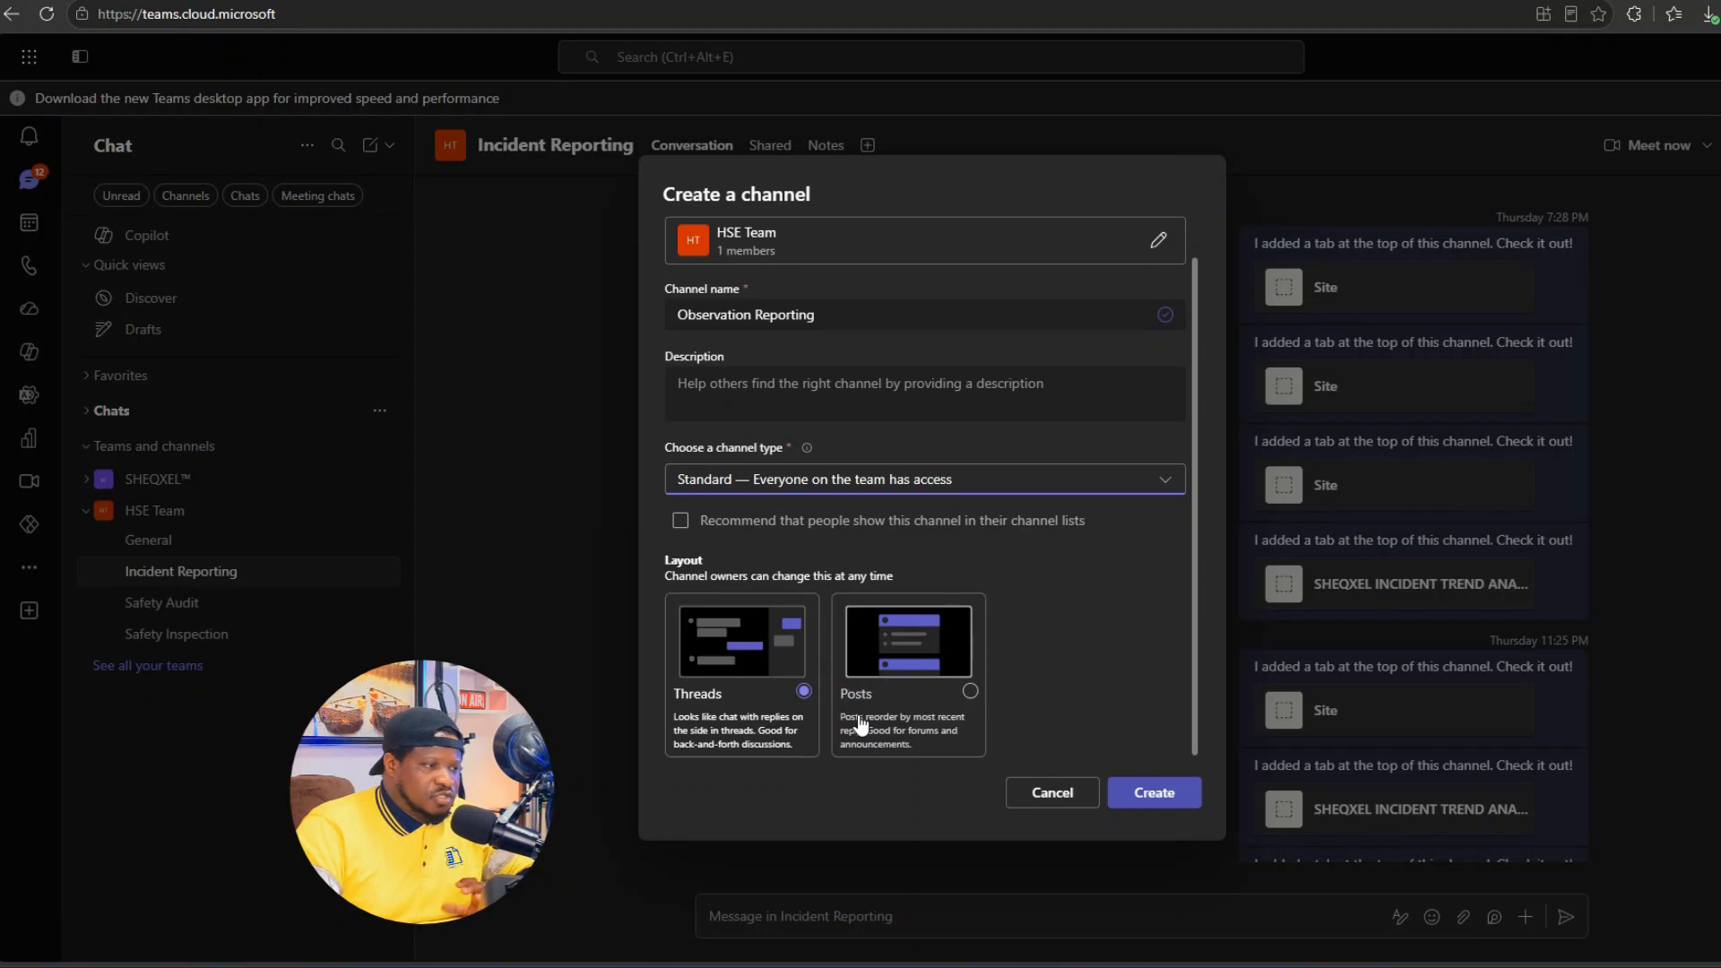
click(1179, 794)
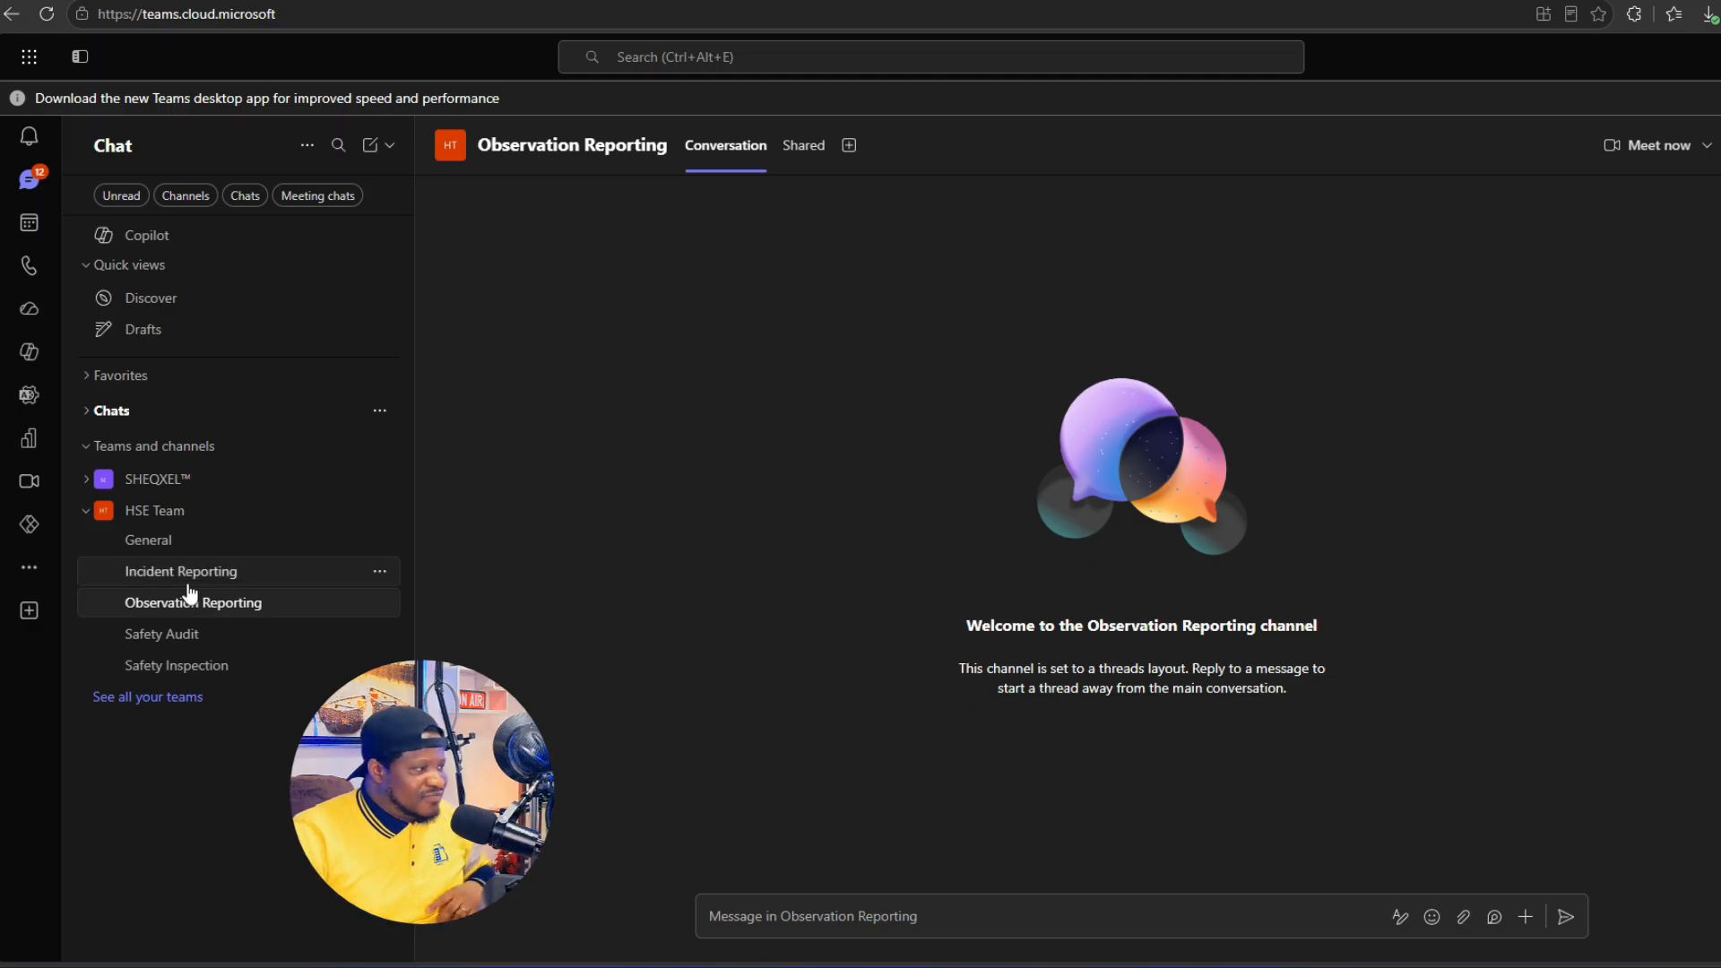
Step: Remove the SHEQXEL PERMIT TO WORK tab from HSE Team's General channel
click(220, 581)
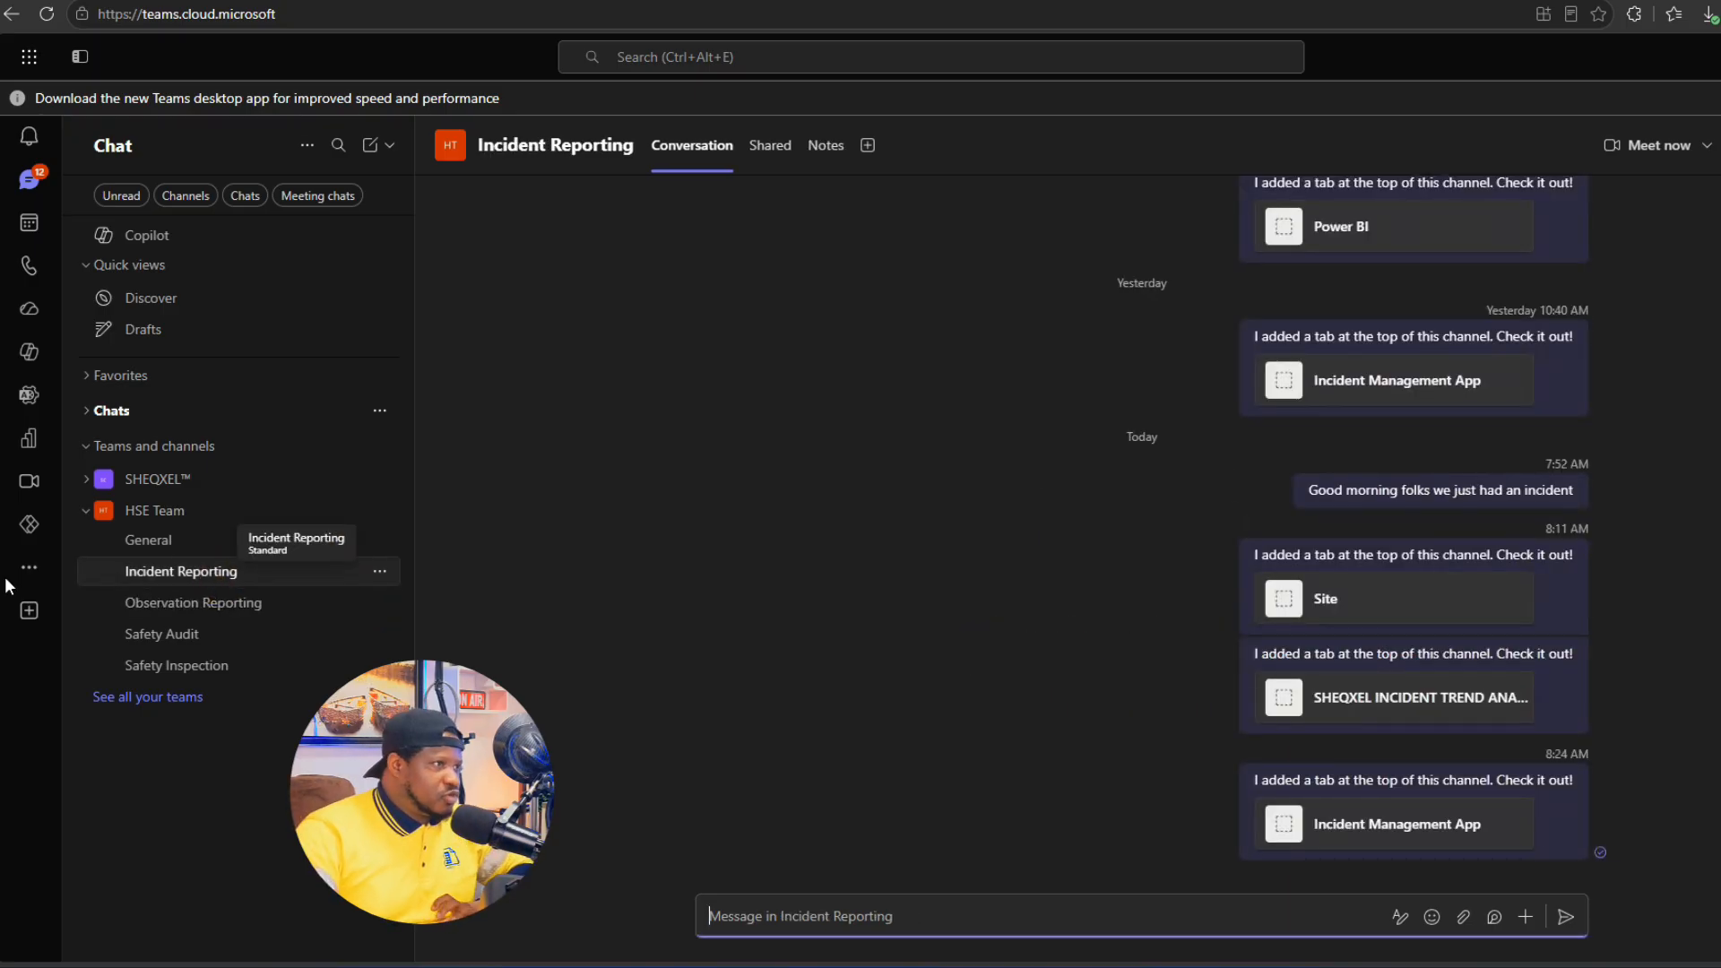
click(186, 544)
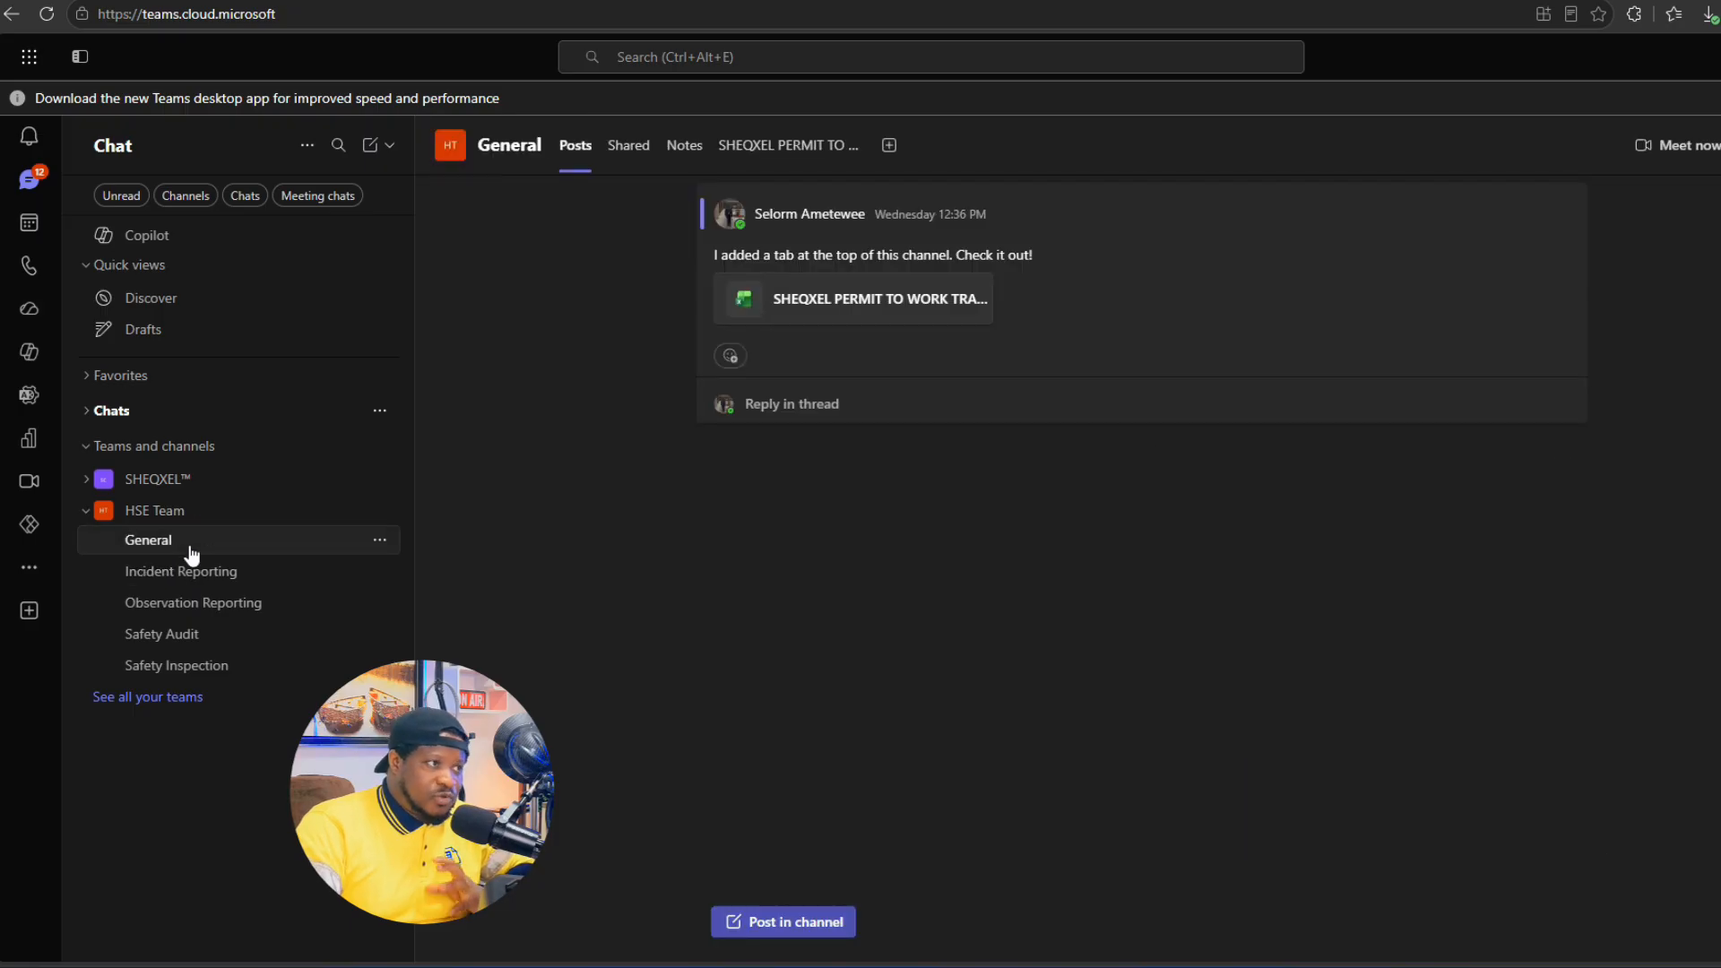
click(848, 158)
click(876, 146)
click(756, 534)
click(1189, 557)
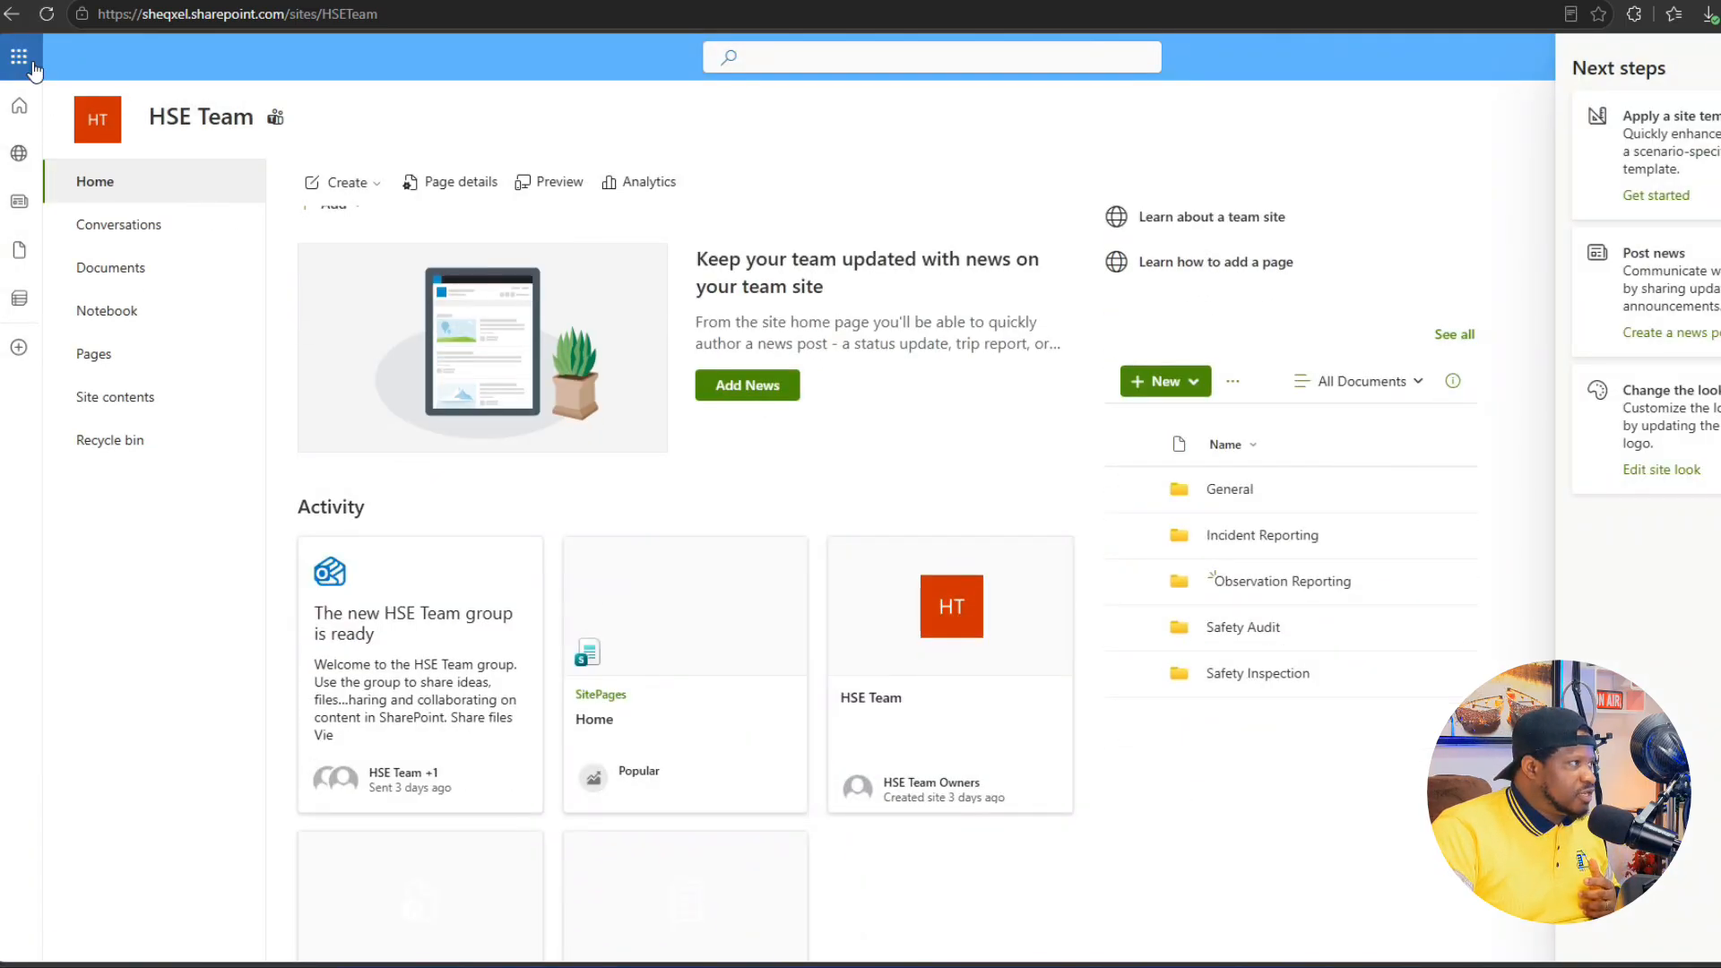
Step: In SharePoint, open the SHEQXEL™ Online site from the home page and copy its web address
click(19, 105)
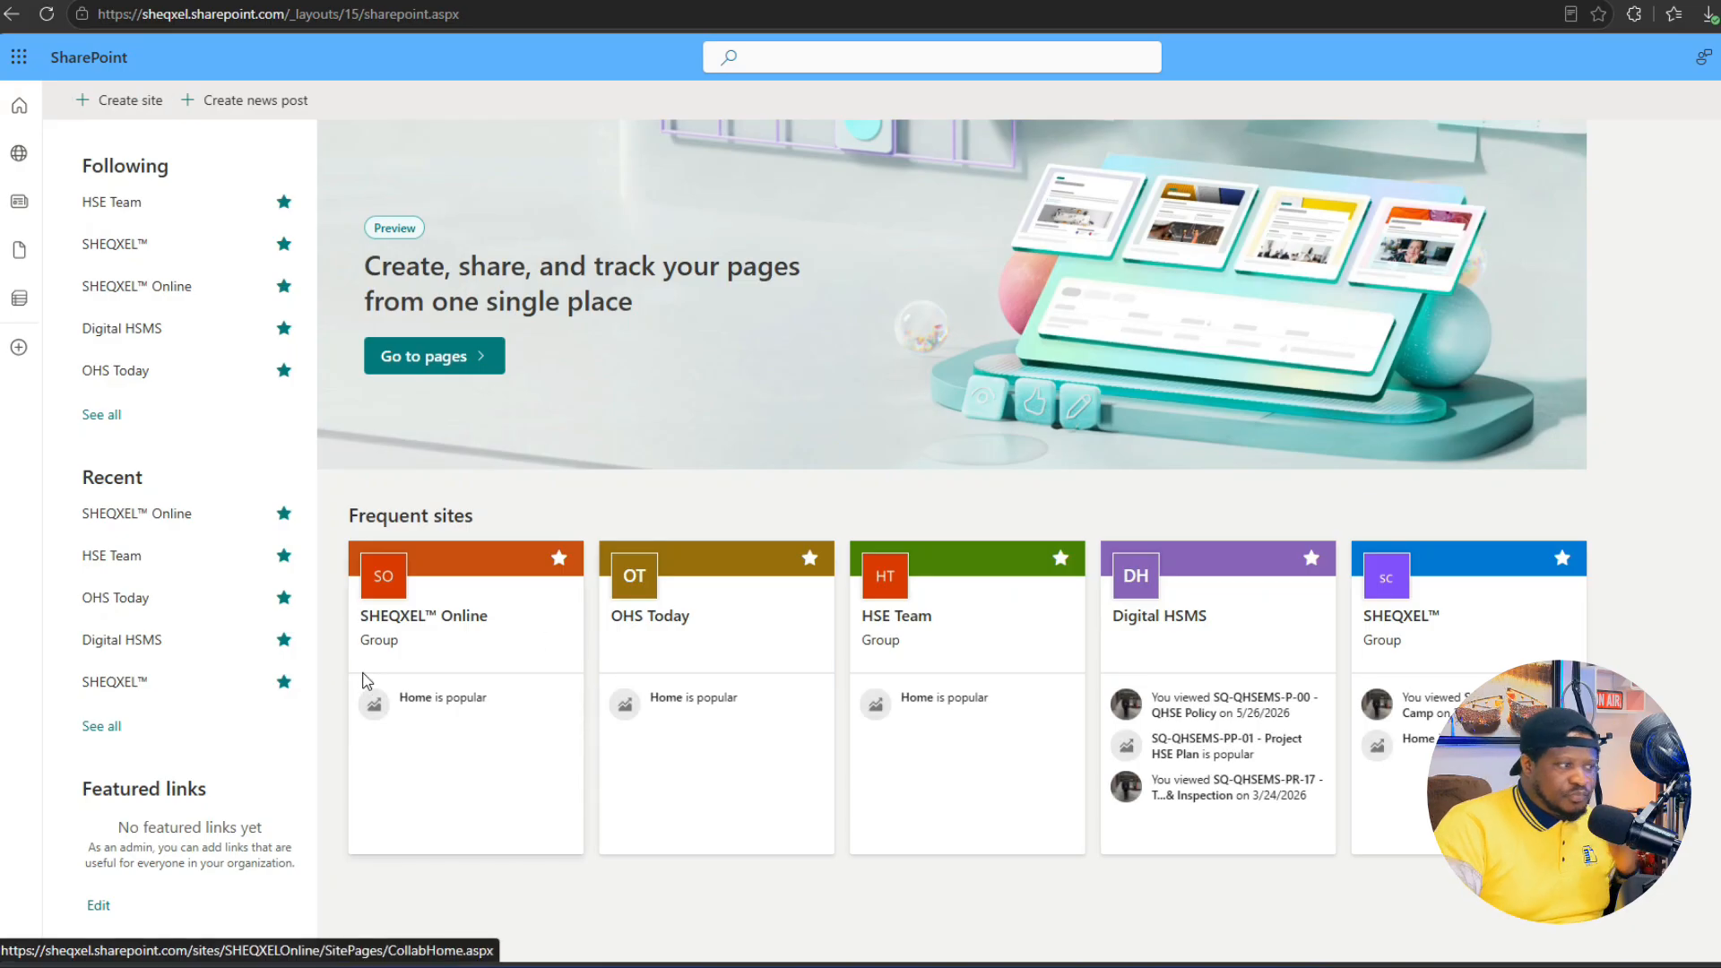
click(409, 631)
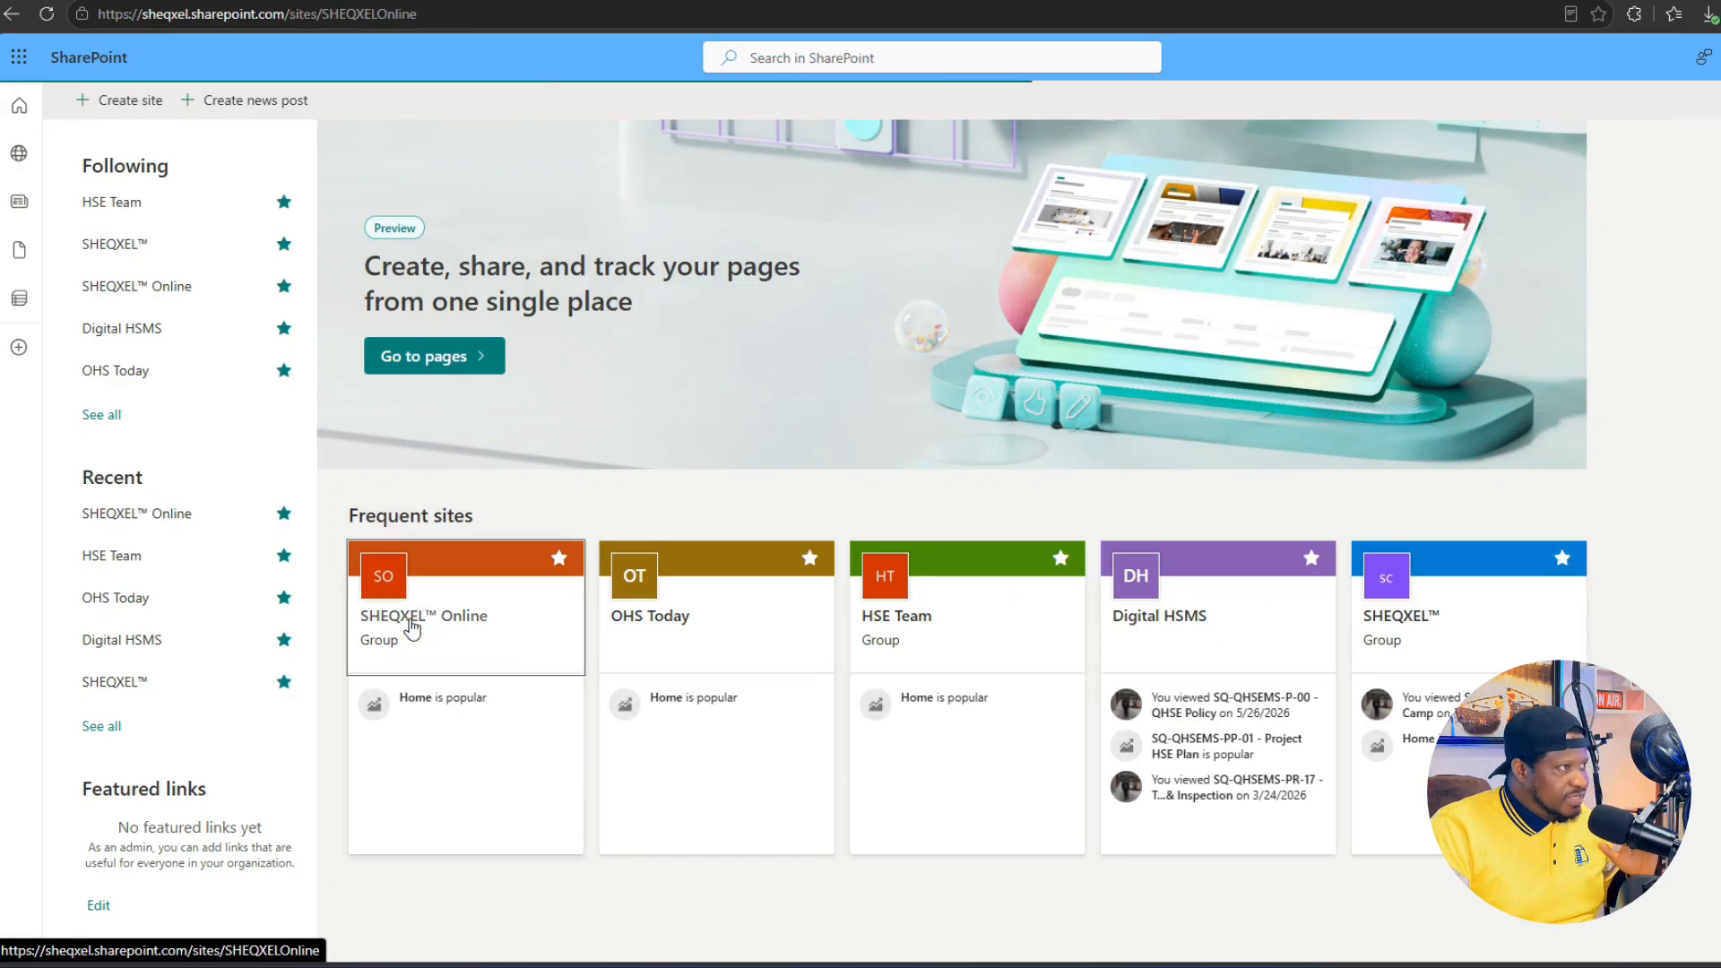
click(480, 6)
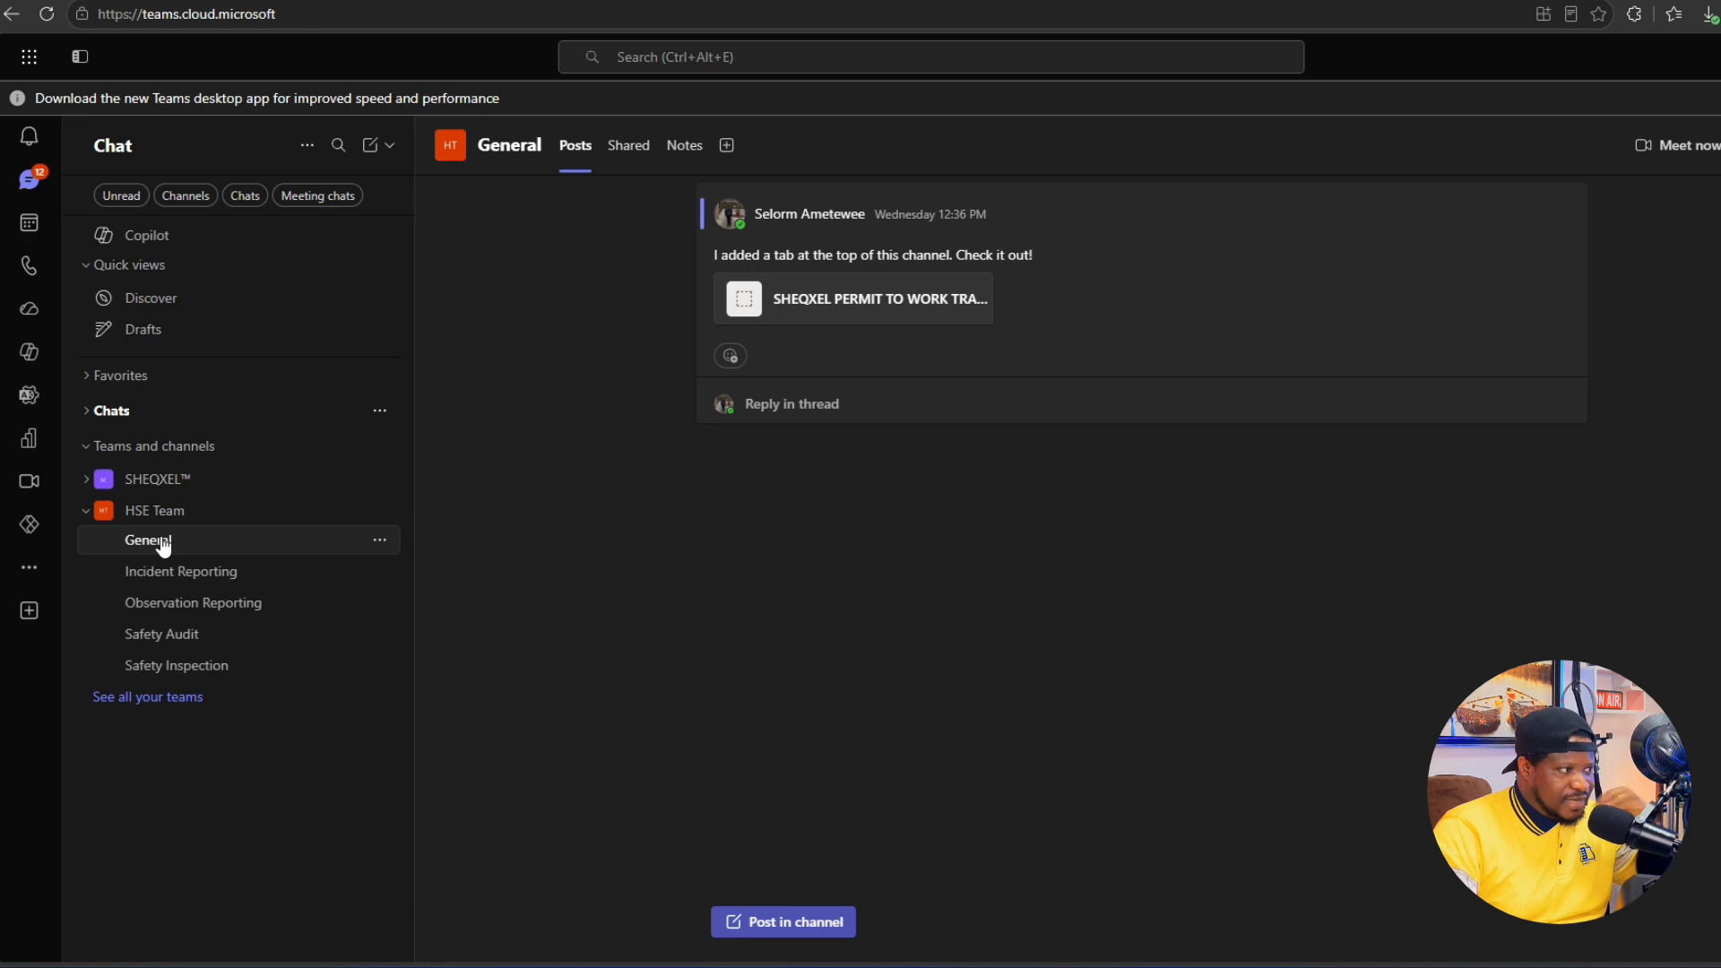
Step: In Teams, add a SharePoint tab to the General channel using Any SharePoint site and the copied SHEQXEL™ Online link
click(727, 146)
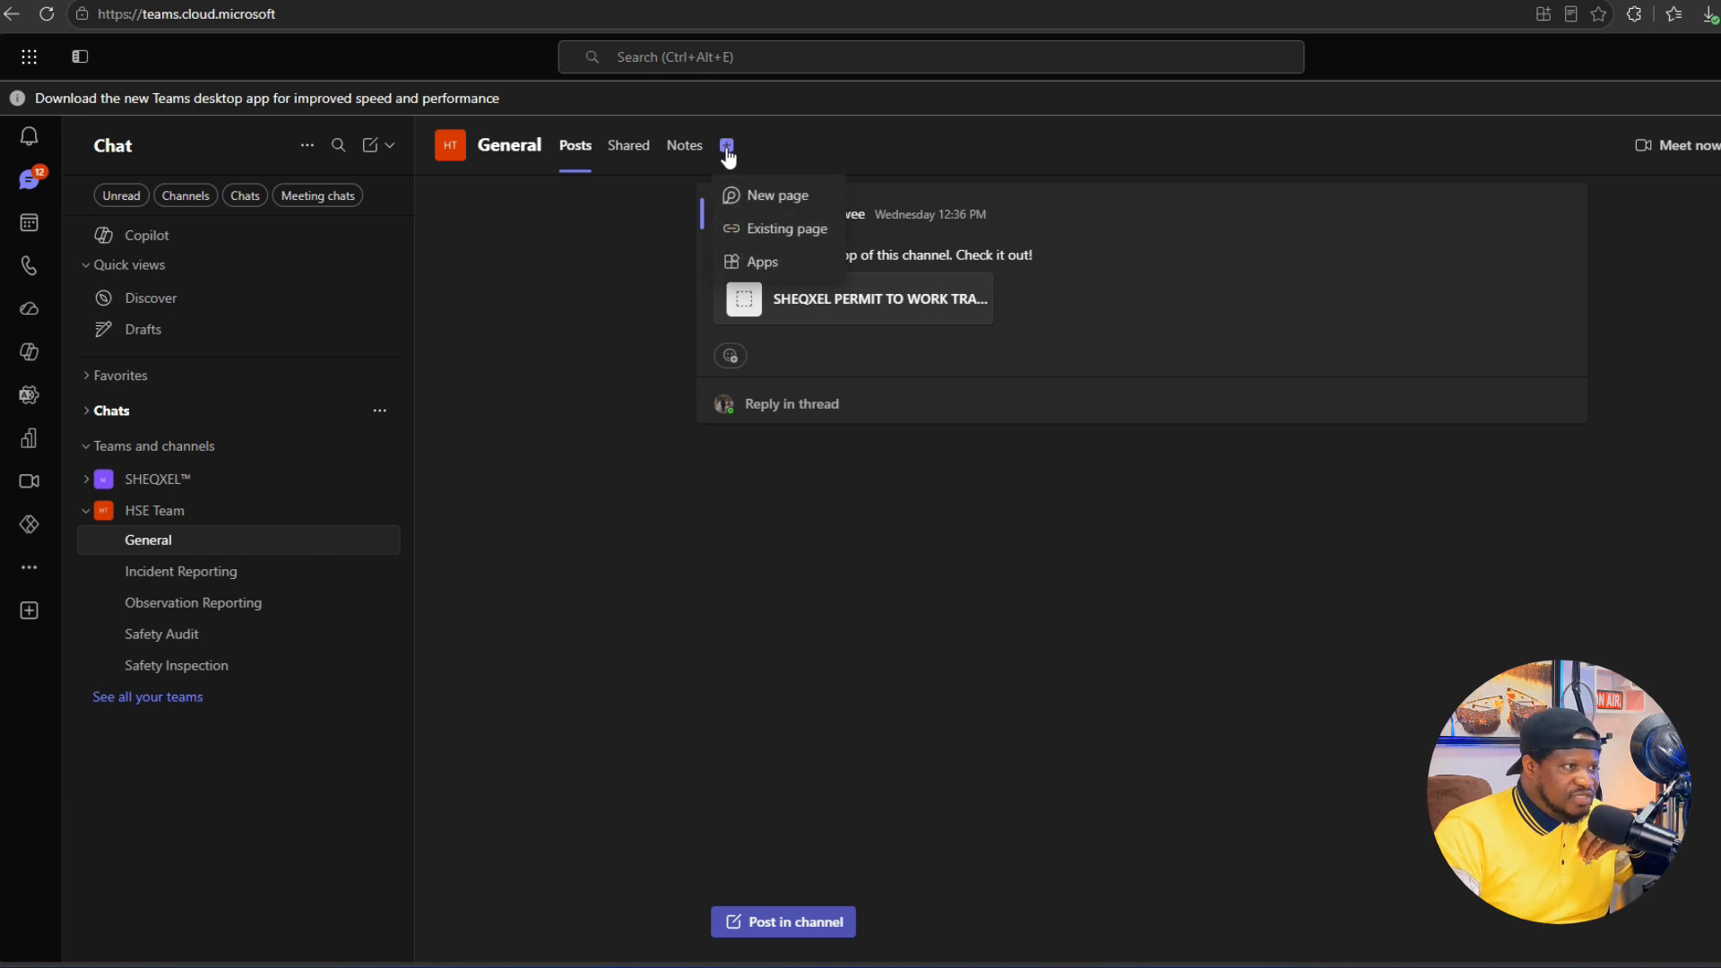
click(760, 262)
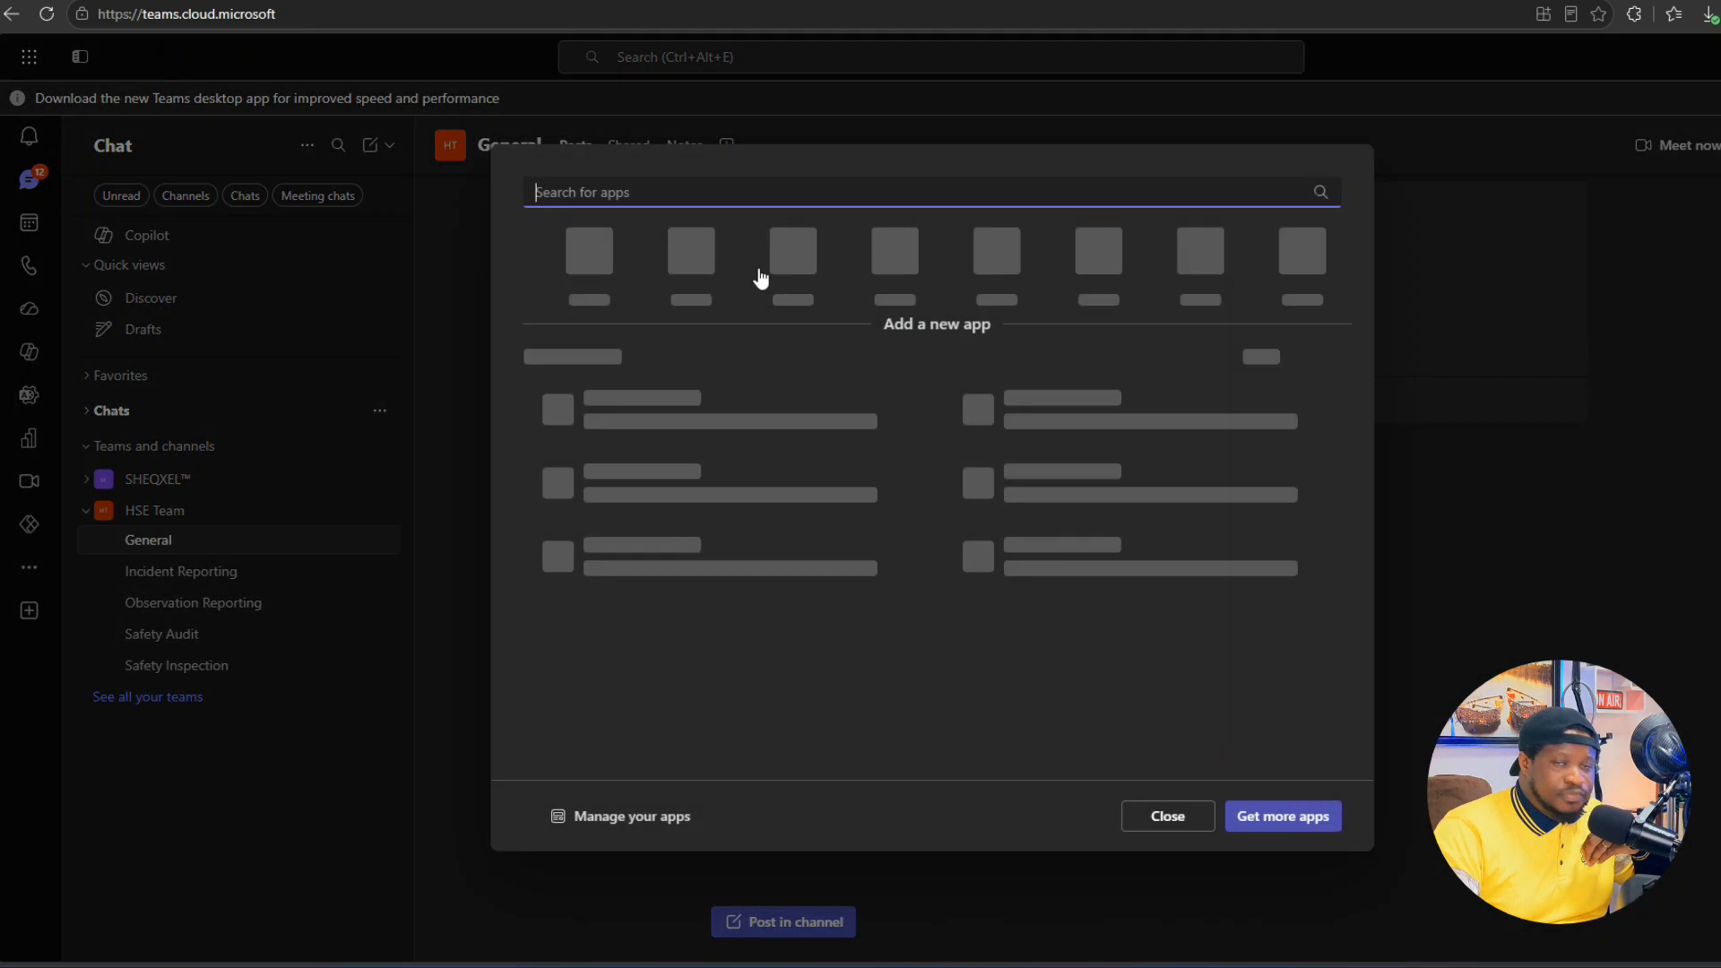
click(781, 283)
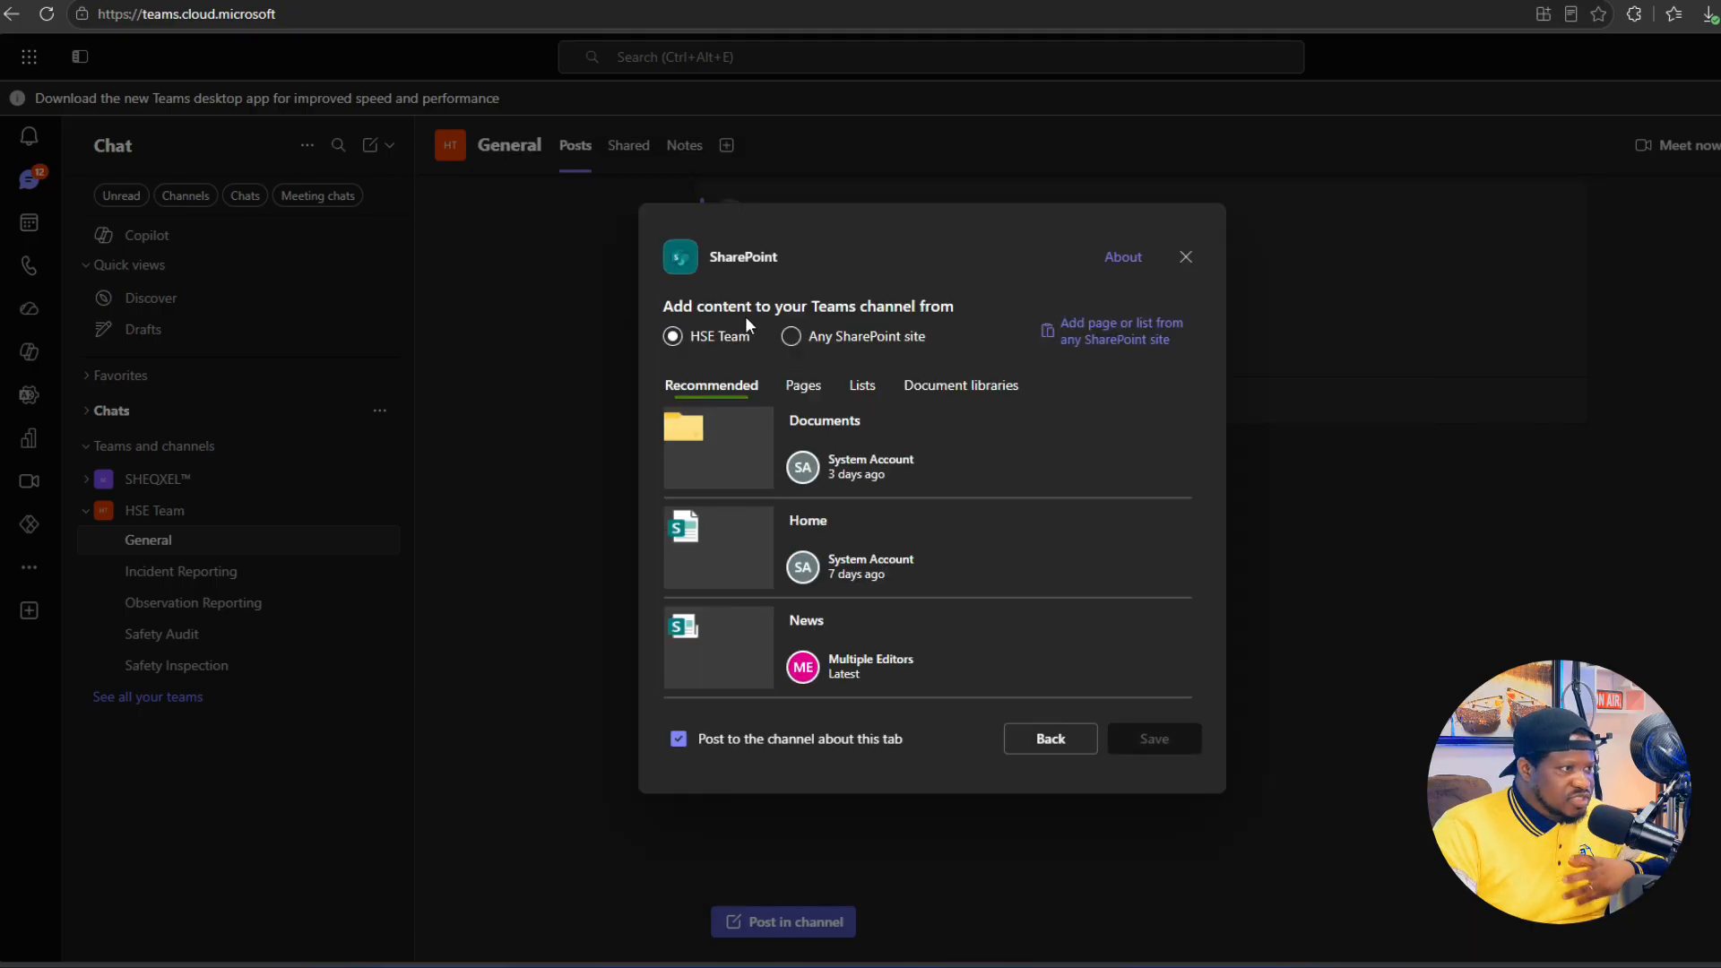
click(792, 338)
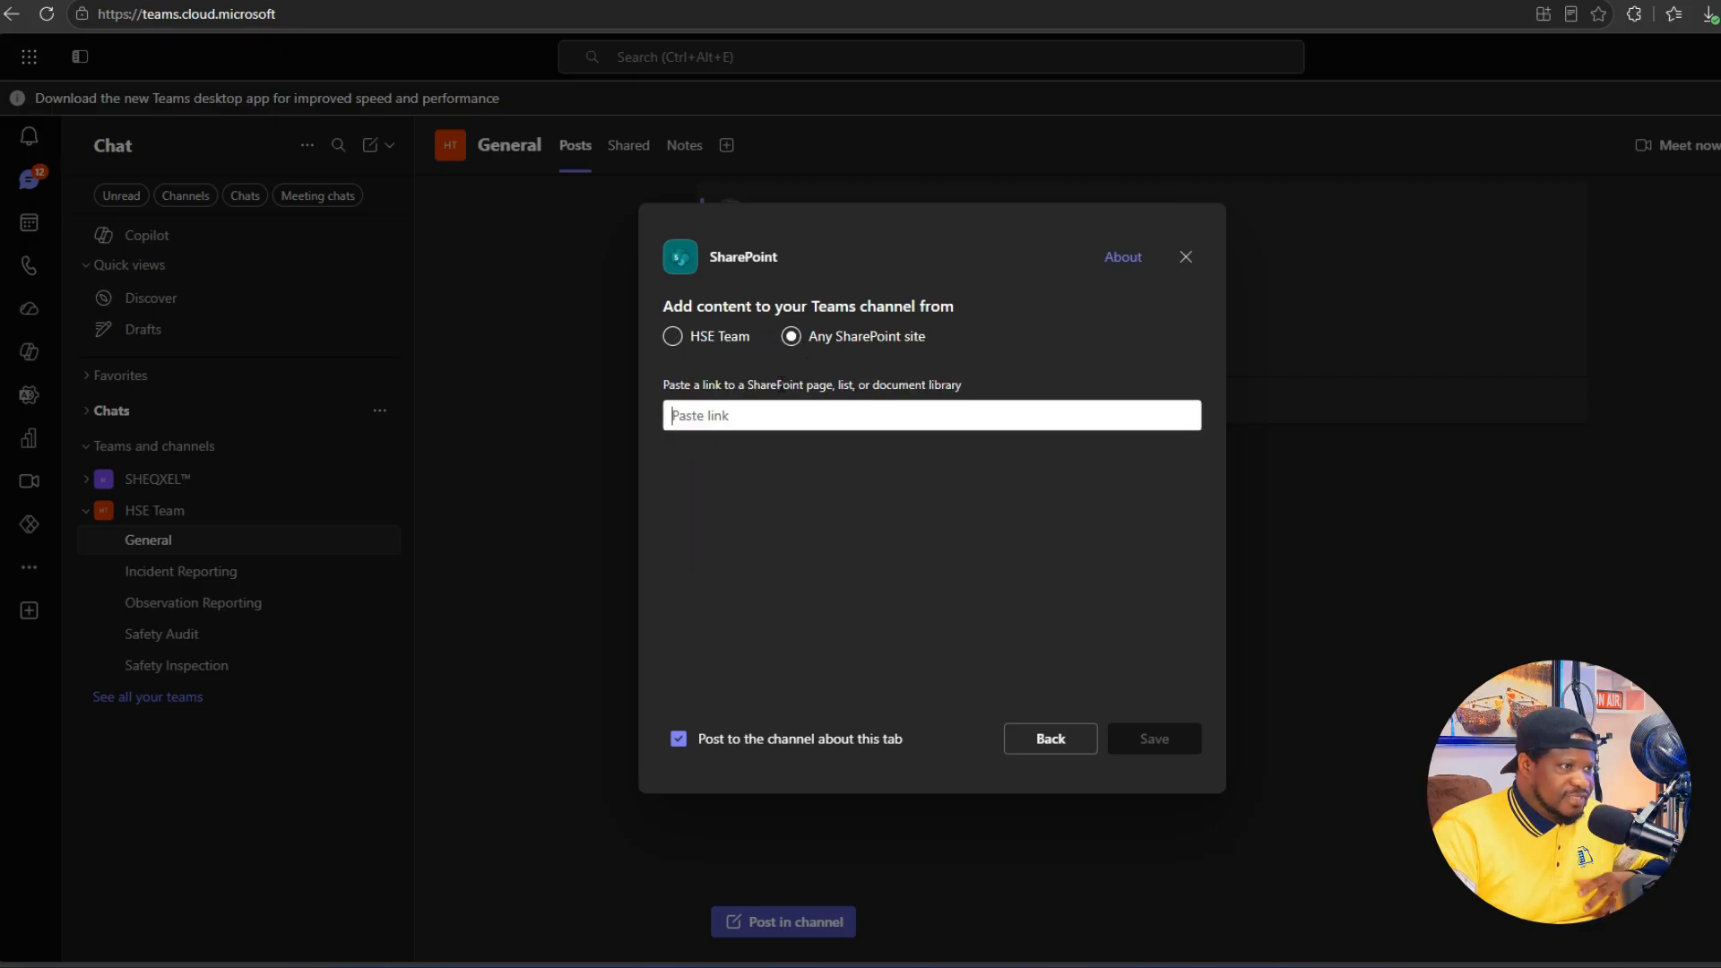
click(773, 412)
key(ctrl+v)
click(1154, 739)
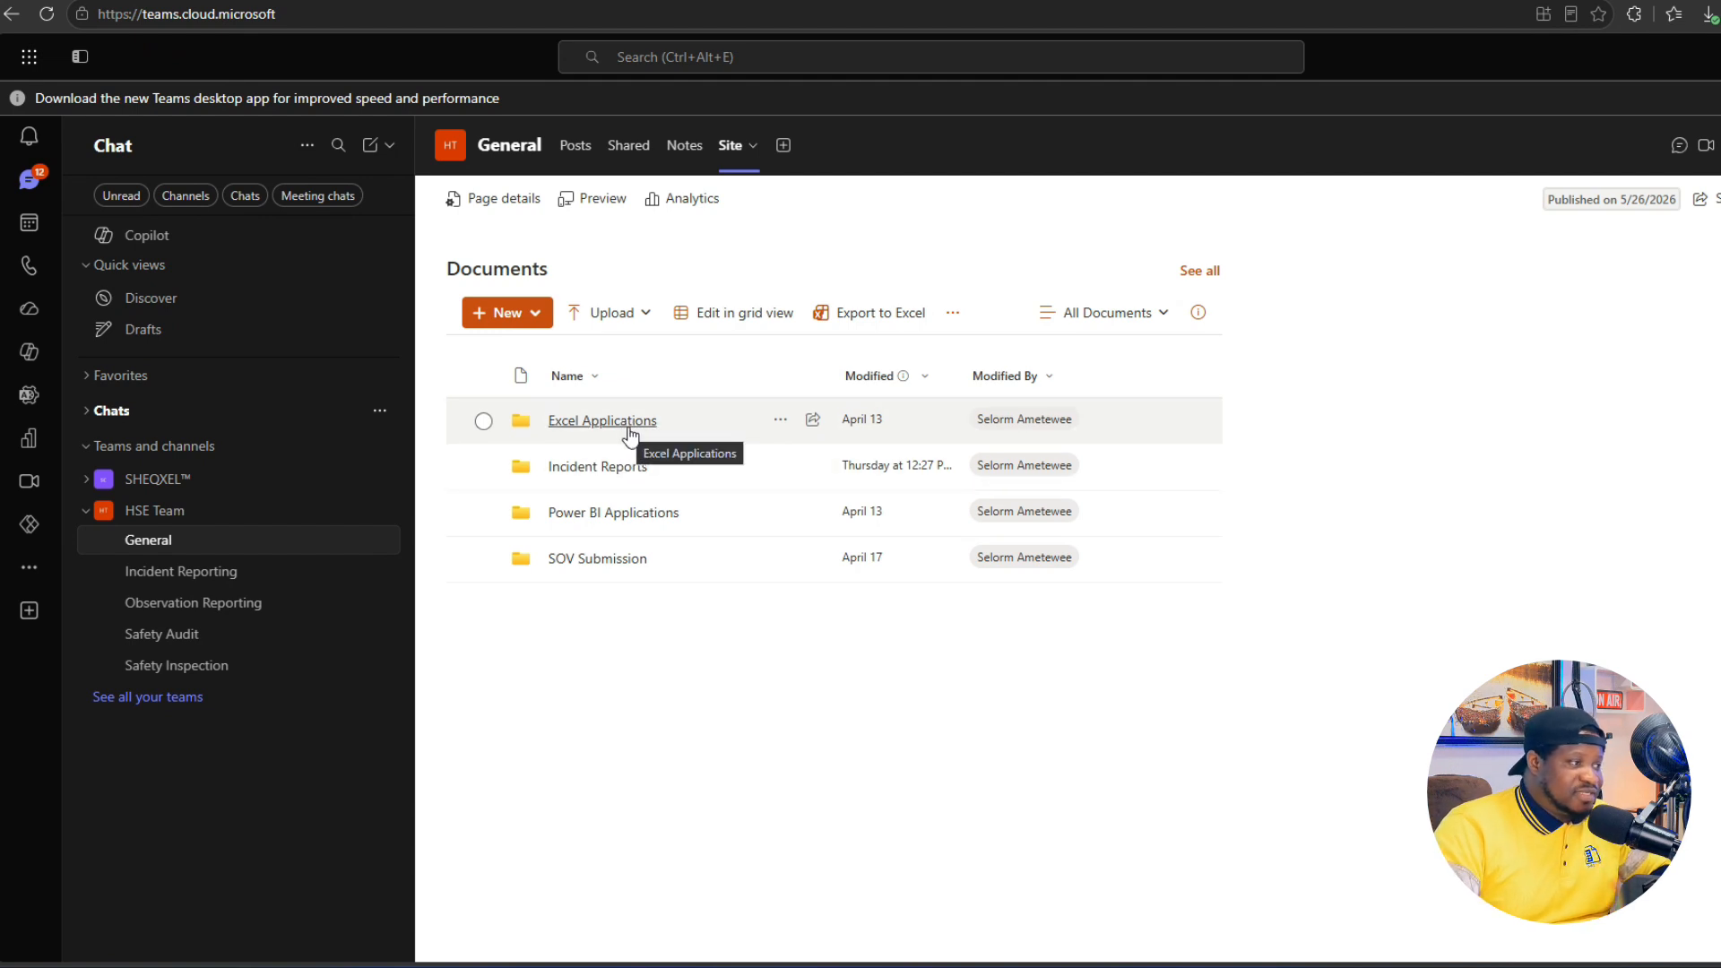
Step: Browse the General channel's site documents into Incident Reports and its Man overboard the drillship folder
click(592, 481)
click(592, 474)
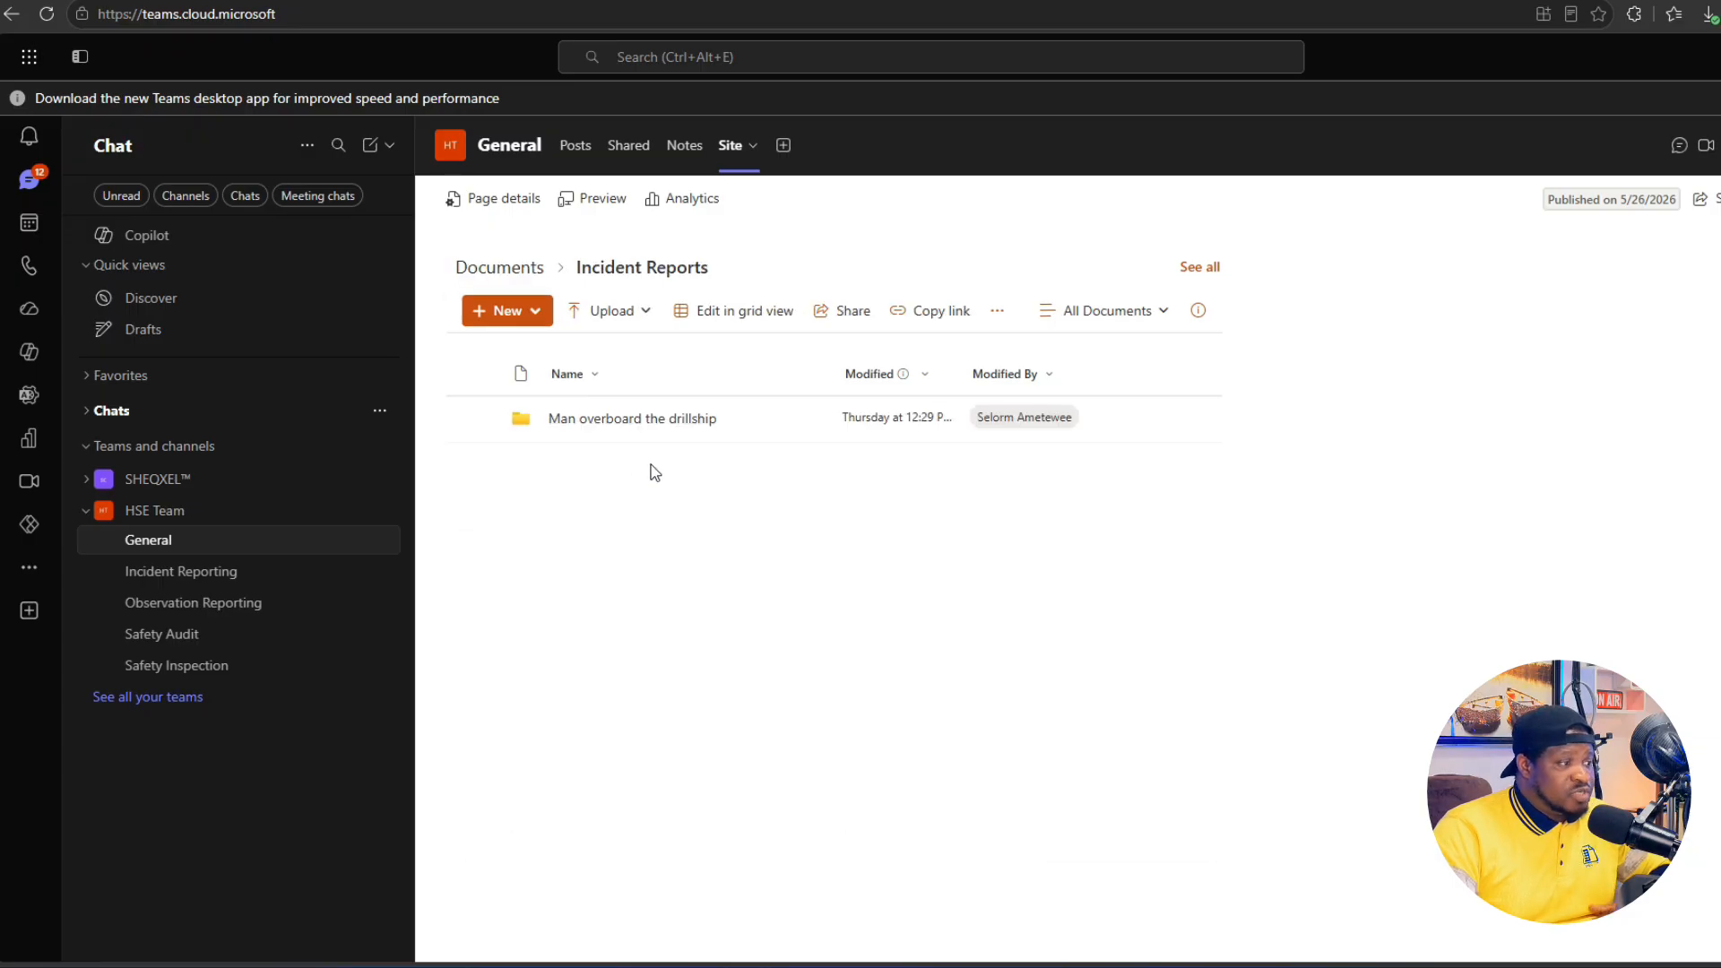
click(645, 419)
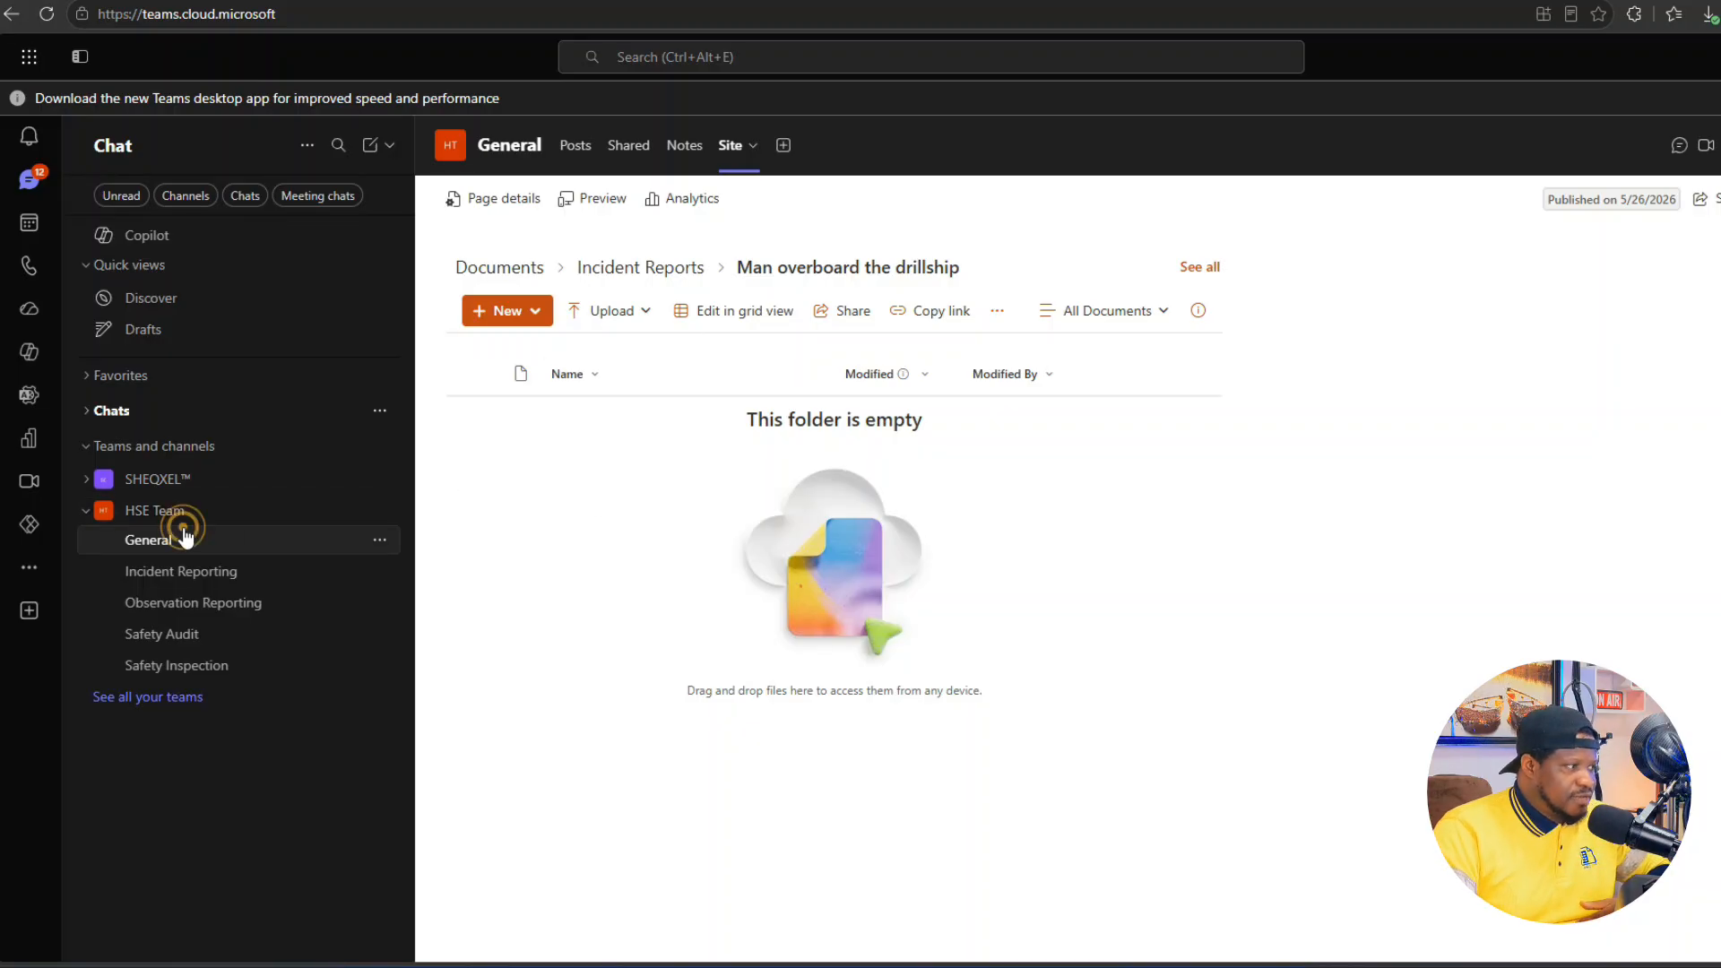
click(215, 575)
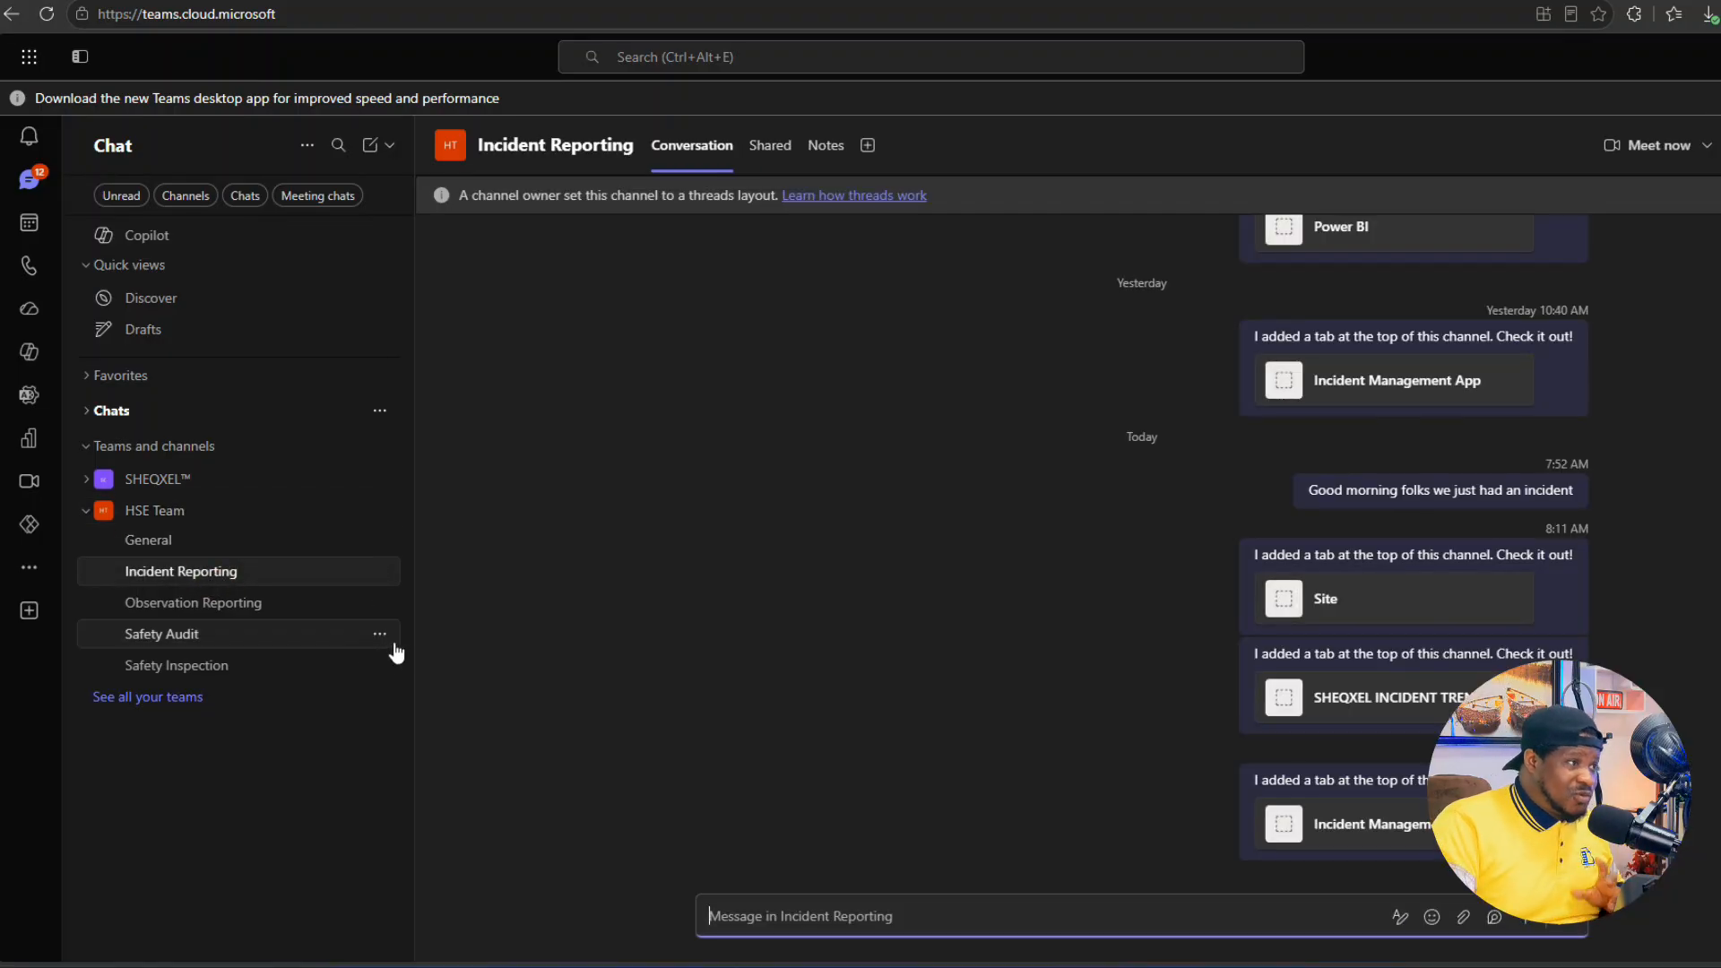
click(868, 145)
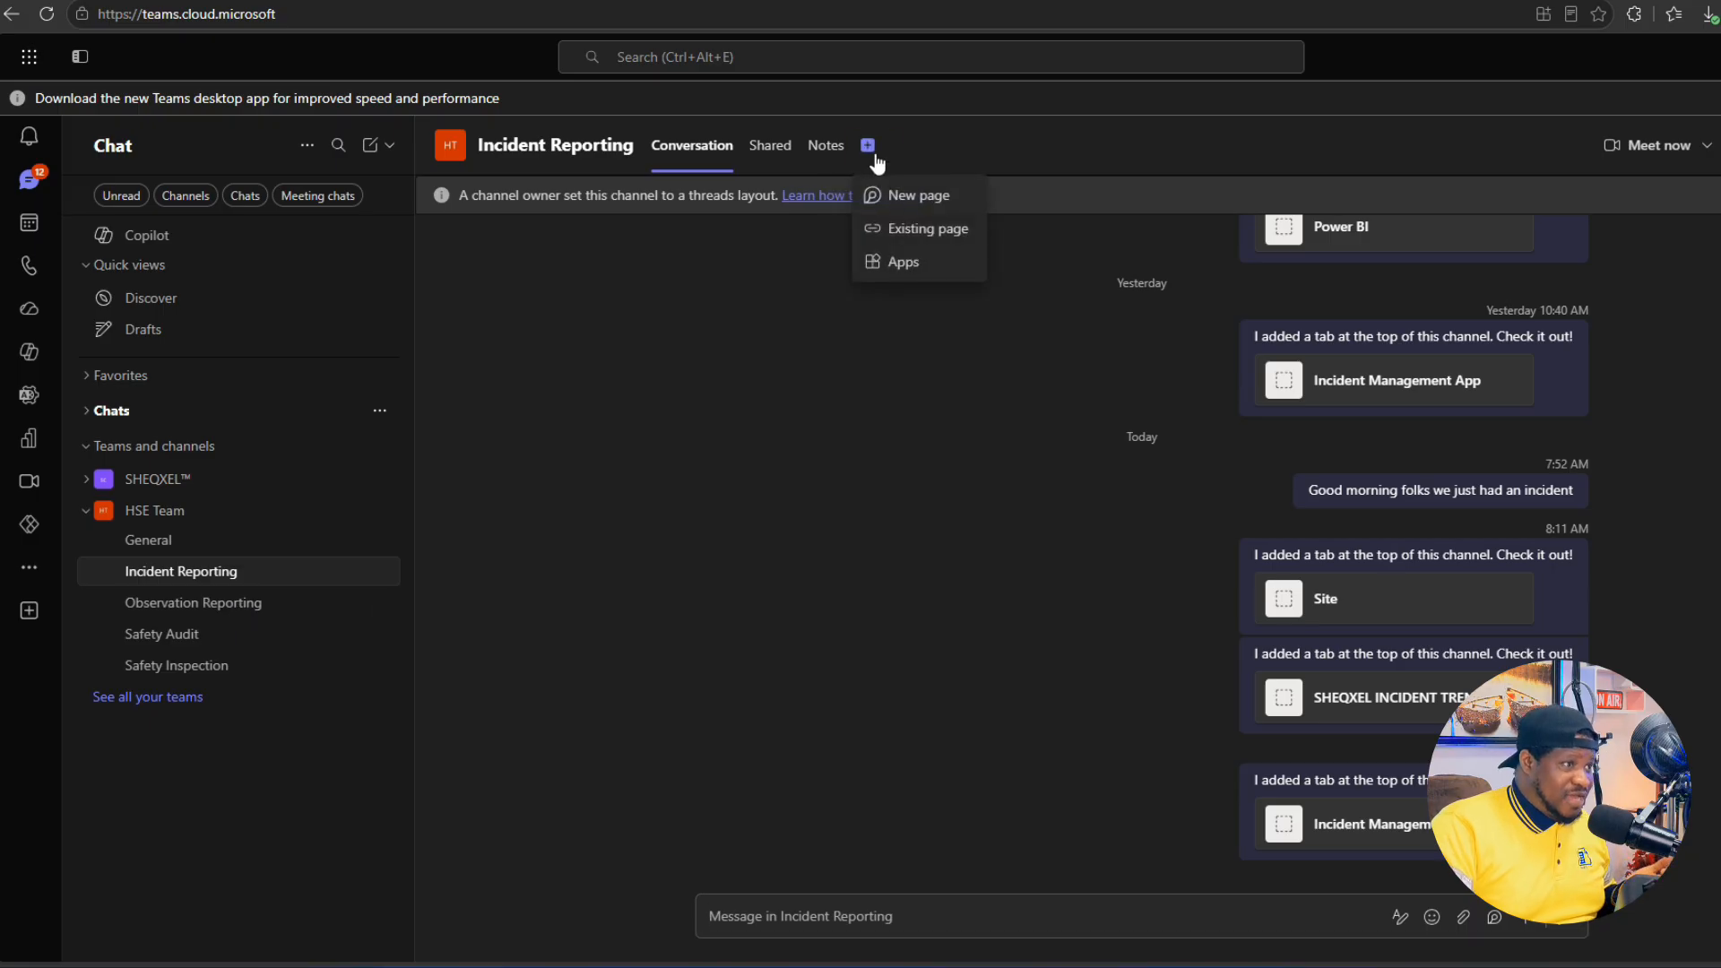
click(893, 269)
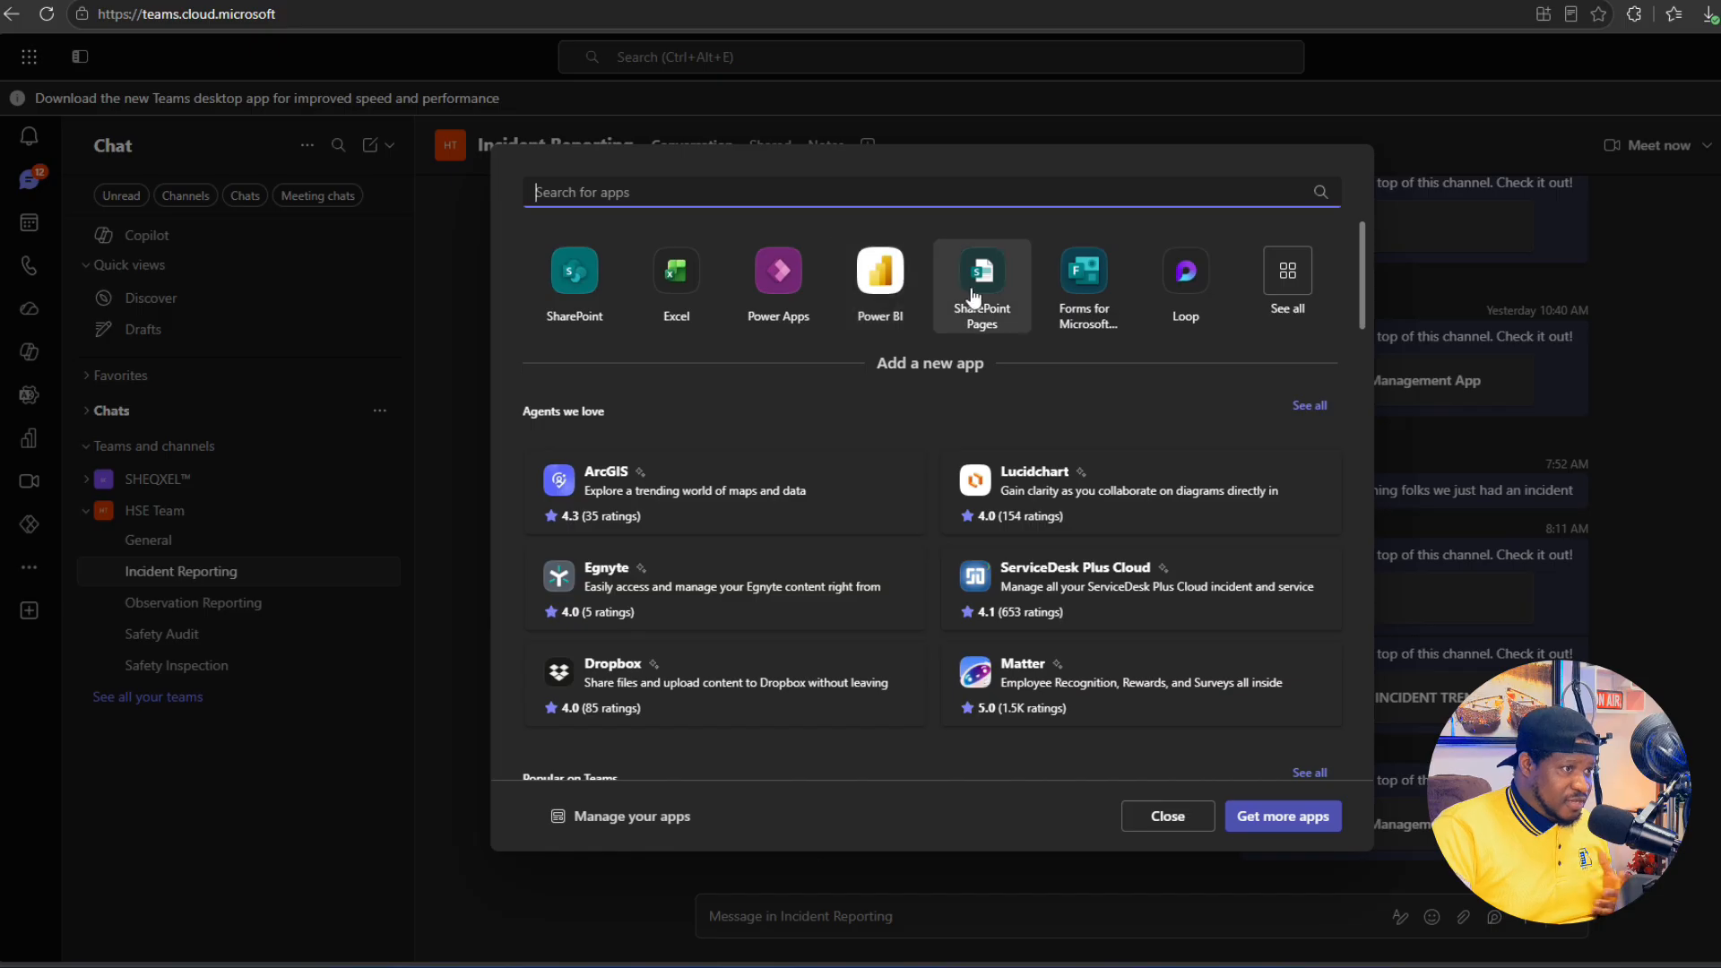
click(574, 271)
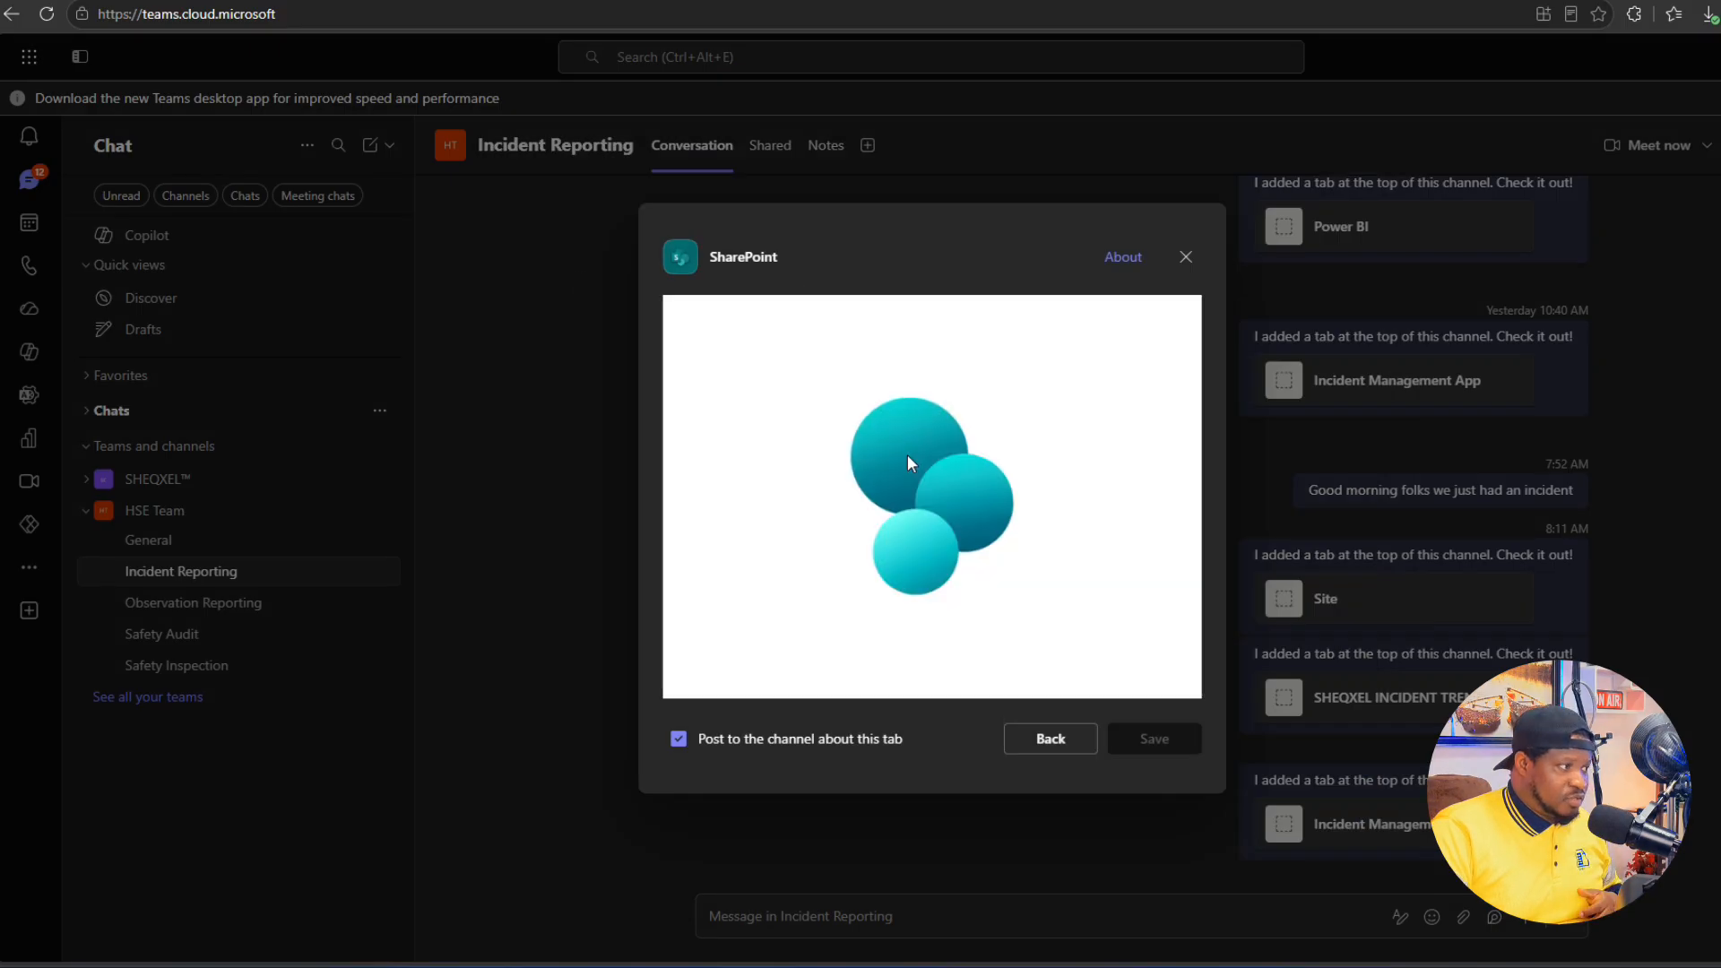
click(790, 336)
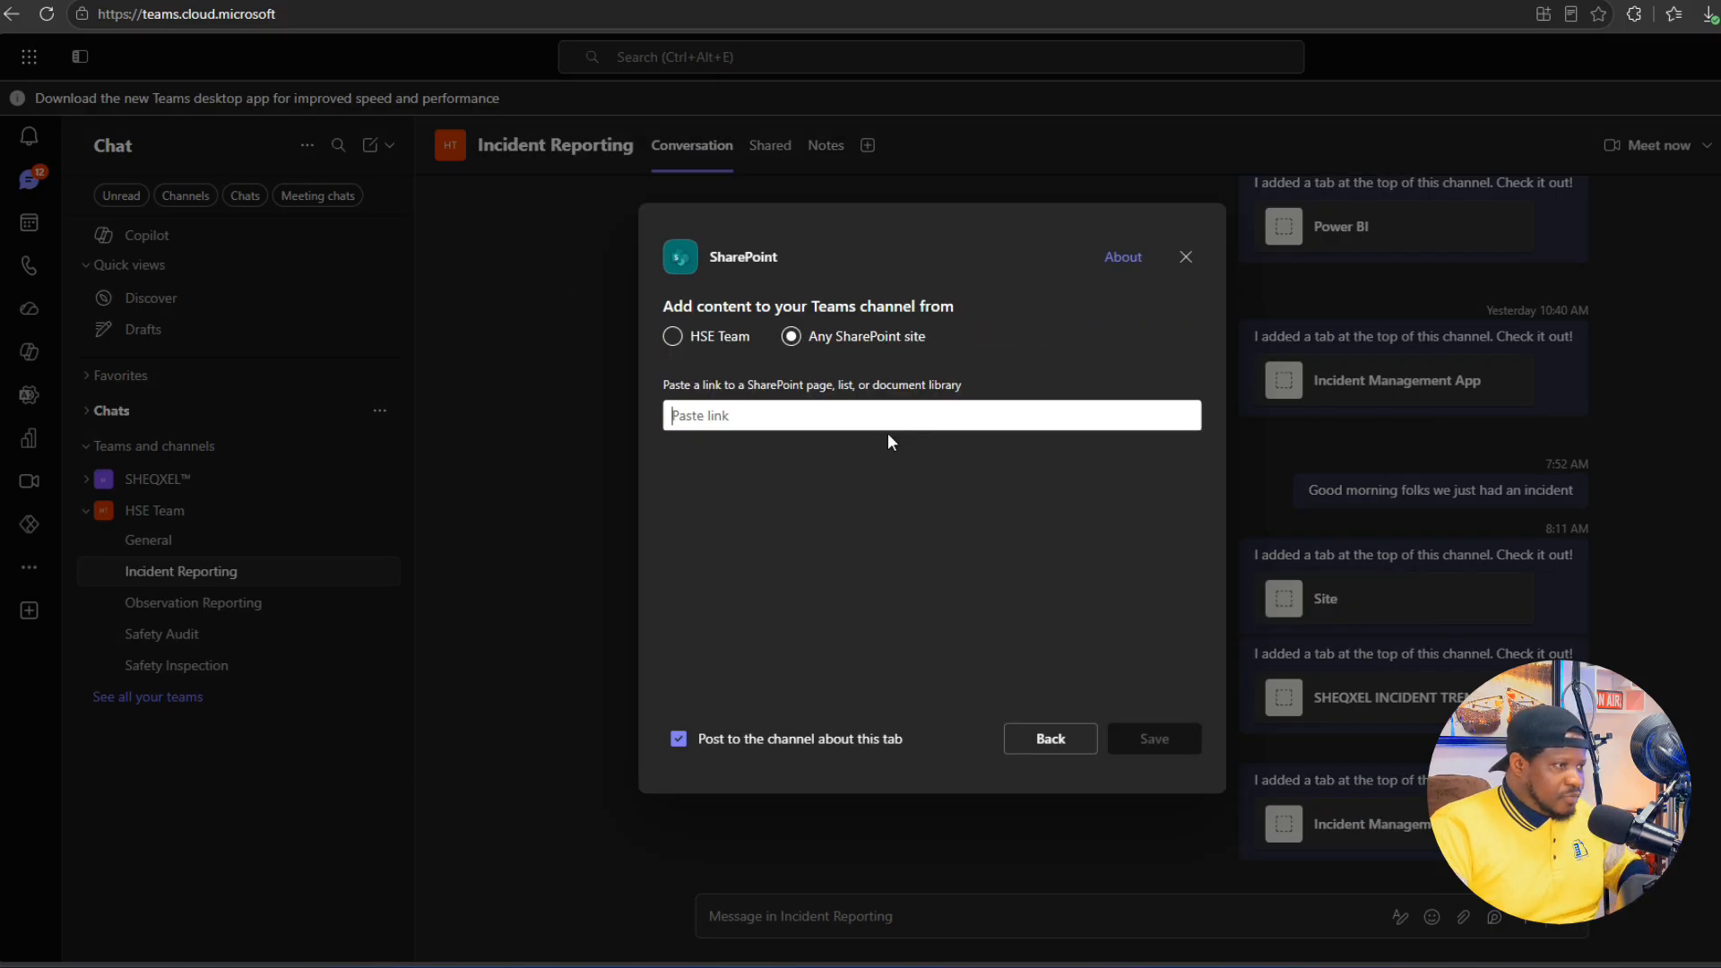
key(ctrl+v)
click(1135, 731)
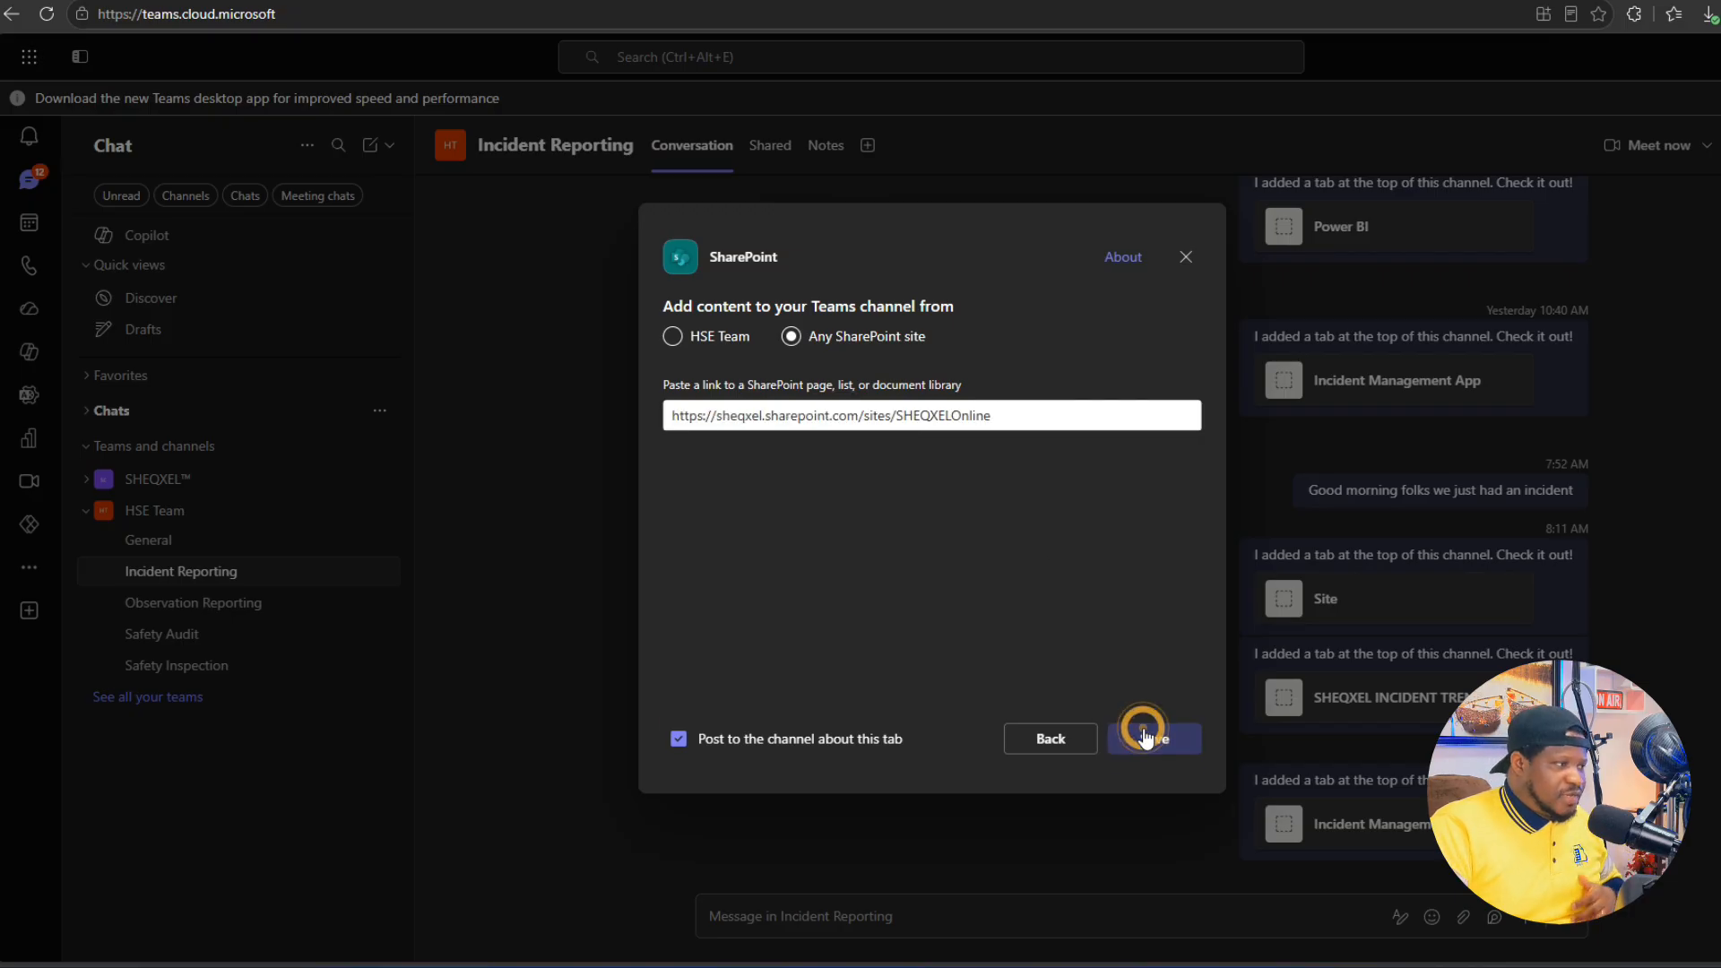
click(1145, 740)
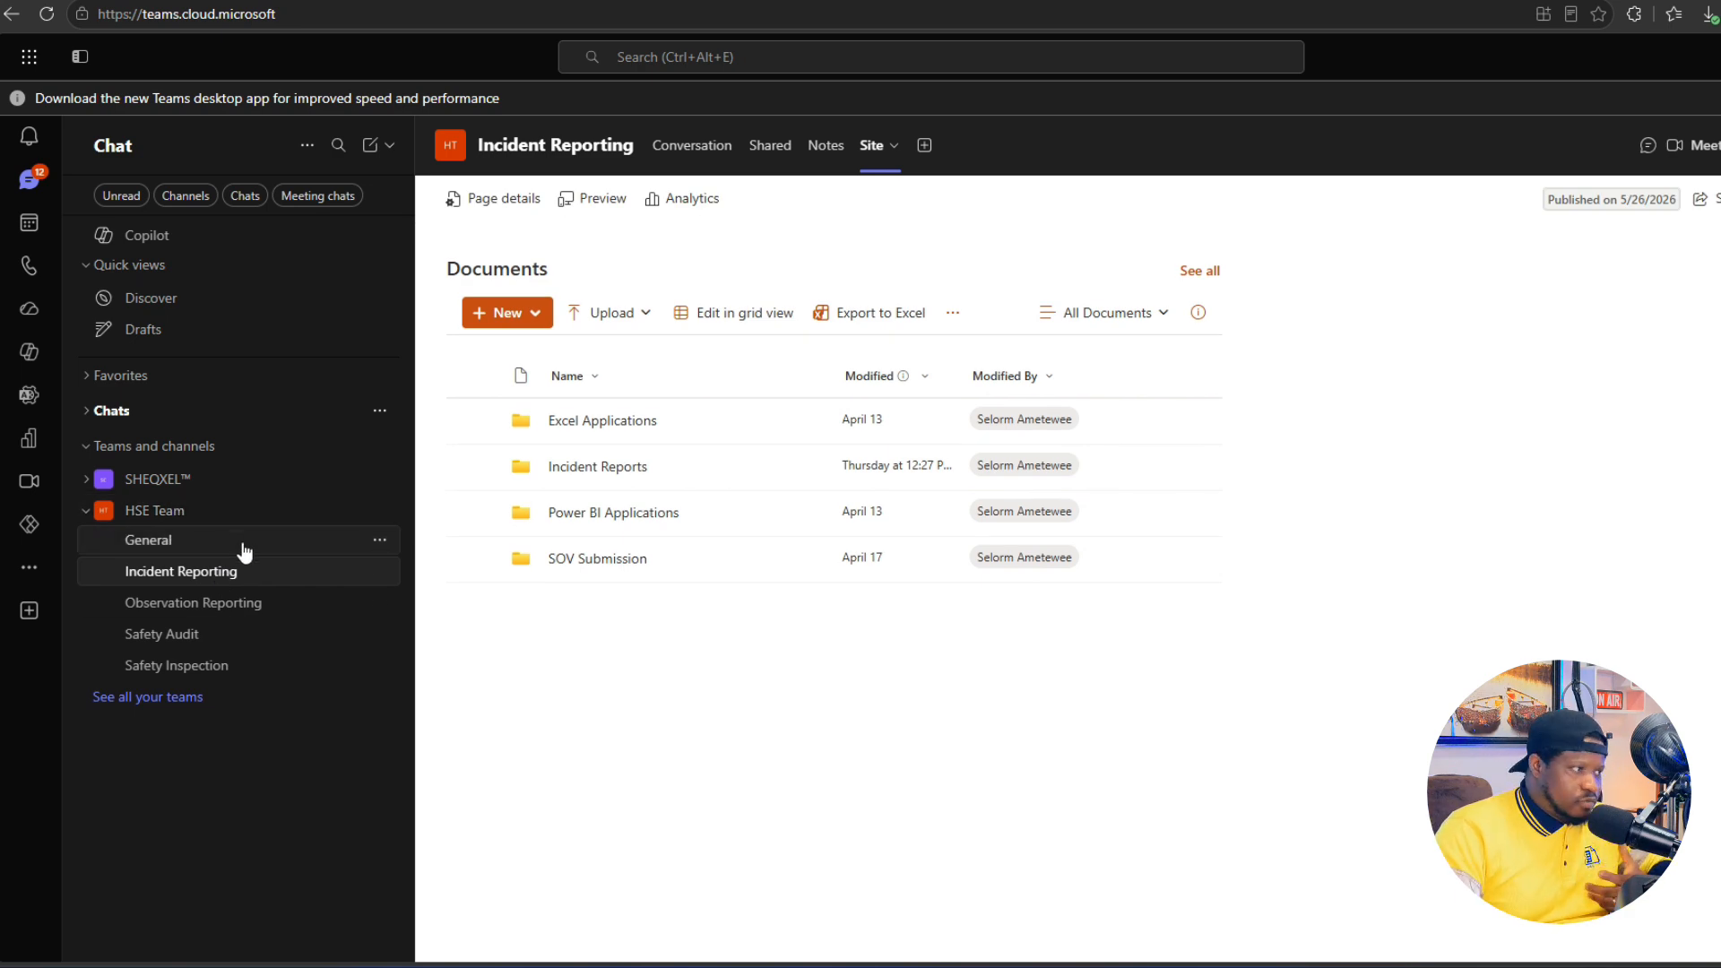
Step: Examine the Man overboard the drillship folder within Incident Reports on the Incident Reporting channel's Site tab and check the channel's conversation
click(621, 471)
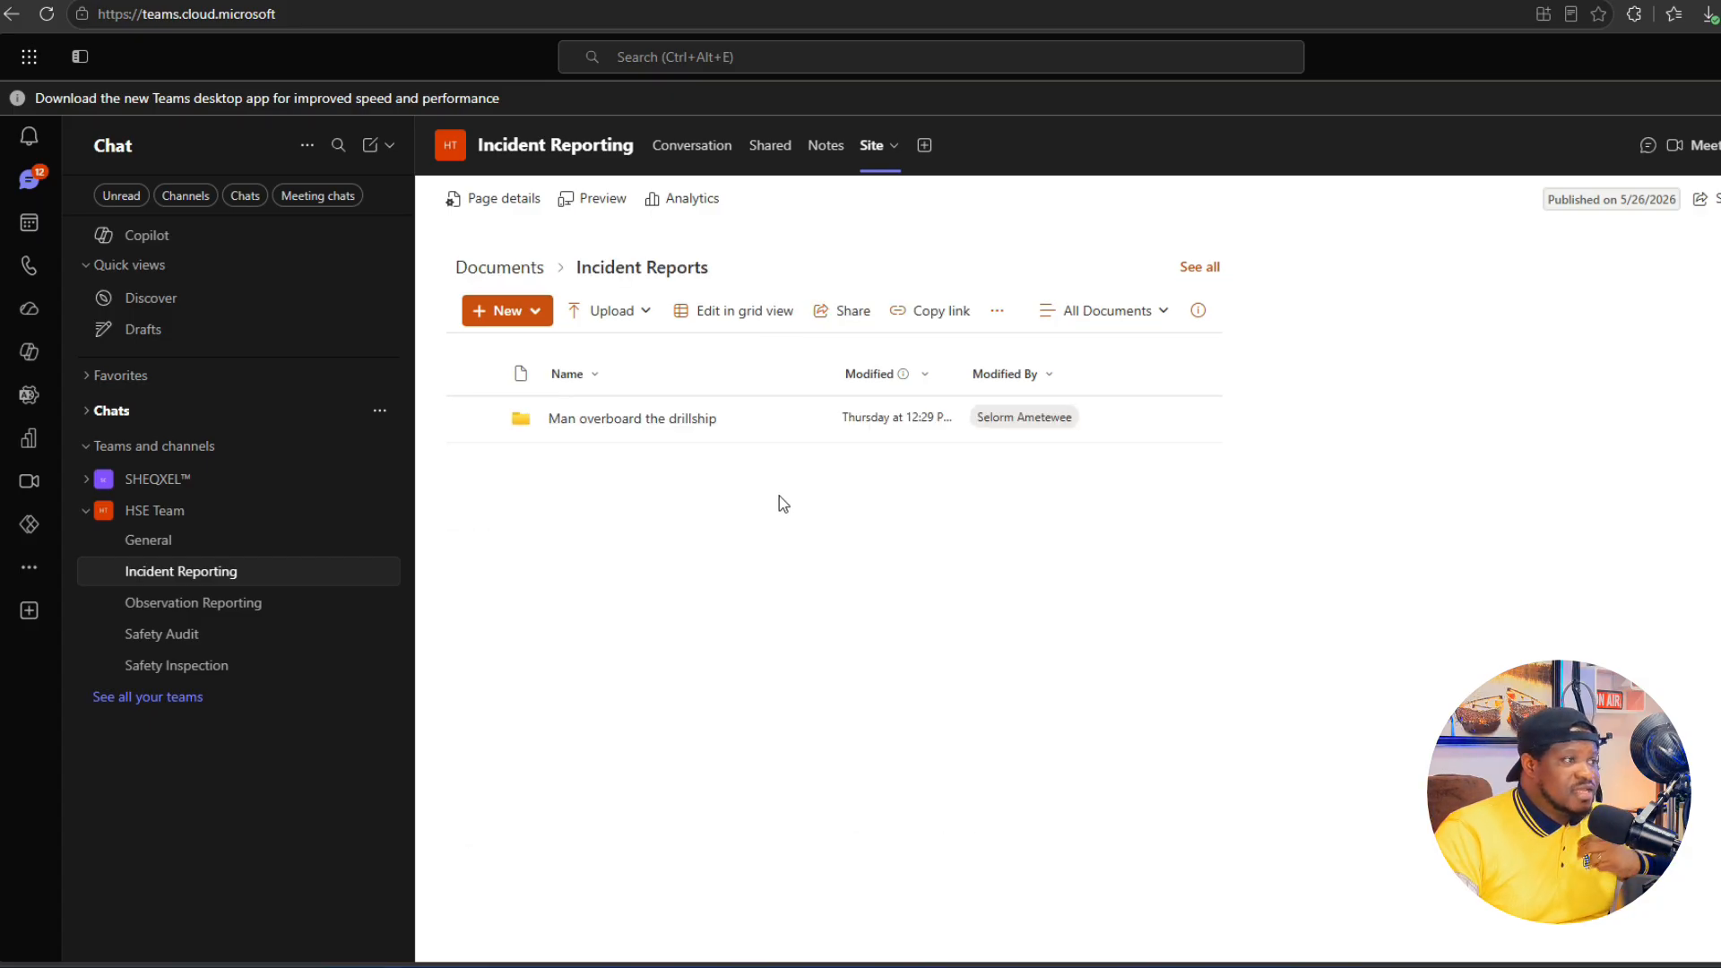
click(630, 419)
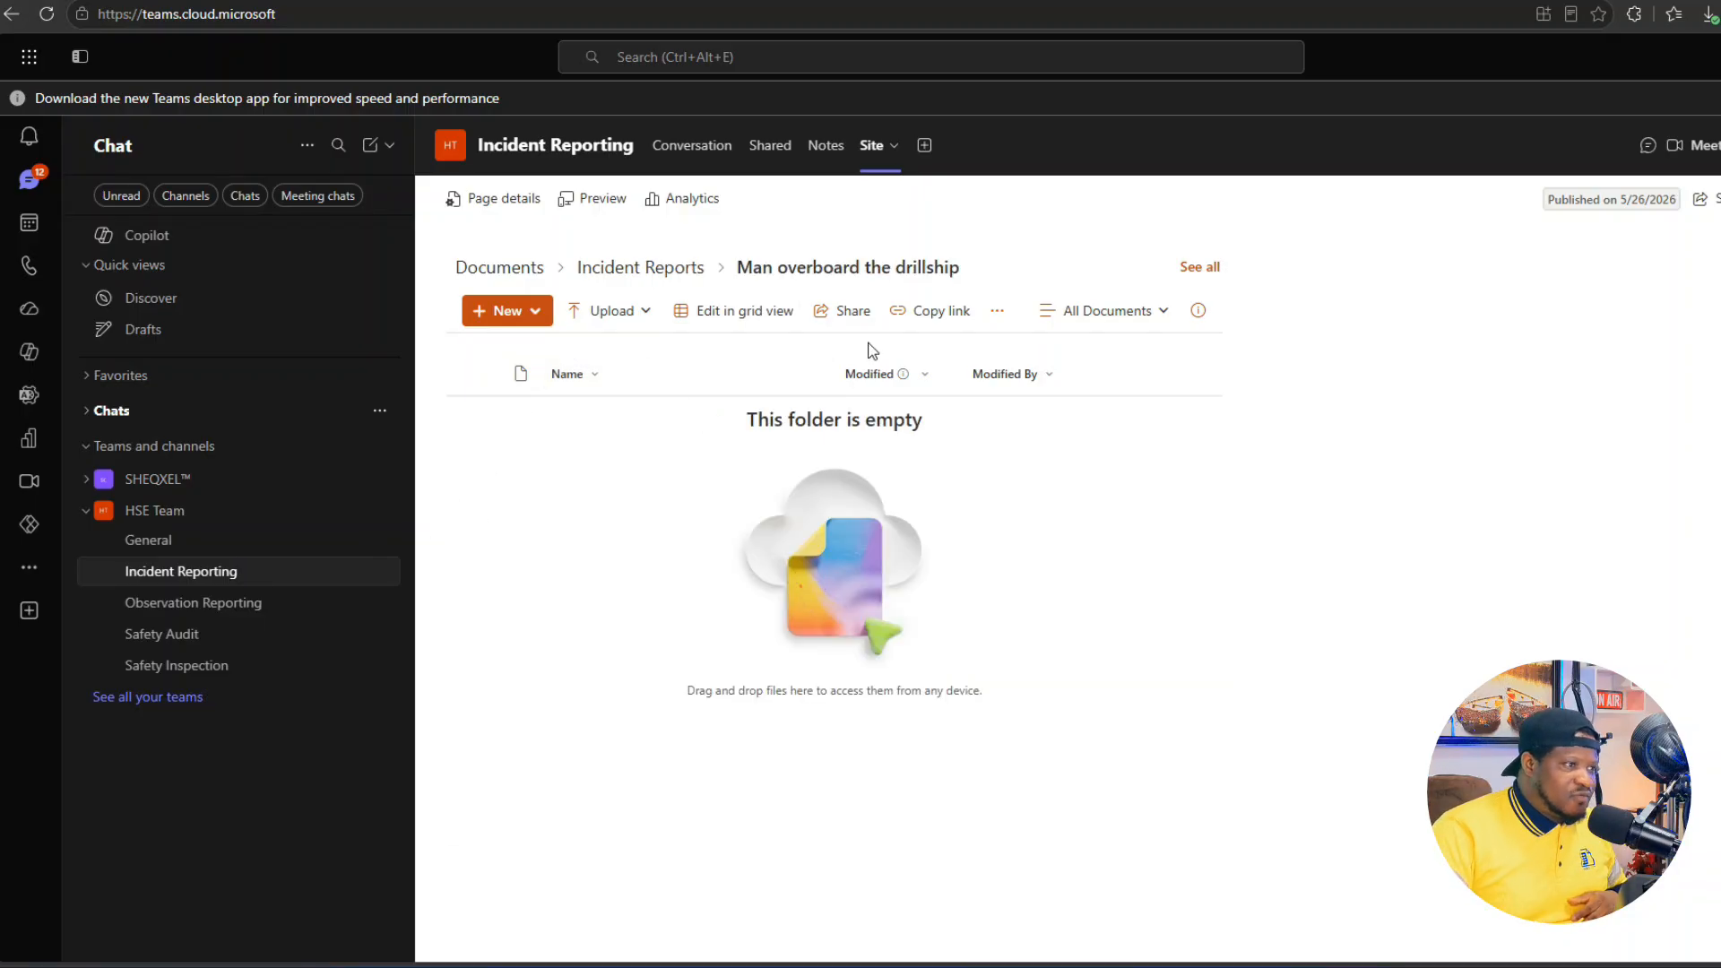
click(698, 145)
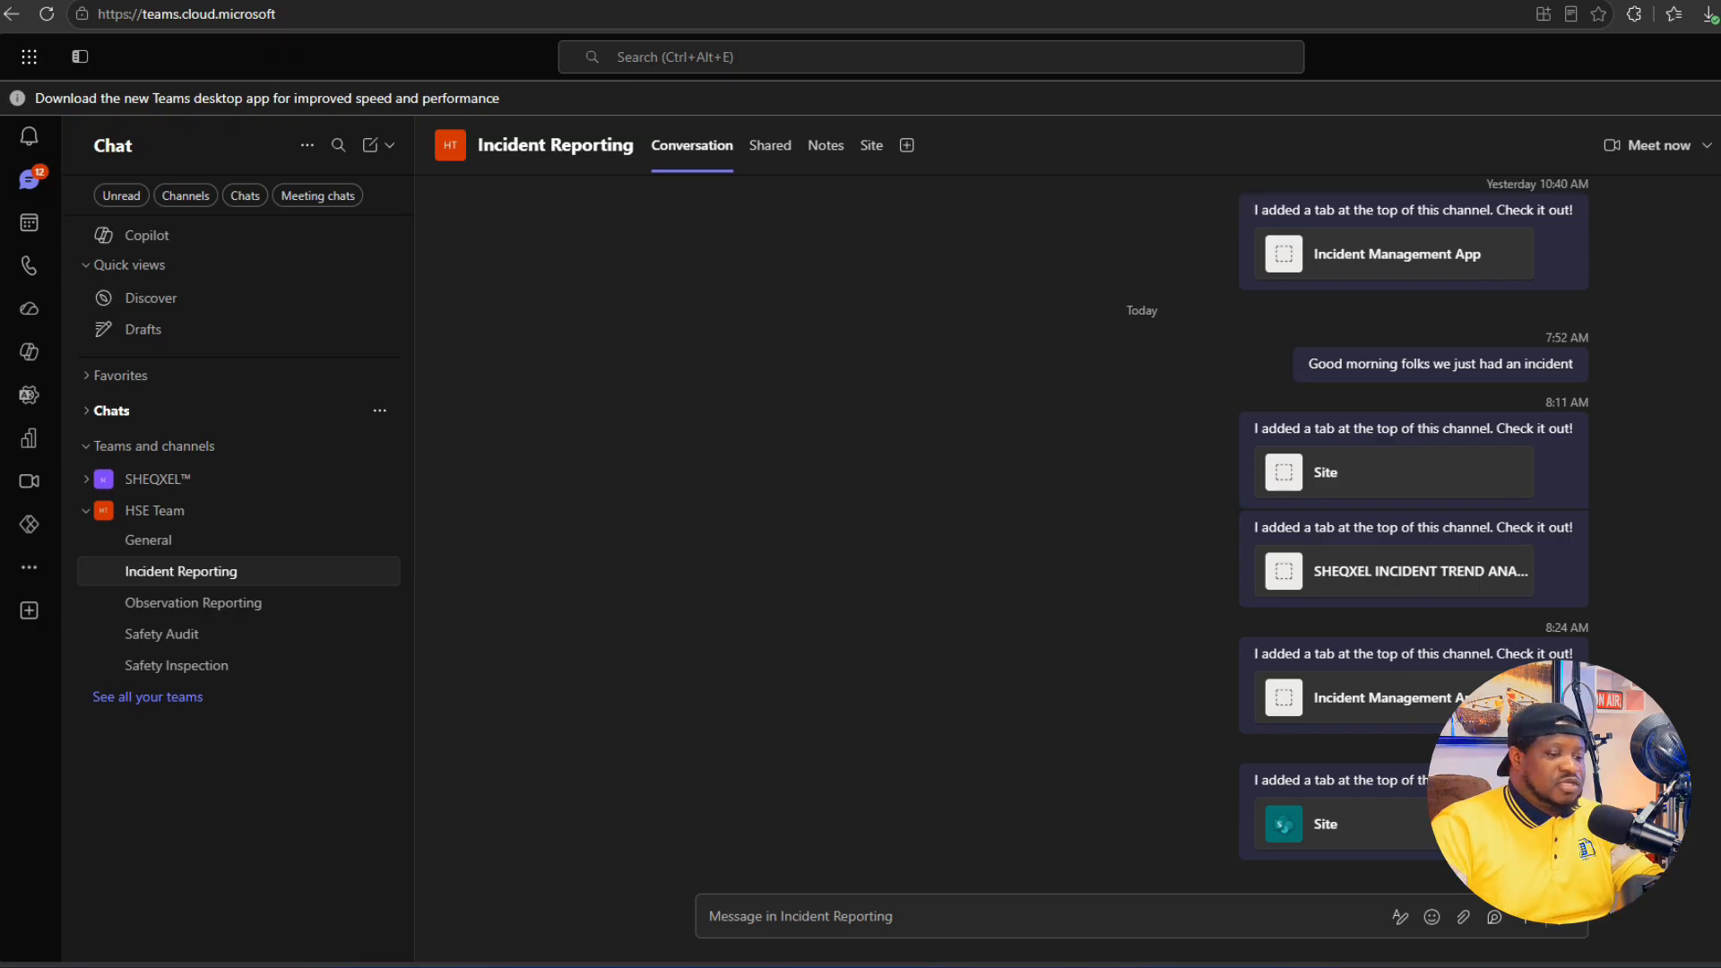
click(901, 918)
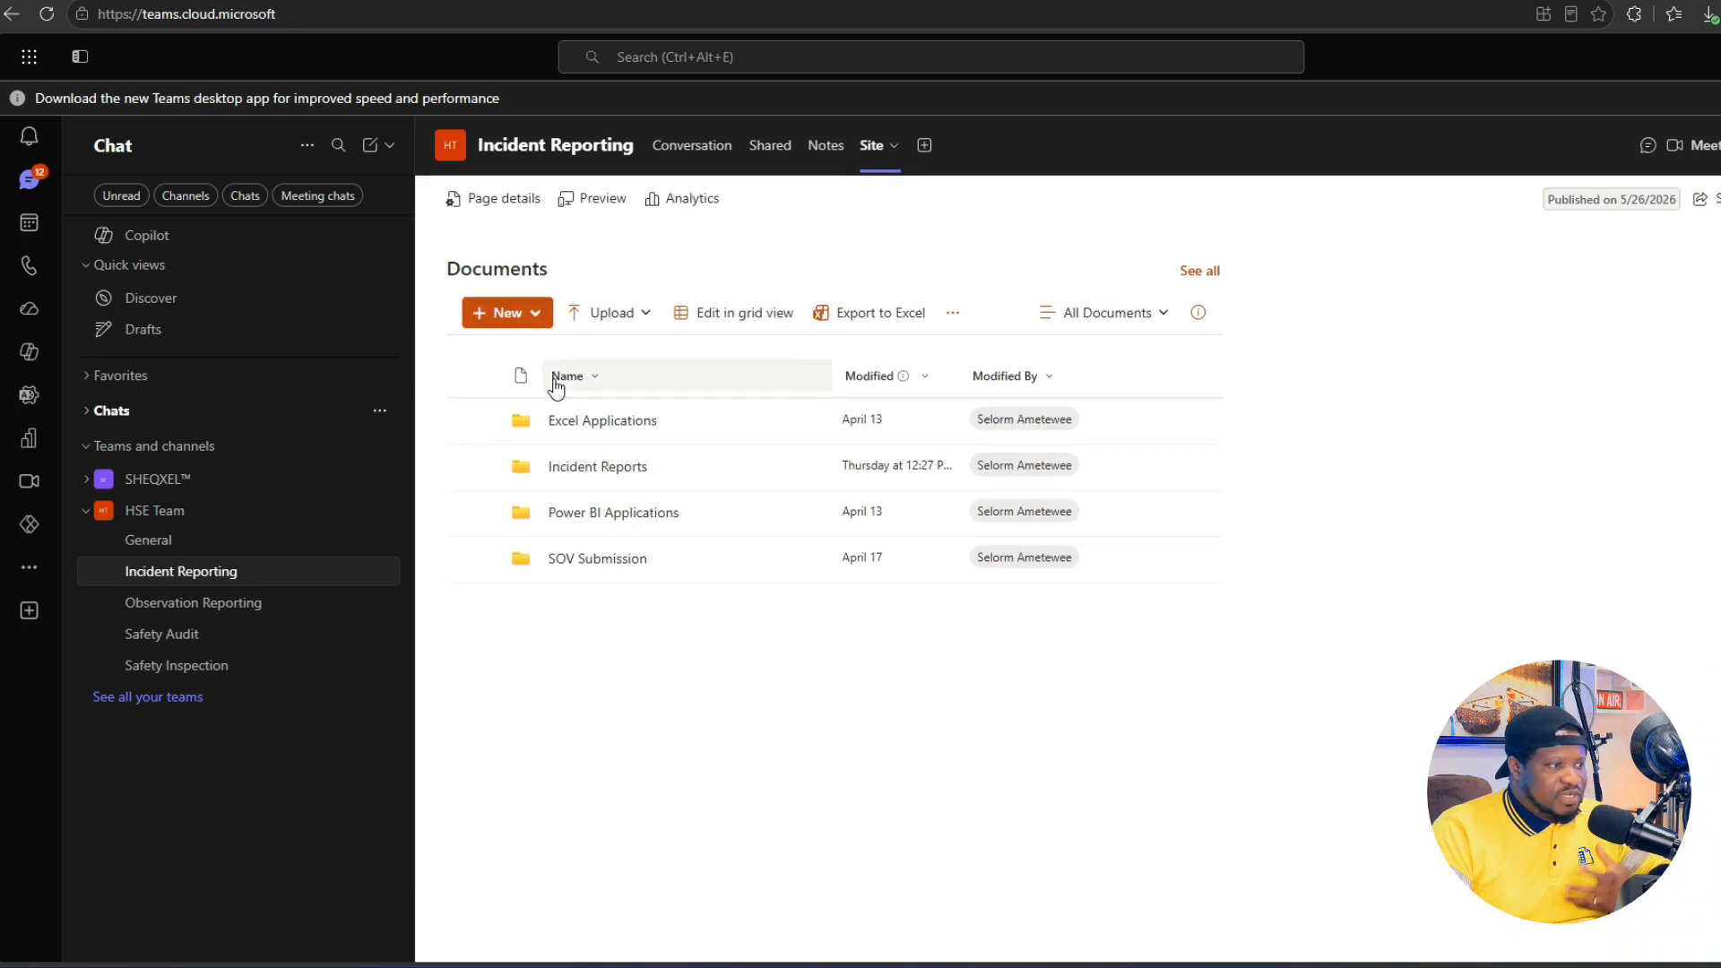
Step: Add an Excel tab to the Incident Reporting channel, searching the SharePoint site's Documents for "Incident" and choosing the SHEQXEL INCIDENT TREND ANALYSIS TOOL workbook
click(925, 146)
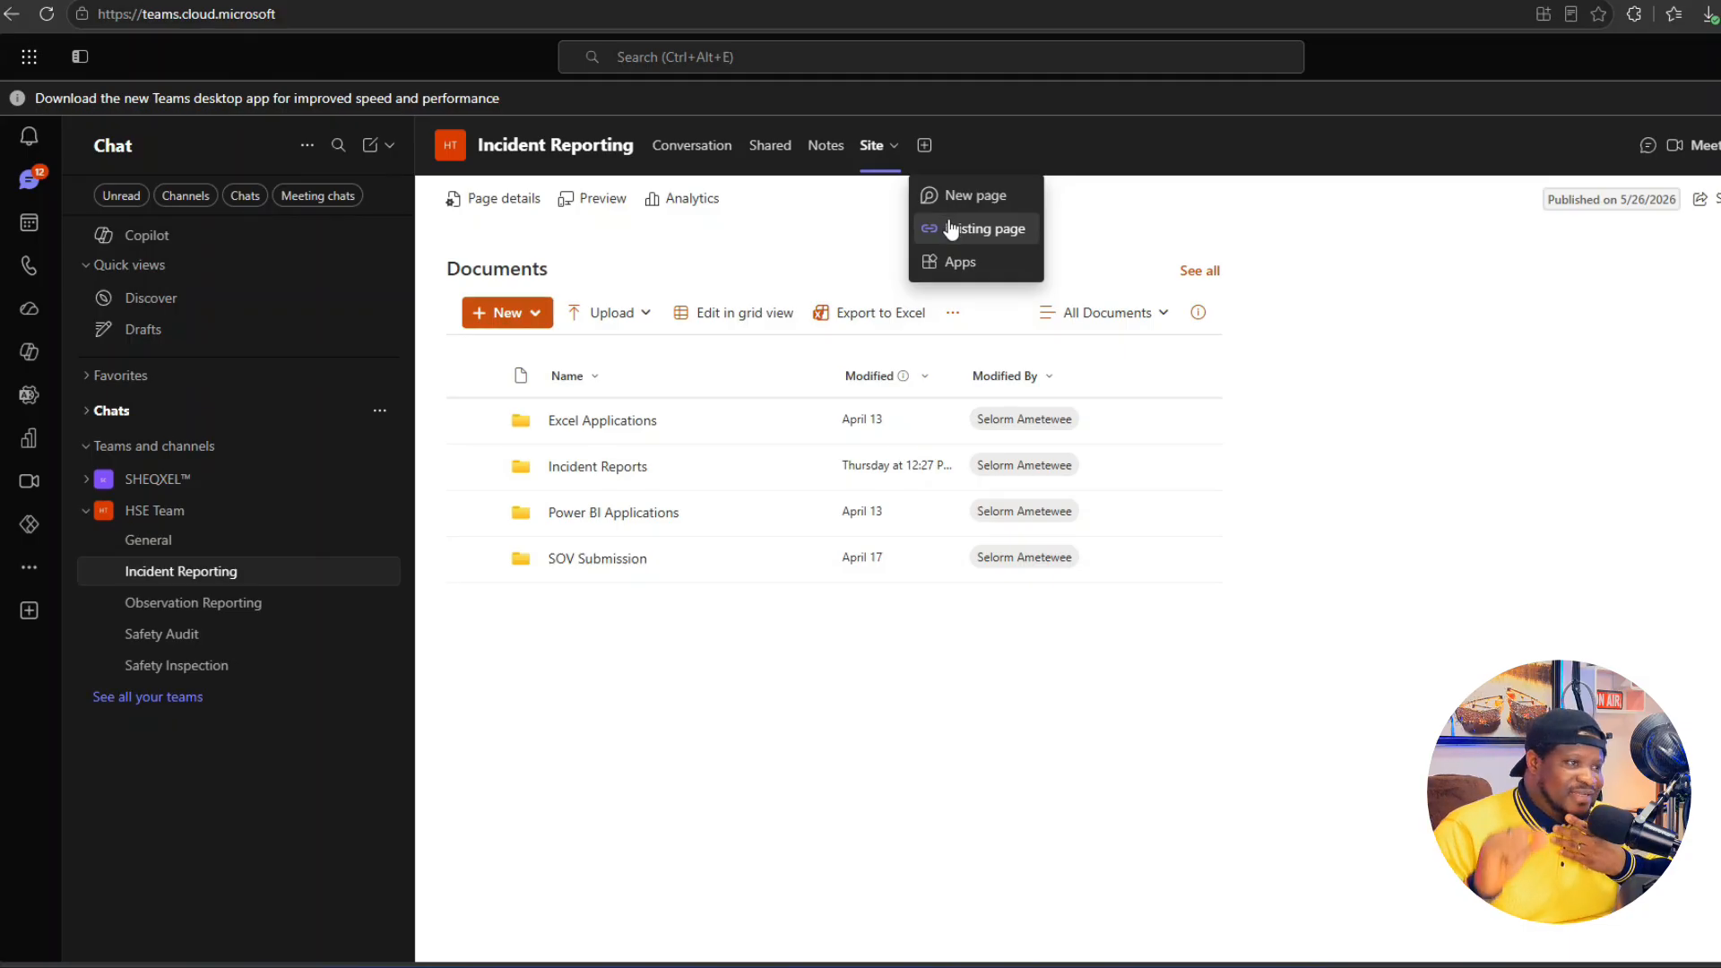
click(959, 261)
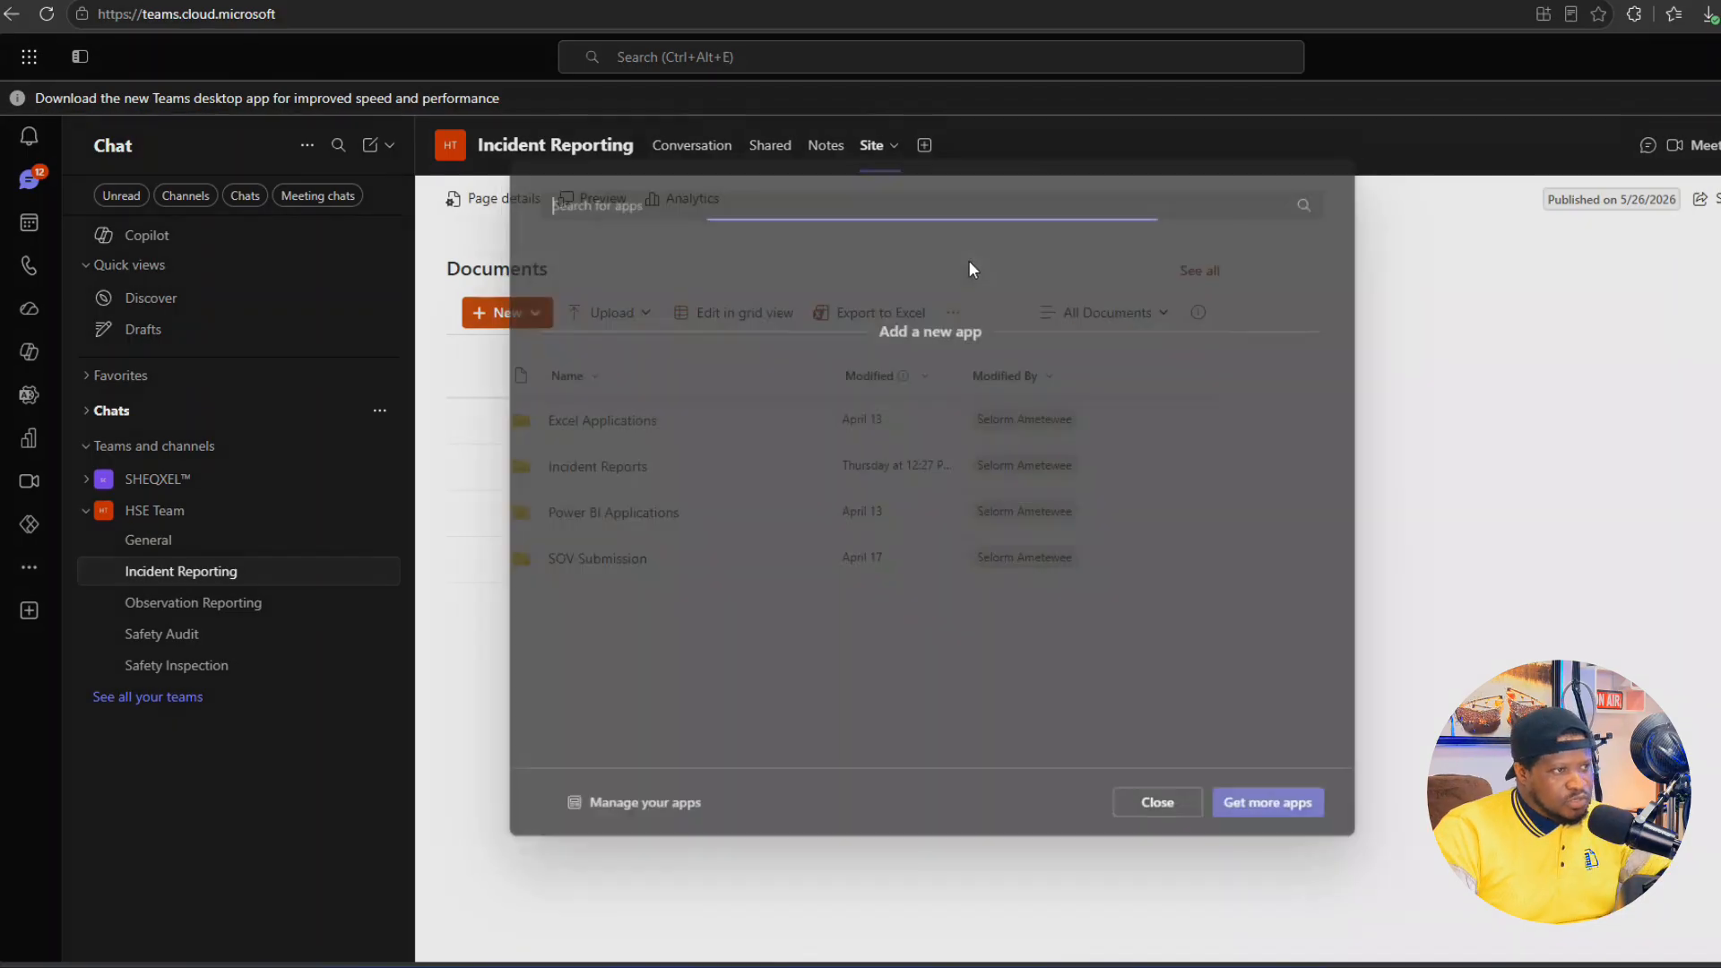
click(679, 283)
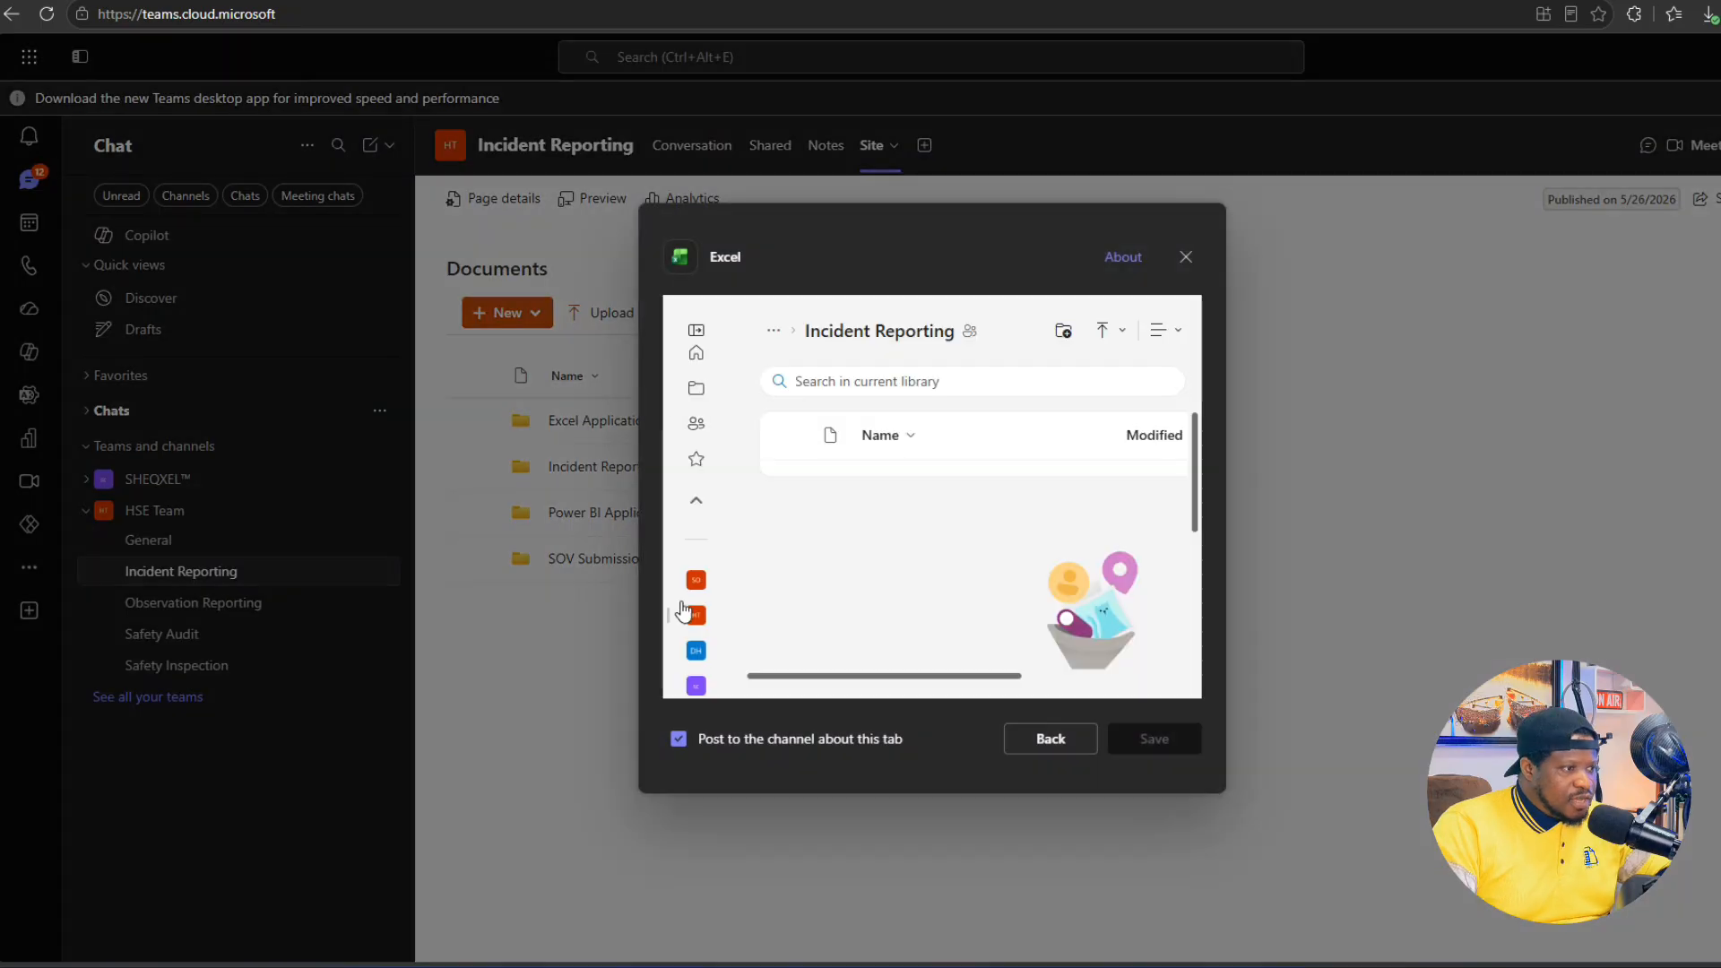
click(697, 579)
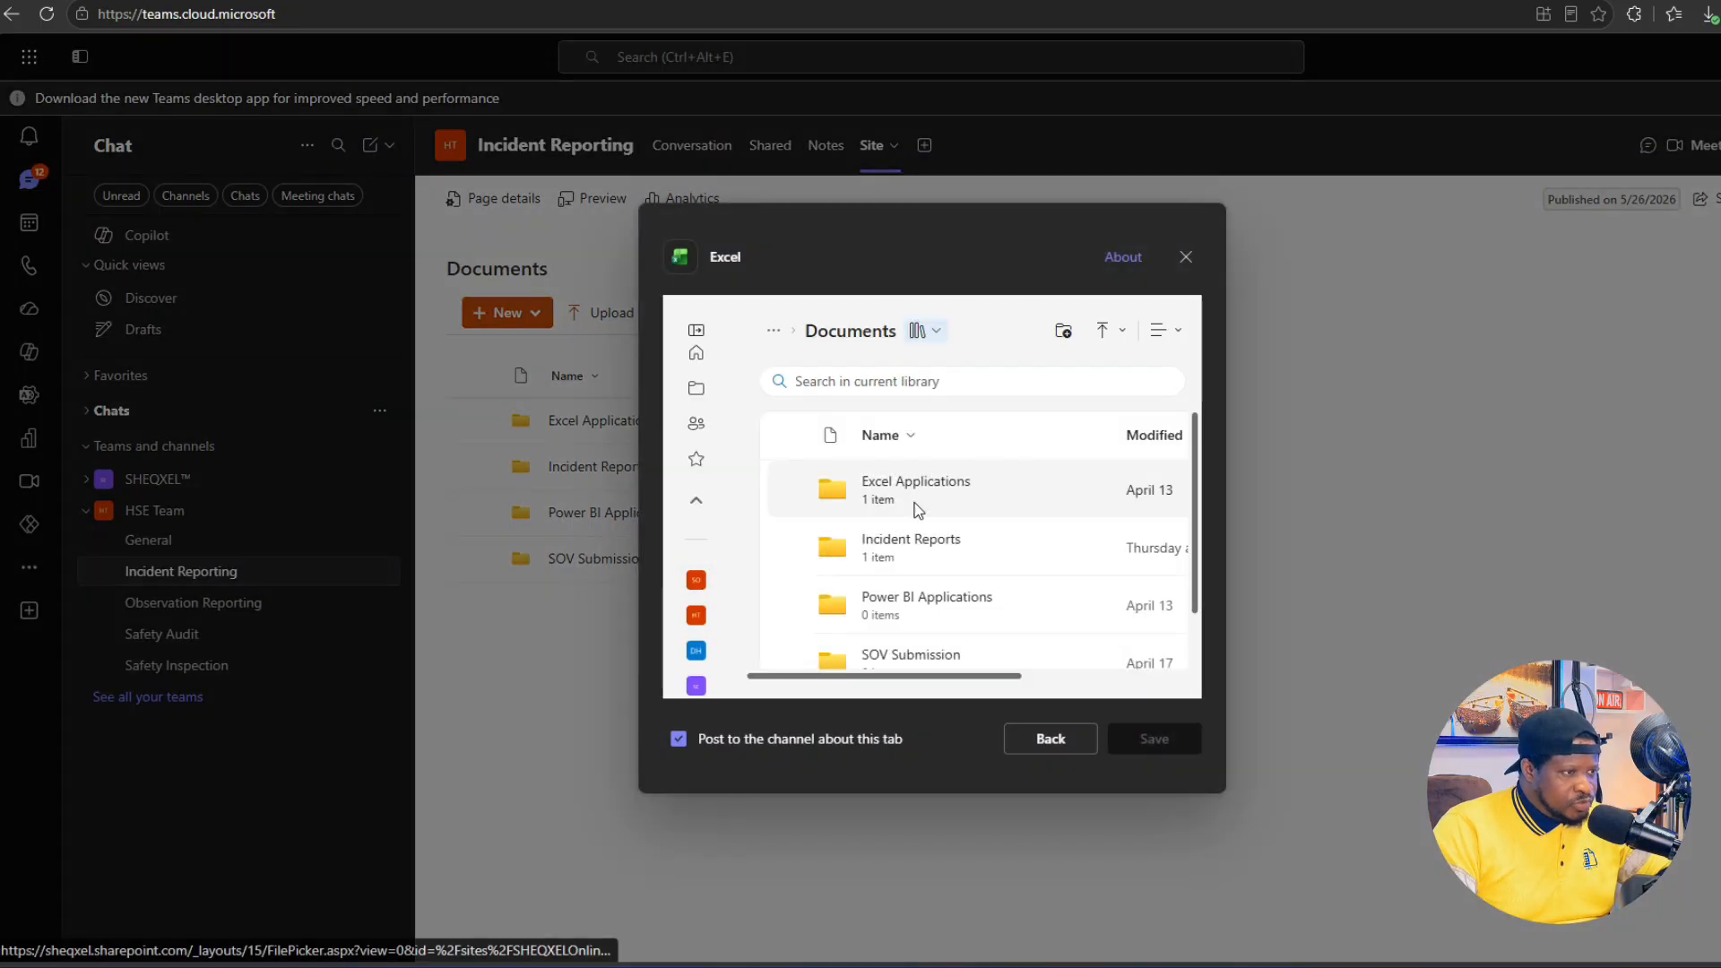
click(970, 383)
text(Incident)
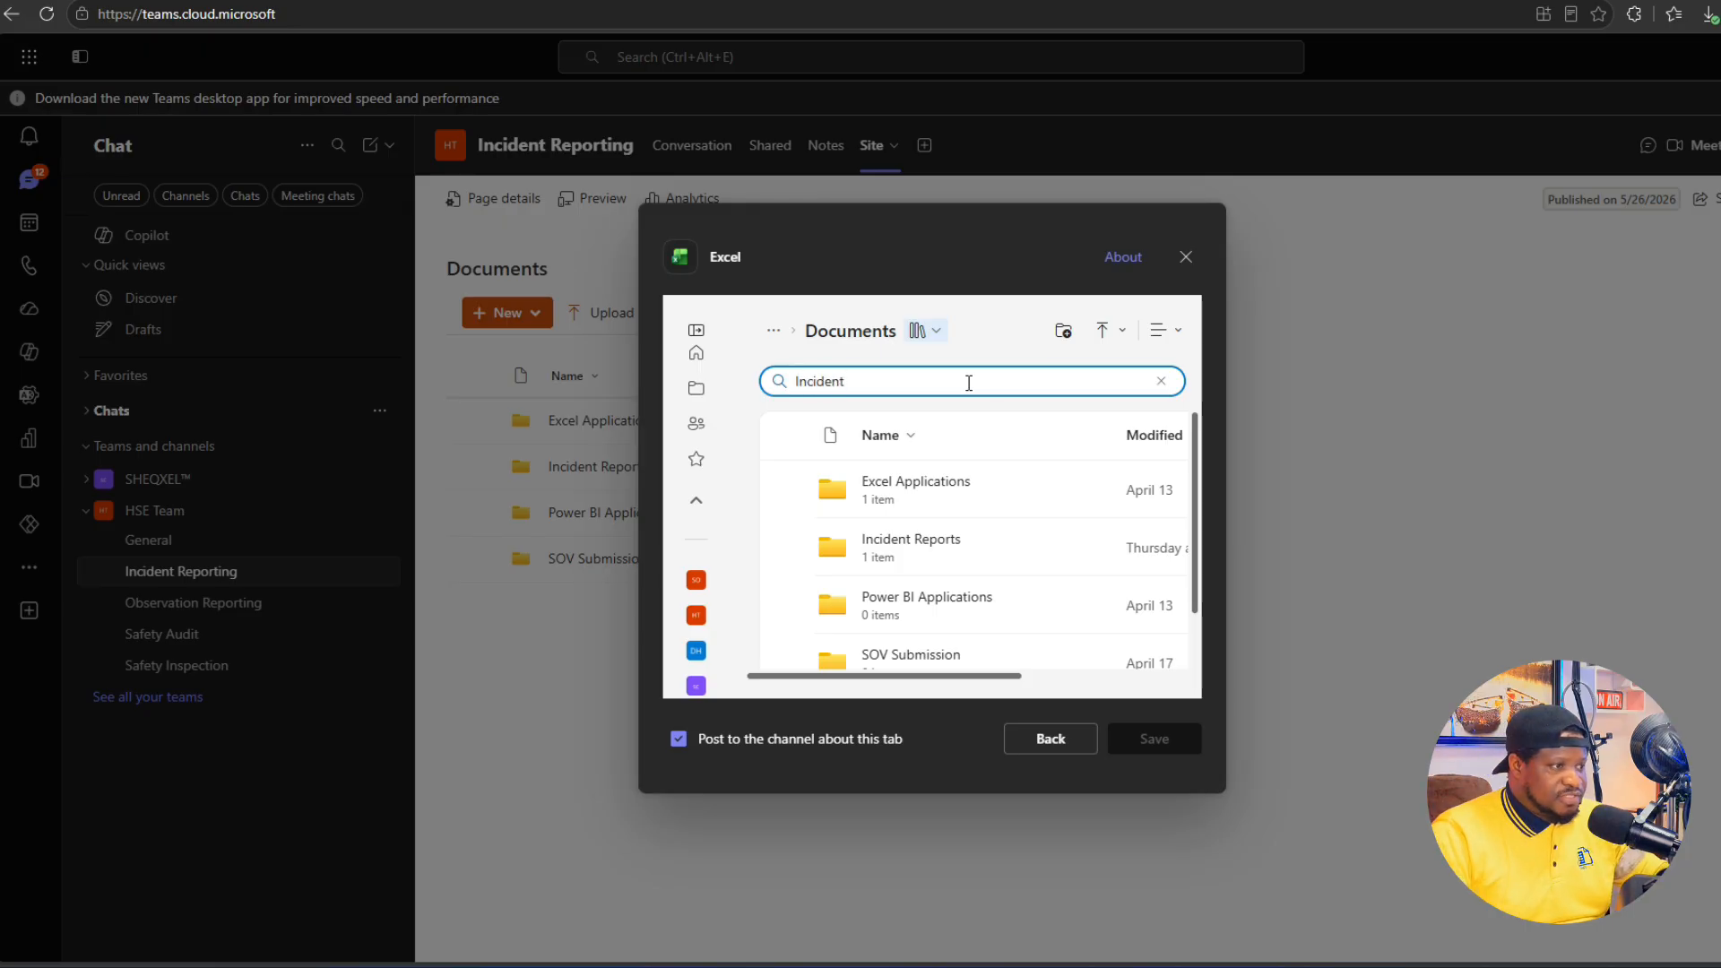
key(Return)
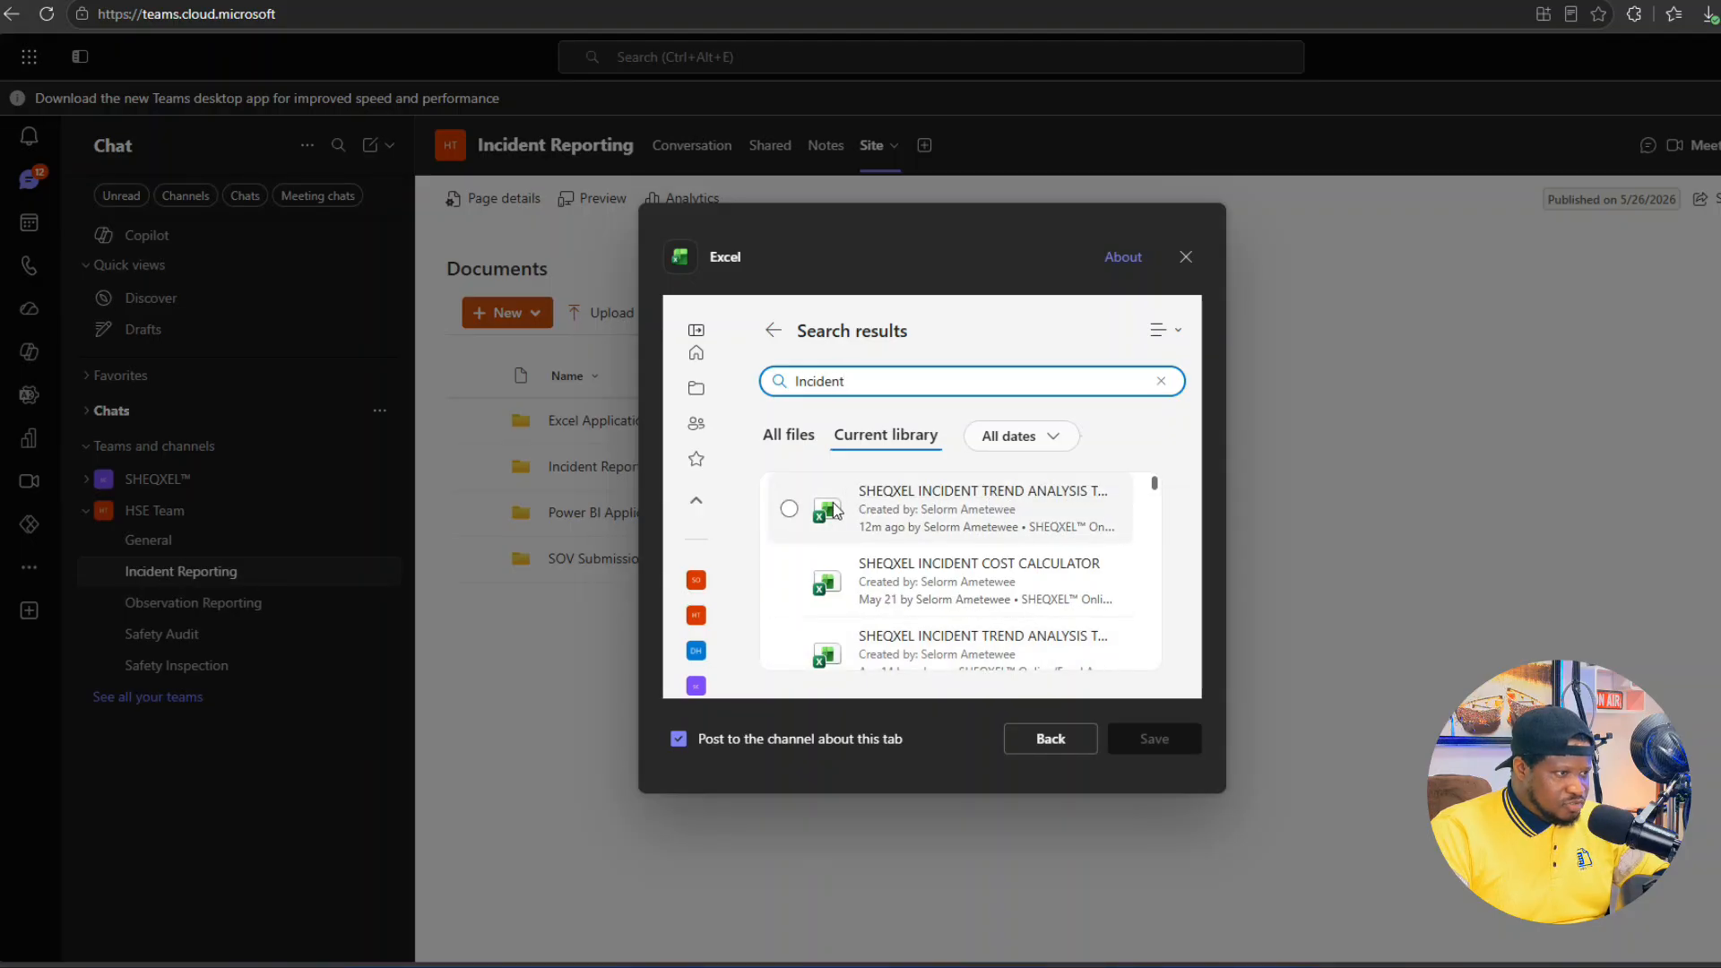
click(789, 508)
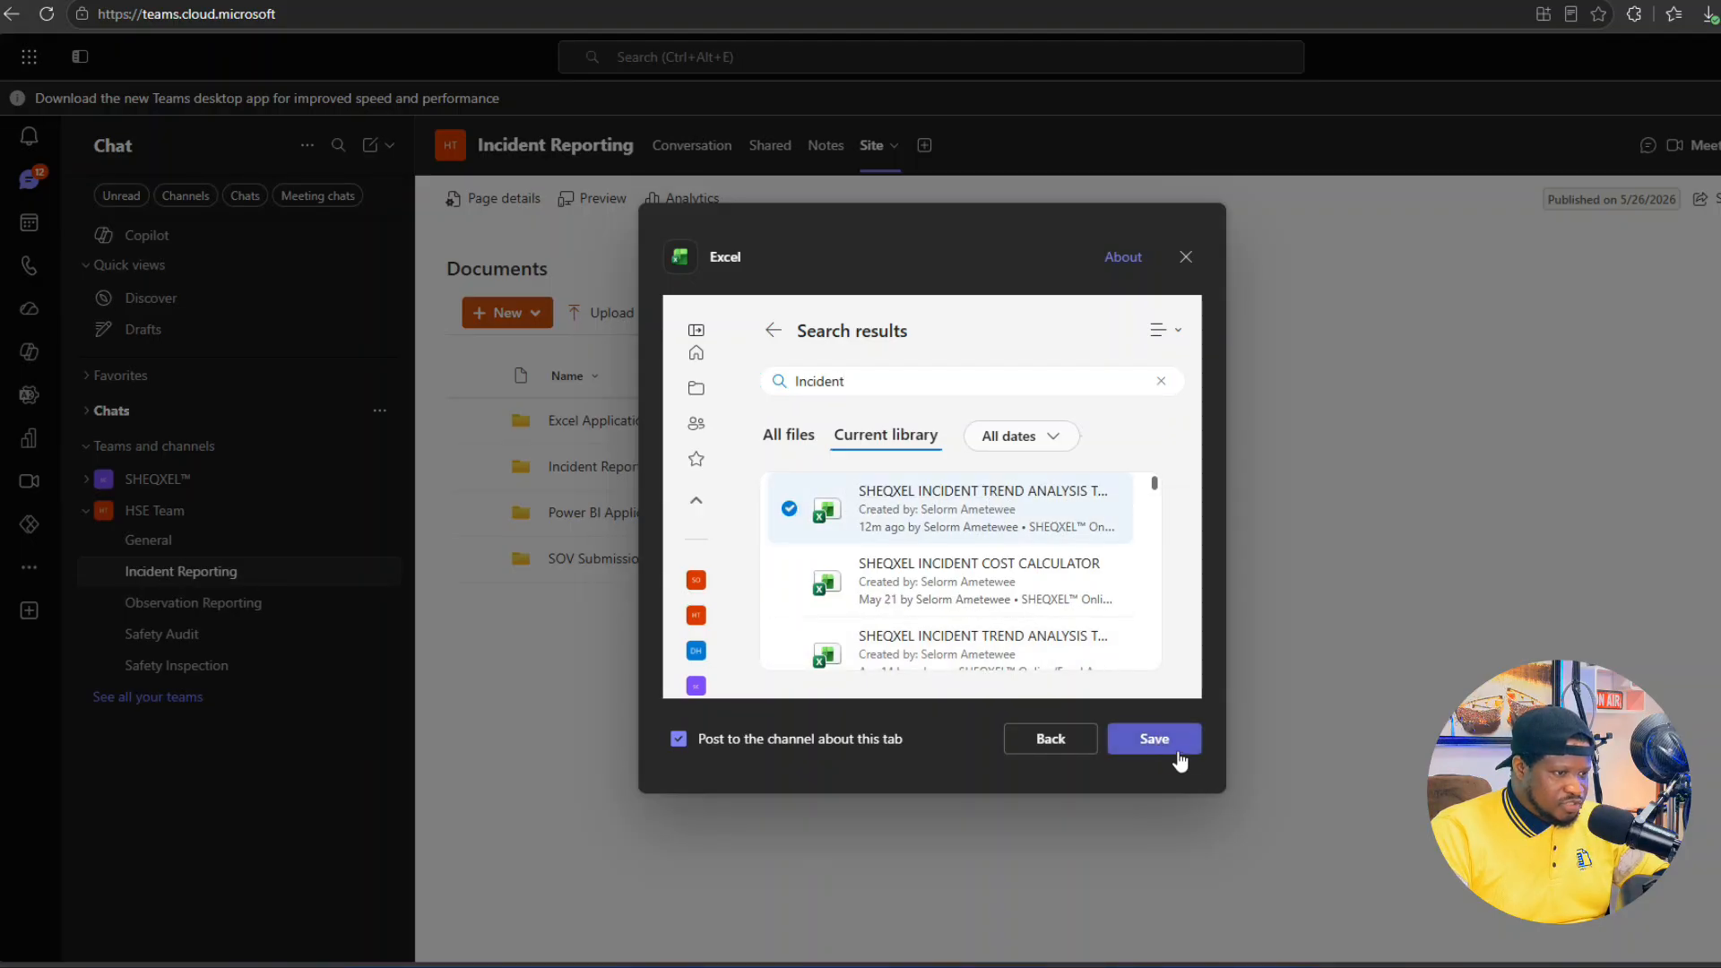
click(1176, 750)
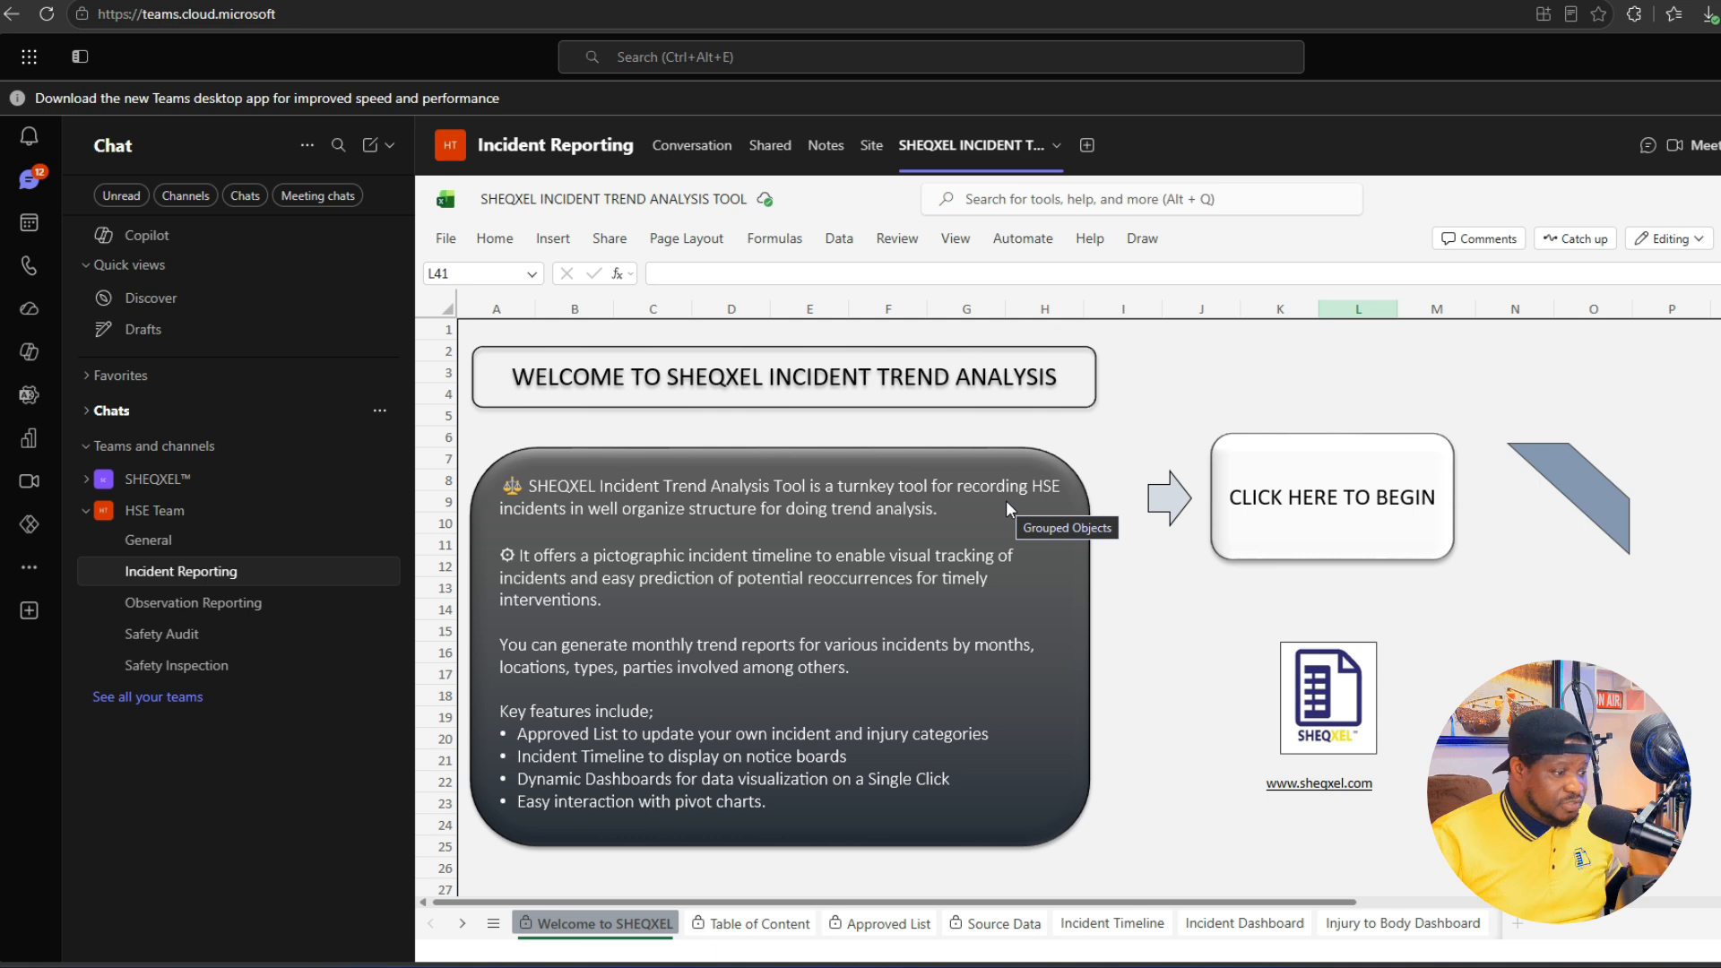
Step: On the Source Data sheet, start an incident record in row 34 with company SHEQXEL and date 30-May-26
click(997, 923)
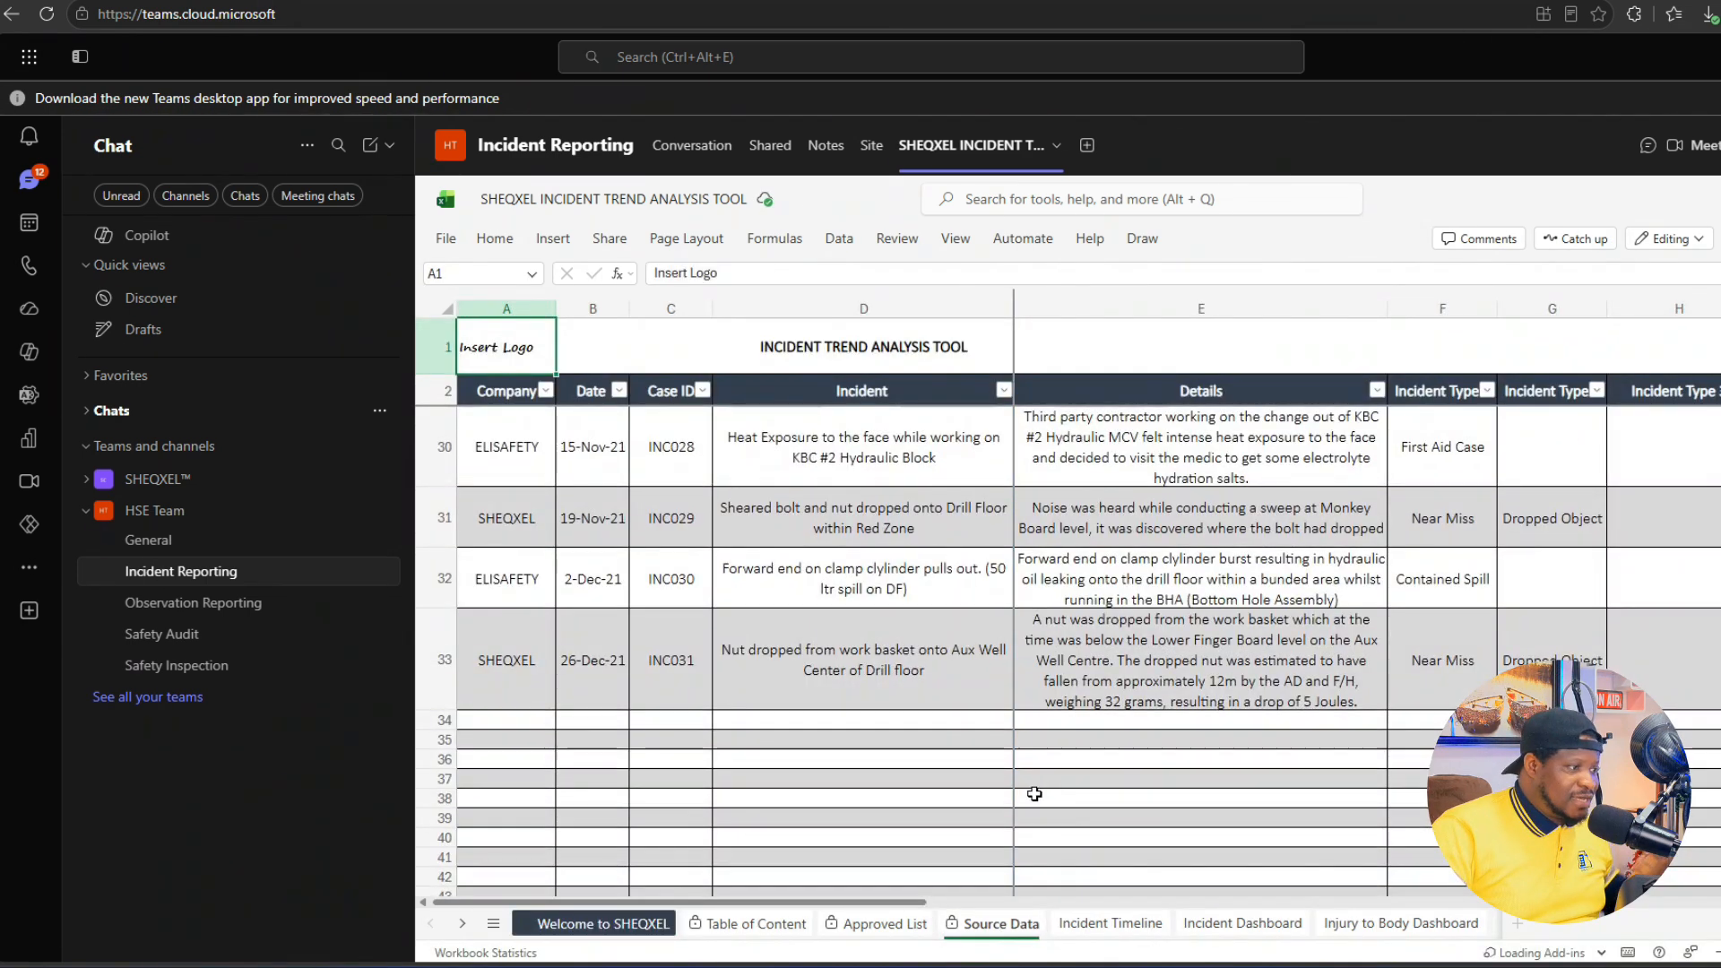
click(551, 753)
click(565, 753)
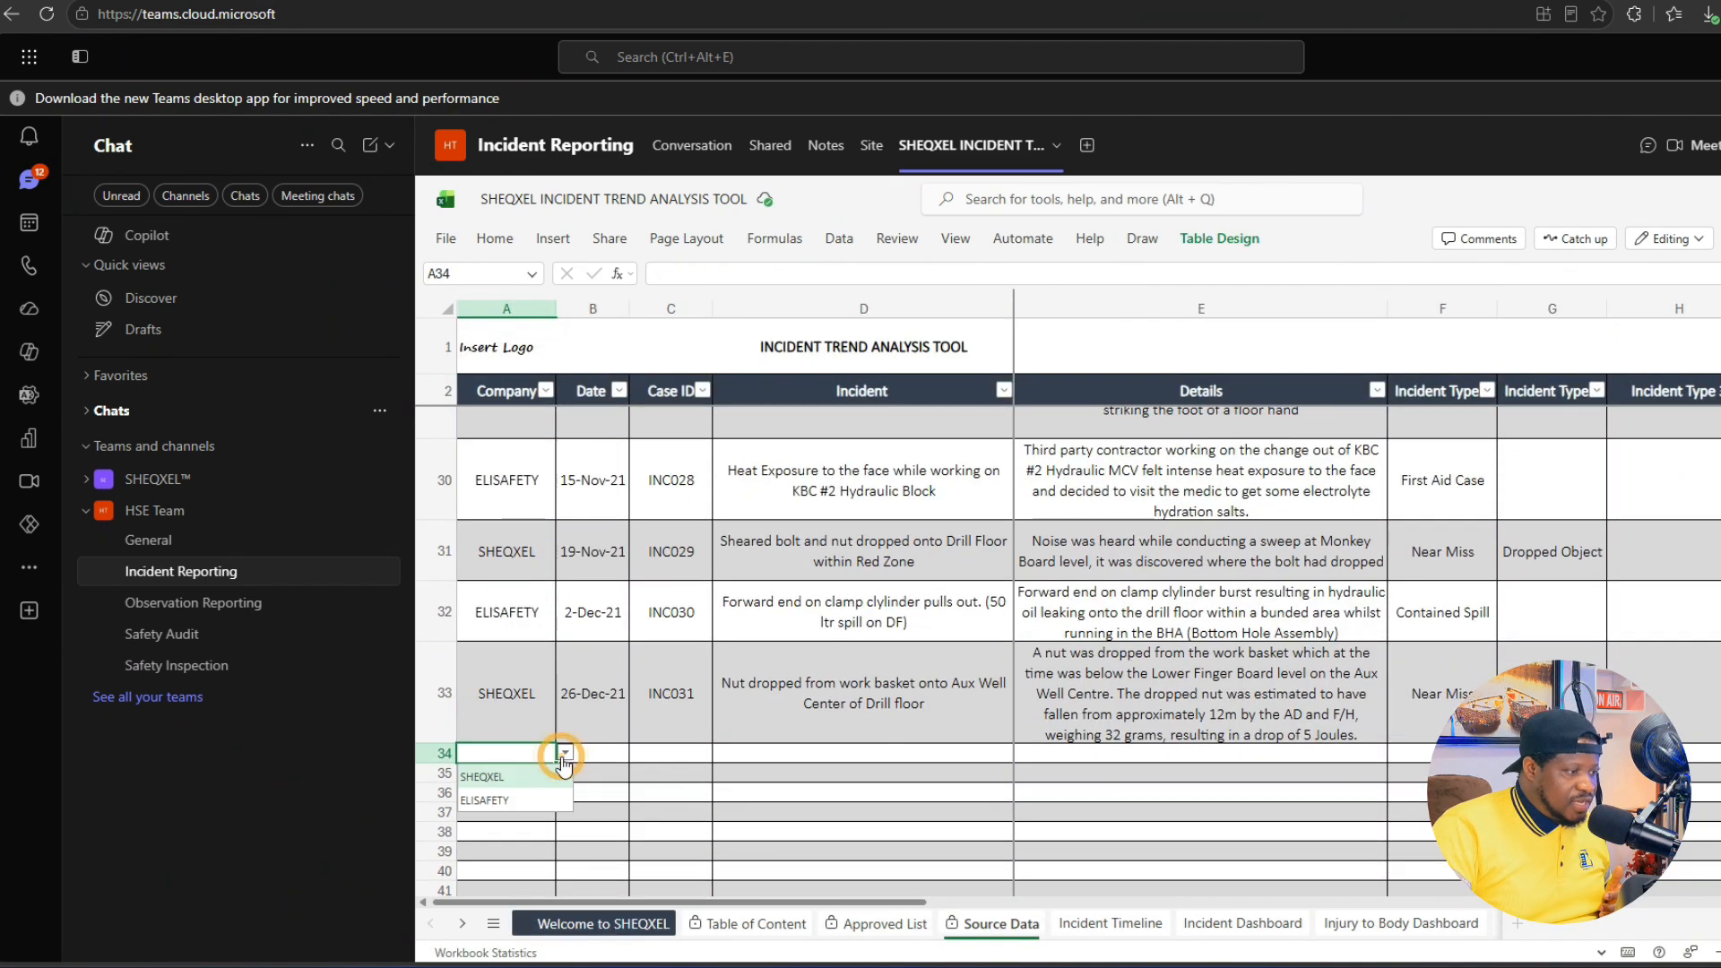
click(502, 777)
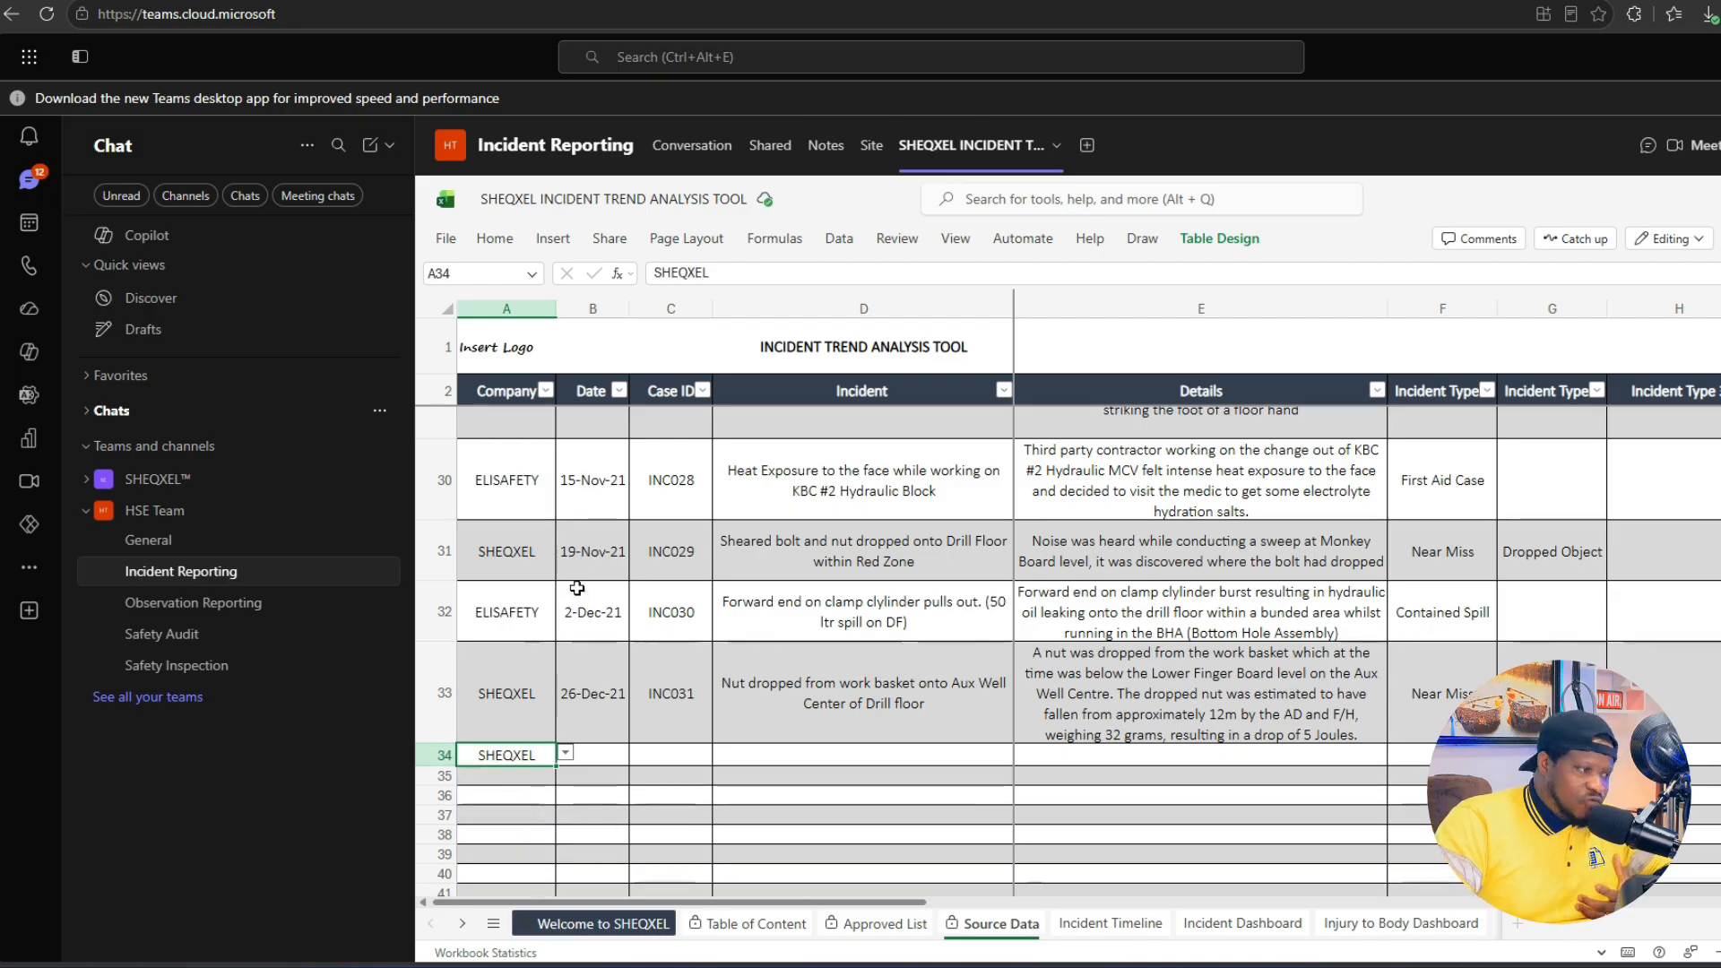
scroll(603, 665, up, 5)
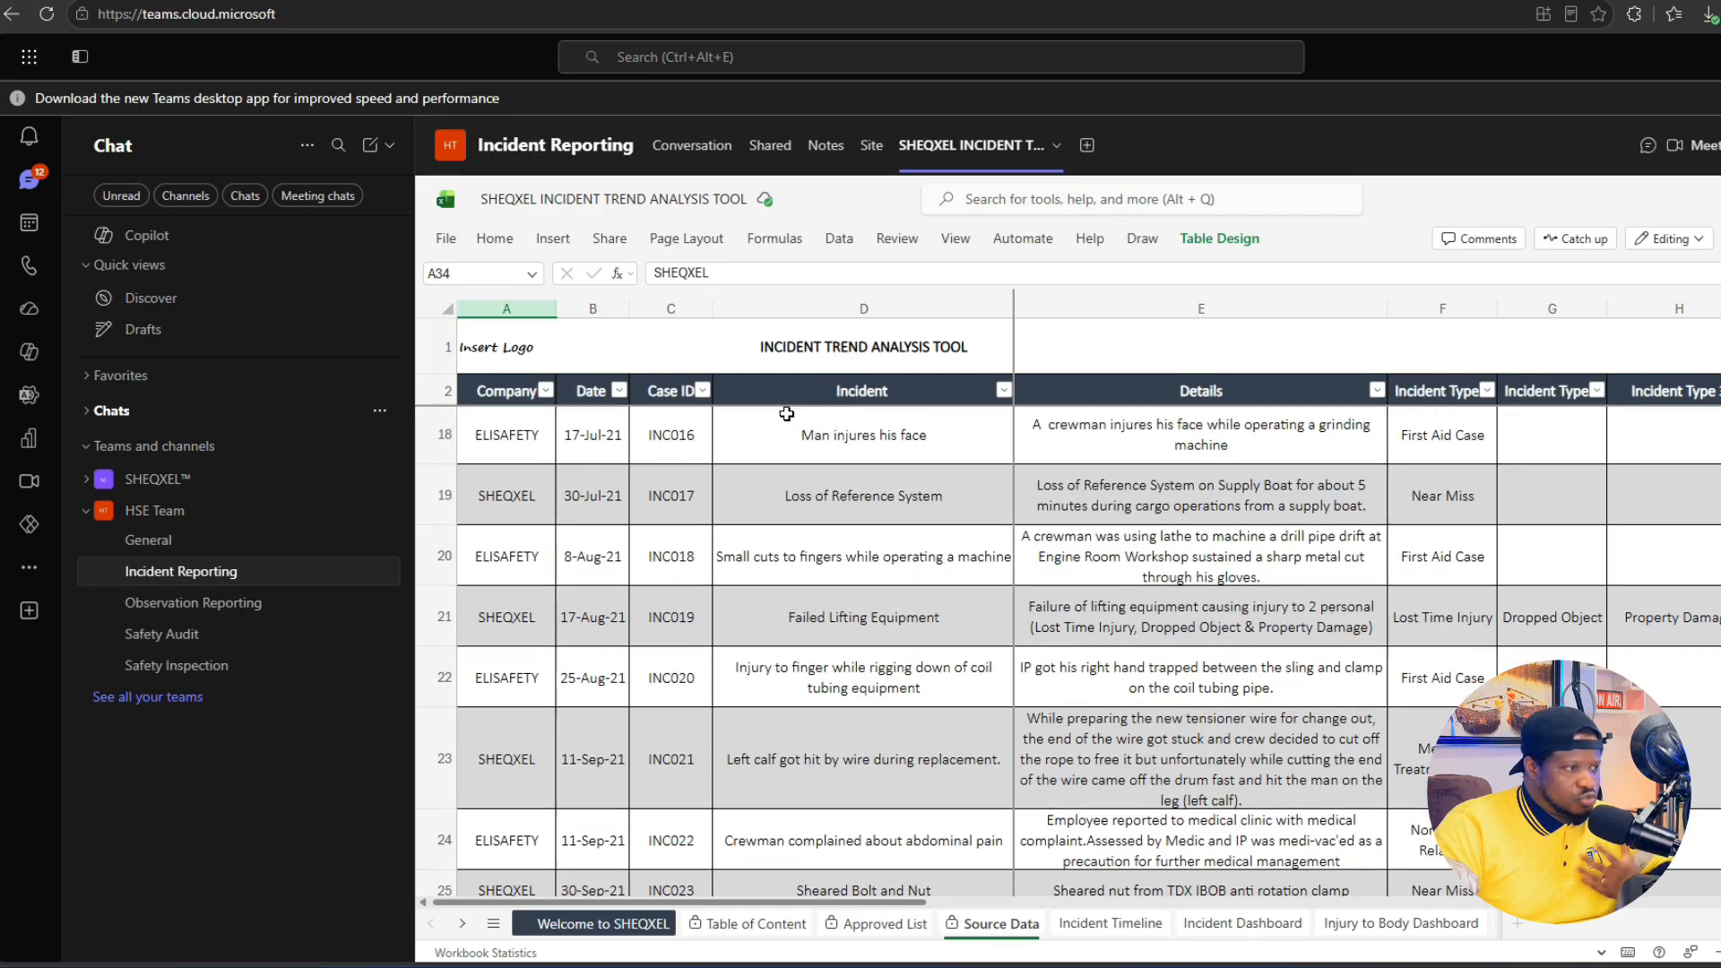
scroll(568, 772, down, 5)
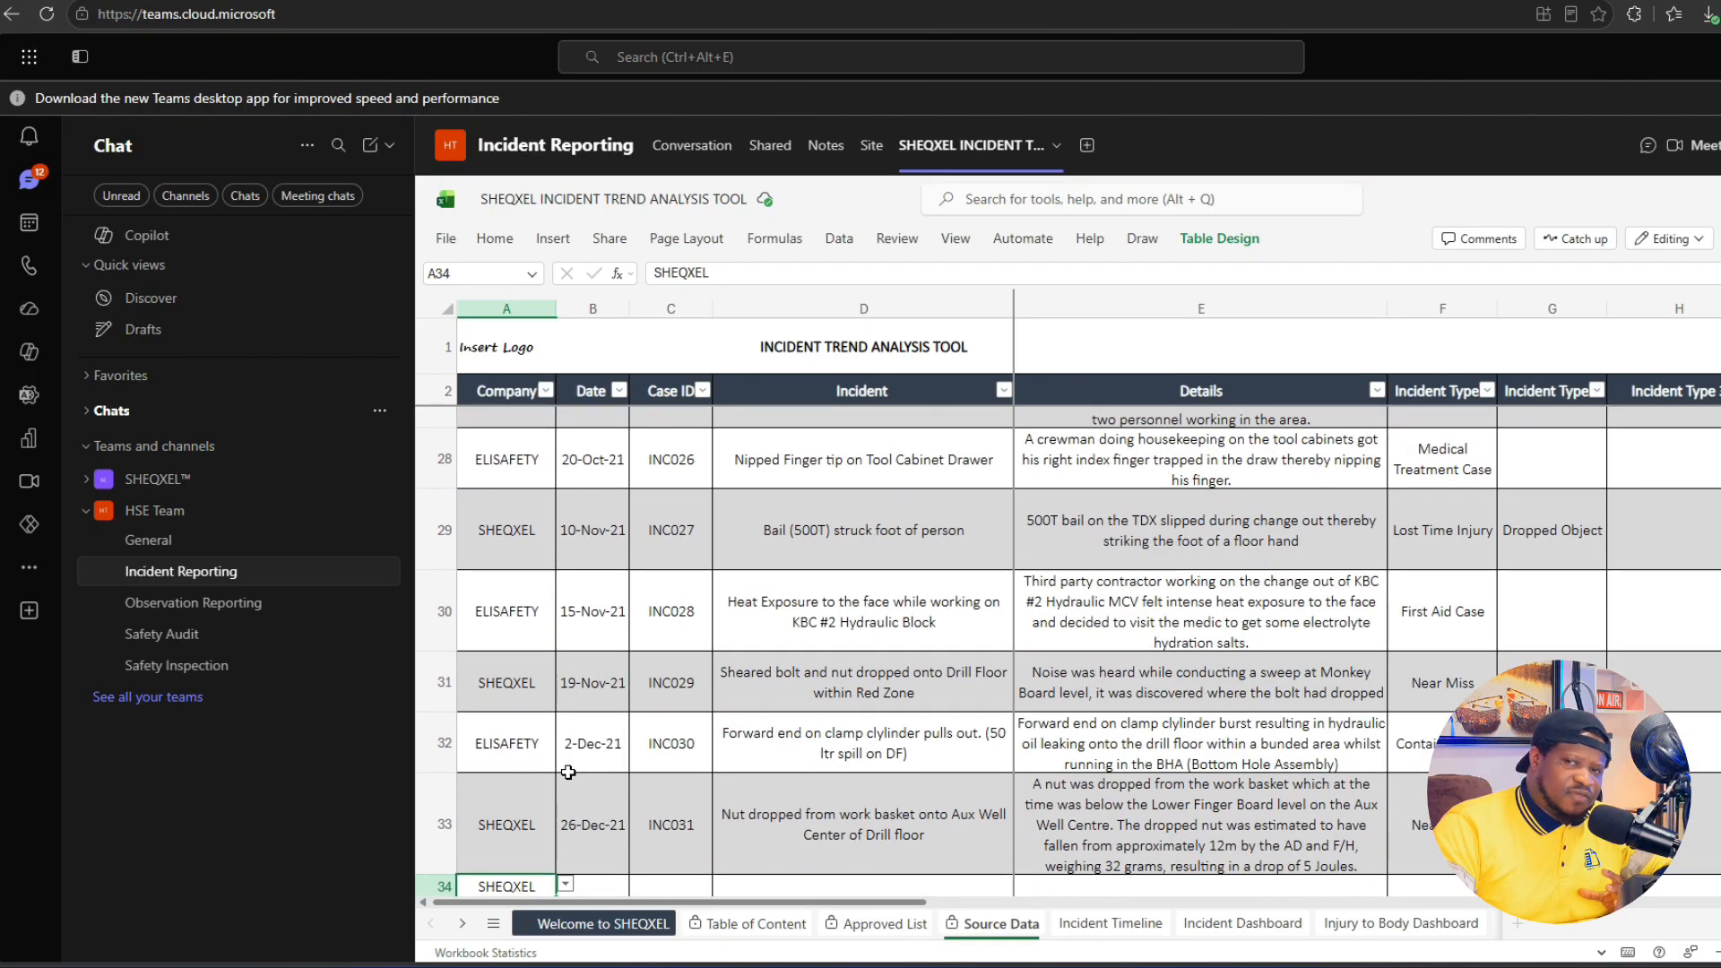
scroll(569, 772, down, 3)
click(615, 689)
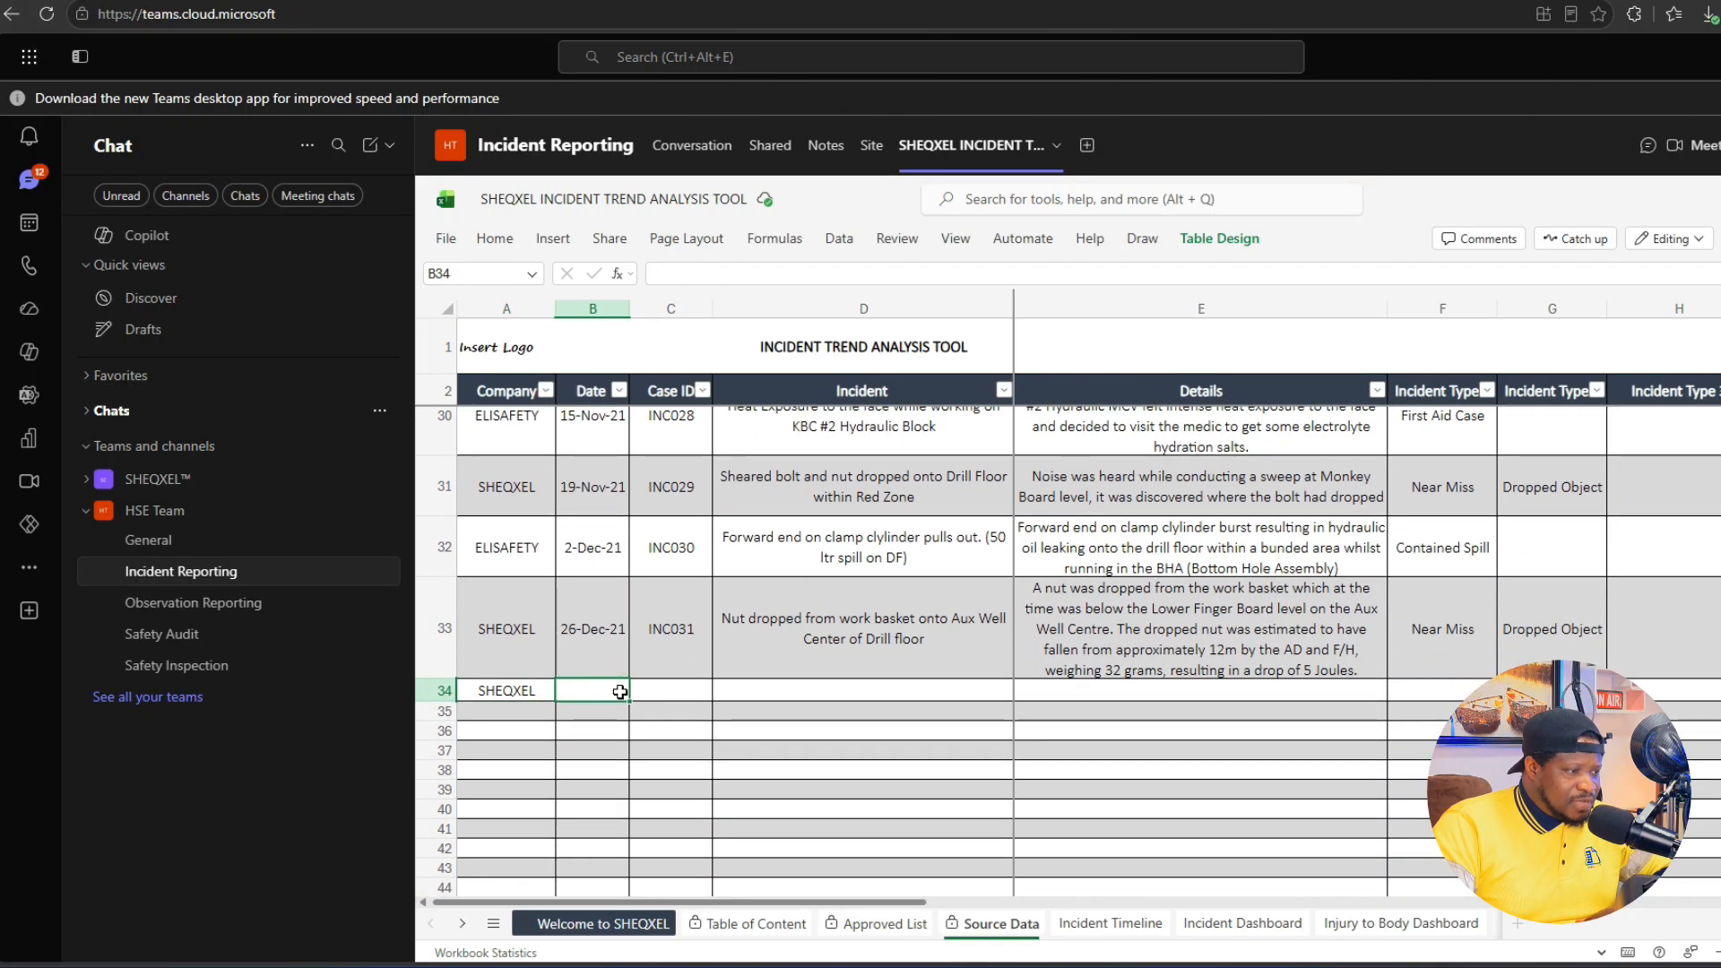
double_click(615, 690)
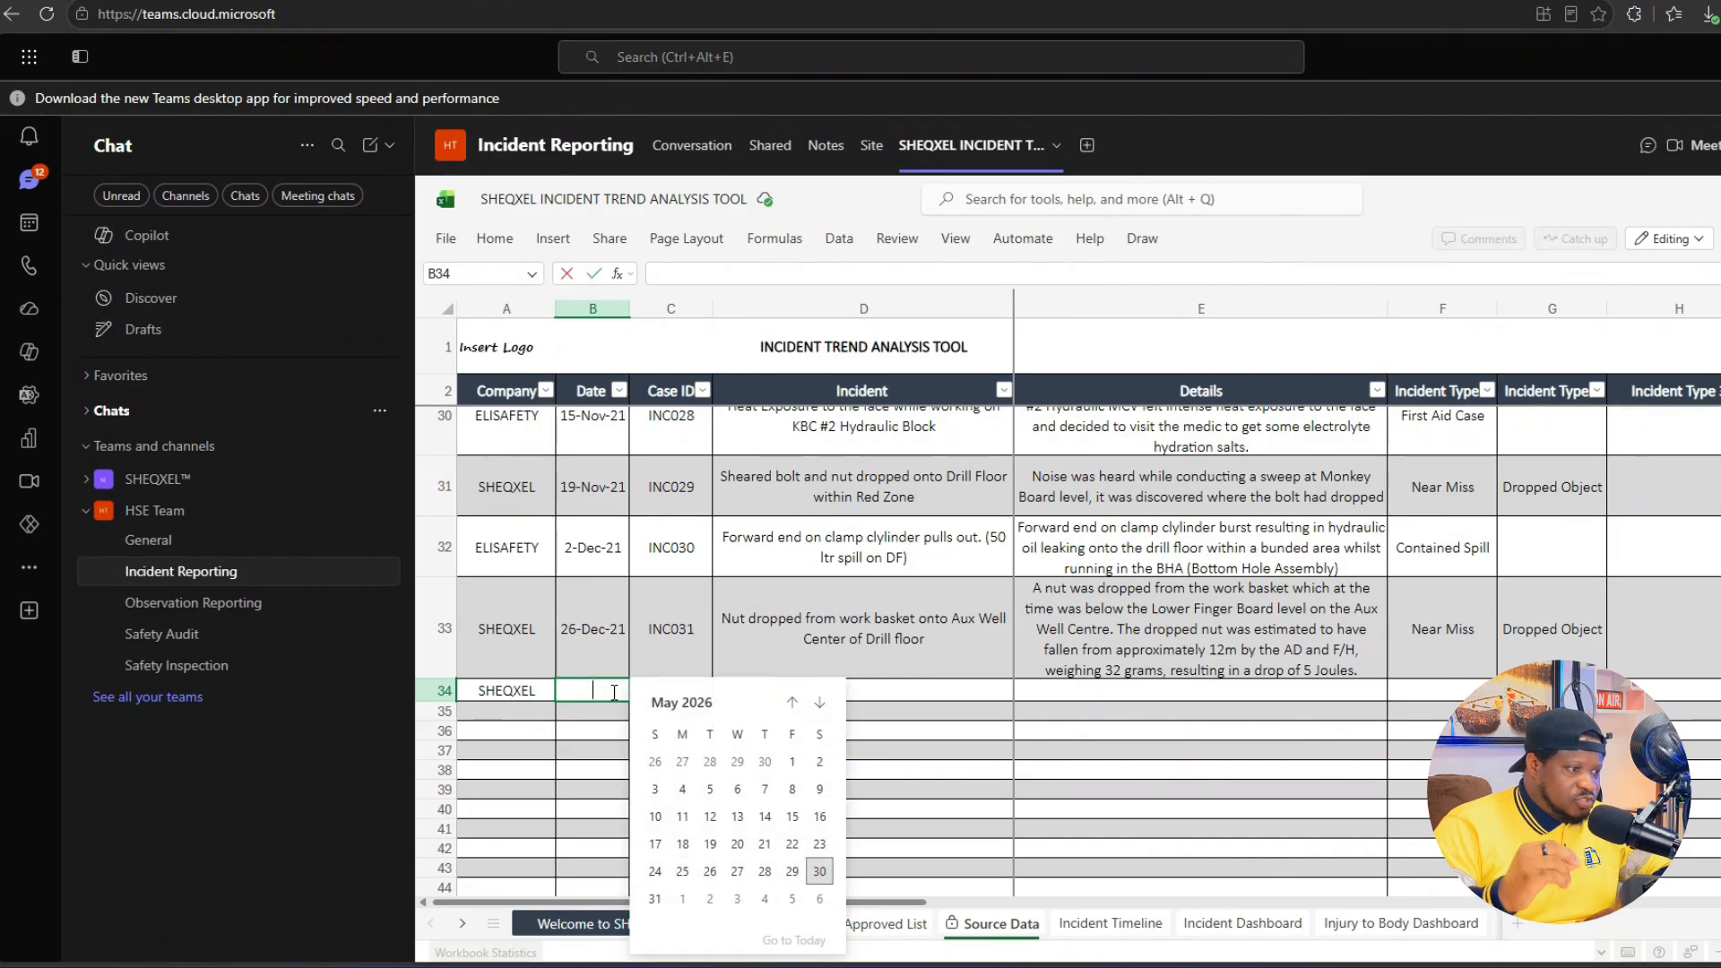
click(819, 870)
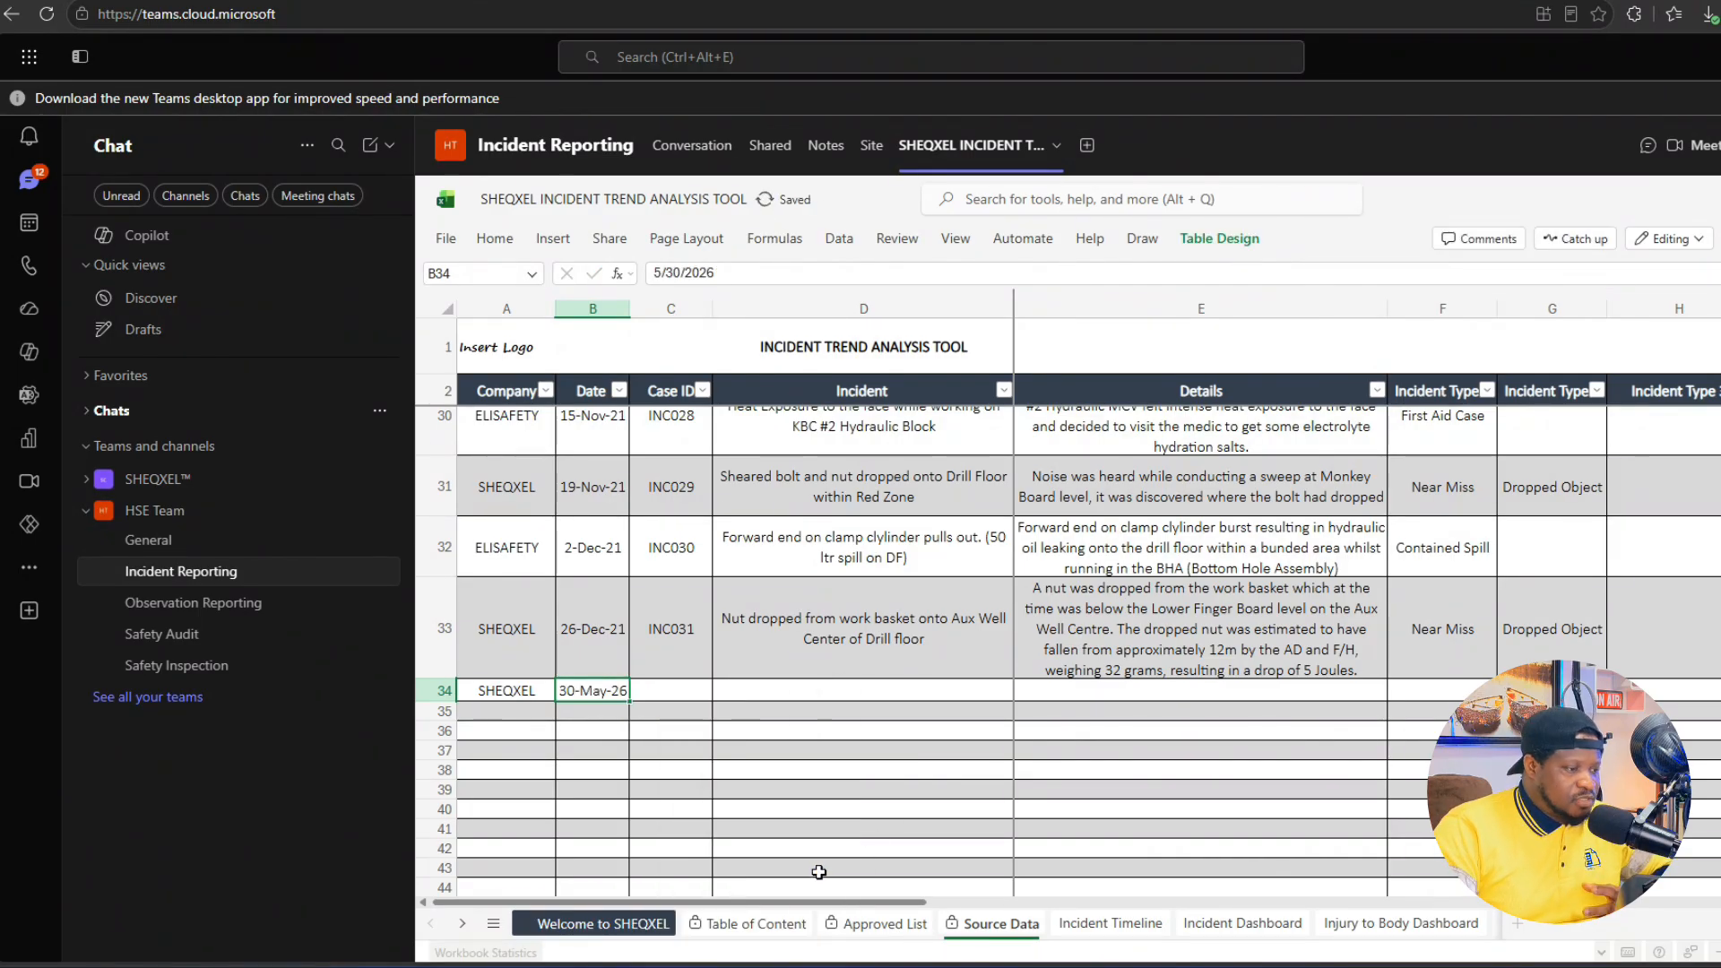
Step: Enter INC032 as the Case ID in row 34 of the Source Data sheet
click(687, 691)
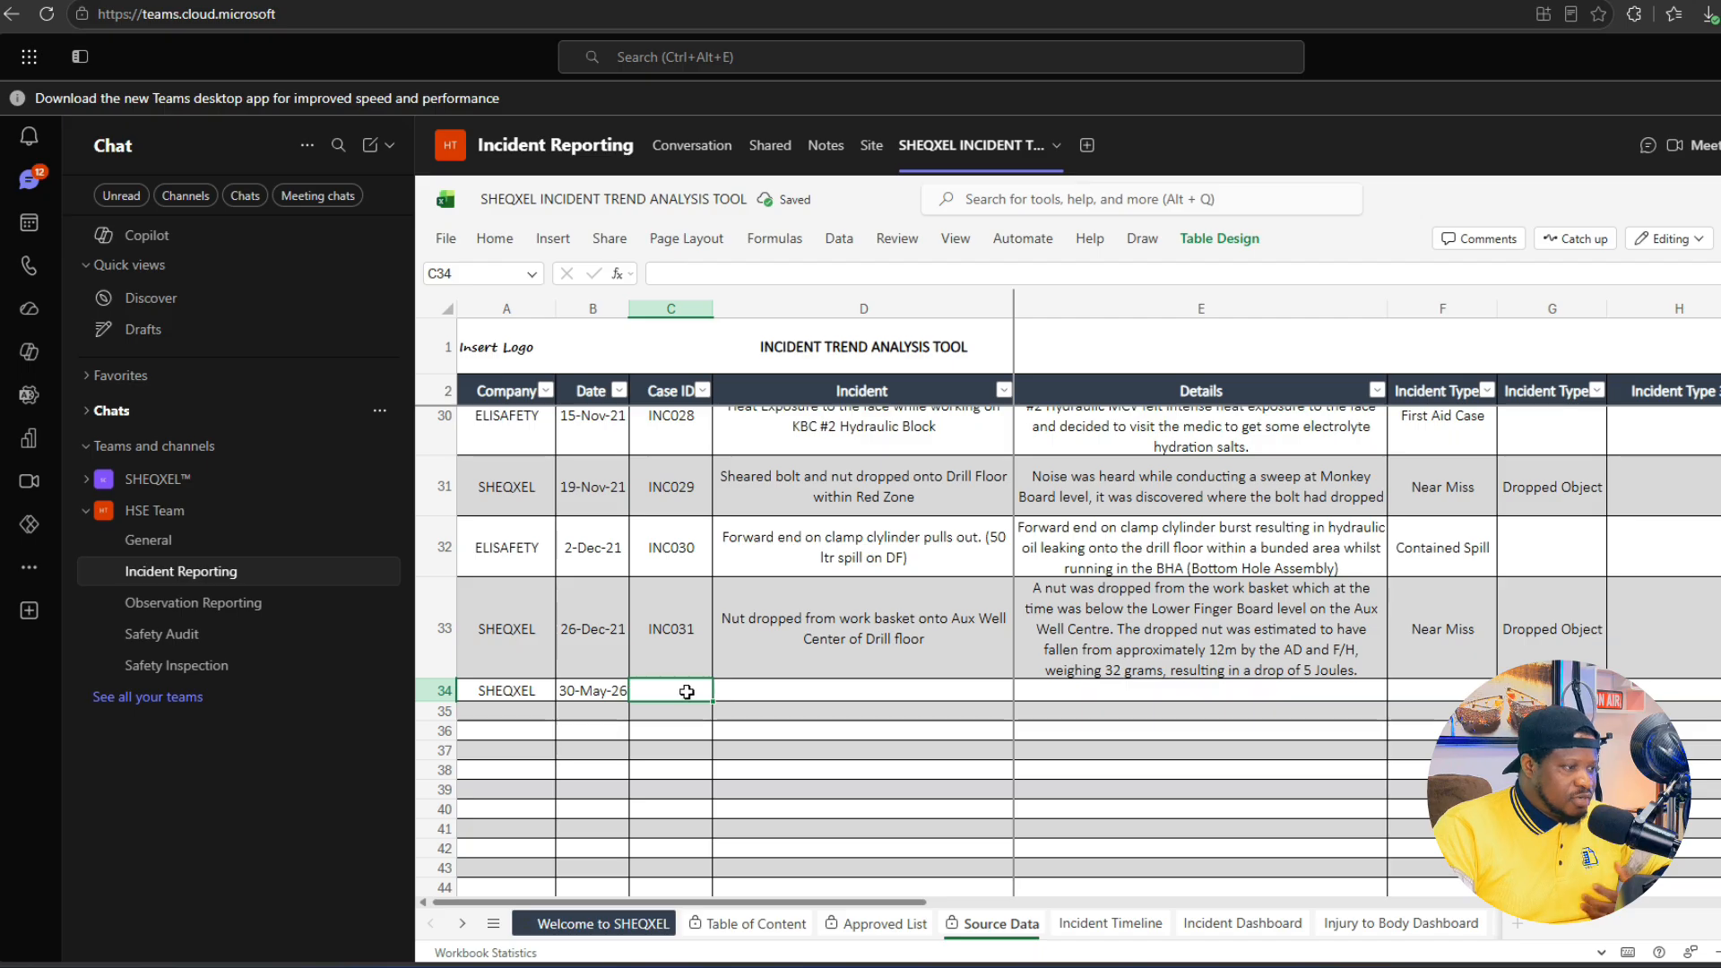
click(1117, 691)
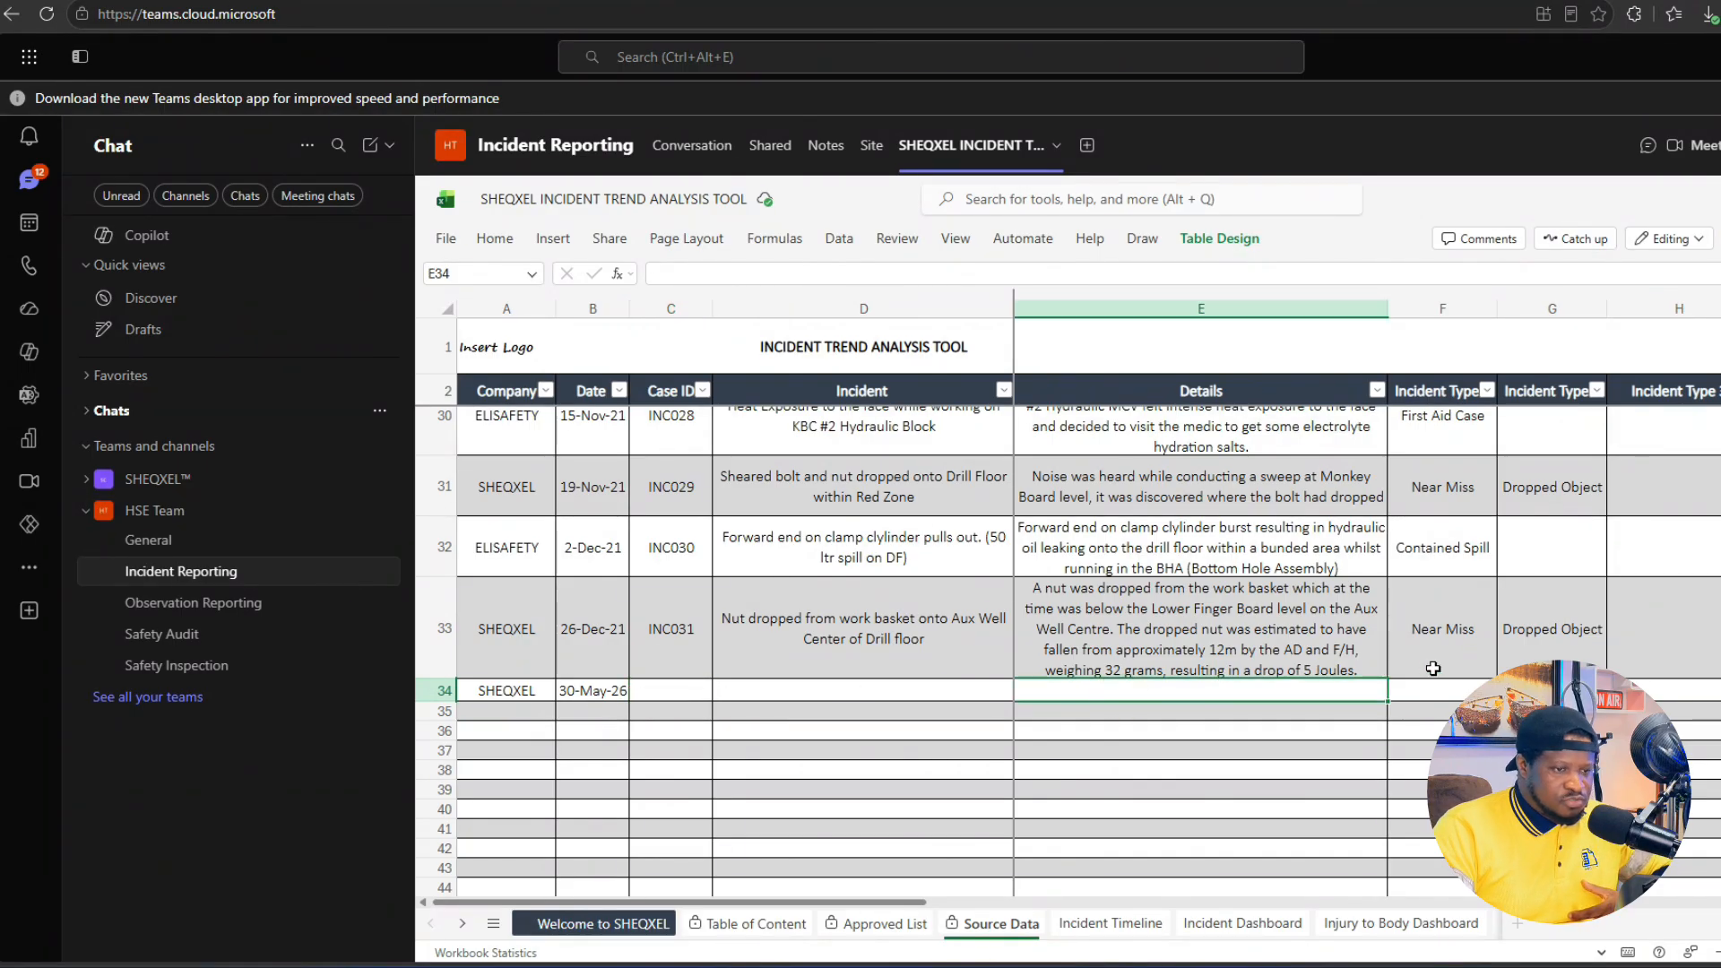
scroll(1345, 690, down, 3)
scroll(1075, 672, up, 1)
click(682, 492)
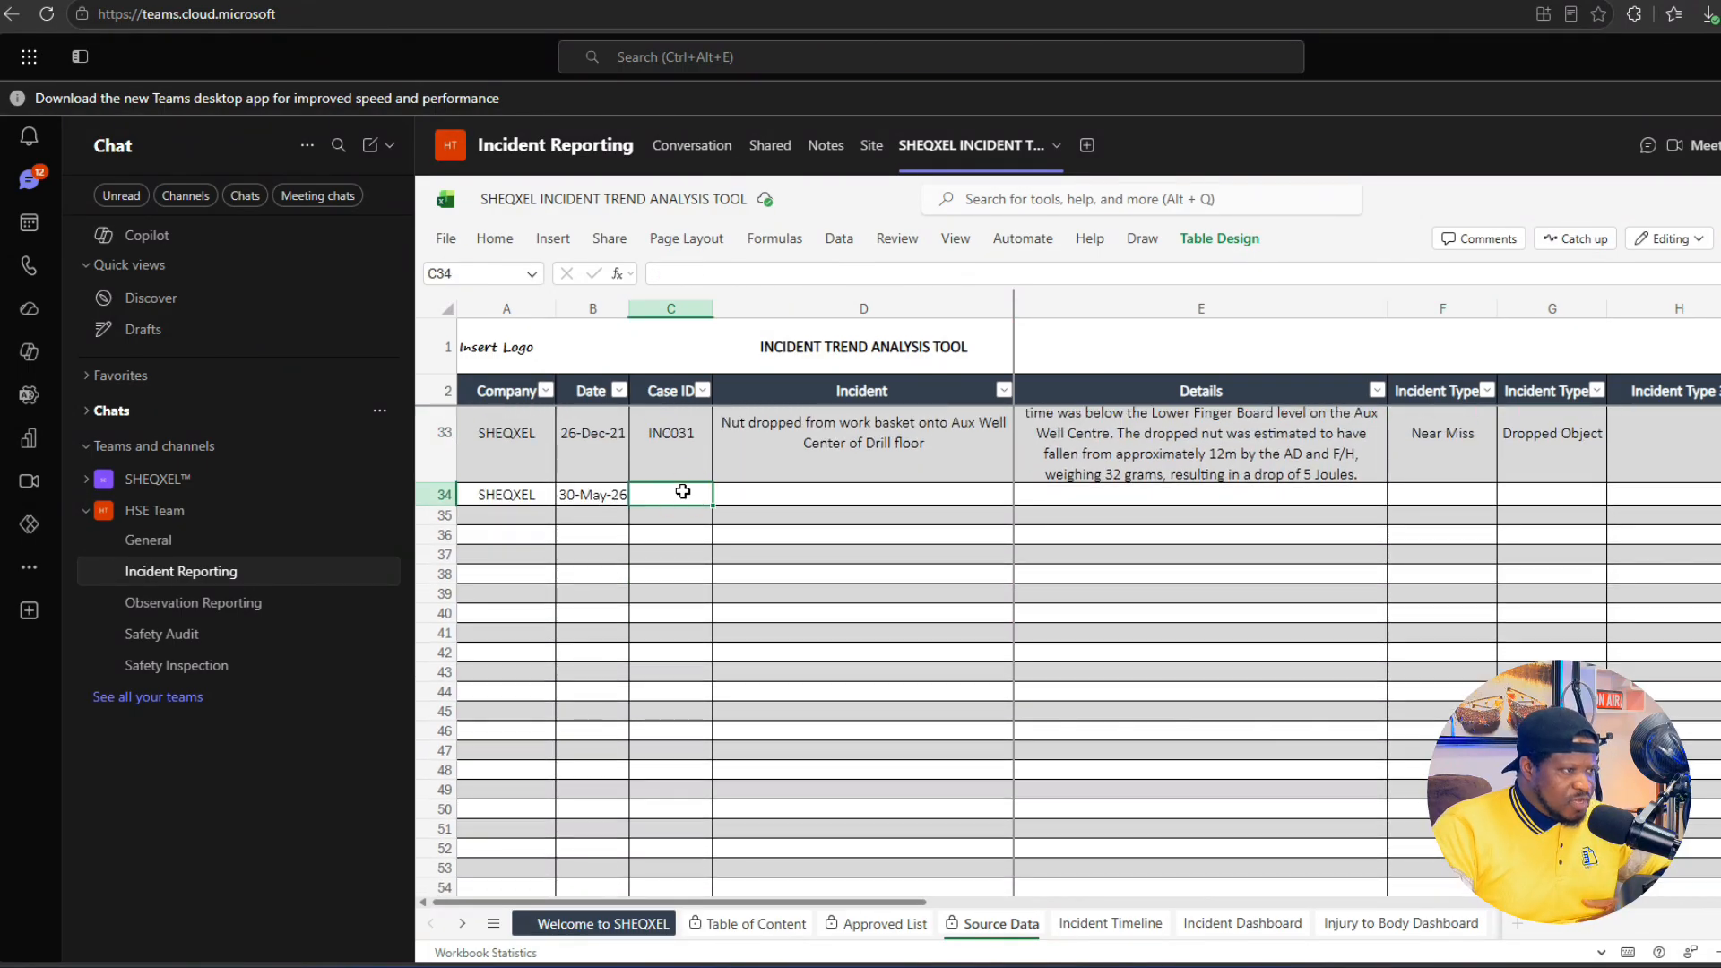
double_click(682, 492)
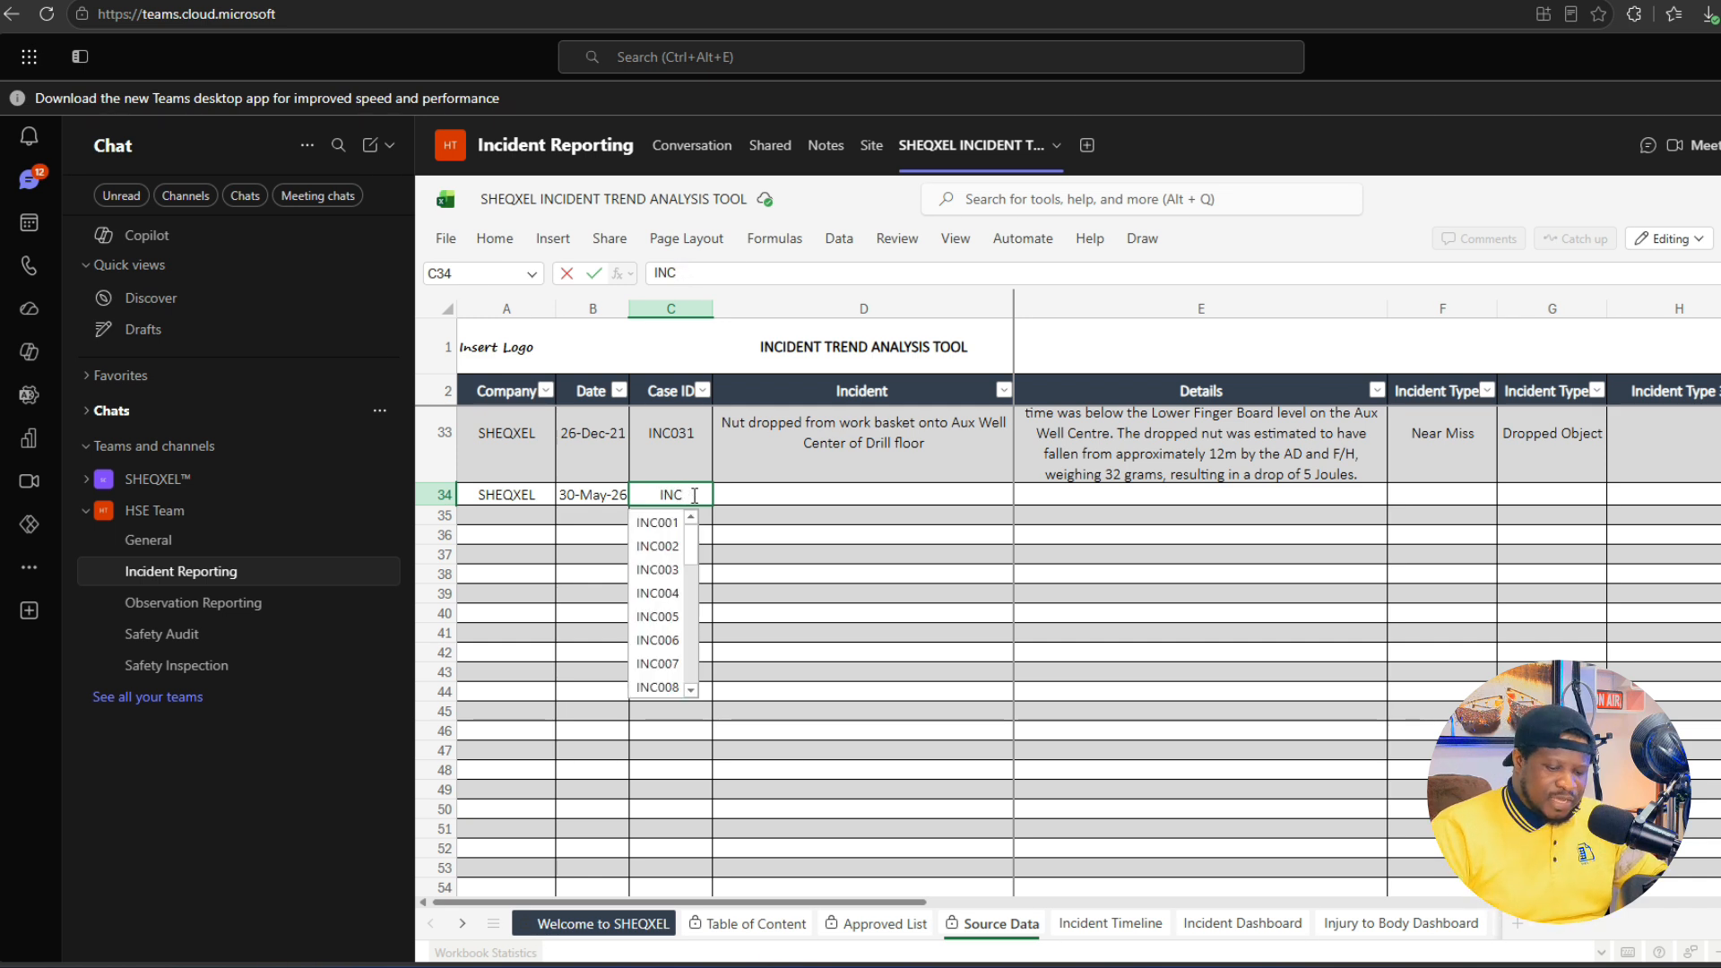
text(INC03)
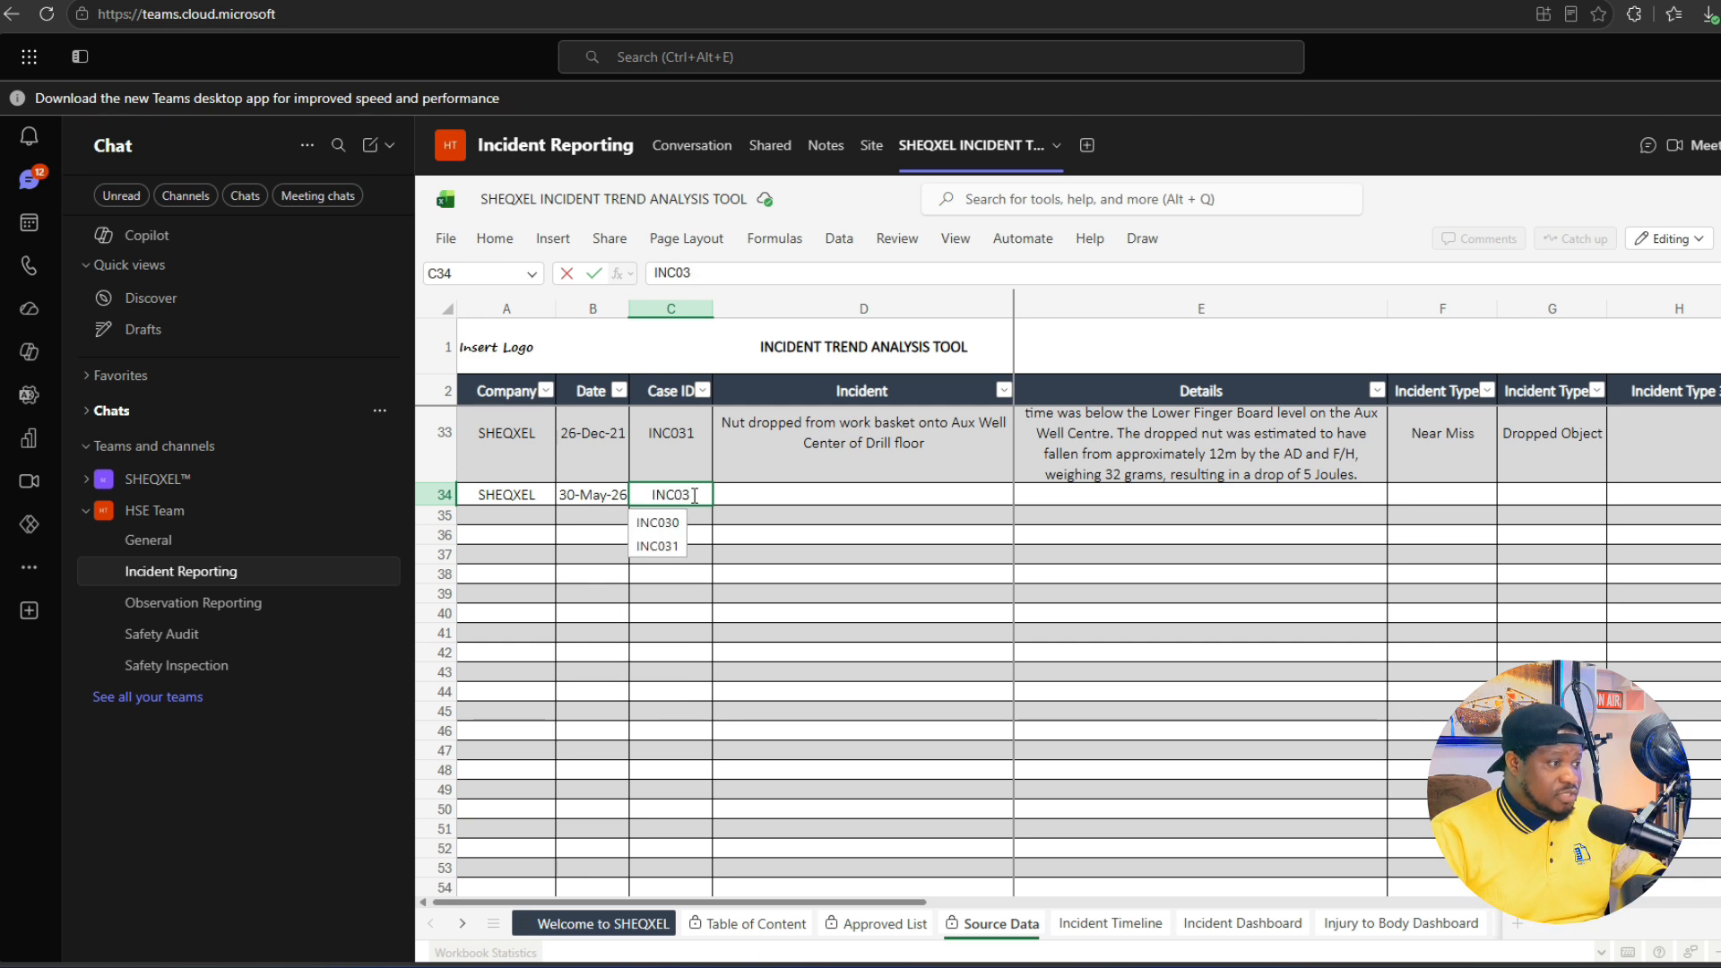
click(694, 495)
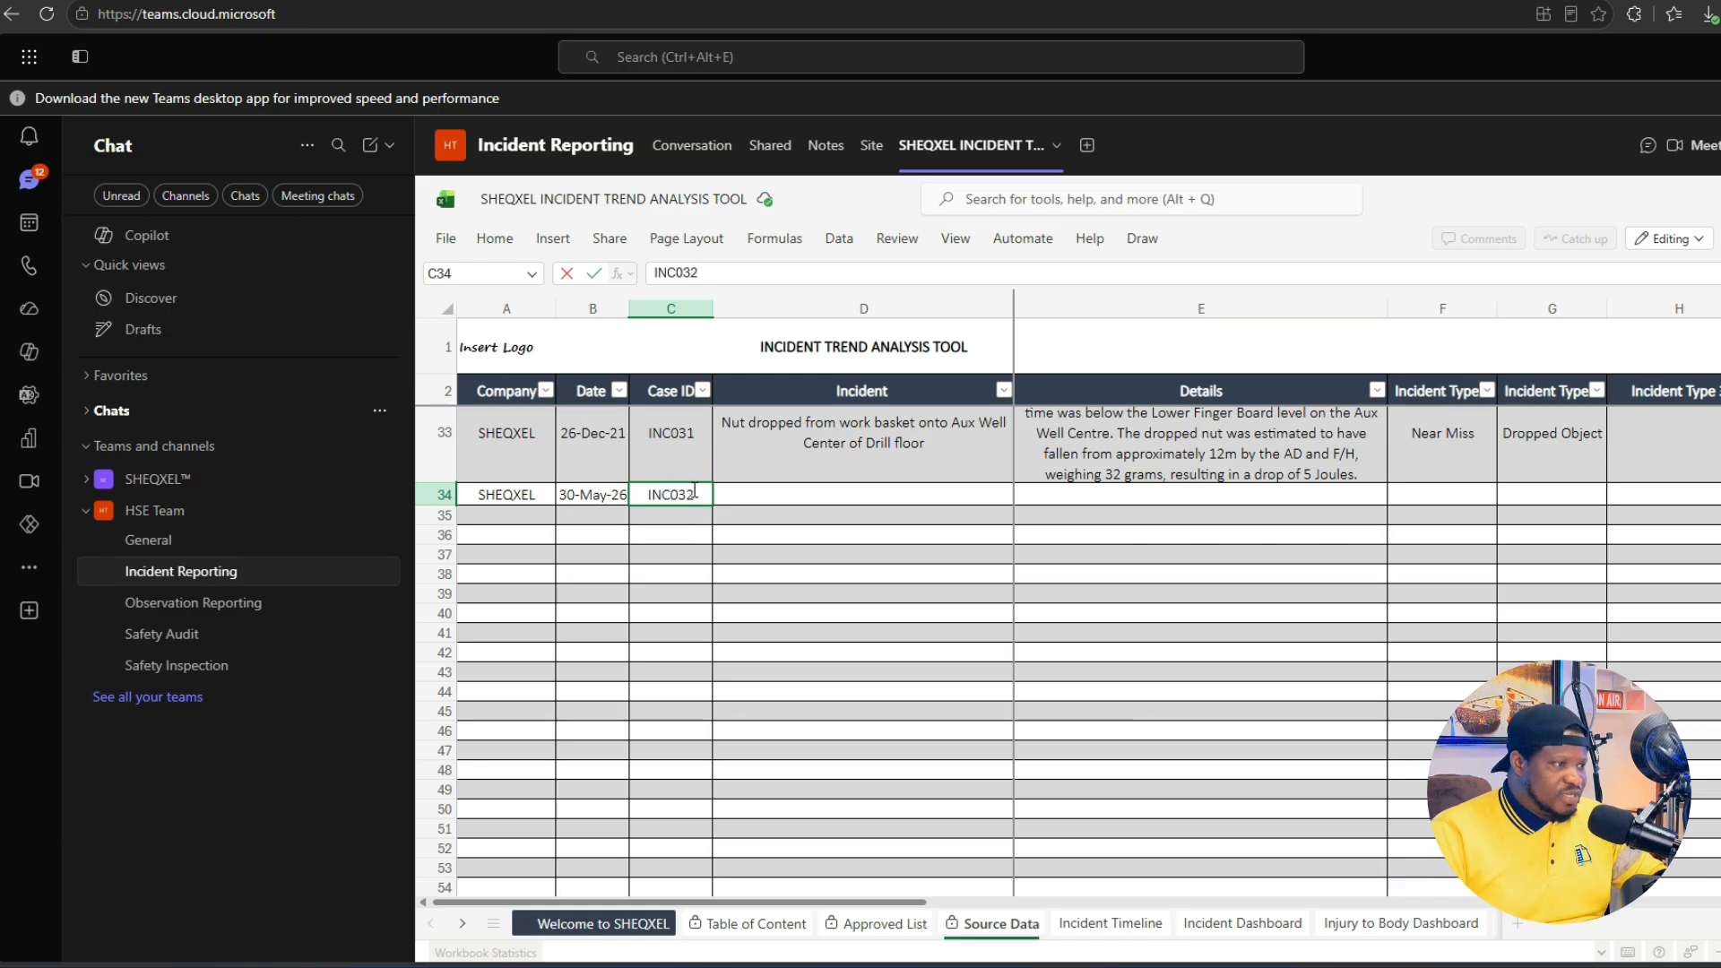
click(677, 494)
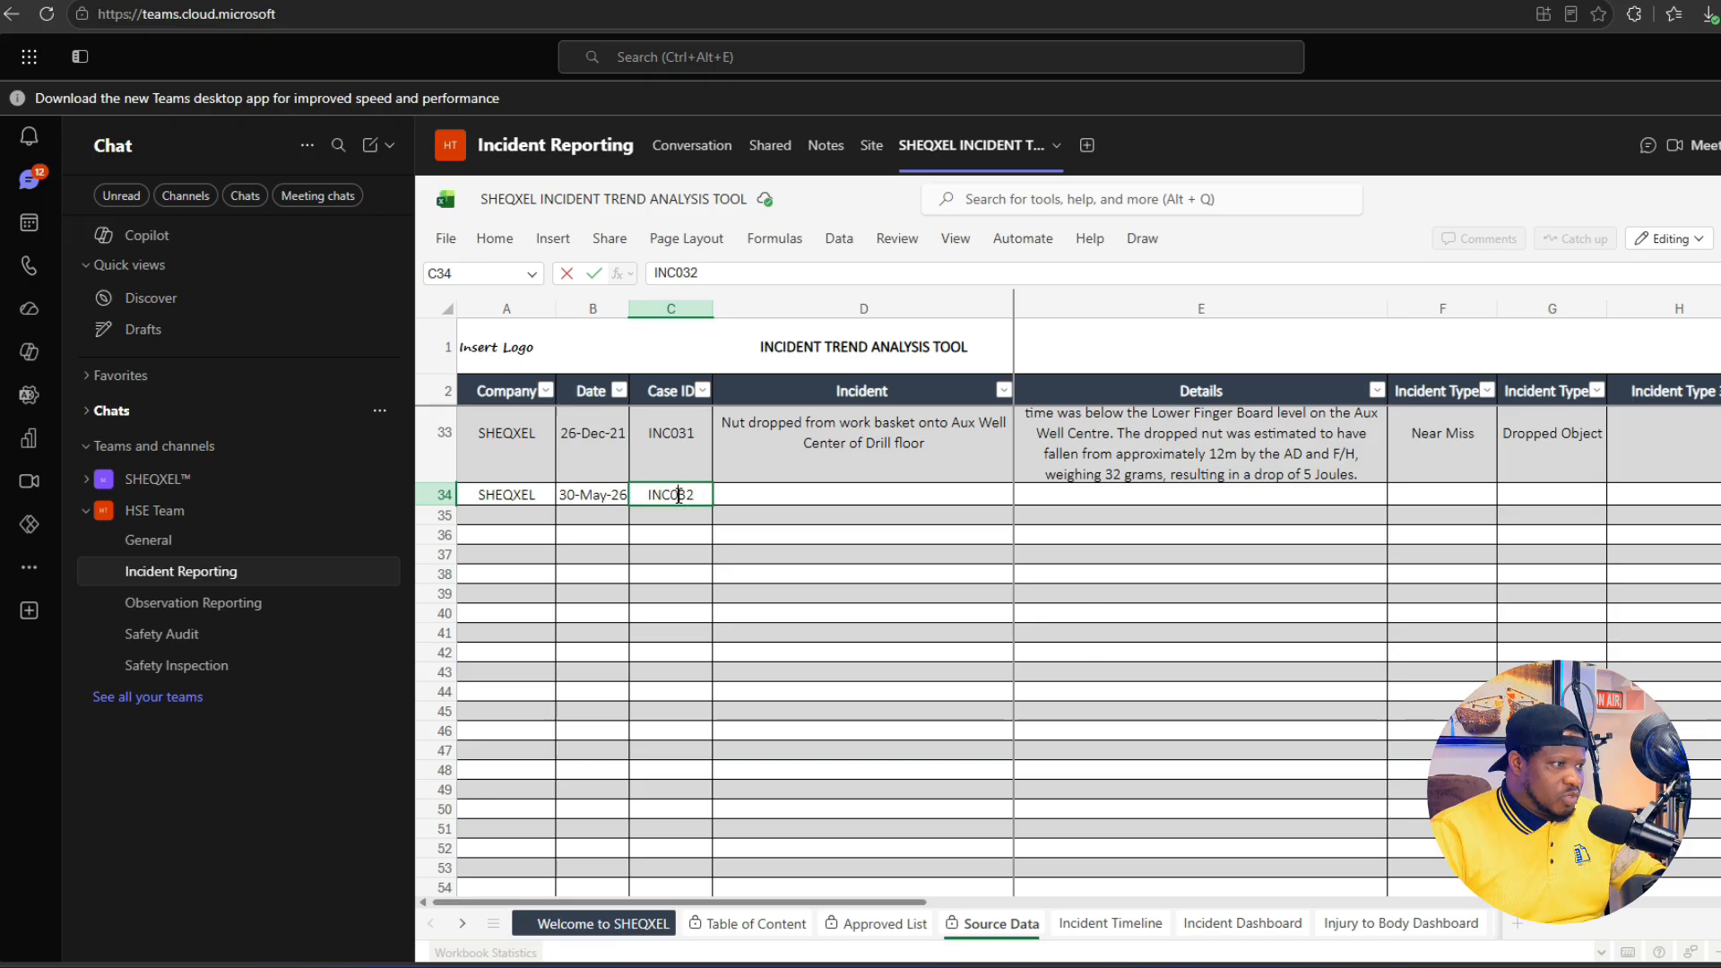
click(833, 579)
Step: Enter "Man overboard a drillship" as the Incident in row 34
click(828, 490)
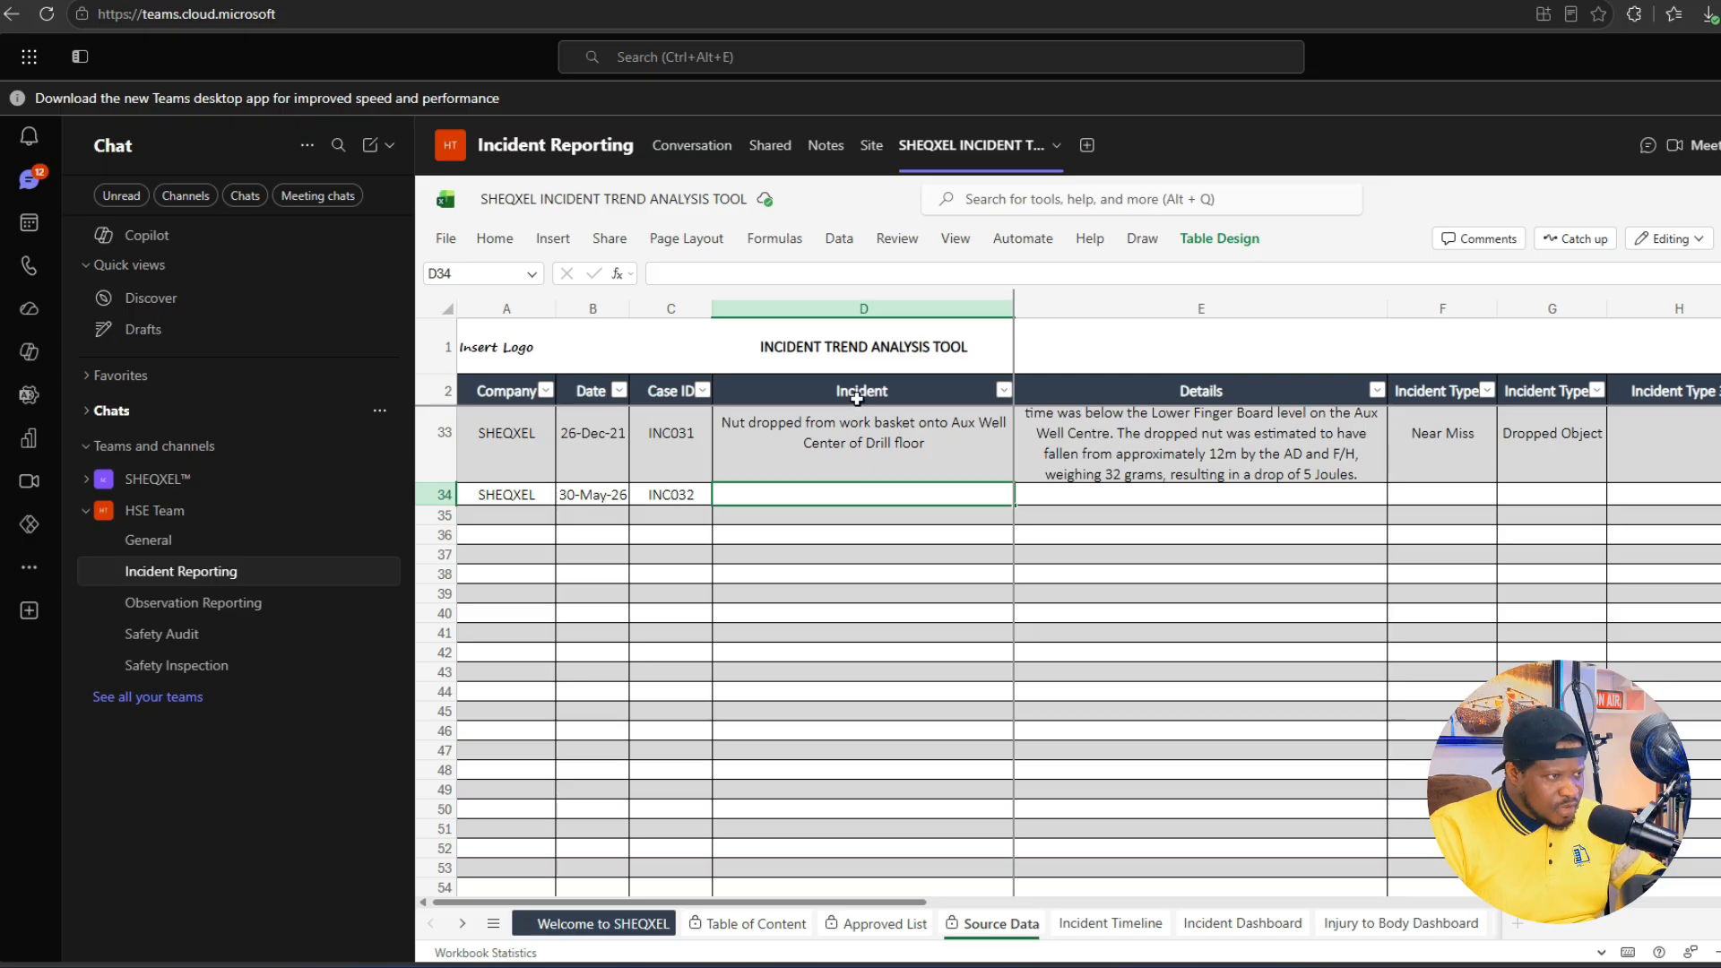
text(m)
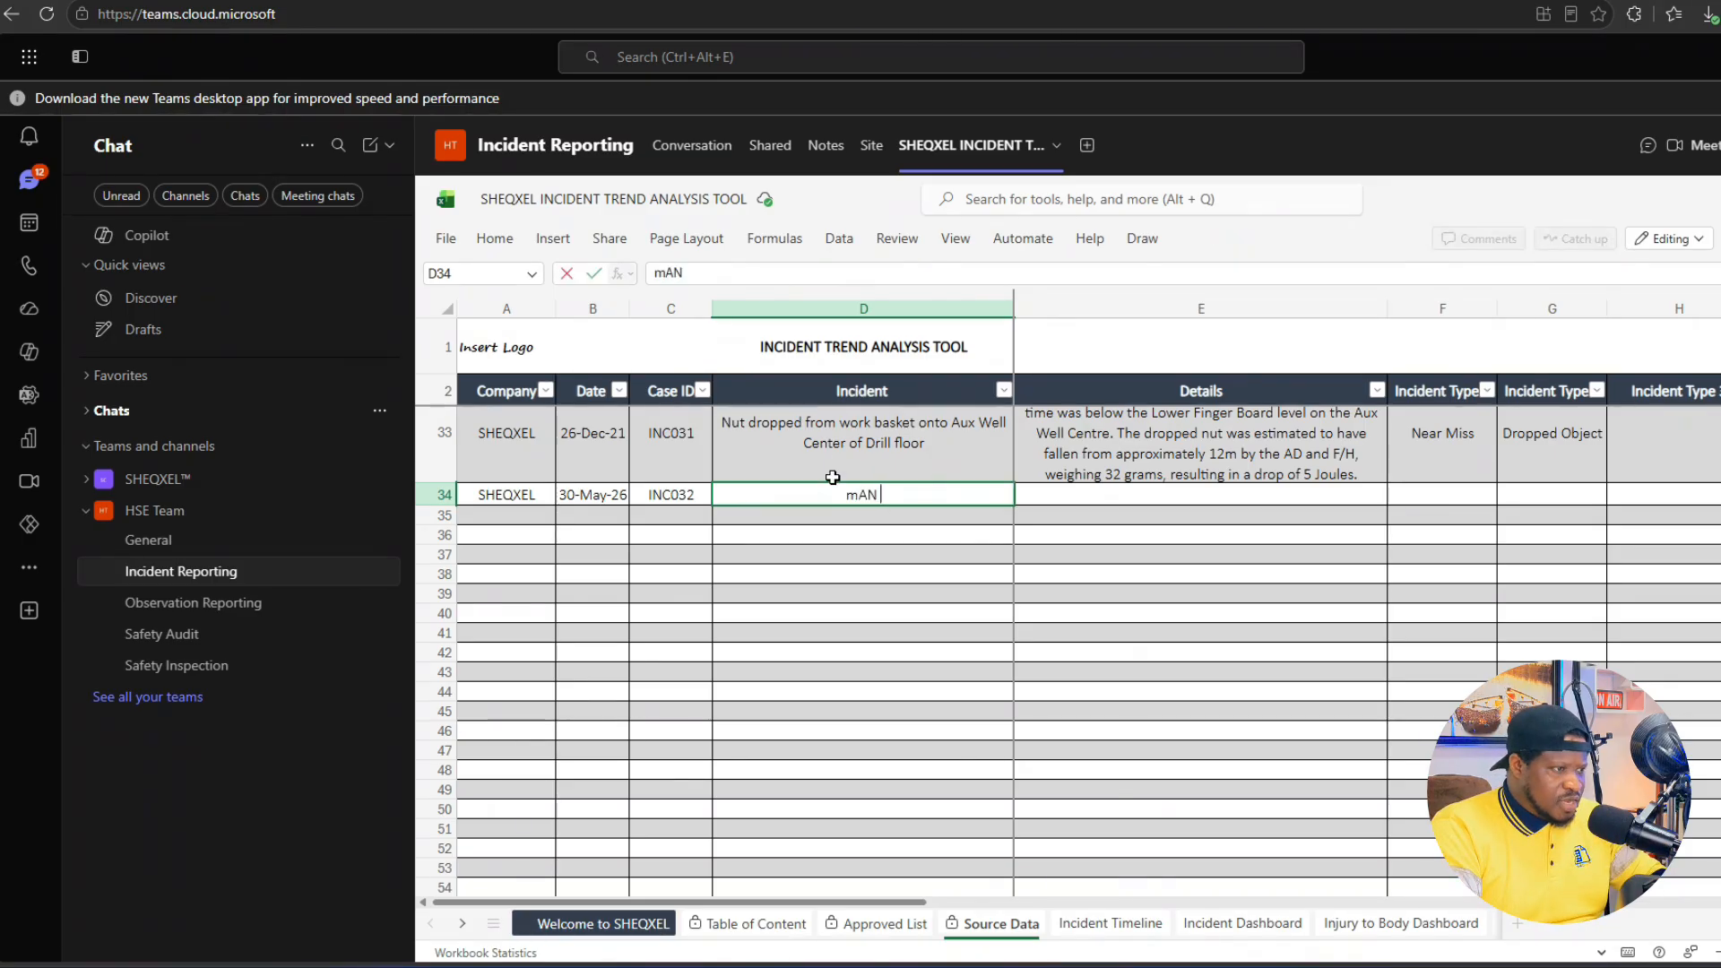
text(an overboard a drills)
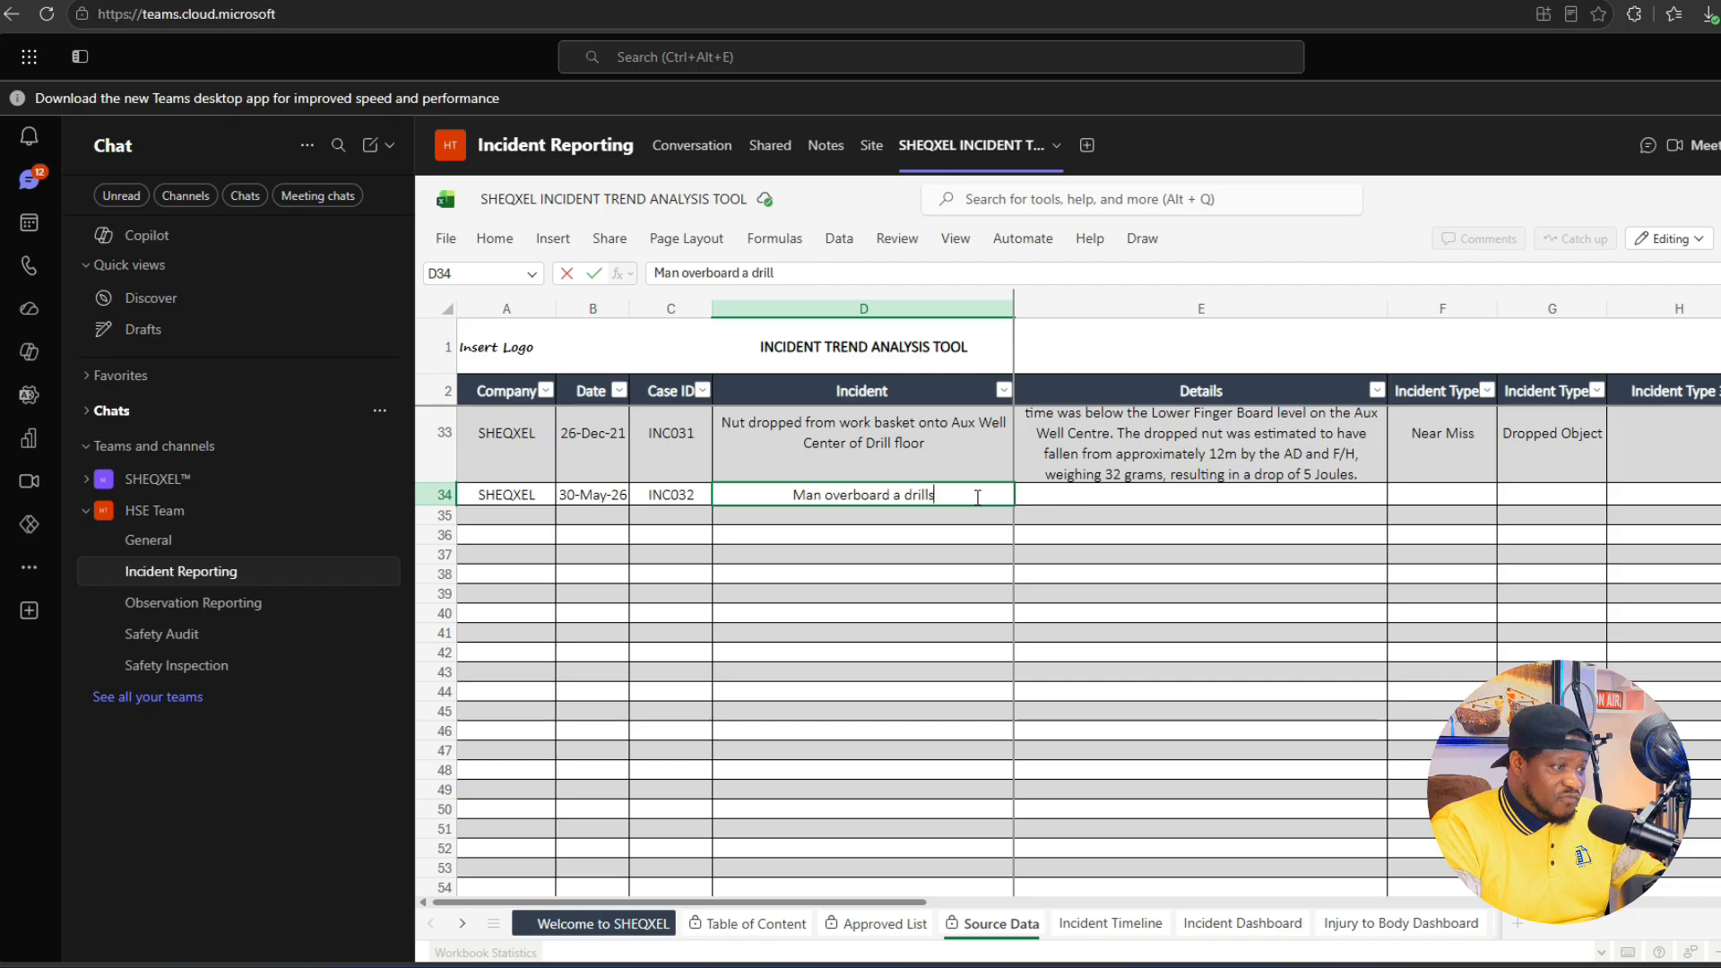
text(hop)
click(1139, 500)
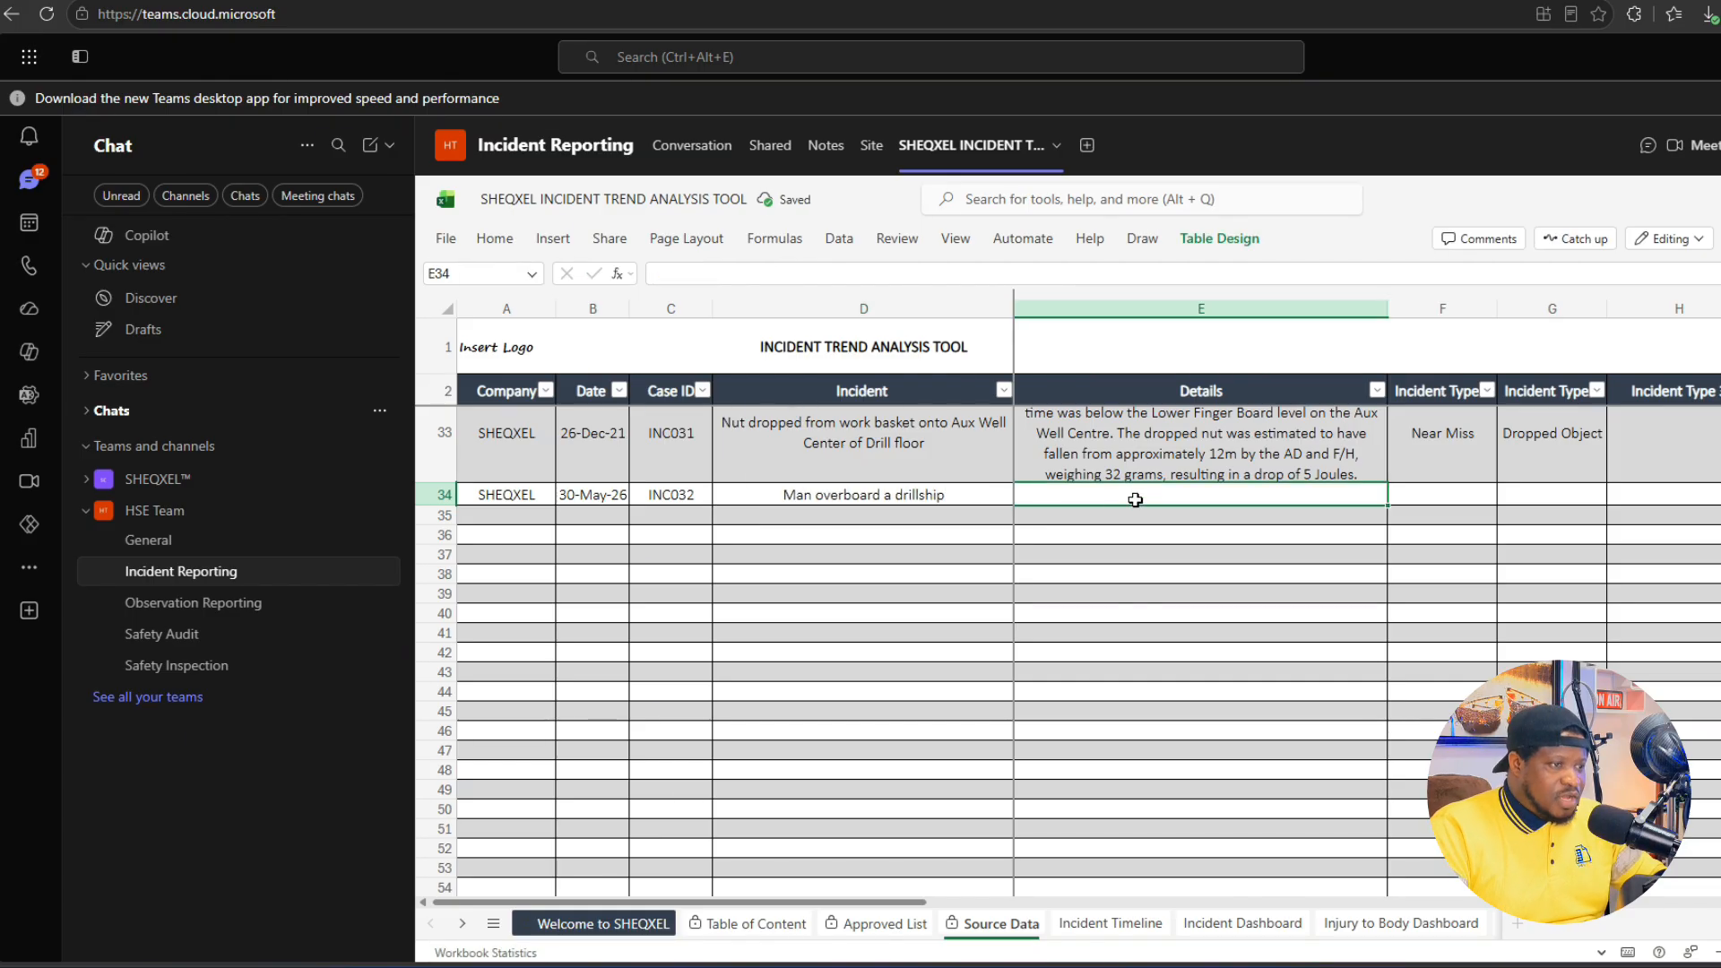
Step: Clear the company, date, case ID, incident and details cells in row 34 of the Source Data sheet
drag(1224, 539, 1290, 513)
drag(1031, 496, 476, 496)
key(Delete)
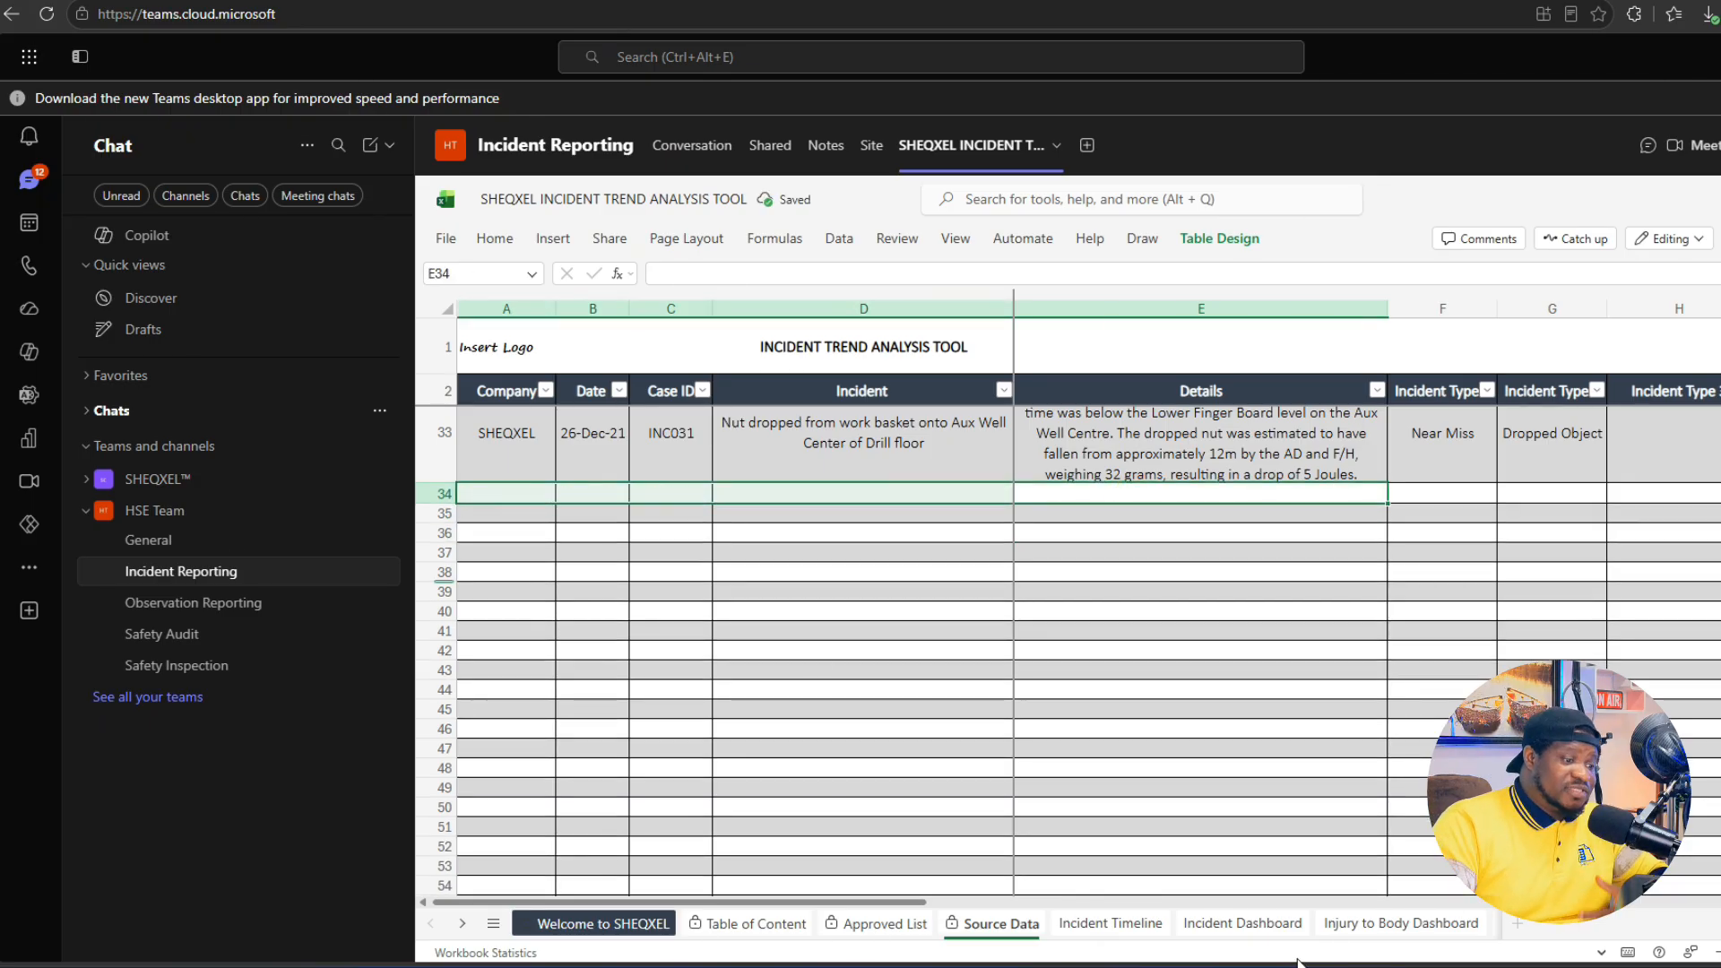
Step: Open the Incident Dashboard sheet and refresh all of the workbook's data connections
scroll(1088, 678, up, 10)
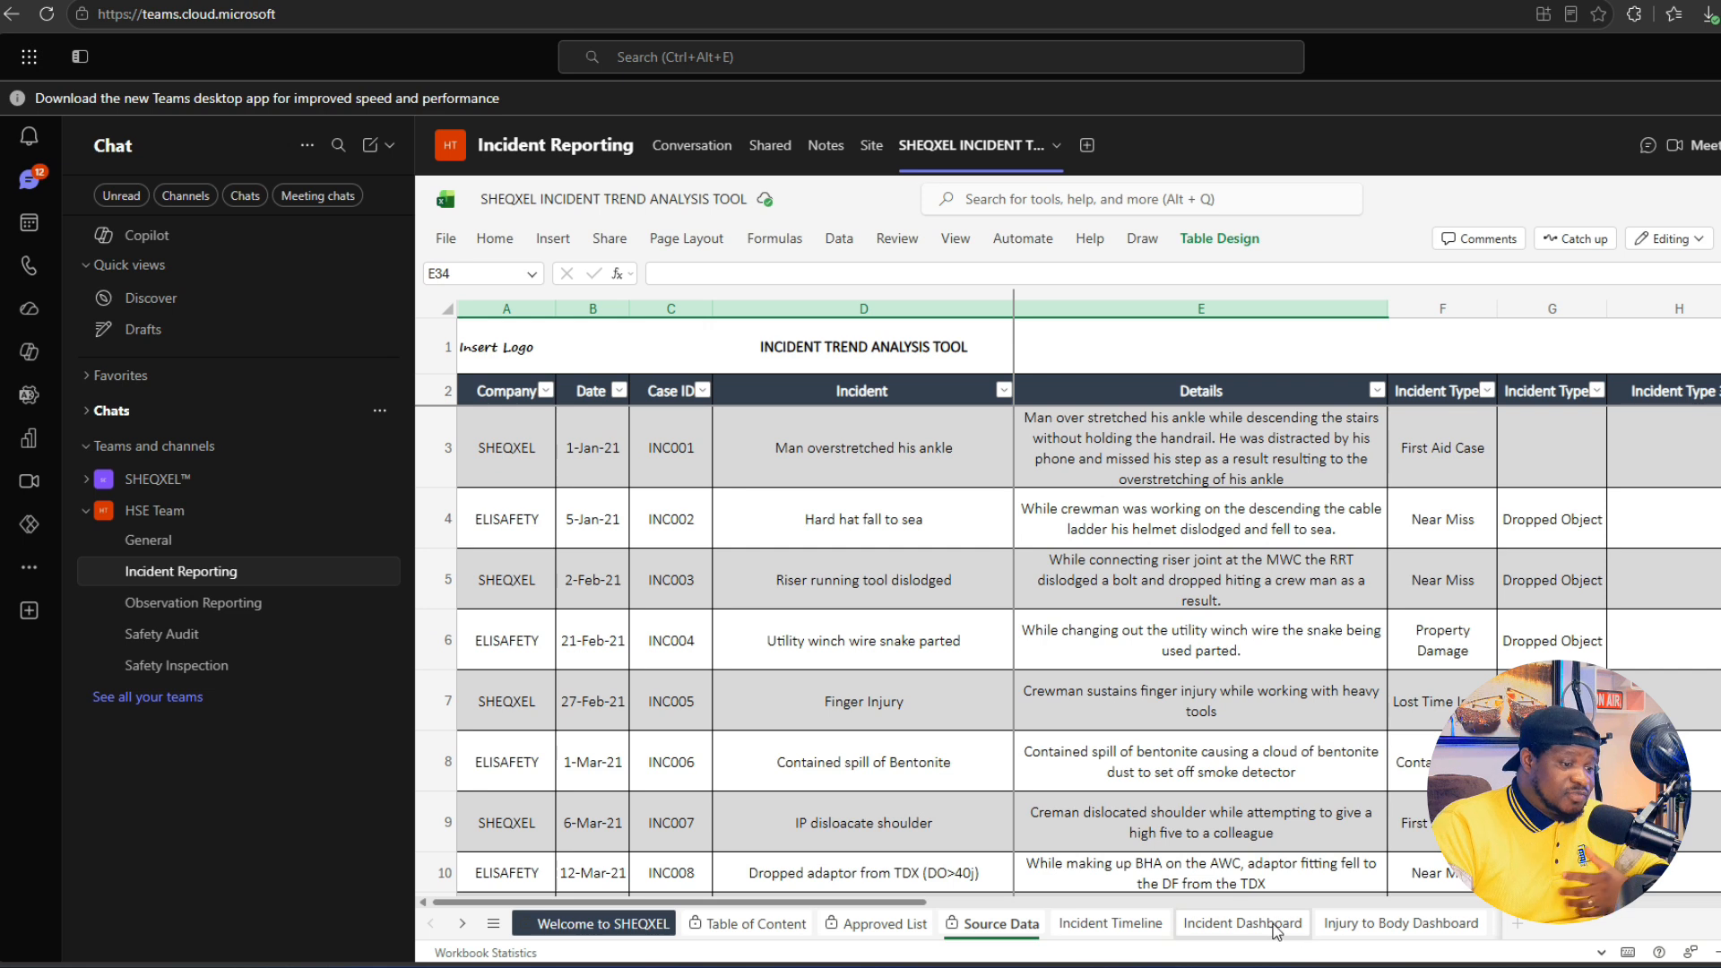
click(1242, 923)
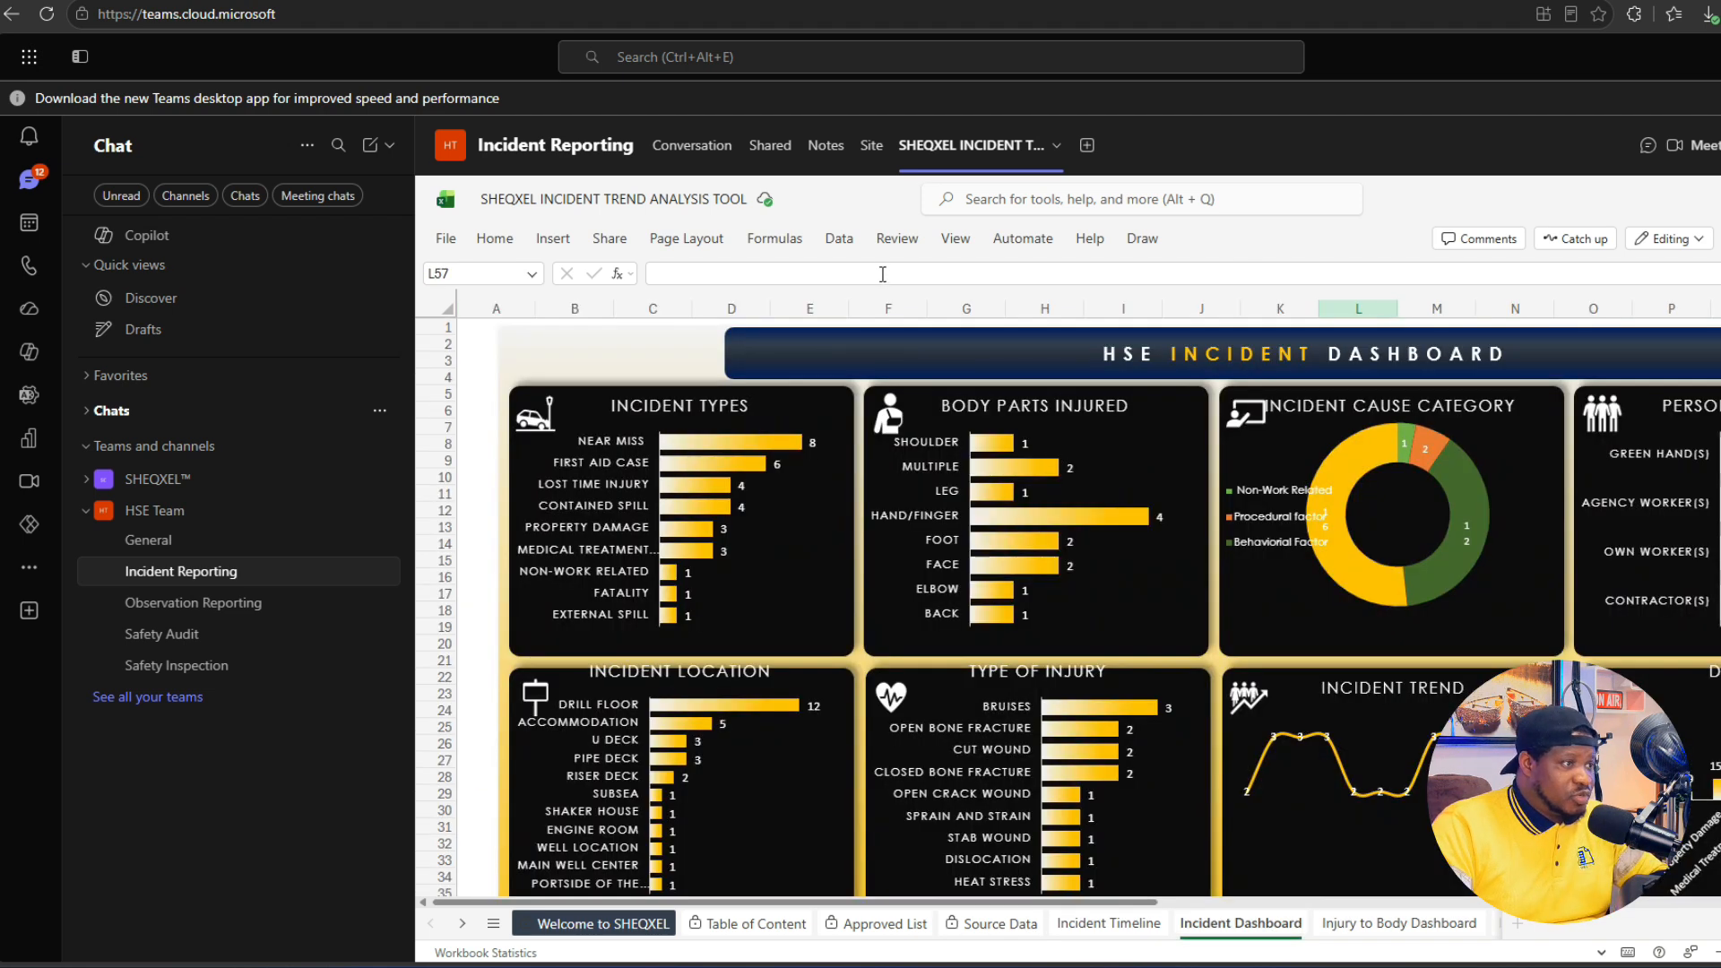
click(839, 239)
click(698, 300)
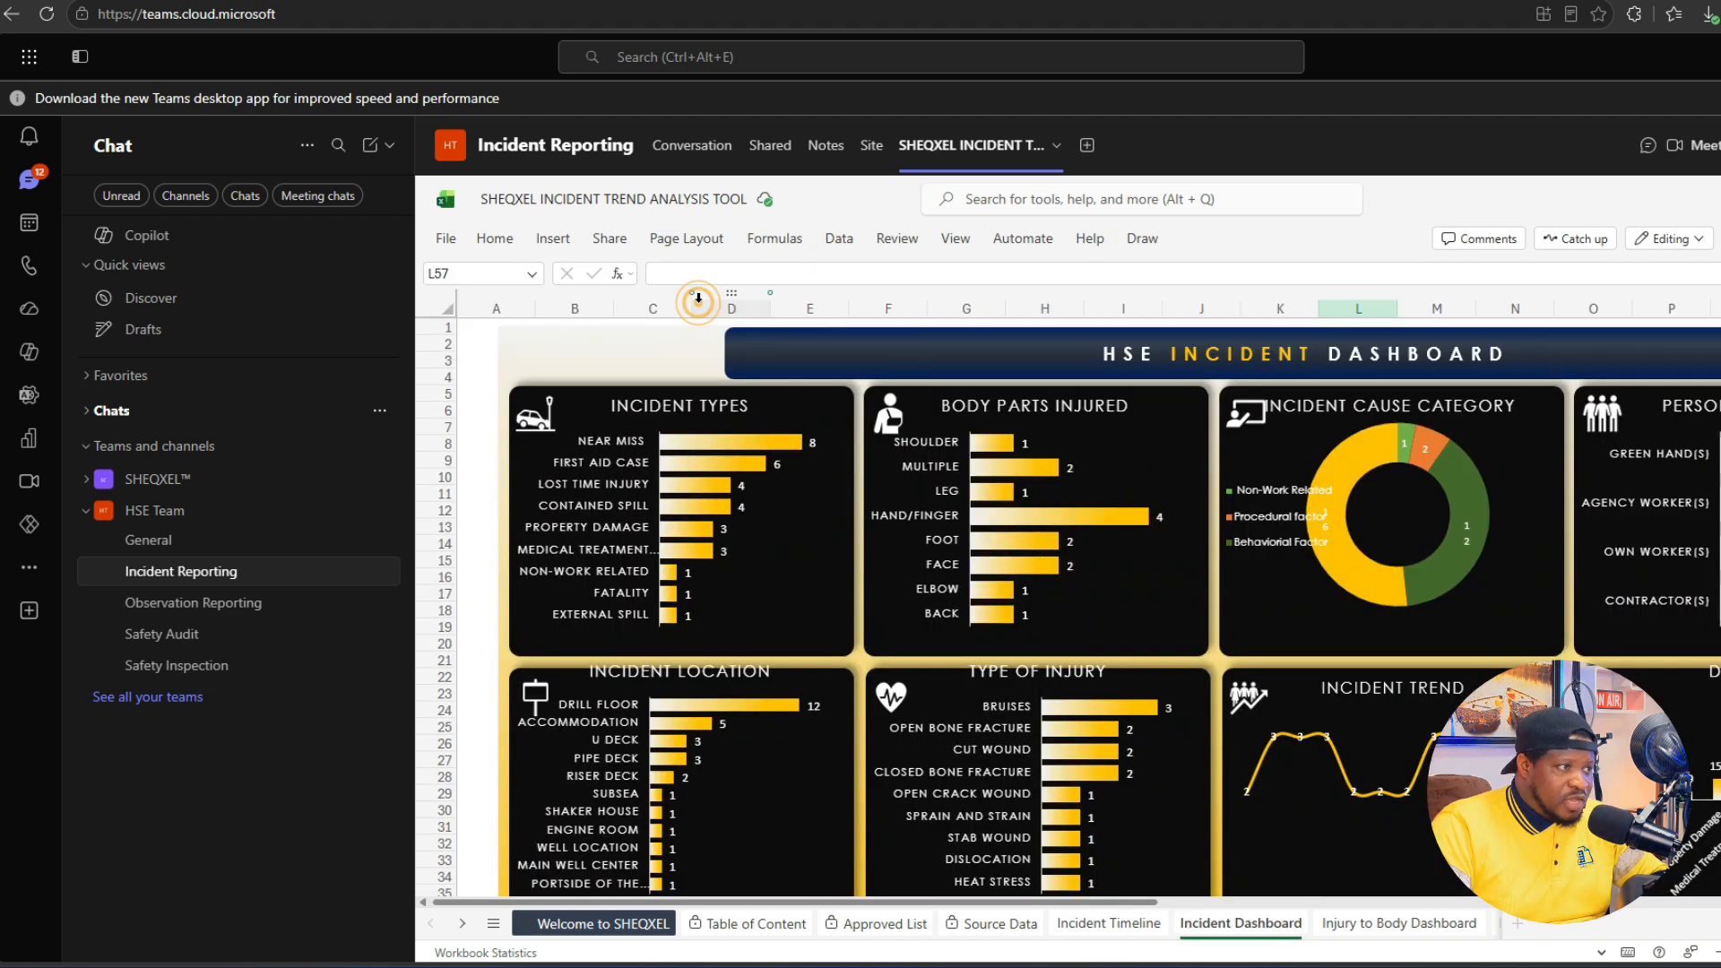
click(837, 238)
click(684, 303)
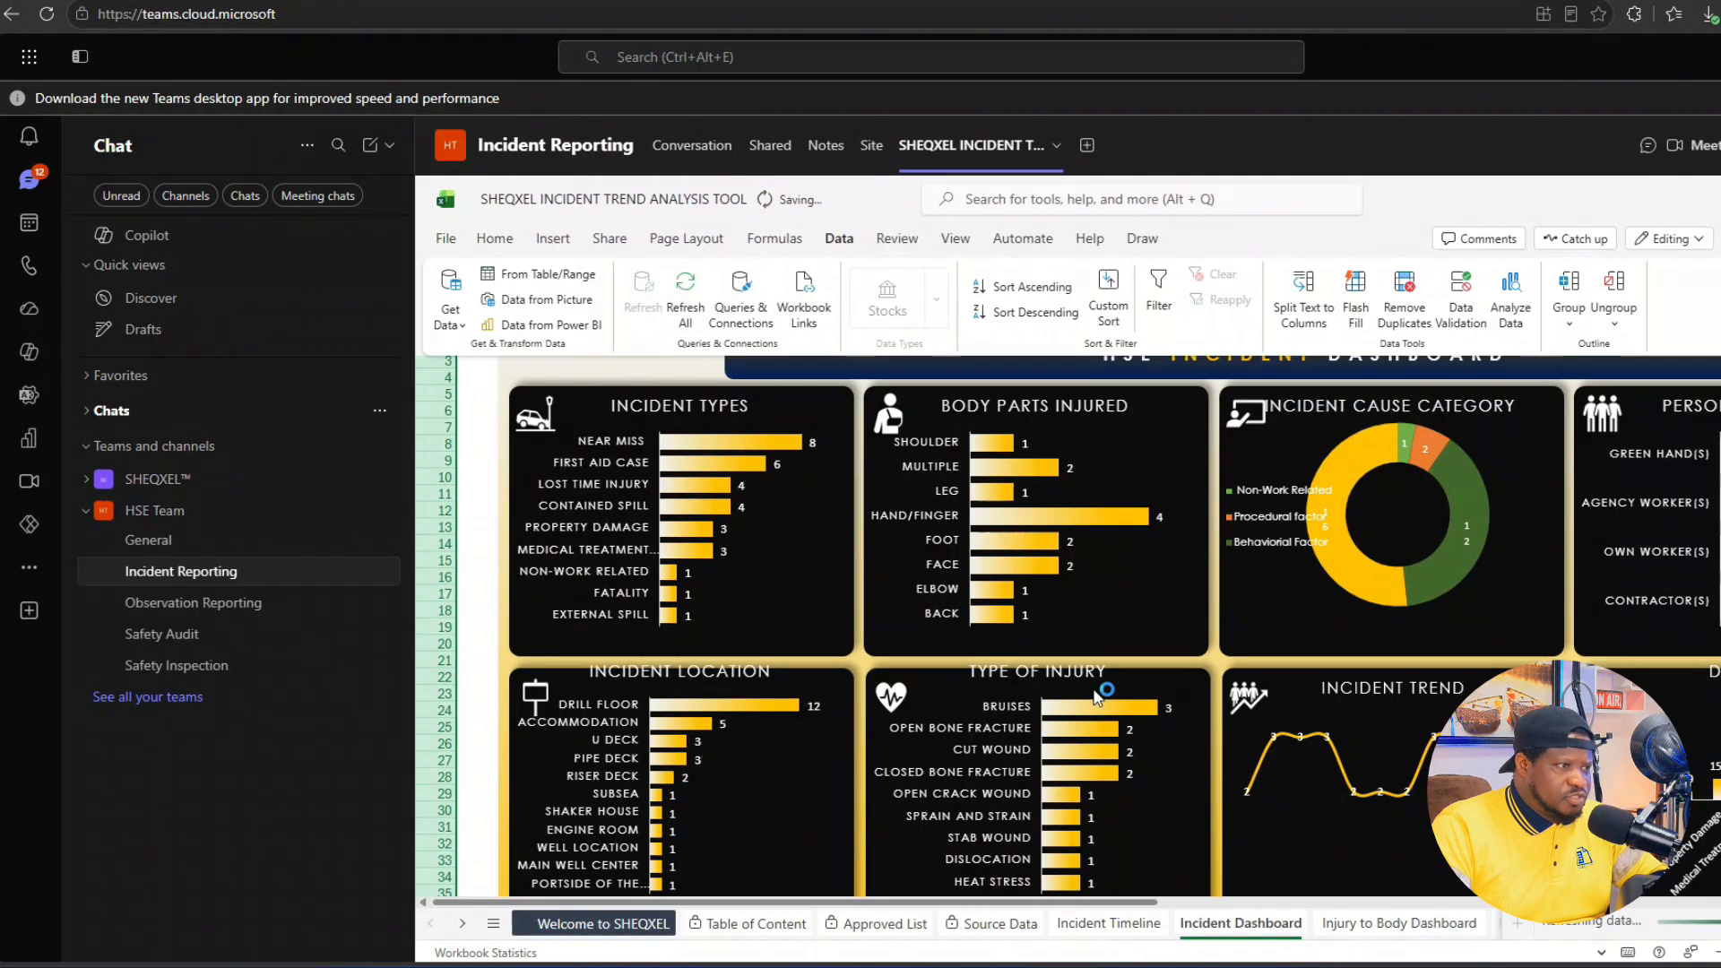
Step: Filter the Incident Dashboard by company, trying ELISAFETY and settling on SHEQXEL
click(1717, 954)
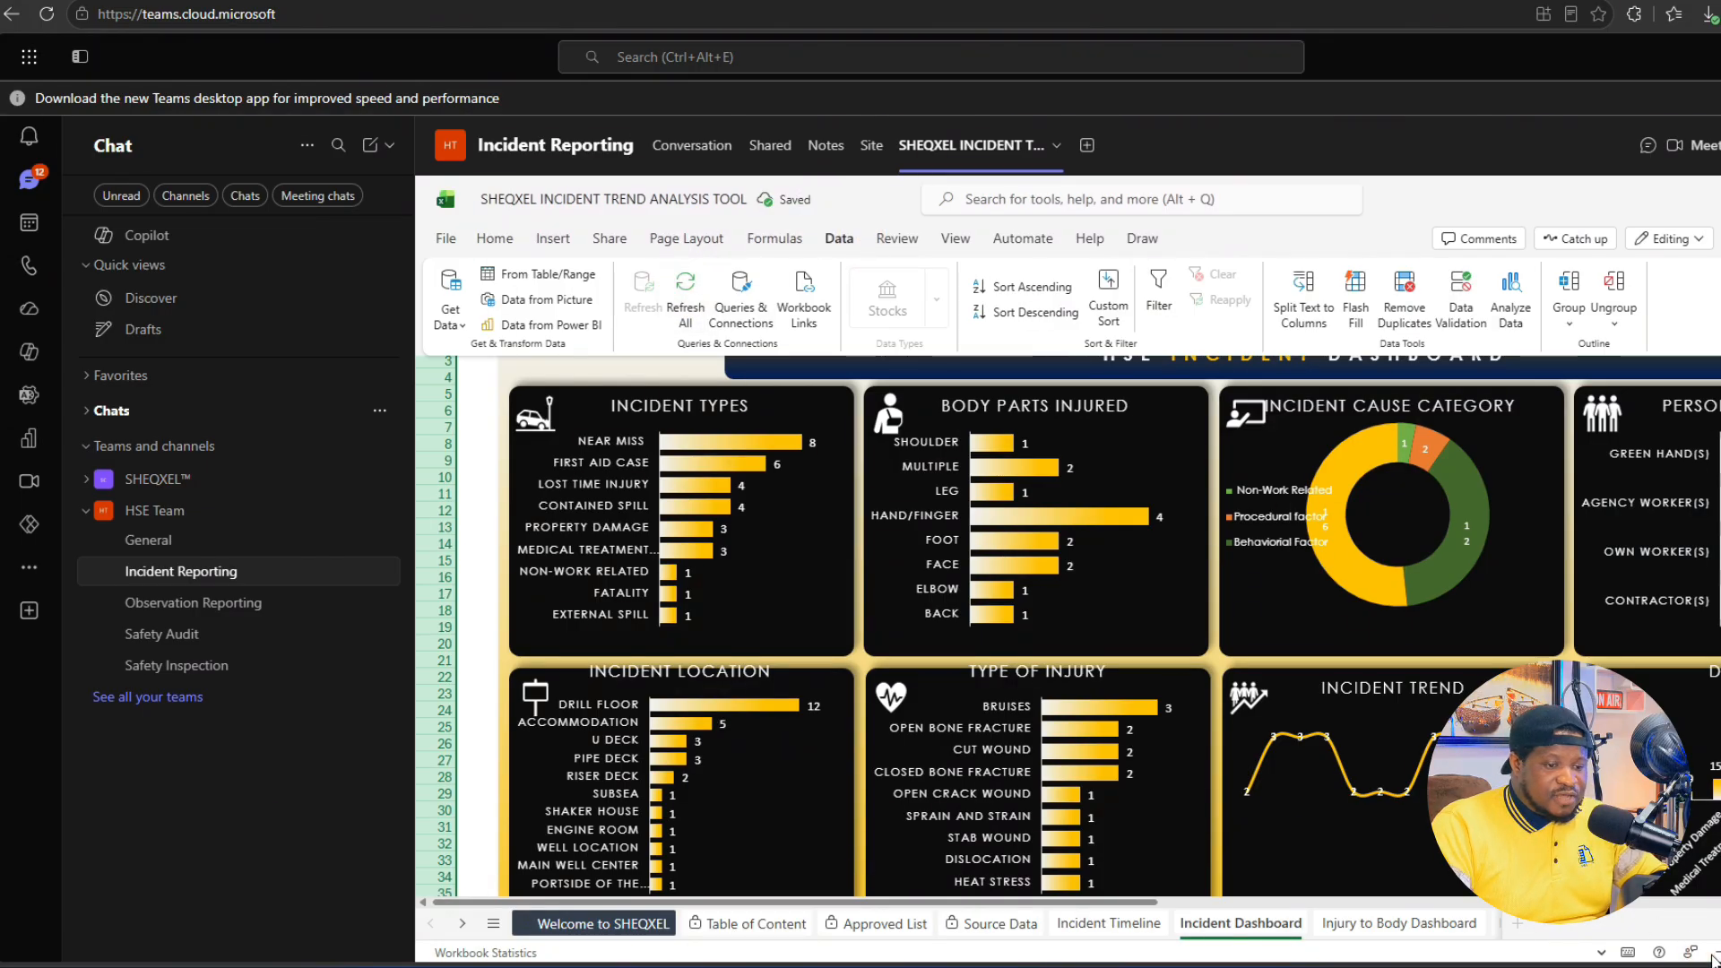
click(1717, 954)
click(1655, 414)
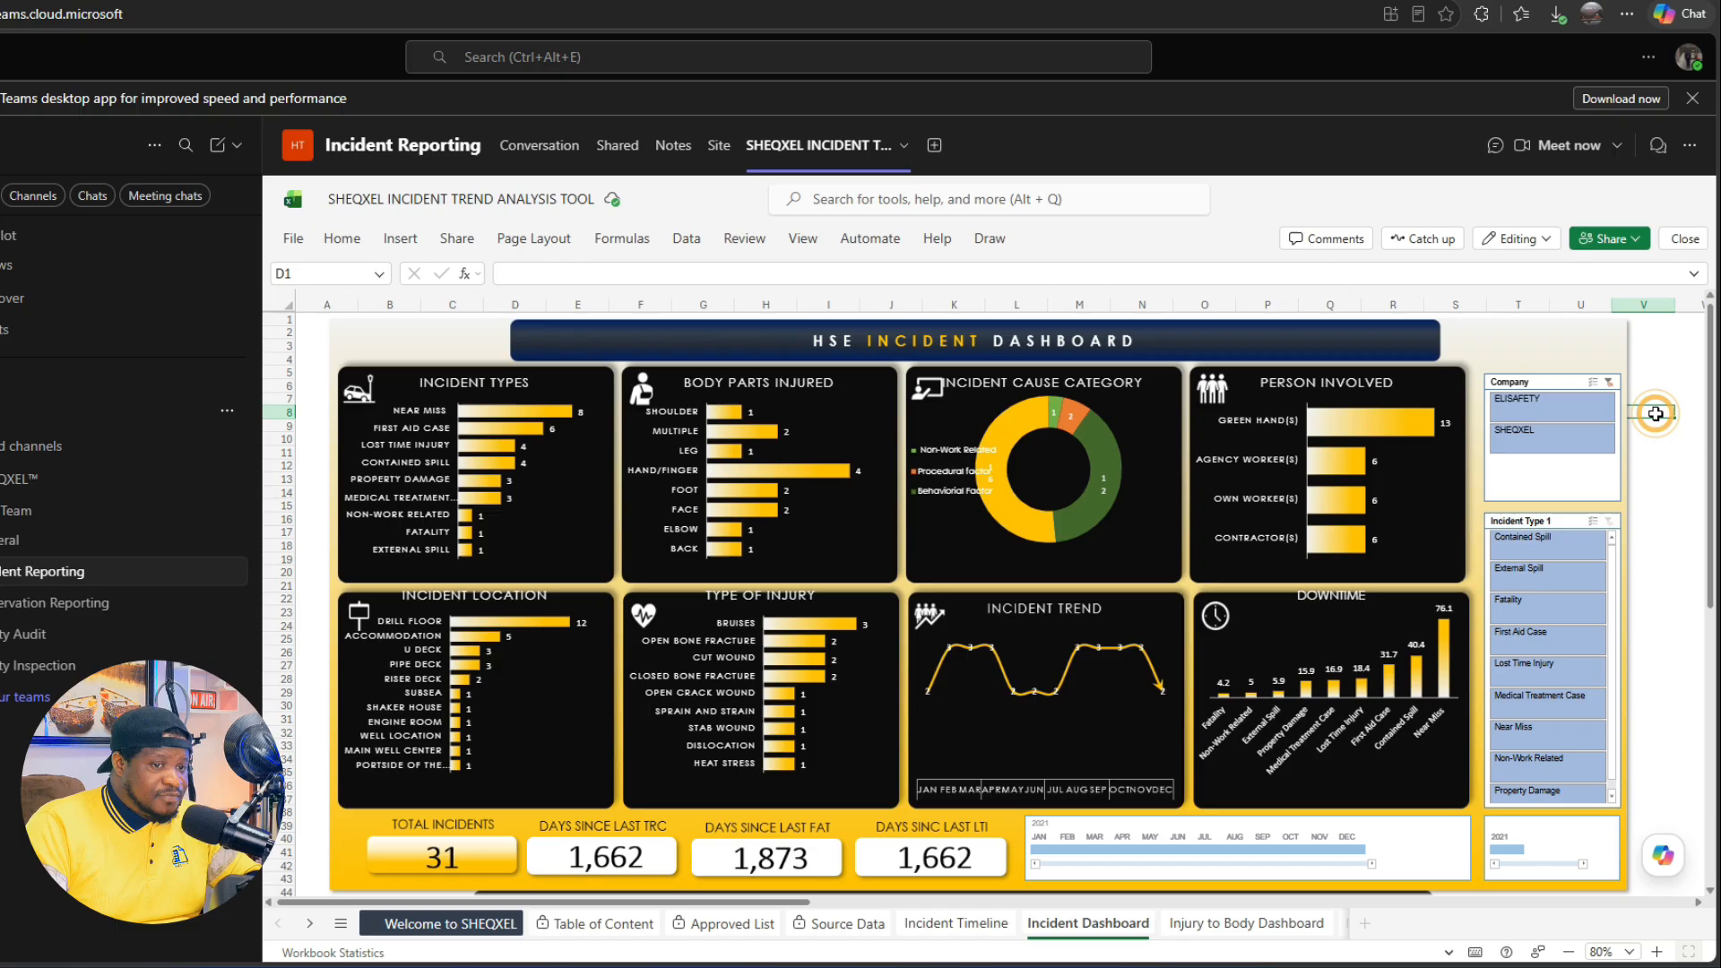
click(1575, 407)
click(1560, 439)
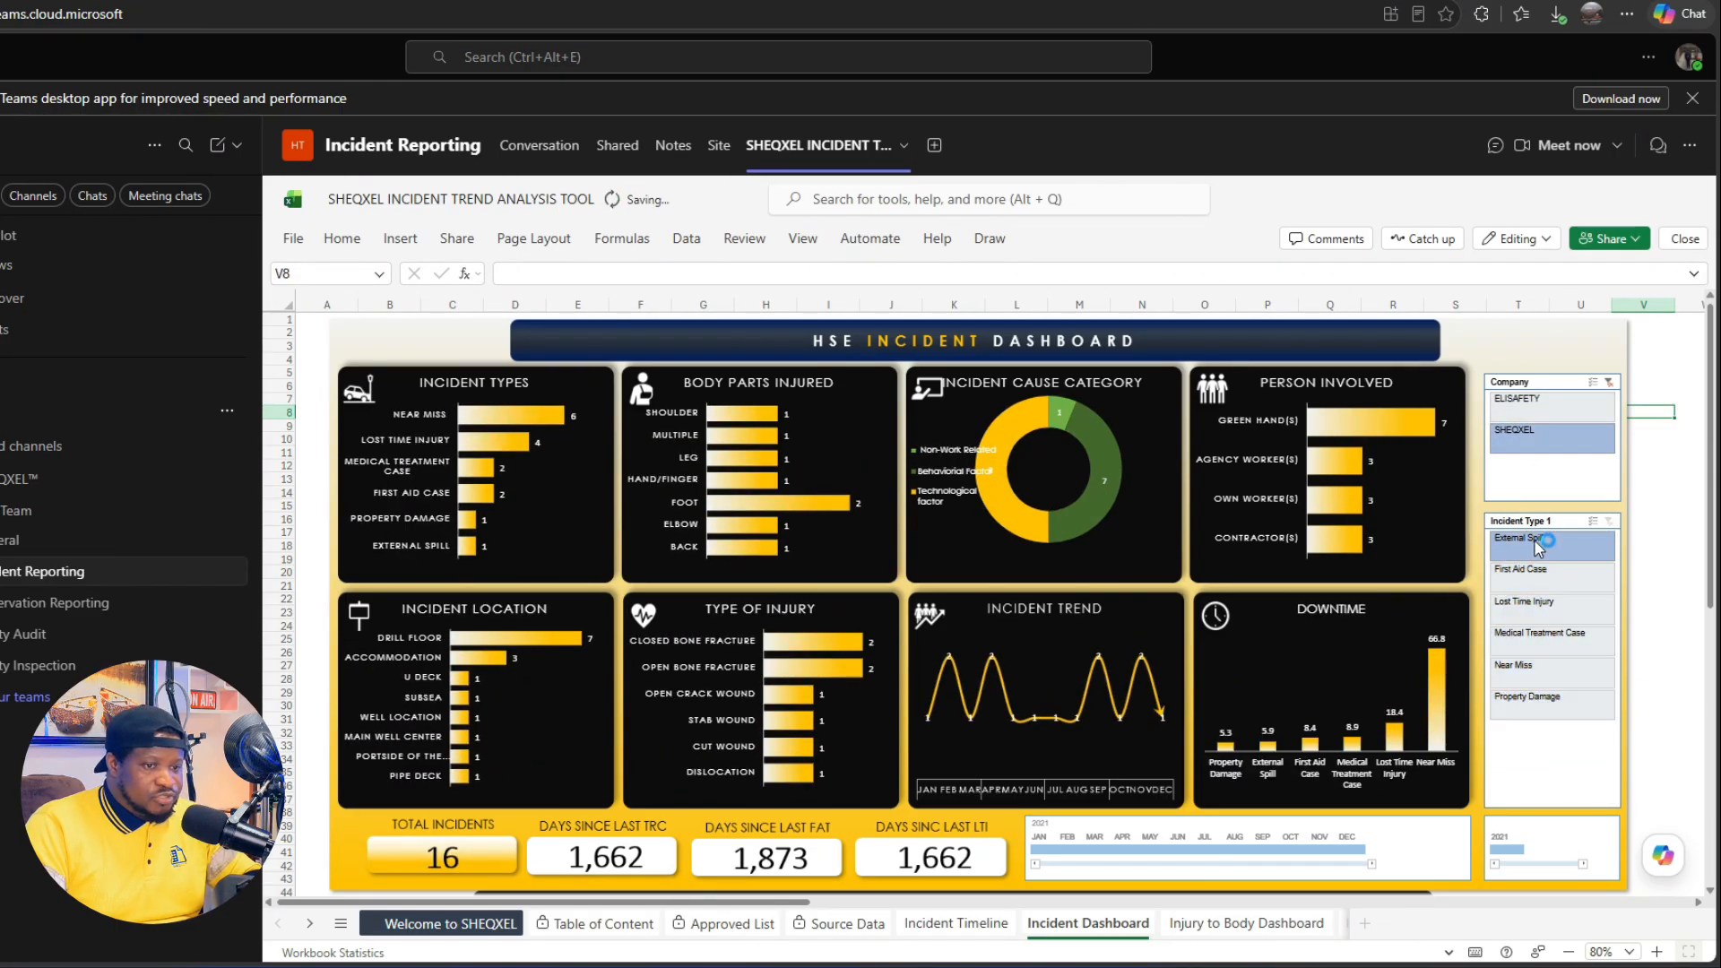
Step: Filter the Incident Dashboard by the External Spill, First Aid Case and Lost Time Injury incident types, and reselect all incident types
click(1543, 543)
click(1535, 577)
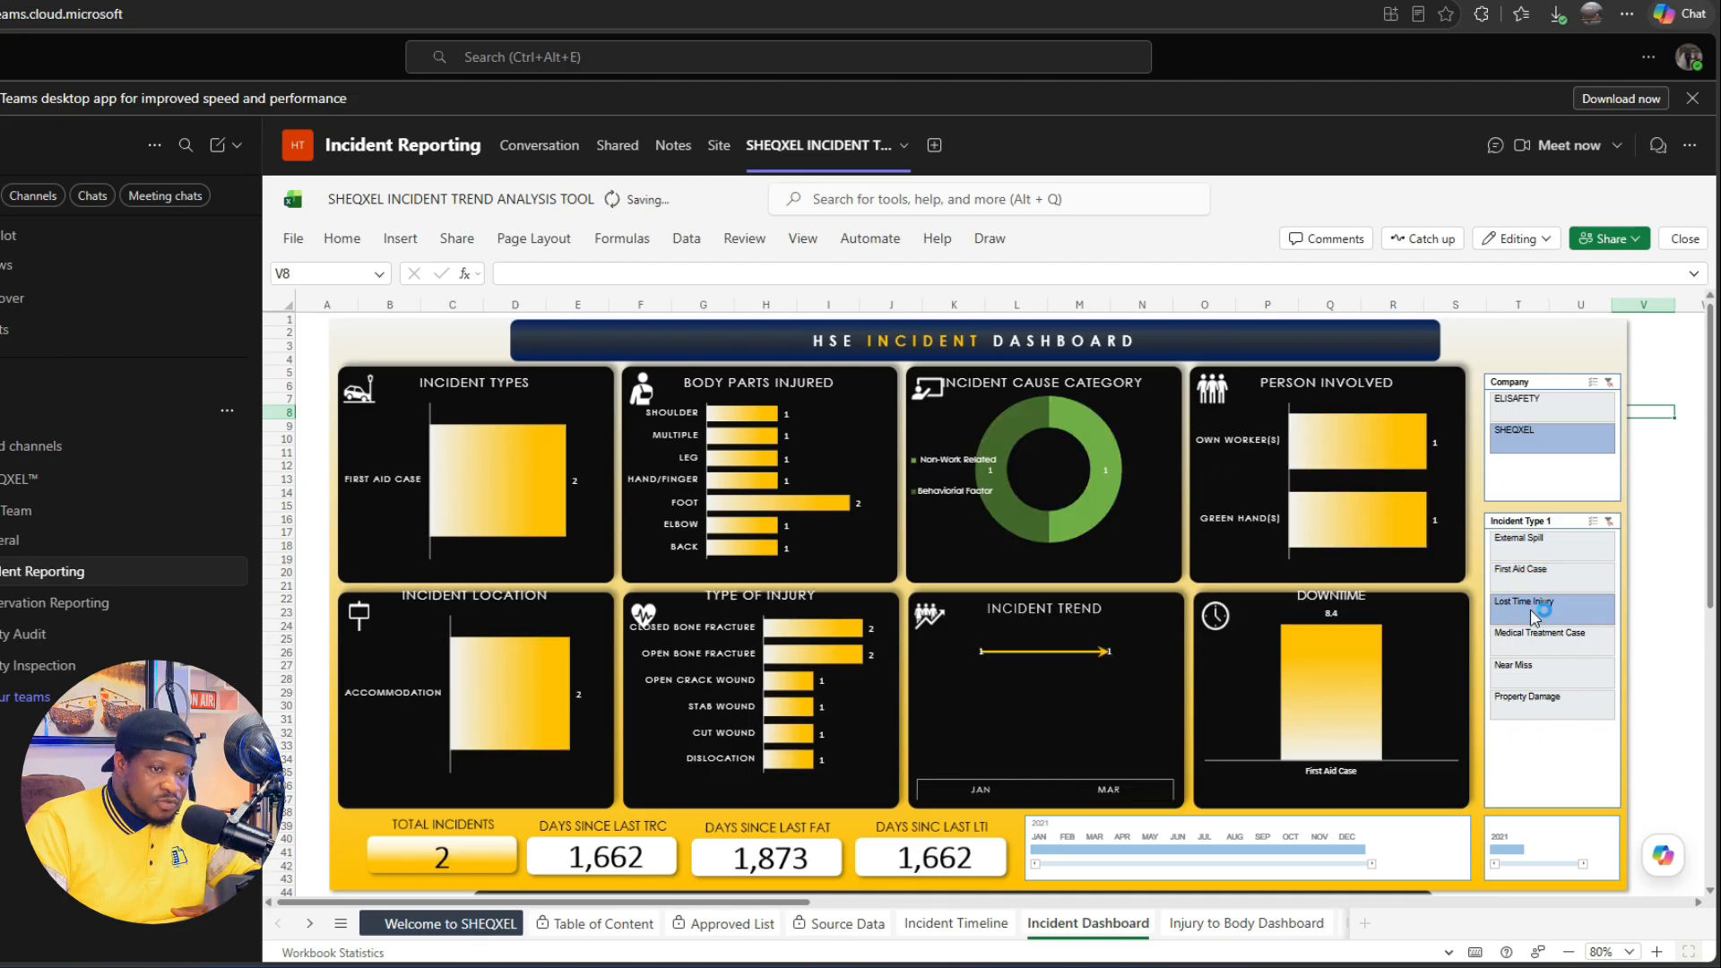
click(1535, 603)
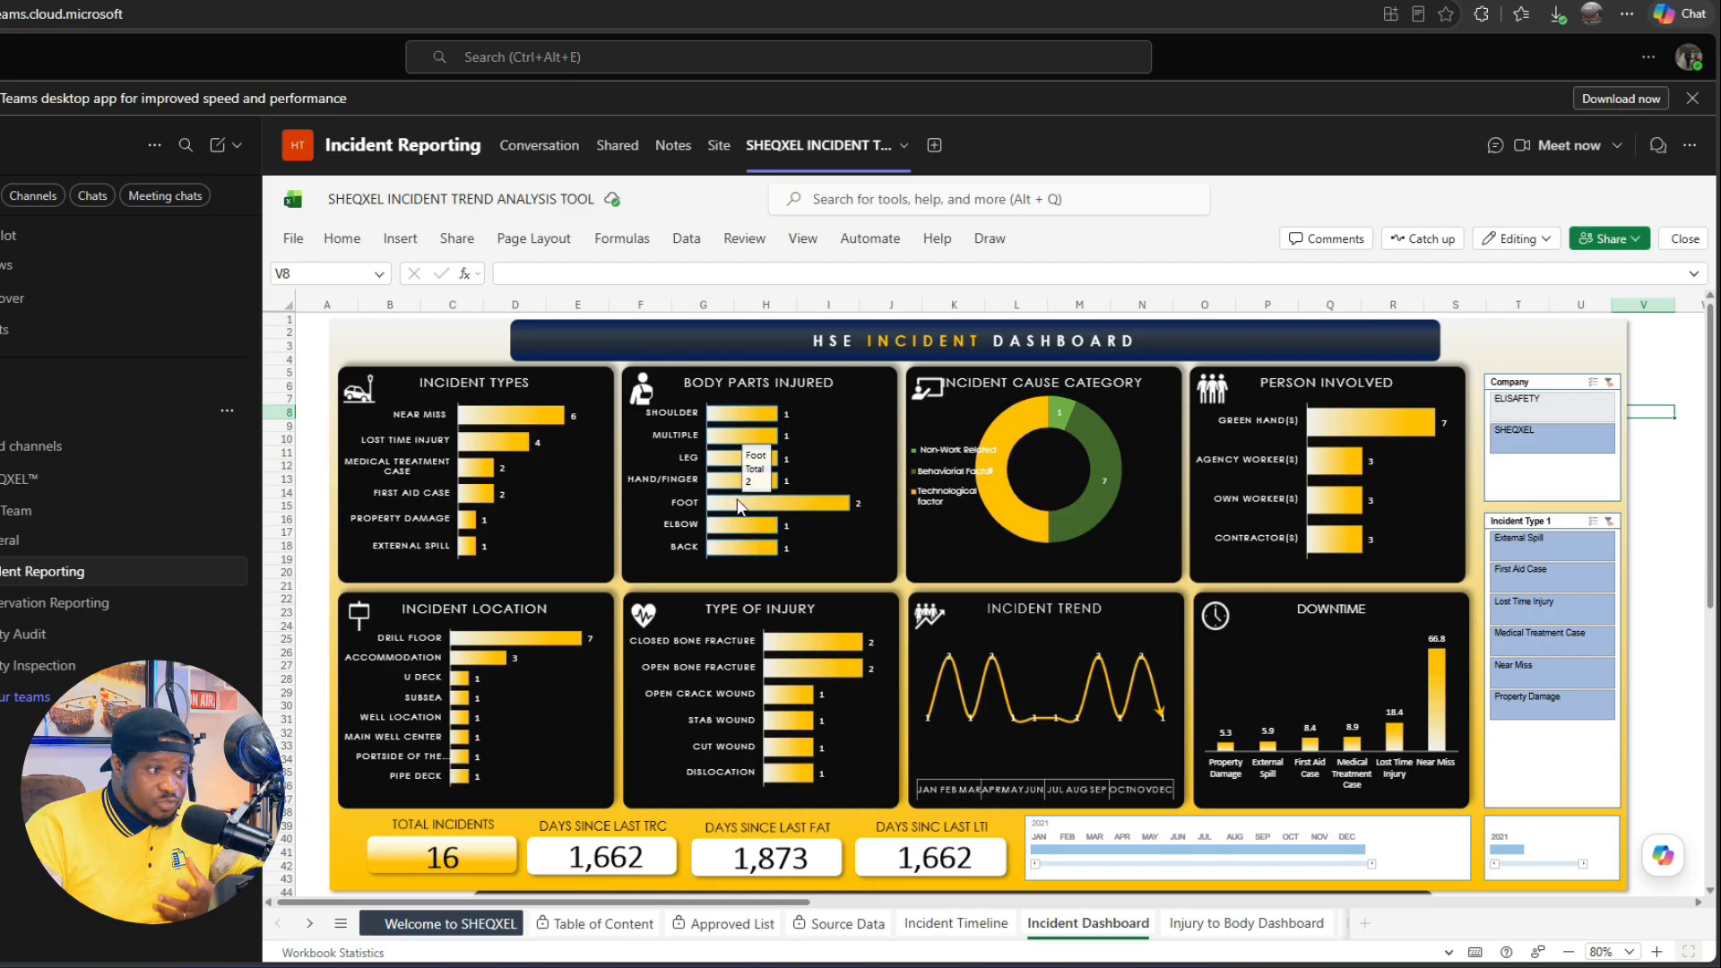
click(454, 479)
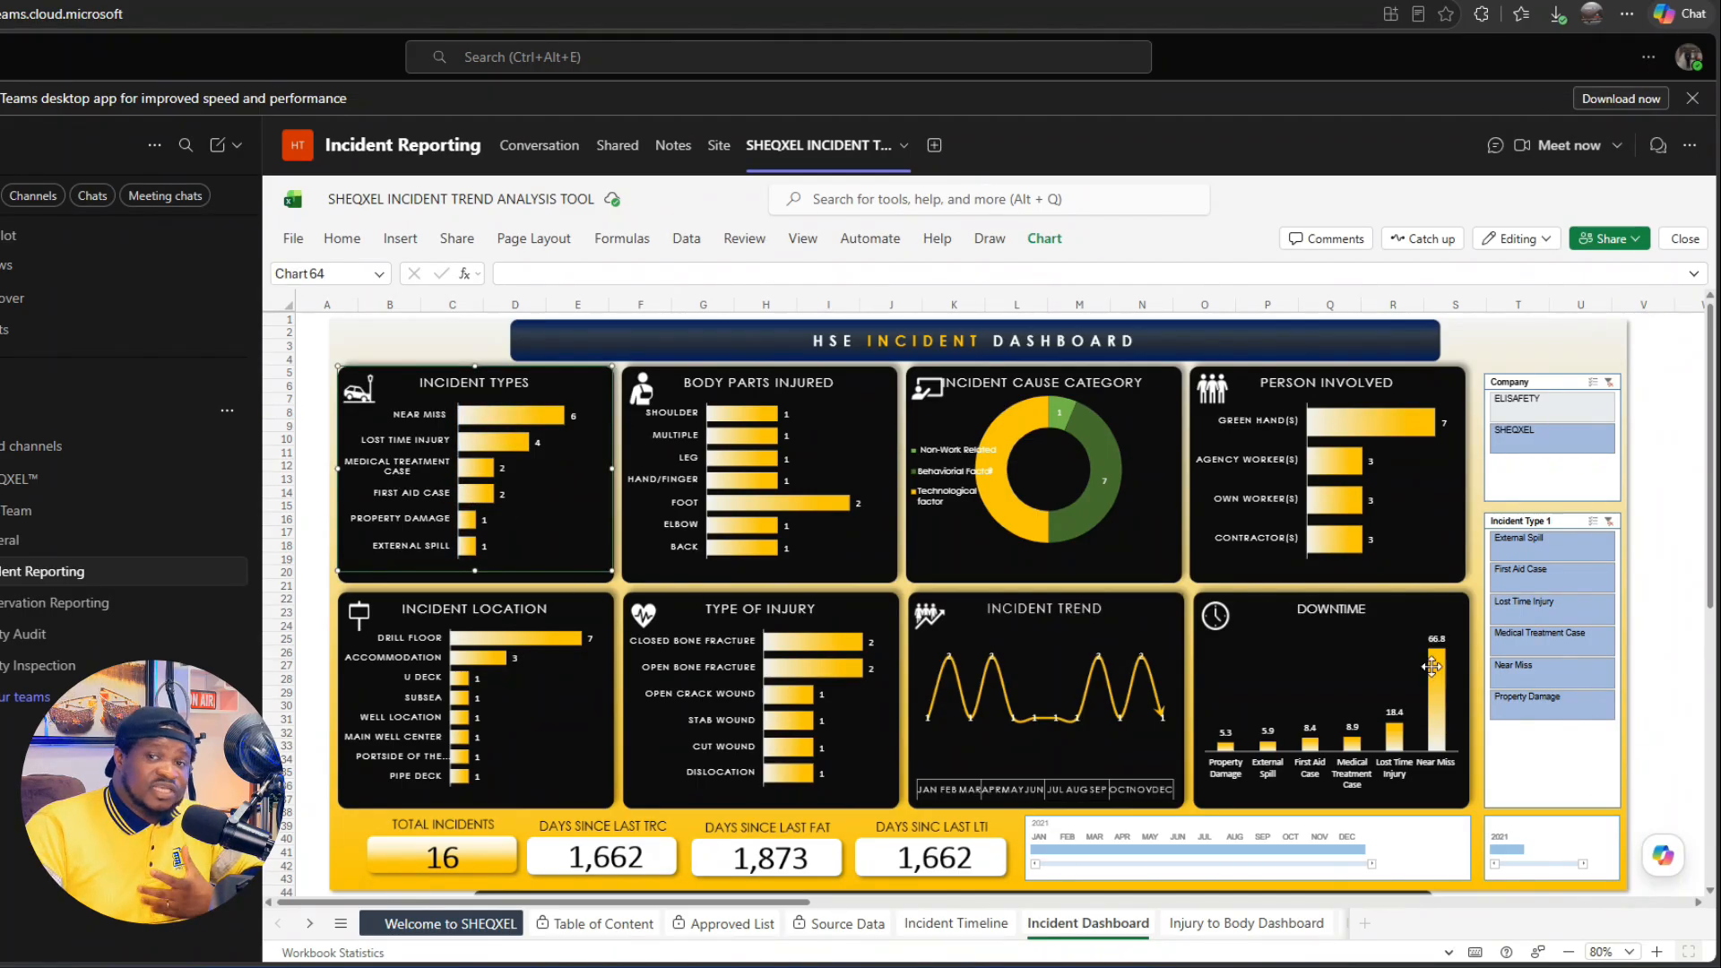
click(1665, 666)
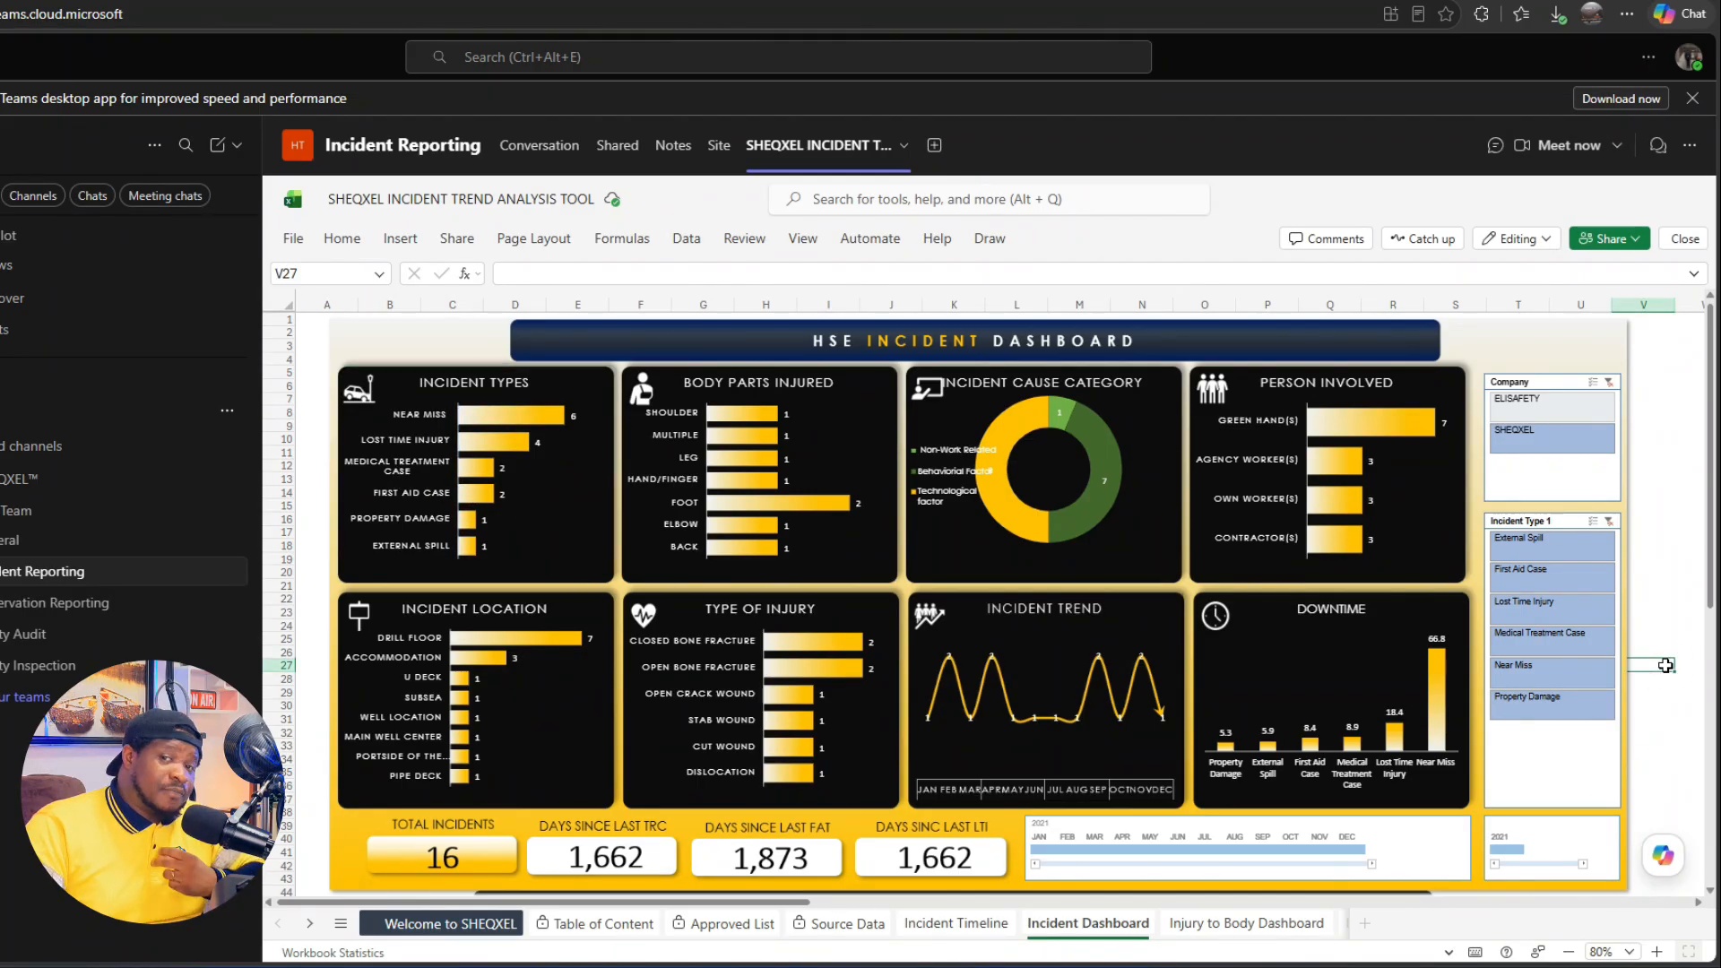
click(1542, 615)
drag(1539, 546, 1515, 745)
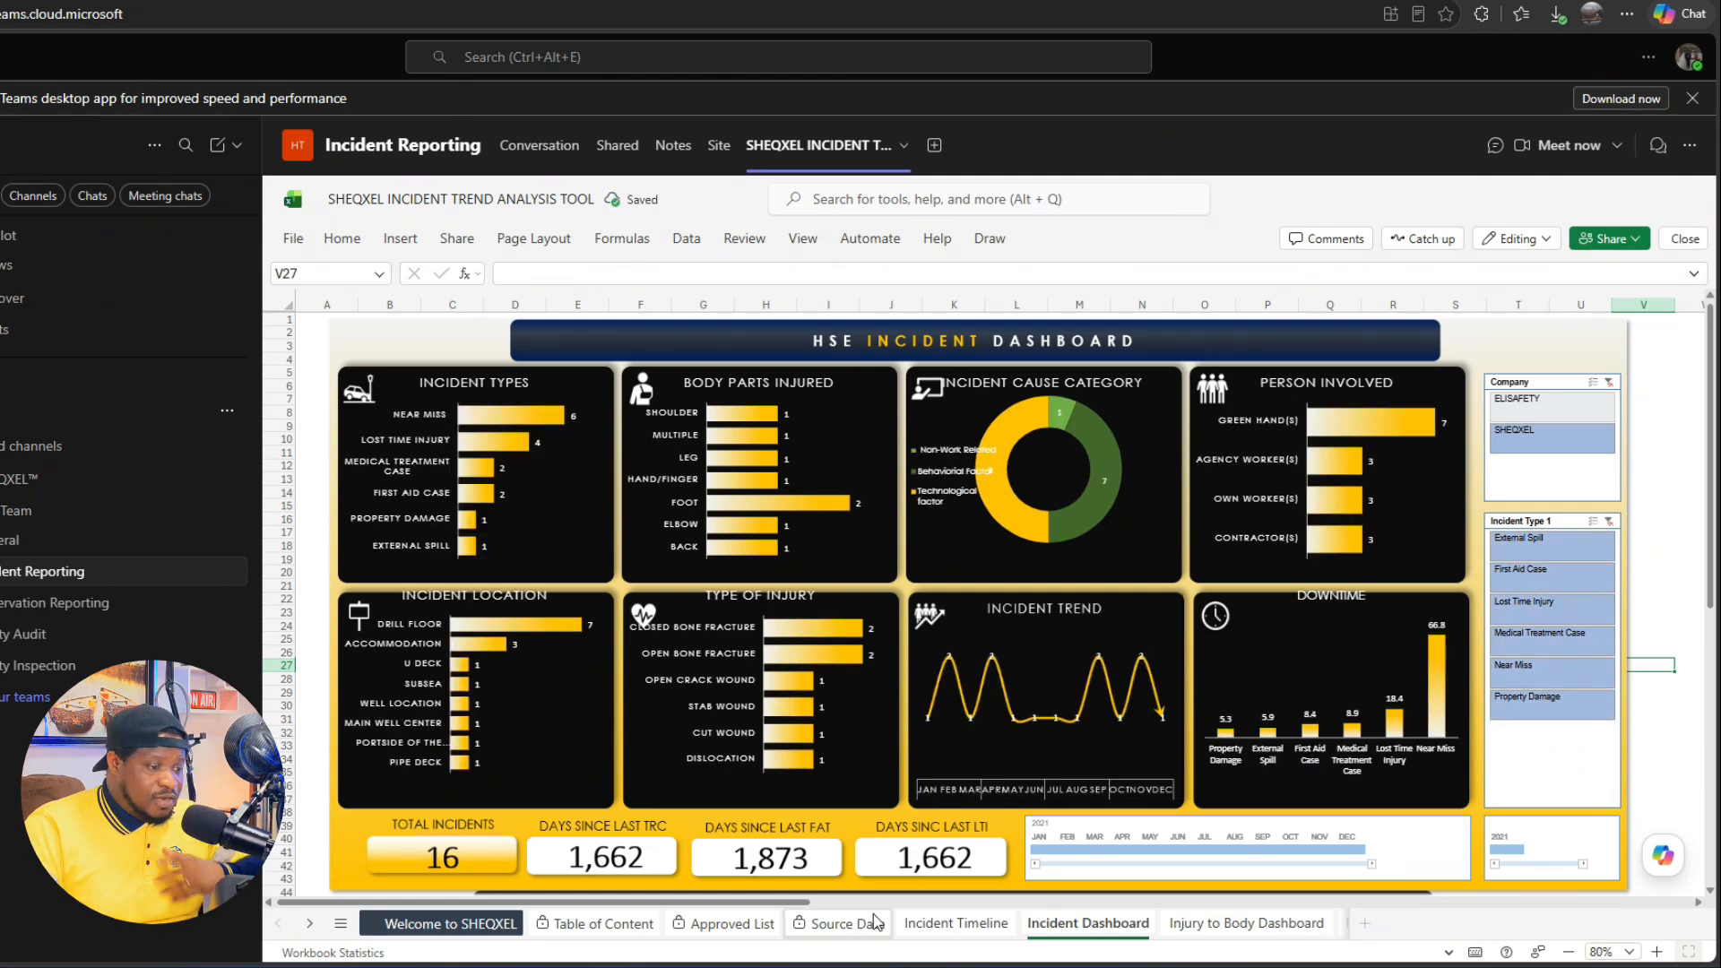
Step: Clear all incident records in rows 3 to 33 of the Source Data sheet, from Company through Status
click(847, 924)
click(306, 435)
drag(348, 437, 1577, 959)
key(Delete)
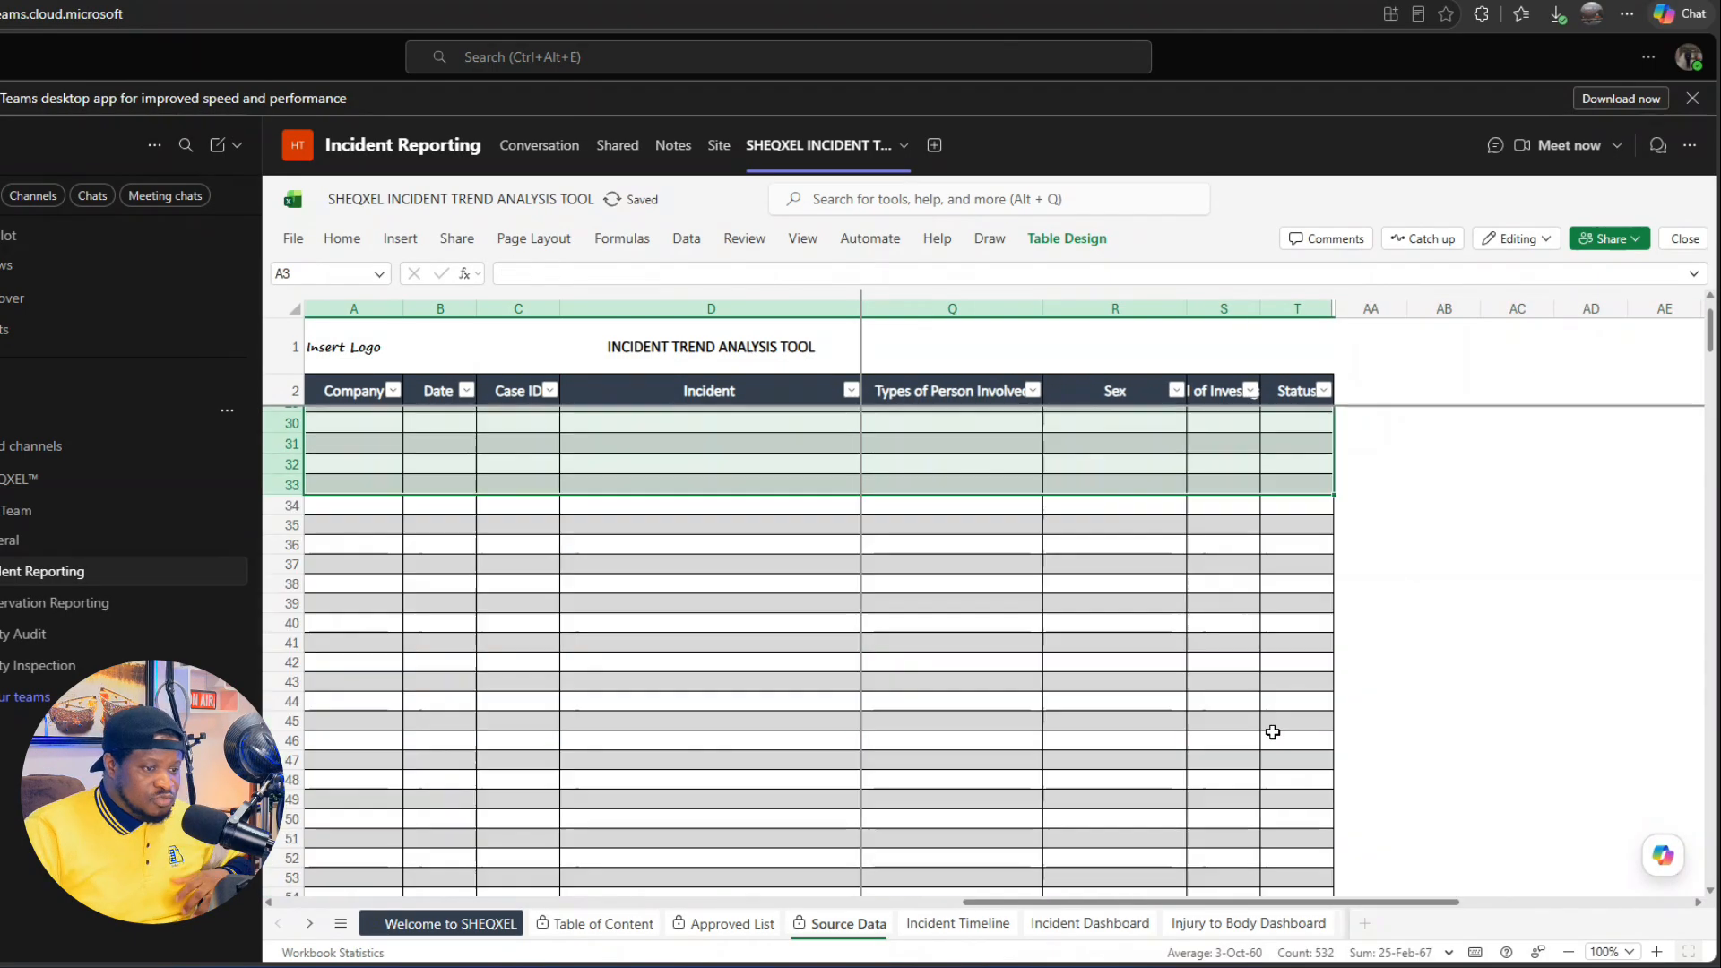
Step: Refresh all of the workbook's data connections from the Incident Dashboard sheet
click(1069, 924)
click(684, 237)
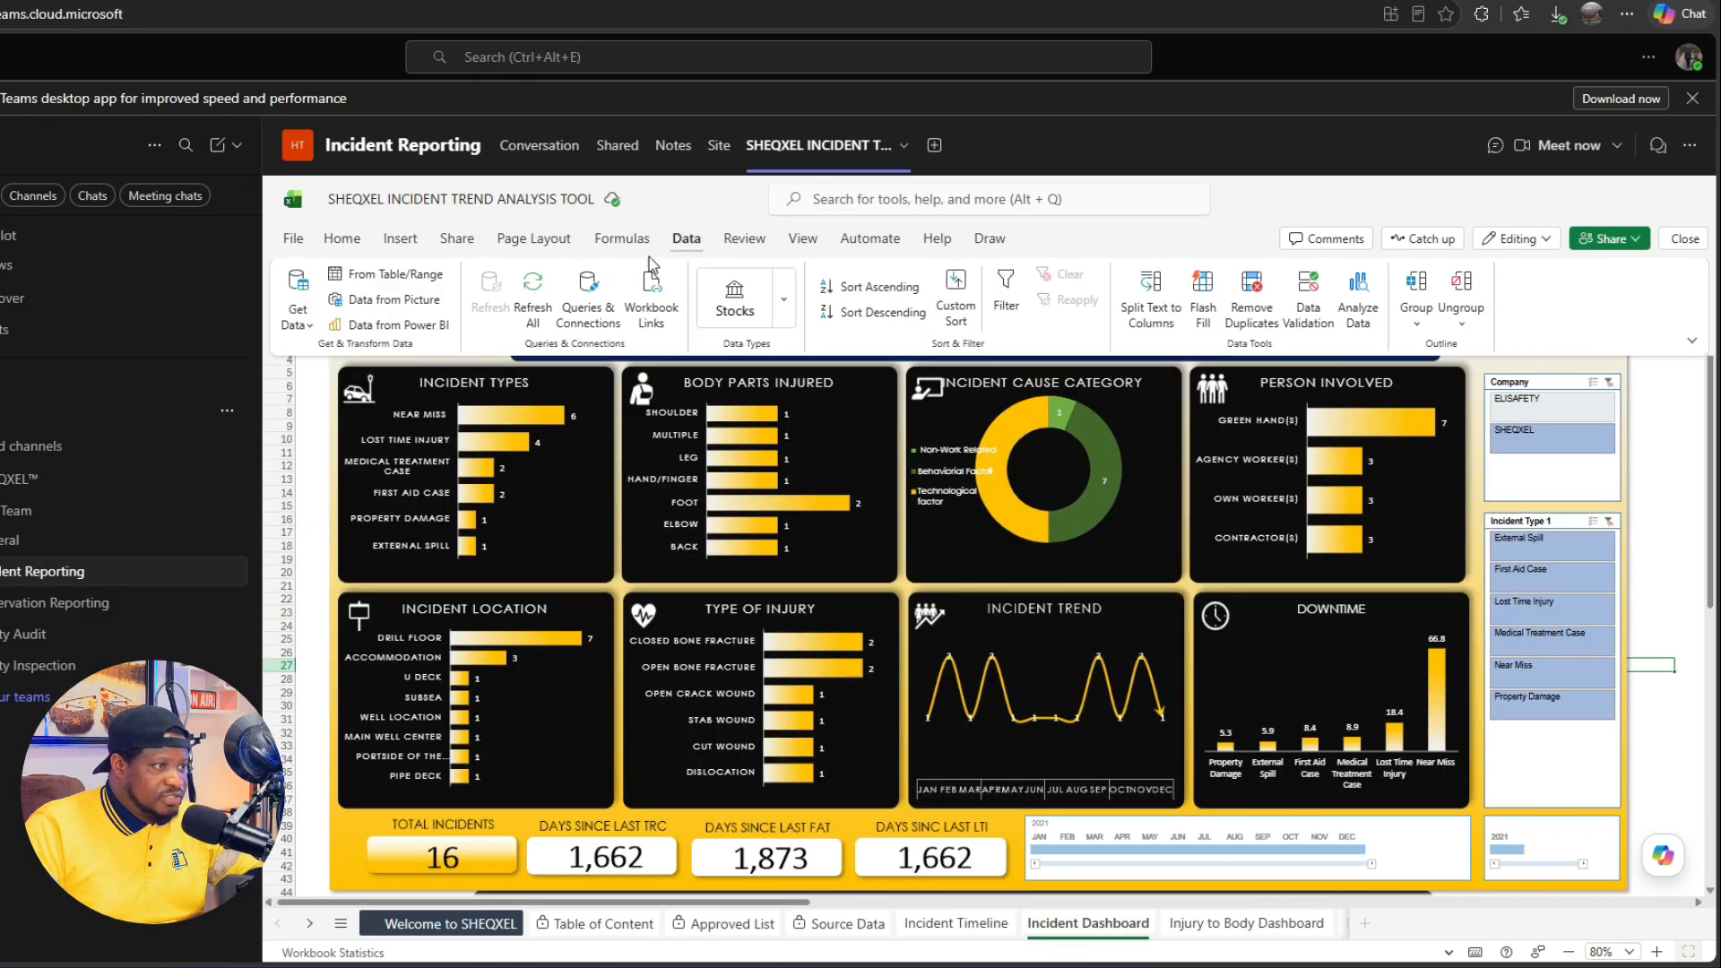
click(541, 287)
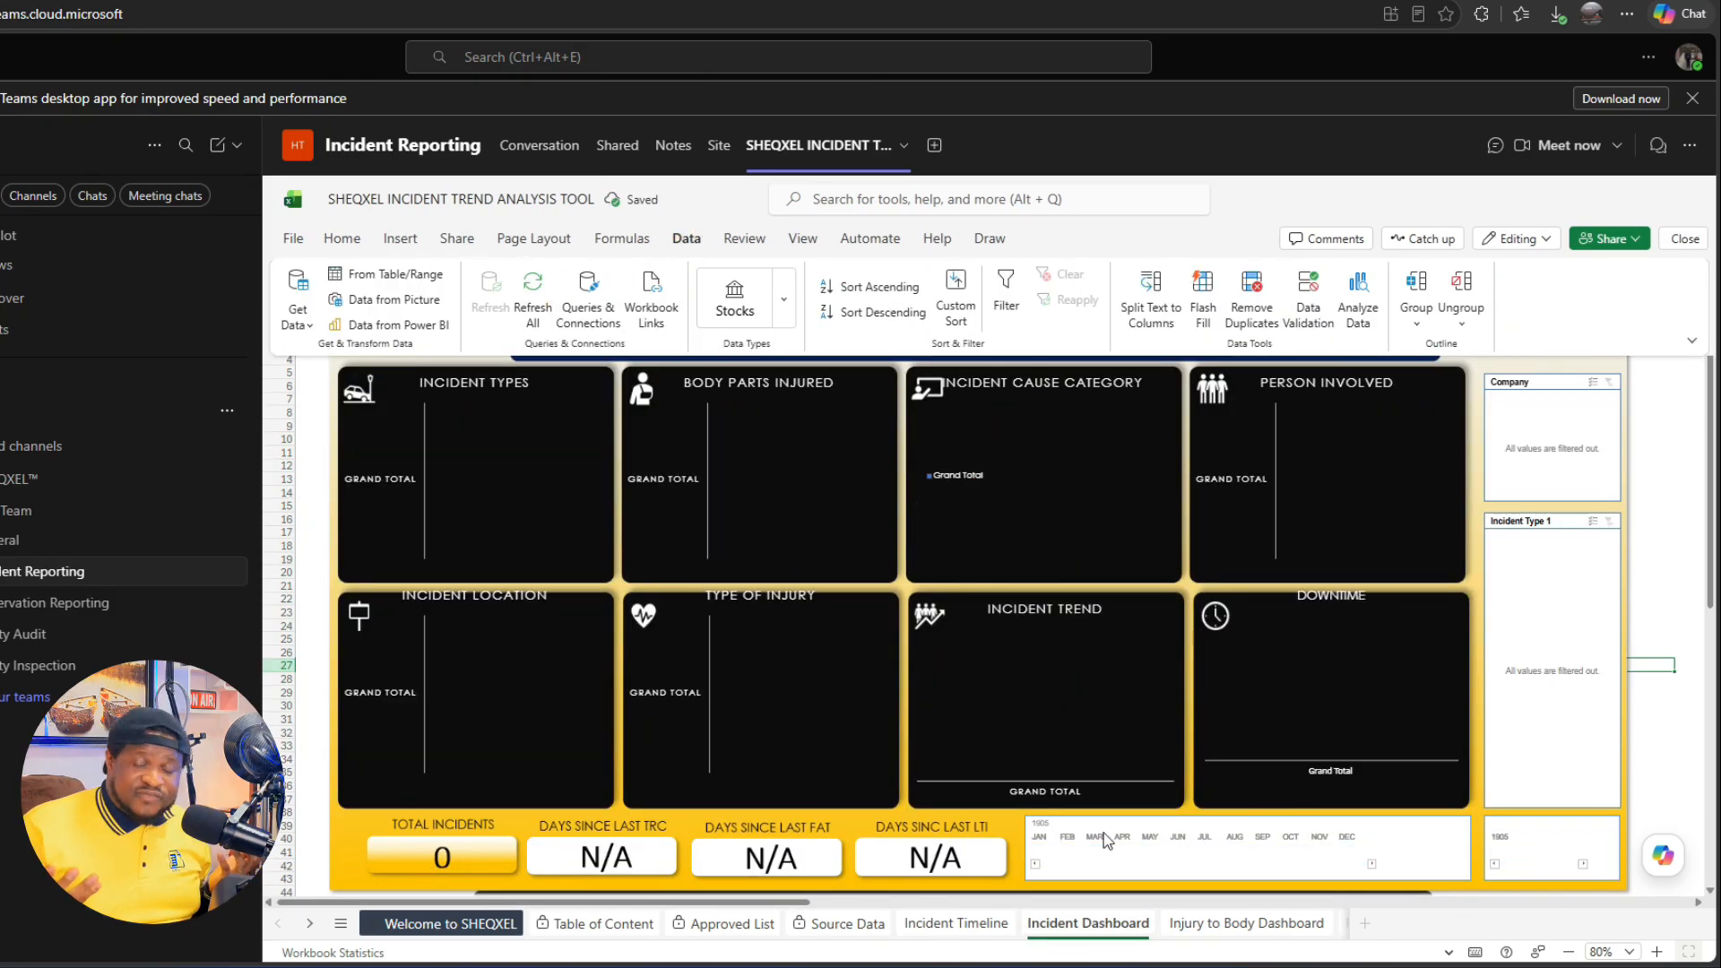
Step: Return to the first rows of the Source Data table and check whether undo is available
click(847, 923)
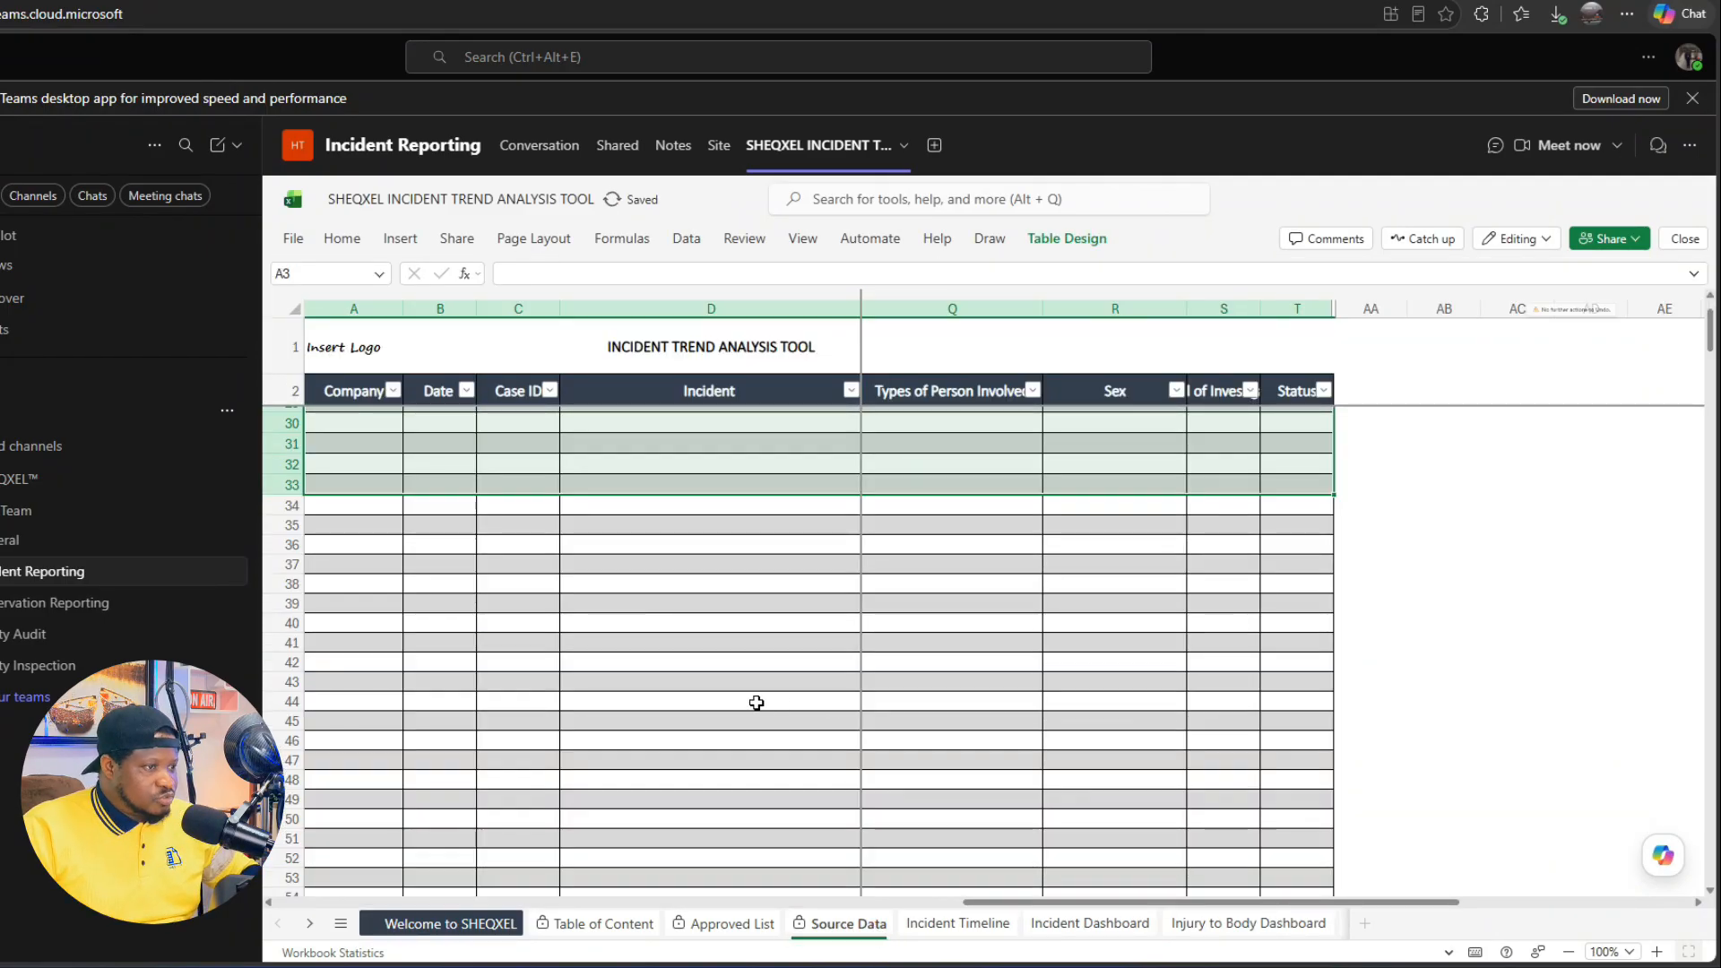
click(757, 703)
scroll(760, 703, up, 6)
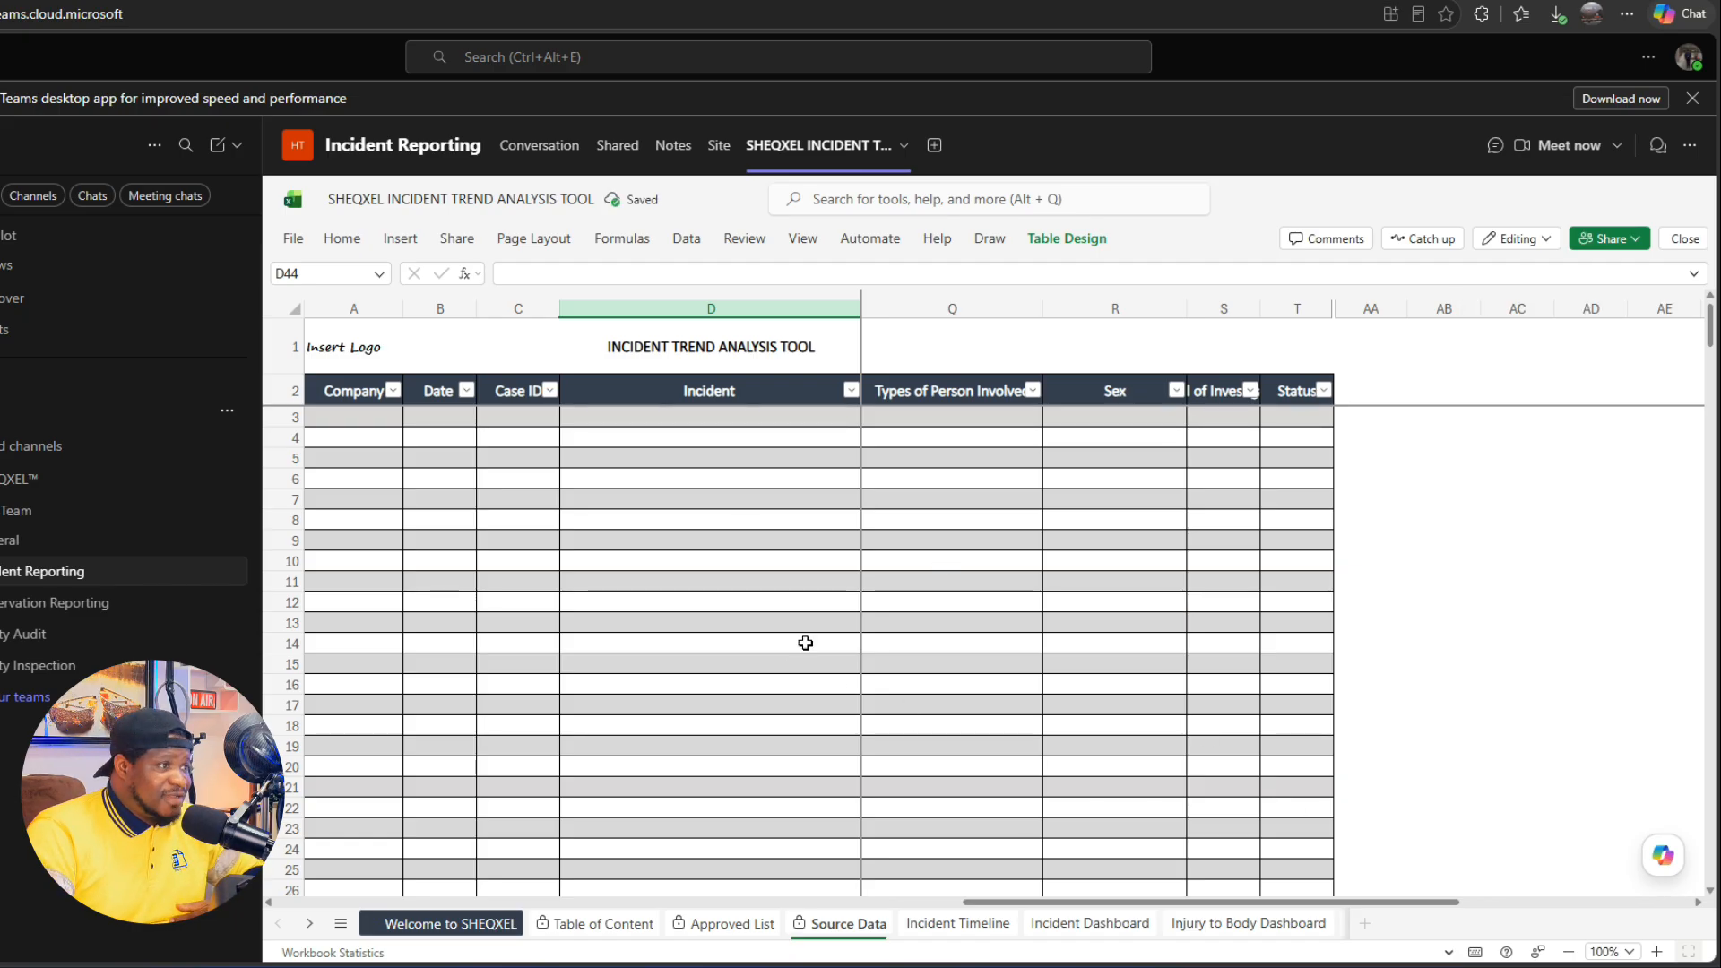
click(317, 237)
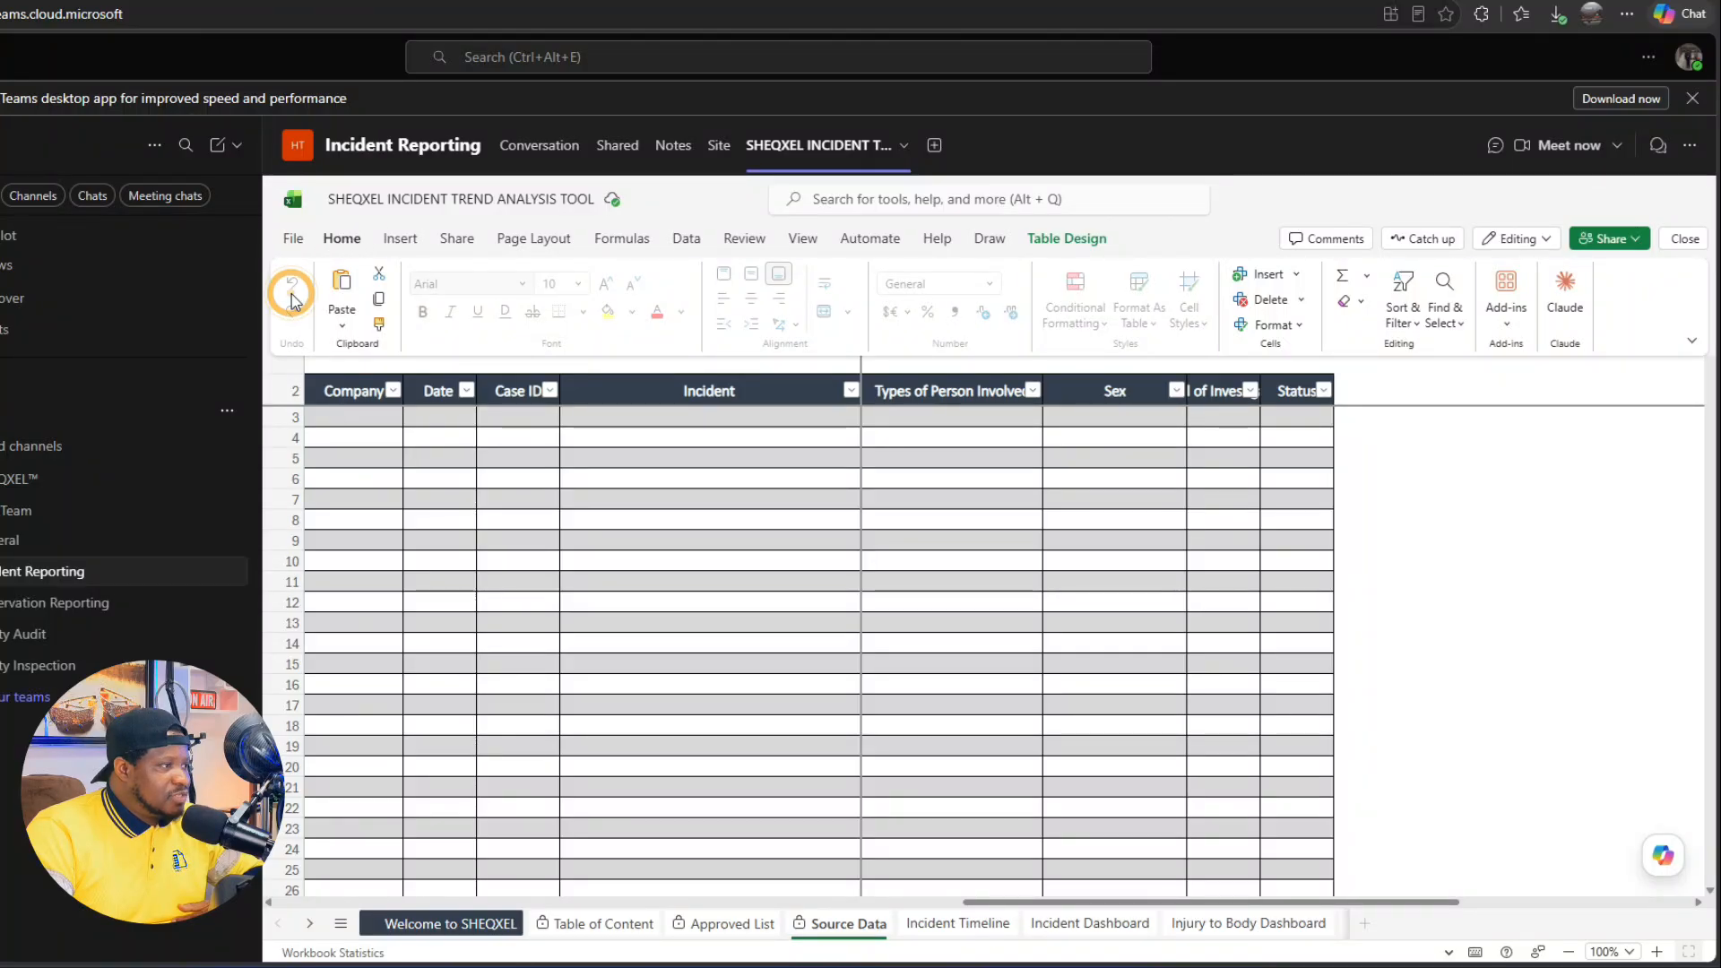
click(725, 661)
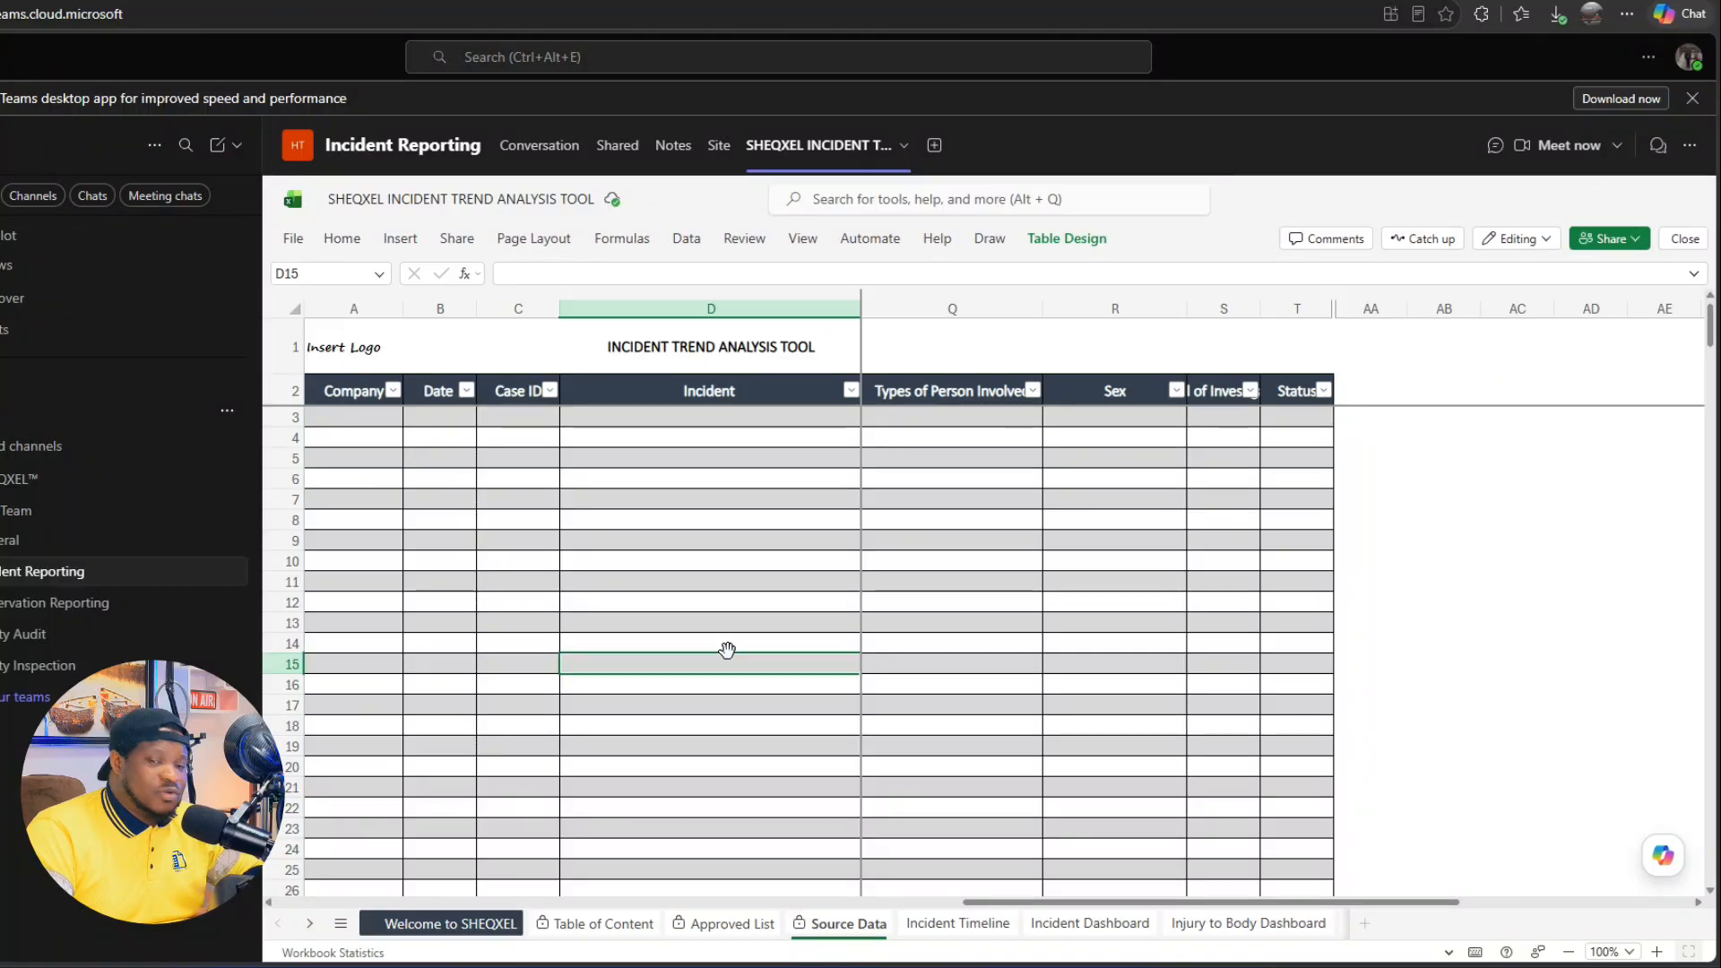
Step: View the Incident Timeline and Incident Dashboard sheets, and return to the start of the Source Data table
click(968, 923)
click(1076, 923)
click(838, 924)
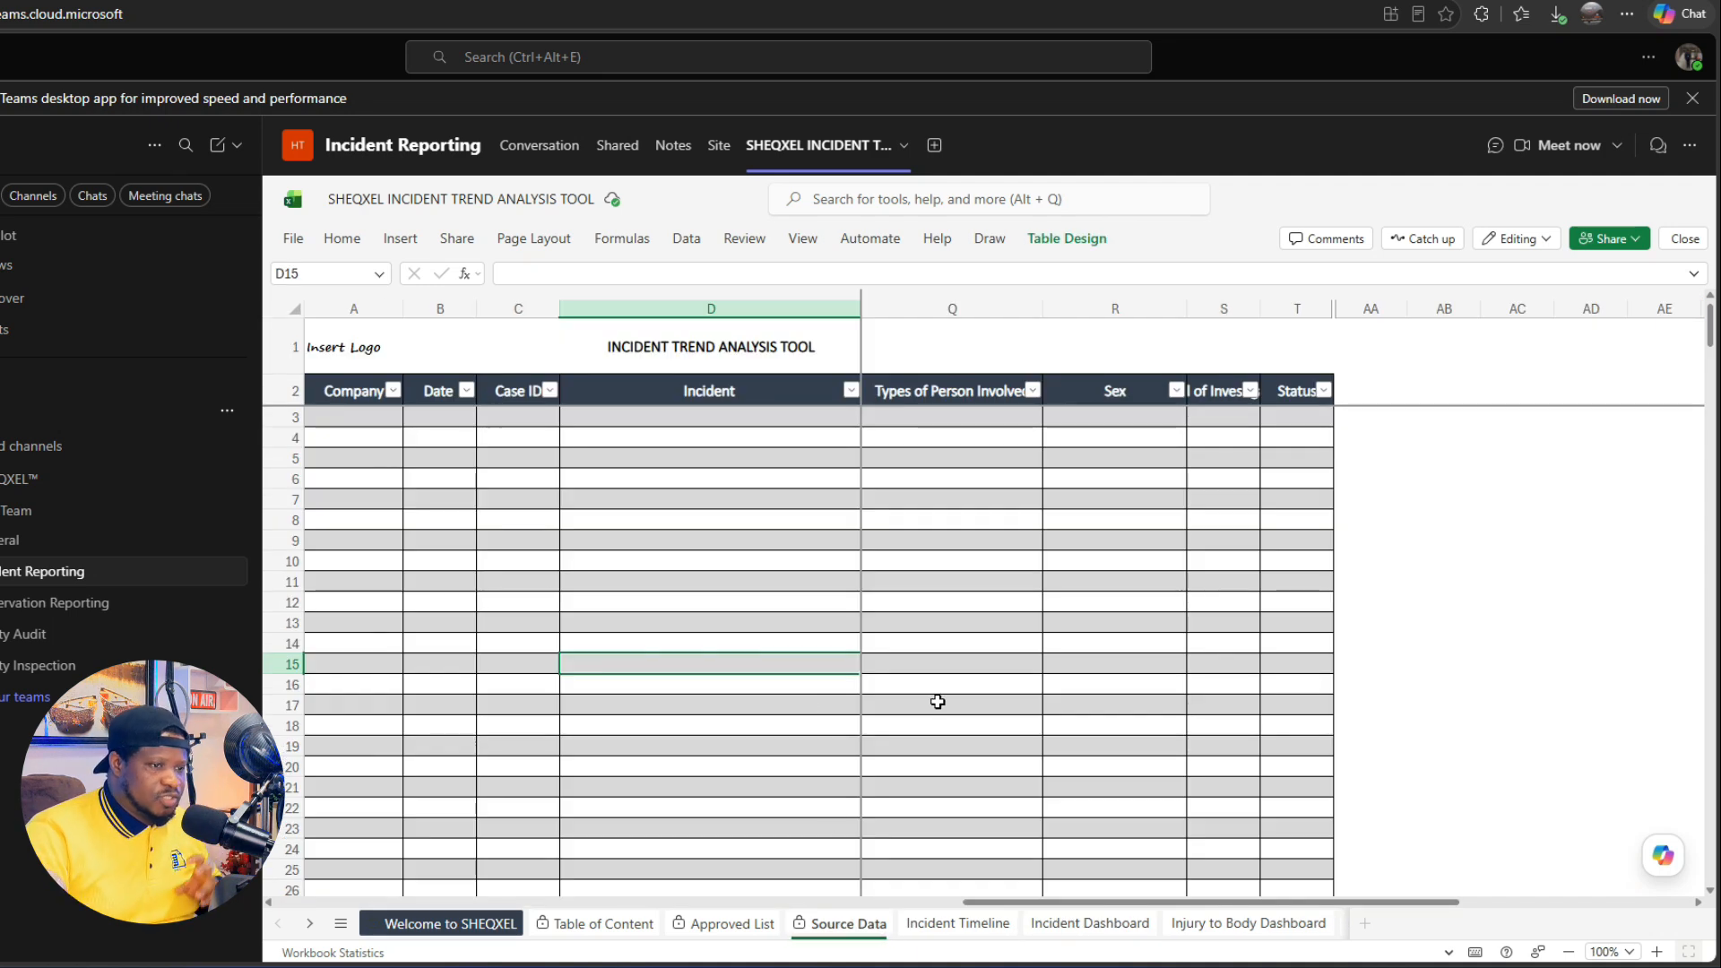
click(341, 238)
click(677, 552)
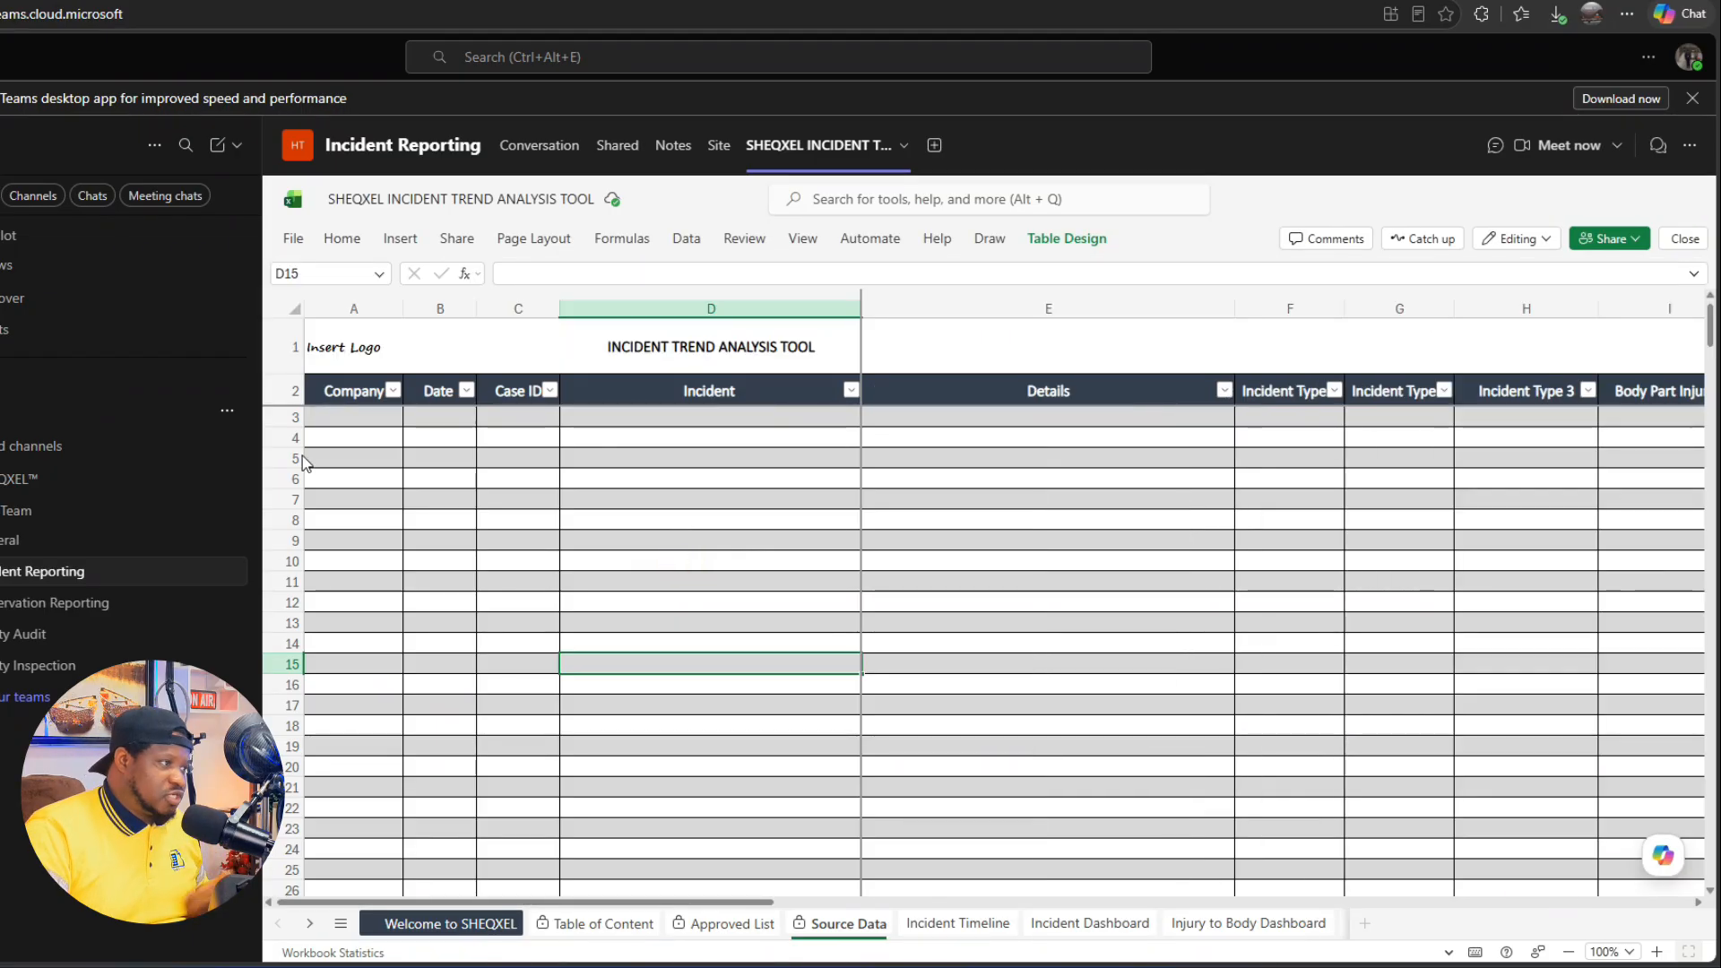
Step: Set the Company to SHEQXEL and the Date to 30-May-26 in row 3 of the Source Data sheet
click(398, 416)
click(413, 417)
click(365, 440)
click(438, 416)
click(467, 417)
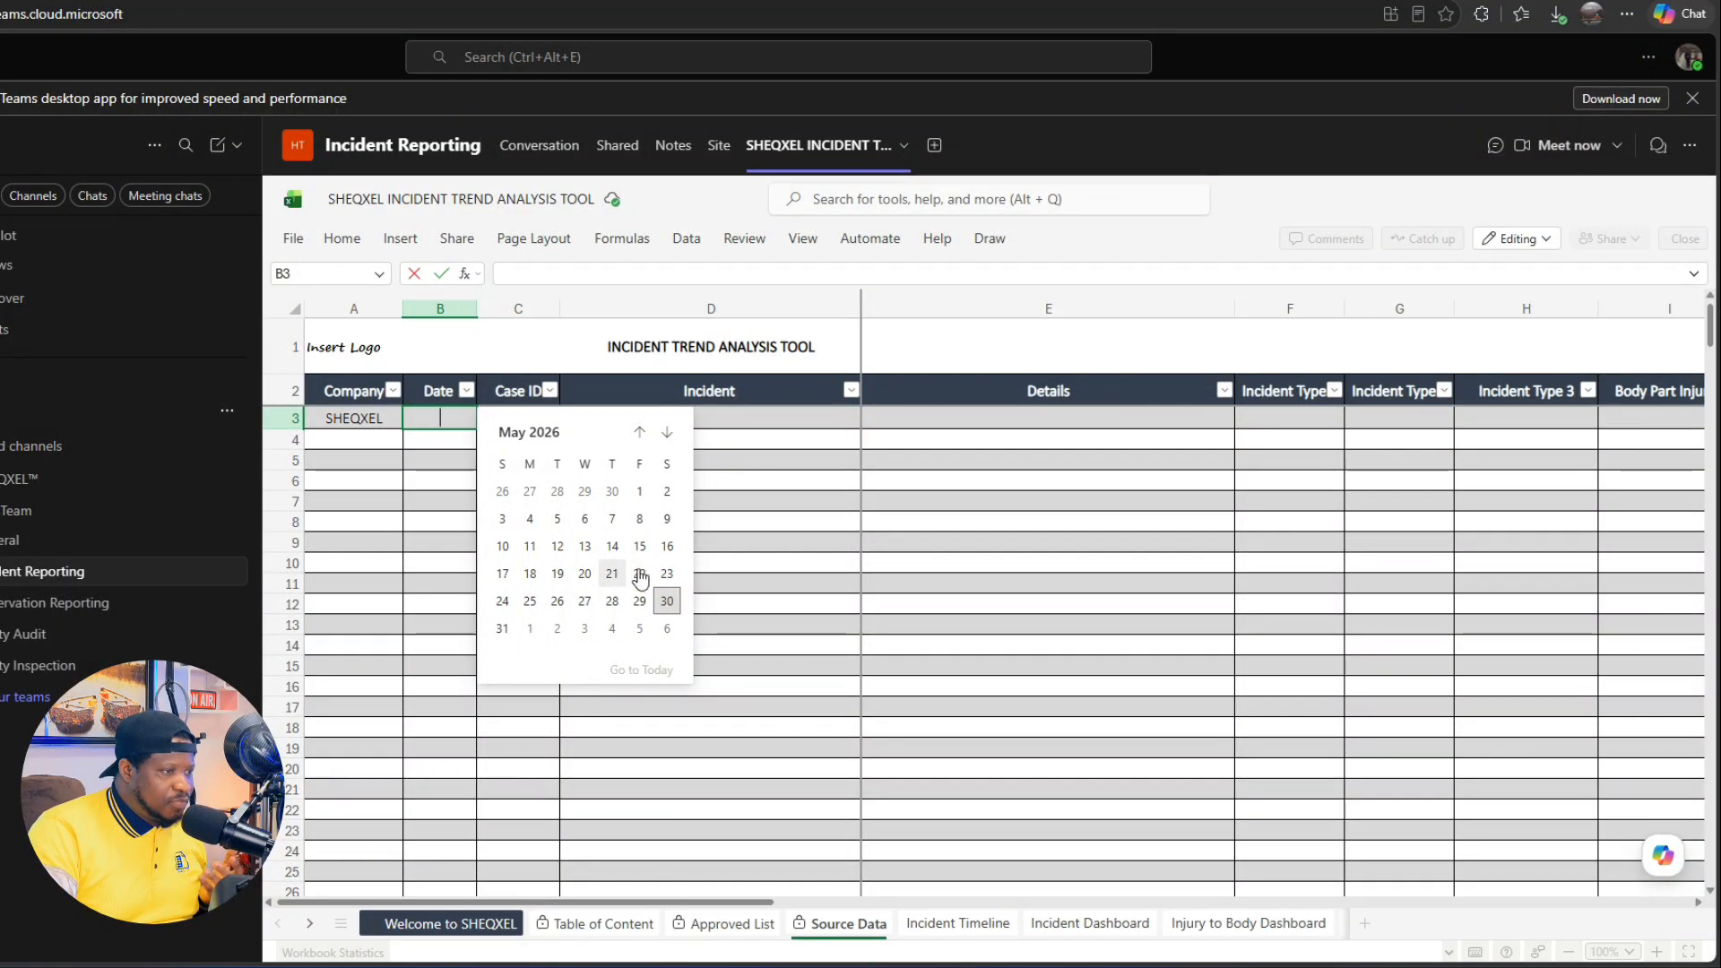
click(666, 600)
Step: Enter INC001 as the Case ID and "Man slipped" as the Incident in row 3
double_click(516, 418)
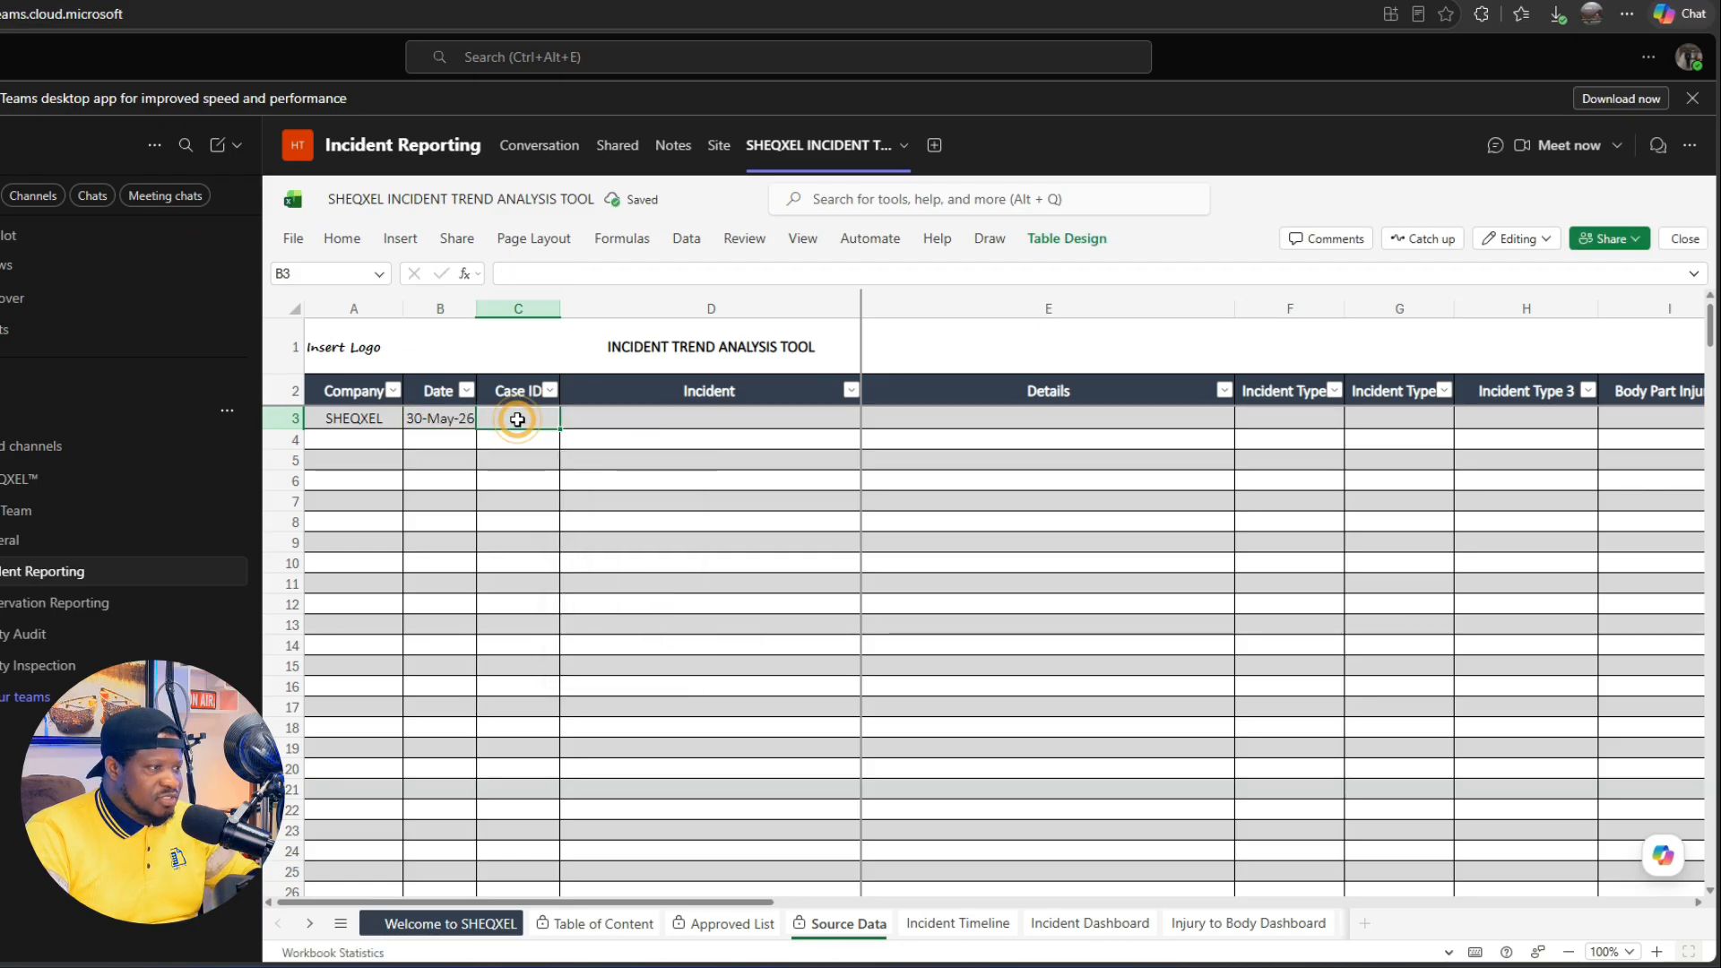
text(INC001)
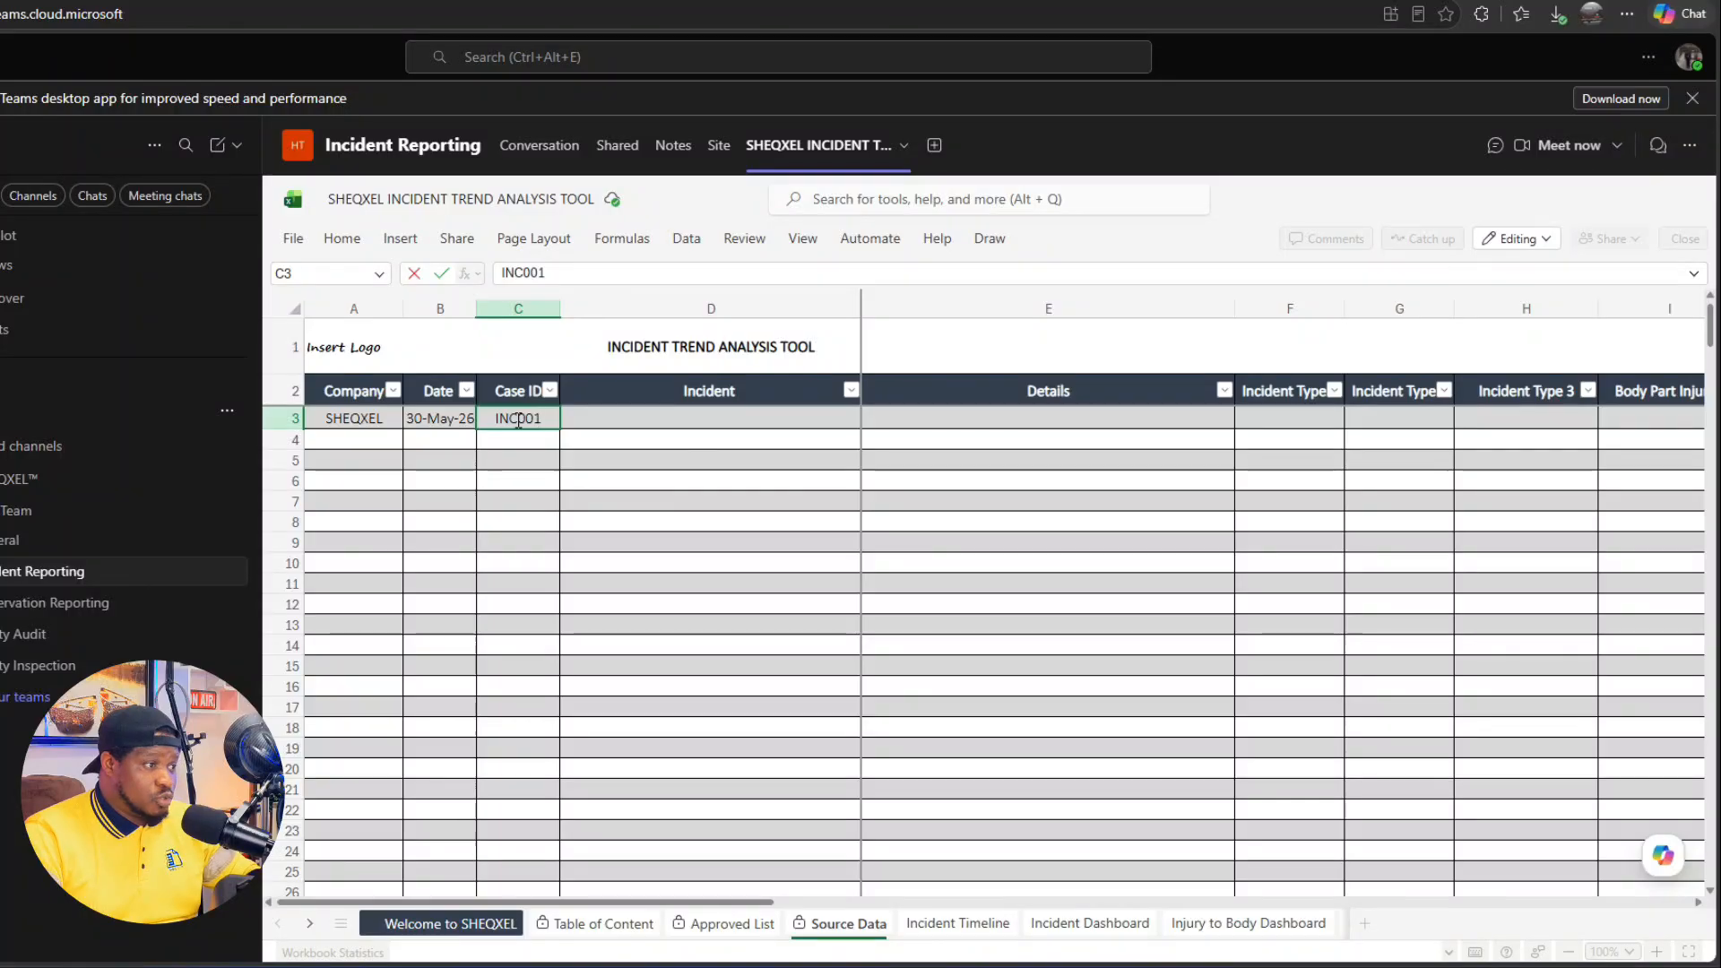
click(658, 474)
click(678, 414)
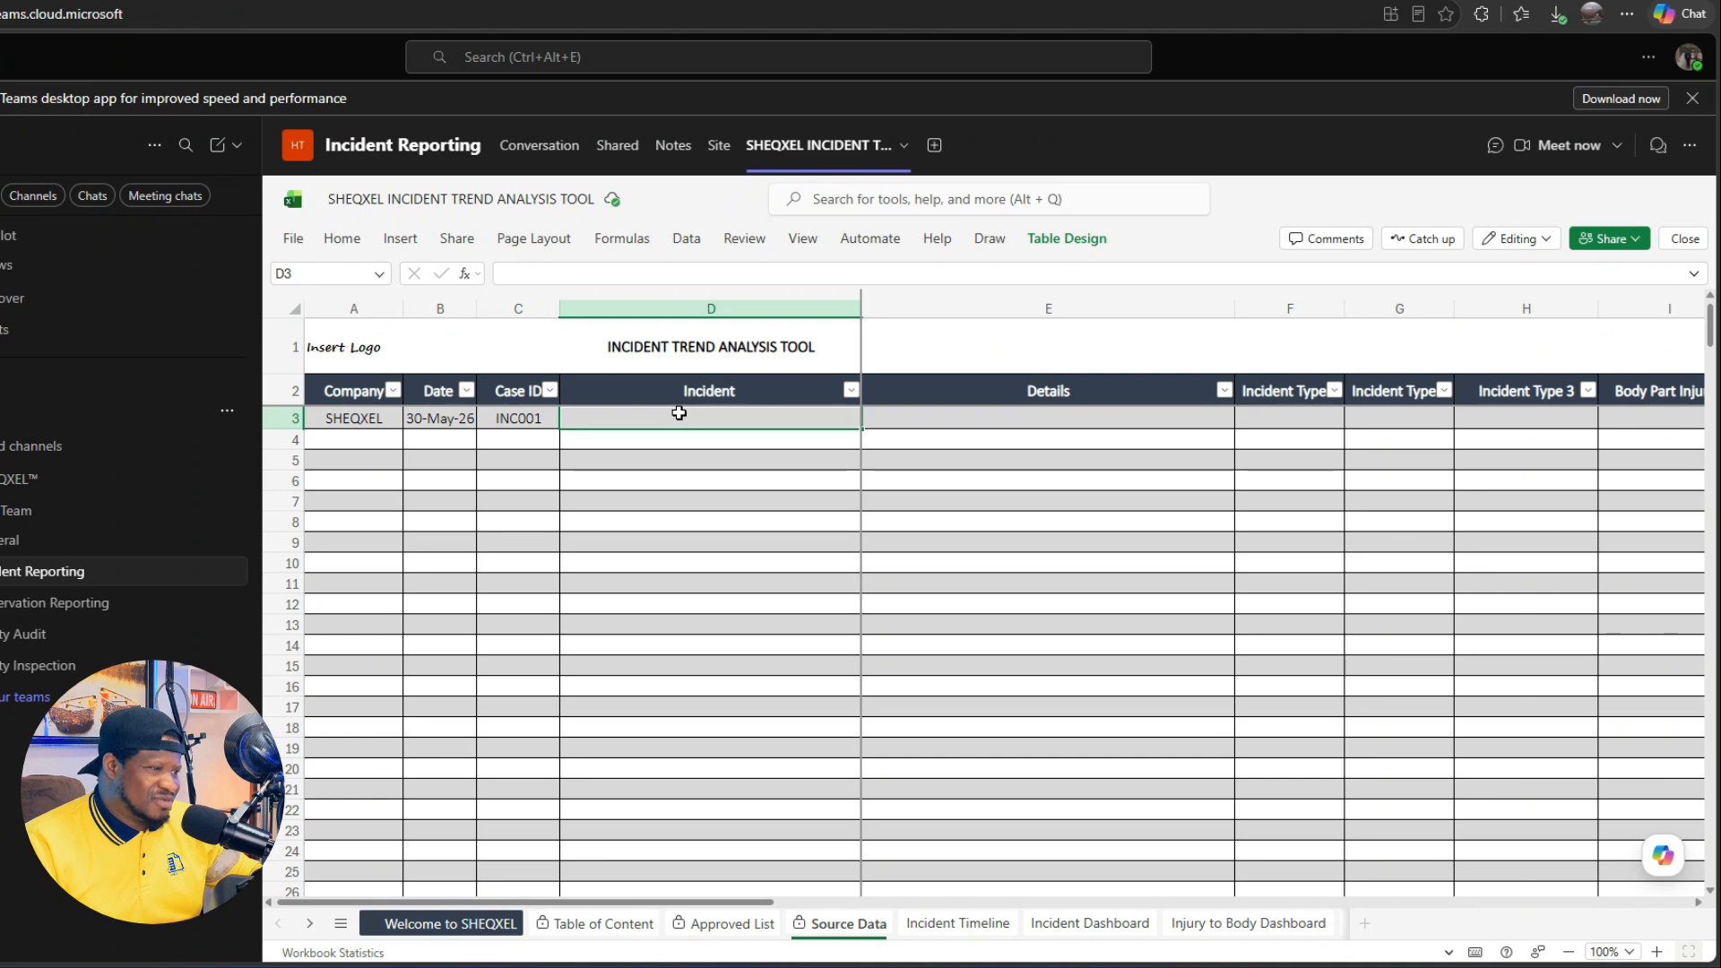
text(Man slipped)
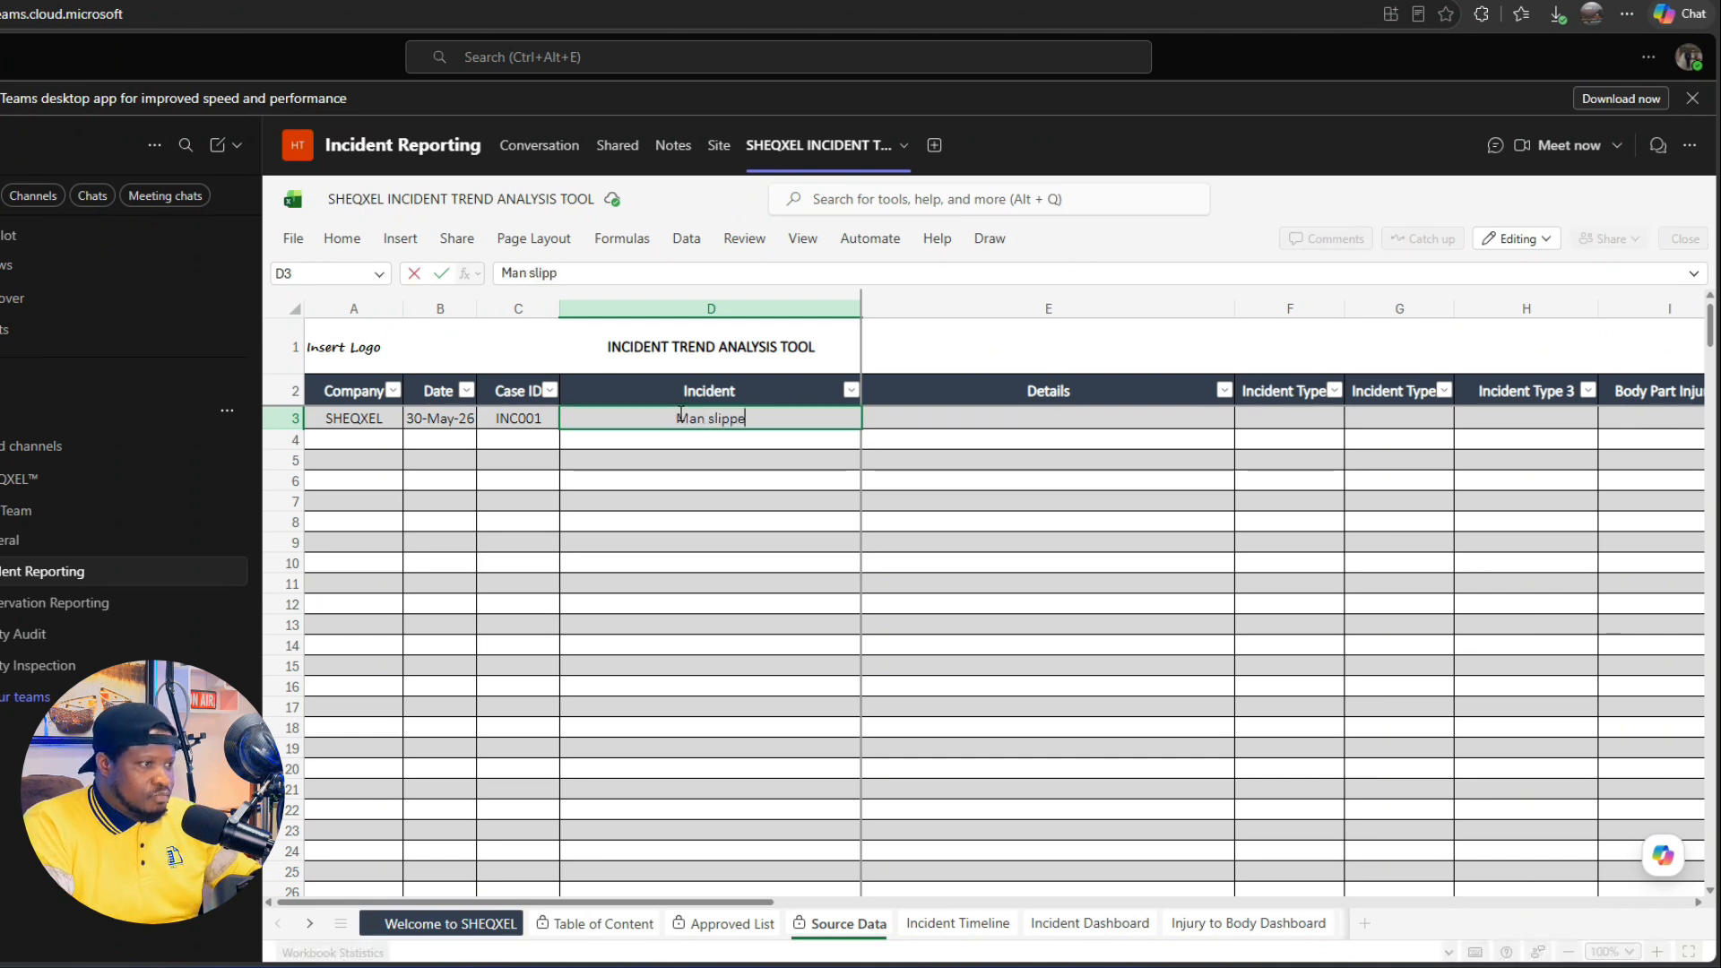
key(Tab)
Step: Enter "Man slipped while descending the staircase" in row 3's Details and set Incident Type 1 to First Aid Case
text(Man sl)
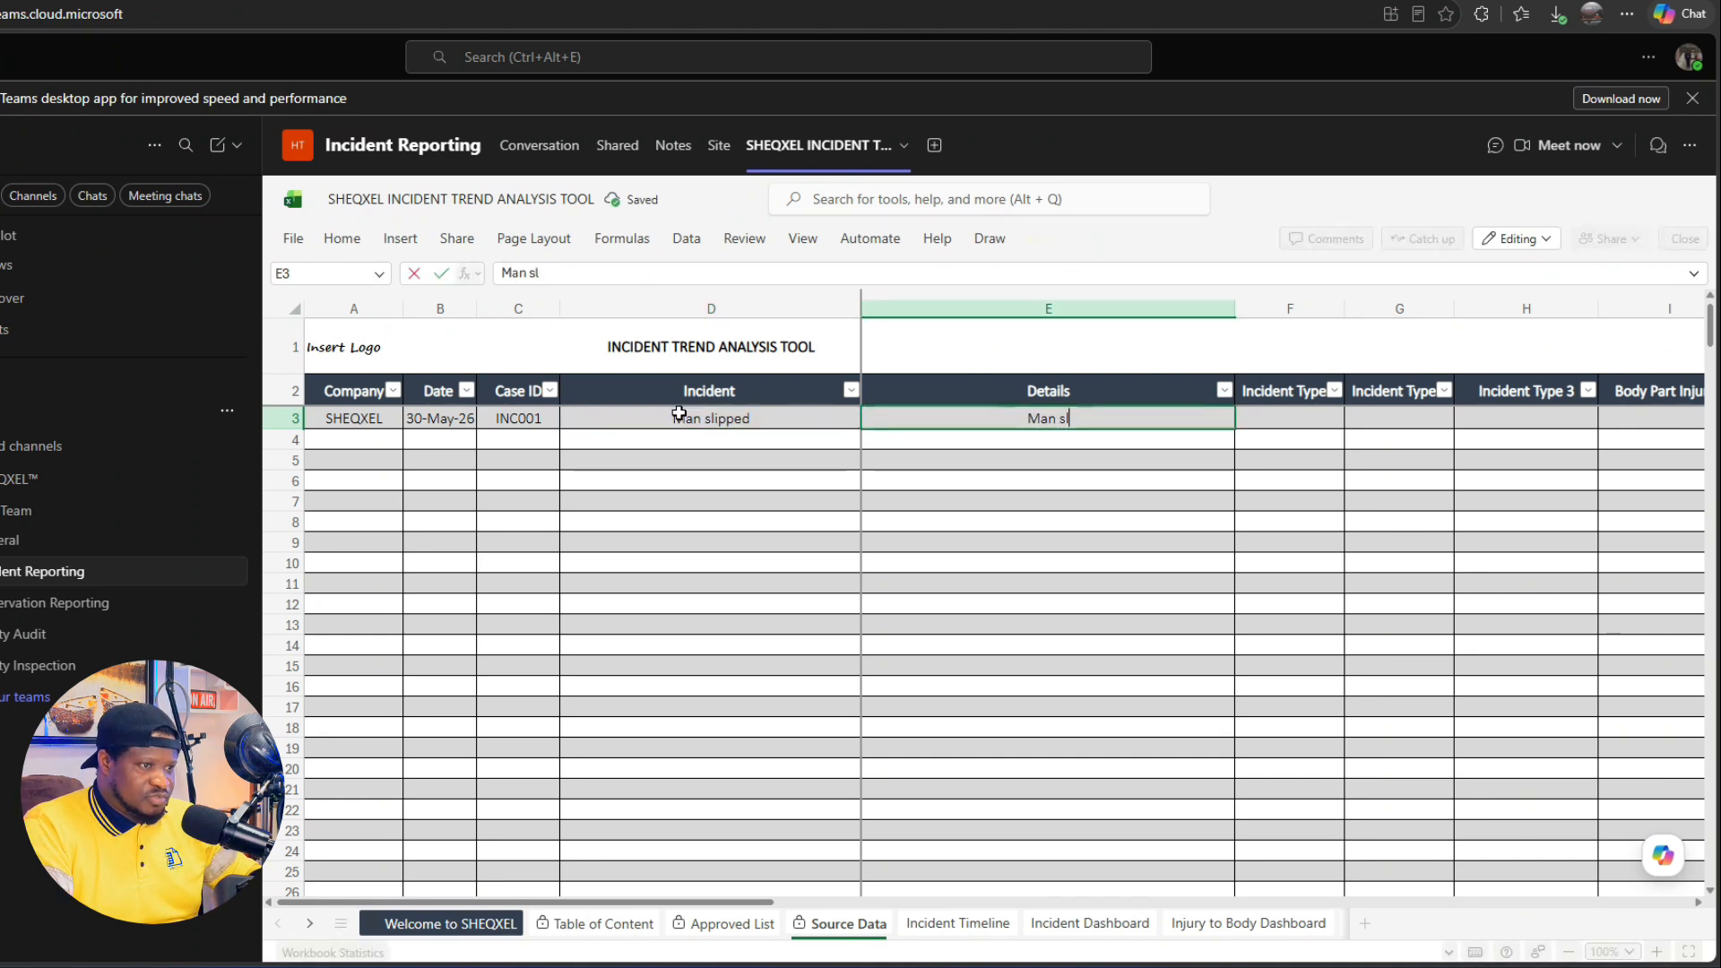
text(ipped while descending the staircase)
key(Tab)
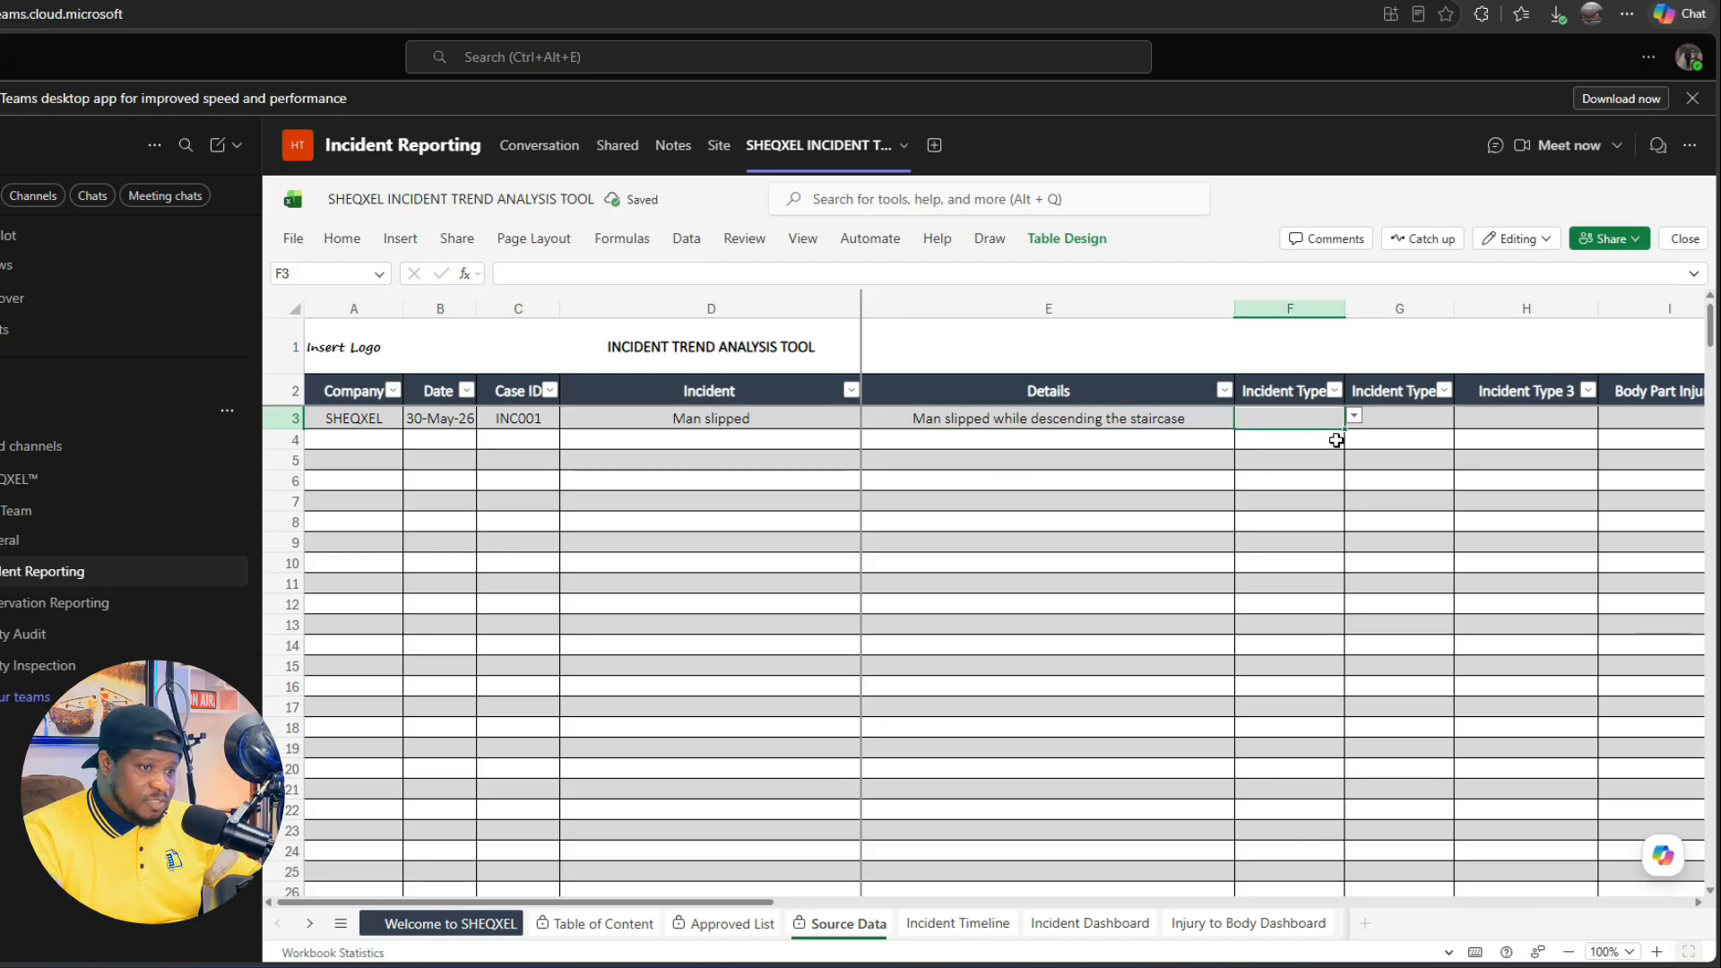
click(1354, 418)
click(1290, 446)
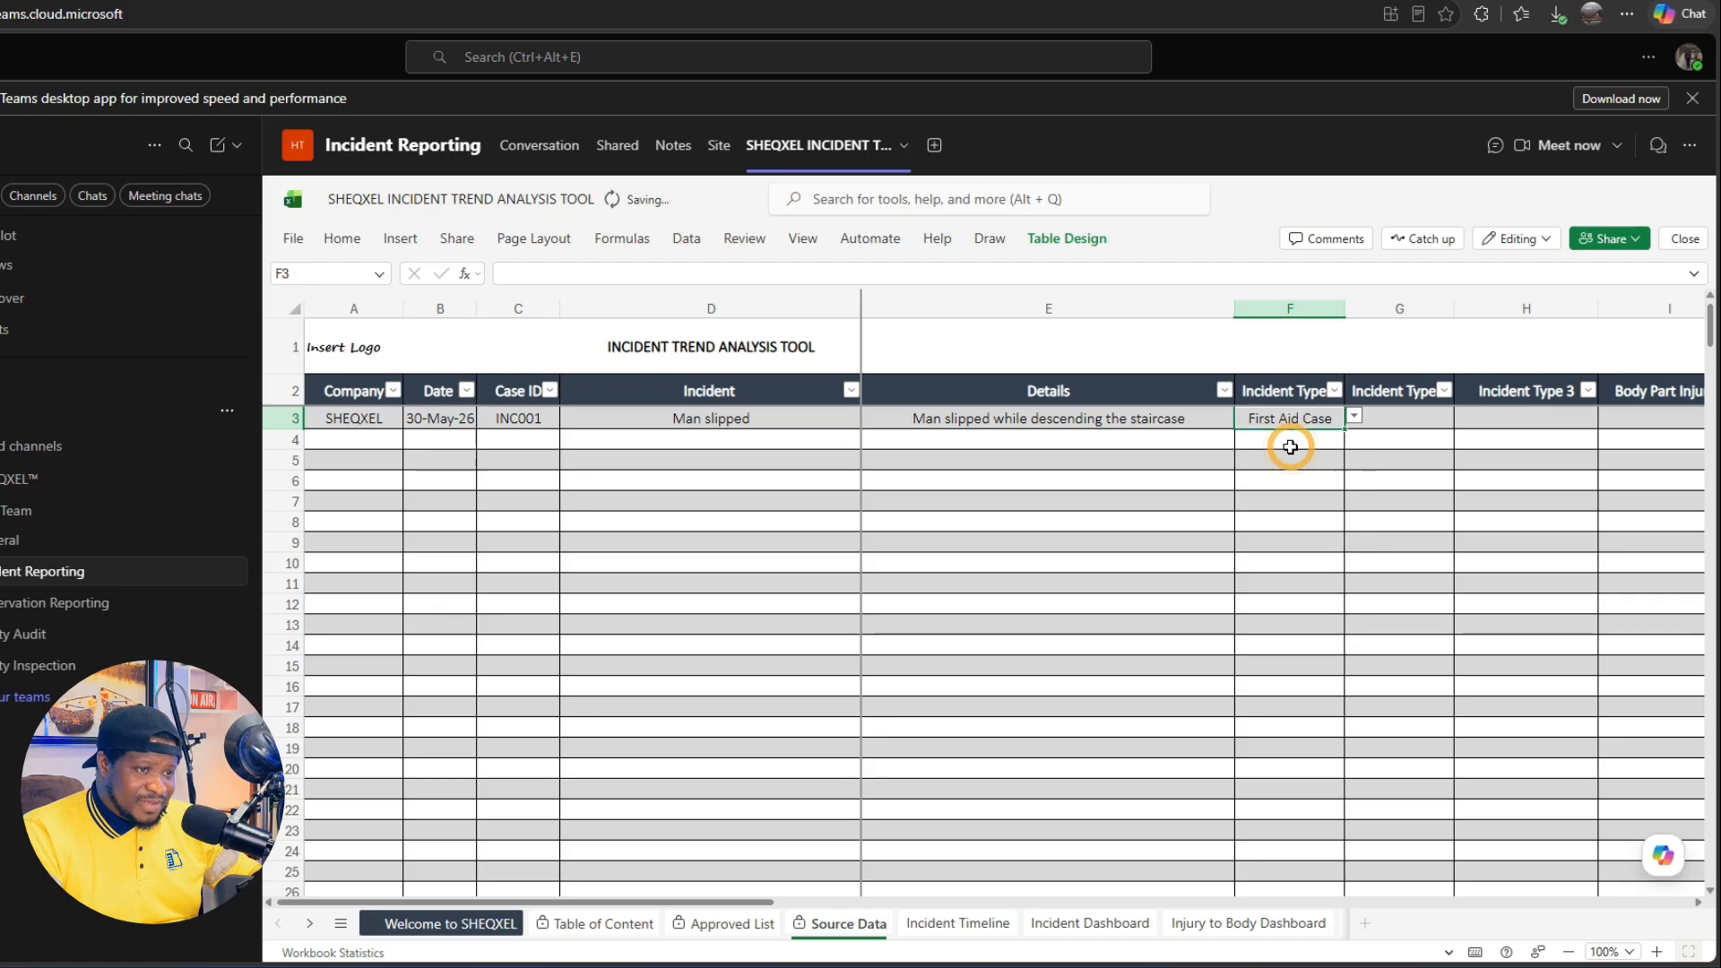
Step: Set Body Part Injured to Elbow and Type of Injury to Abrasion in row 3
click(1429, 418)
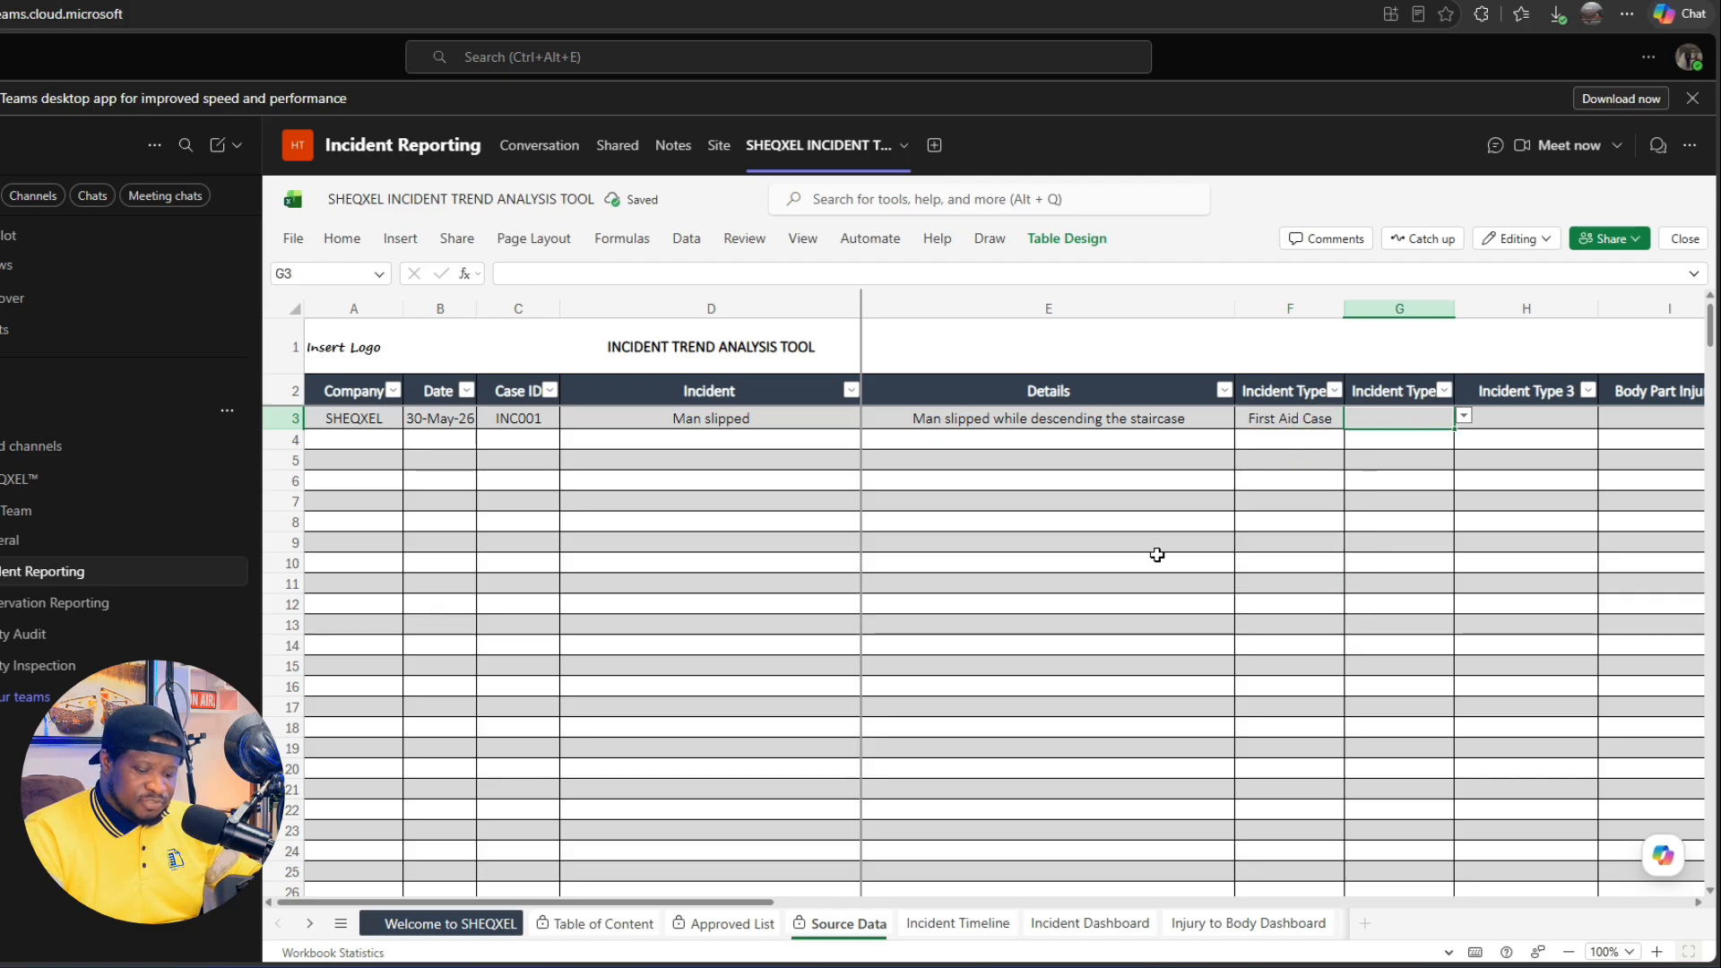
key(Tab)
key(Tab)
key(Tab)
key(Tab)
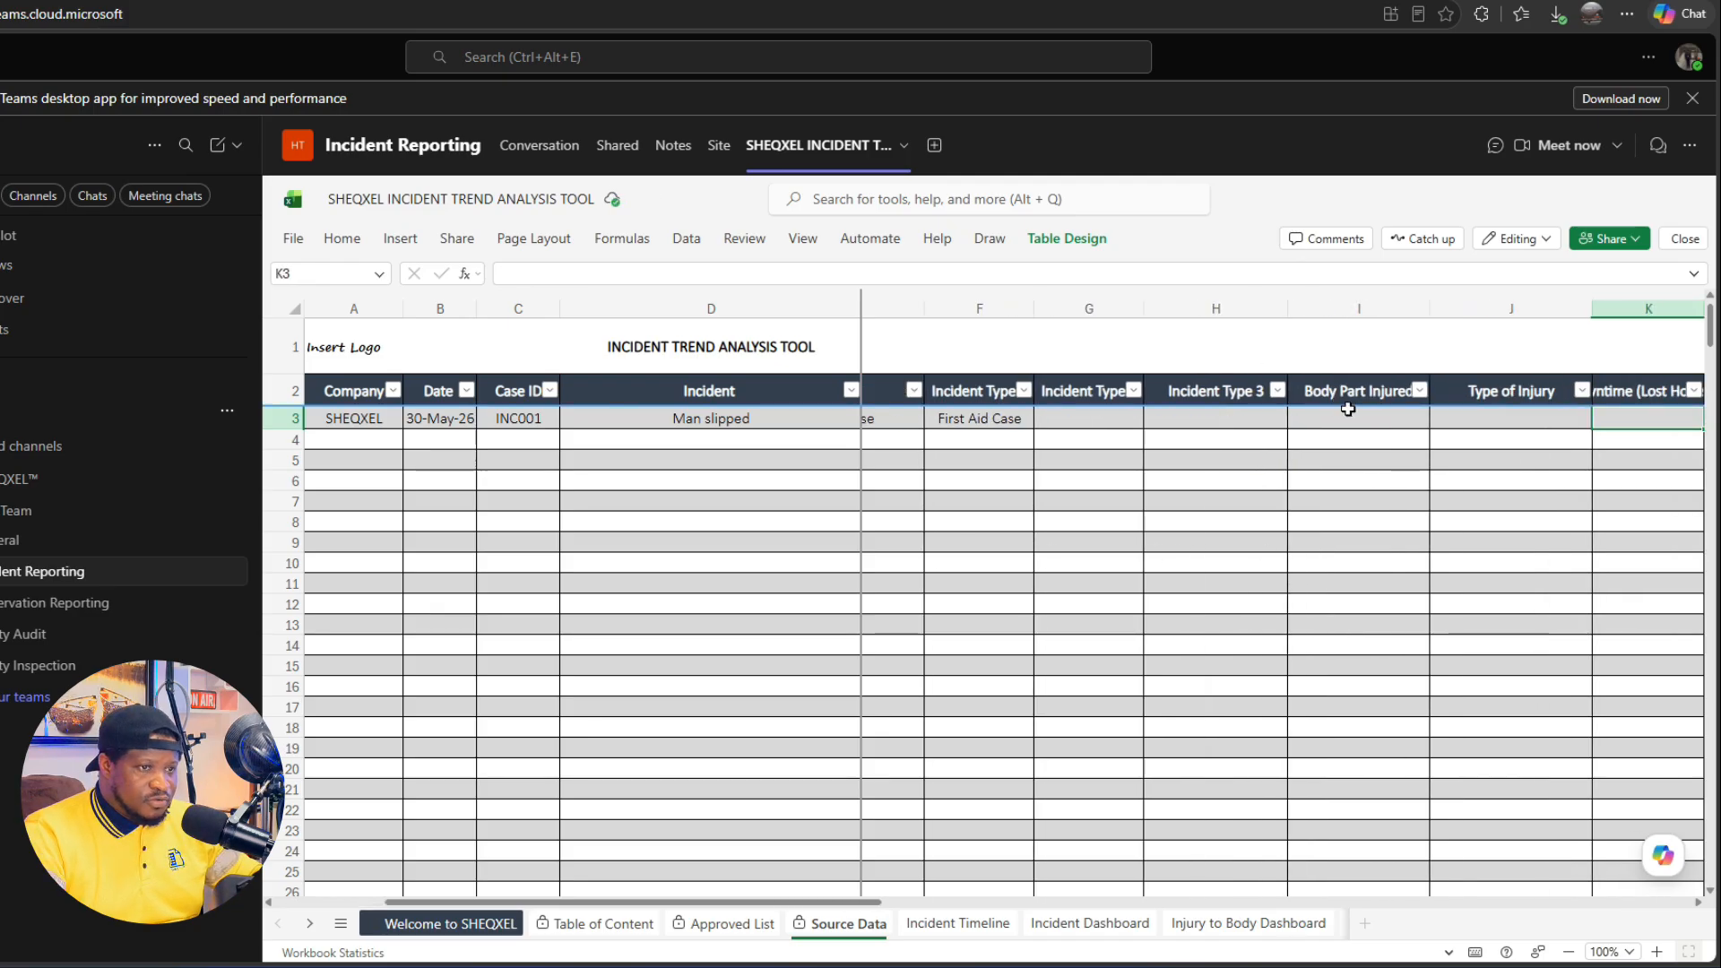
click(1349, 414)
click(1440, 416)
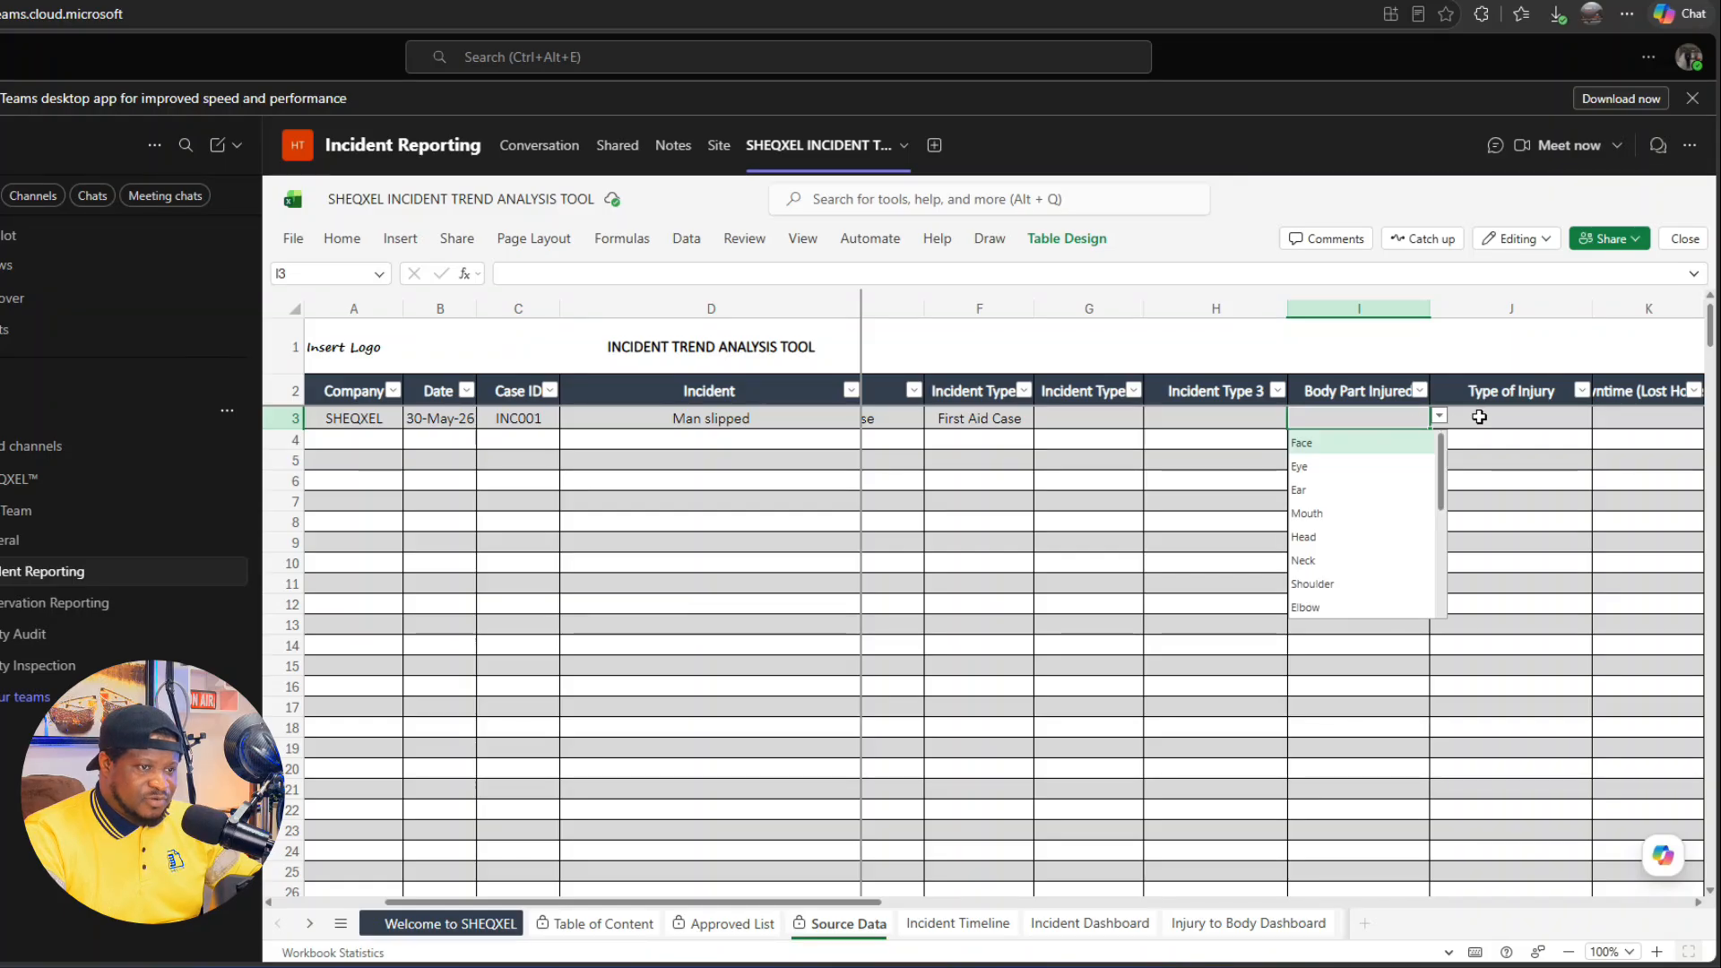
scroll(1311, 546, down, 1)
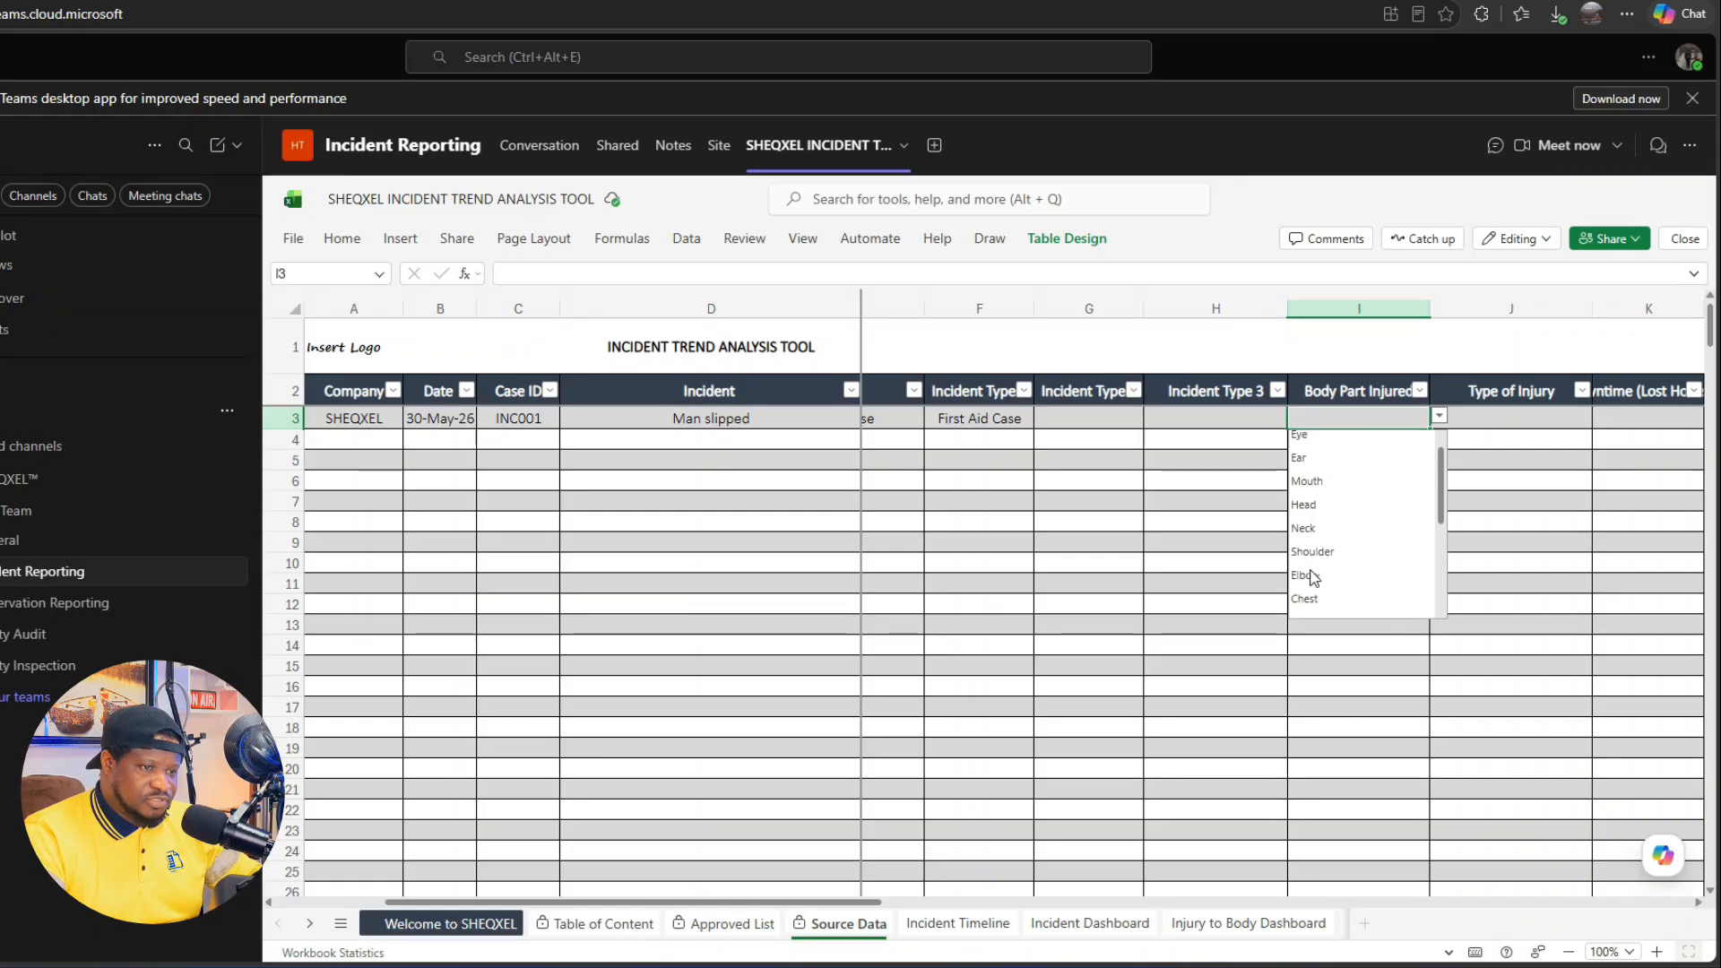
click(1307, 576)
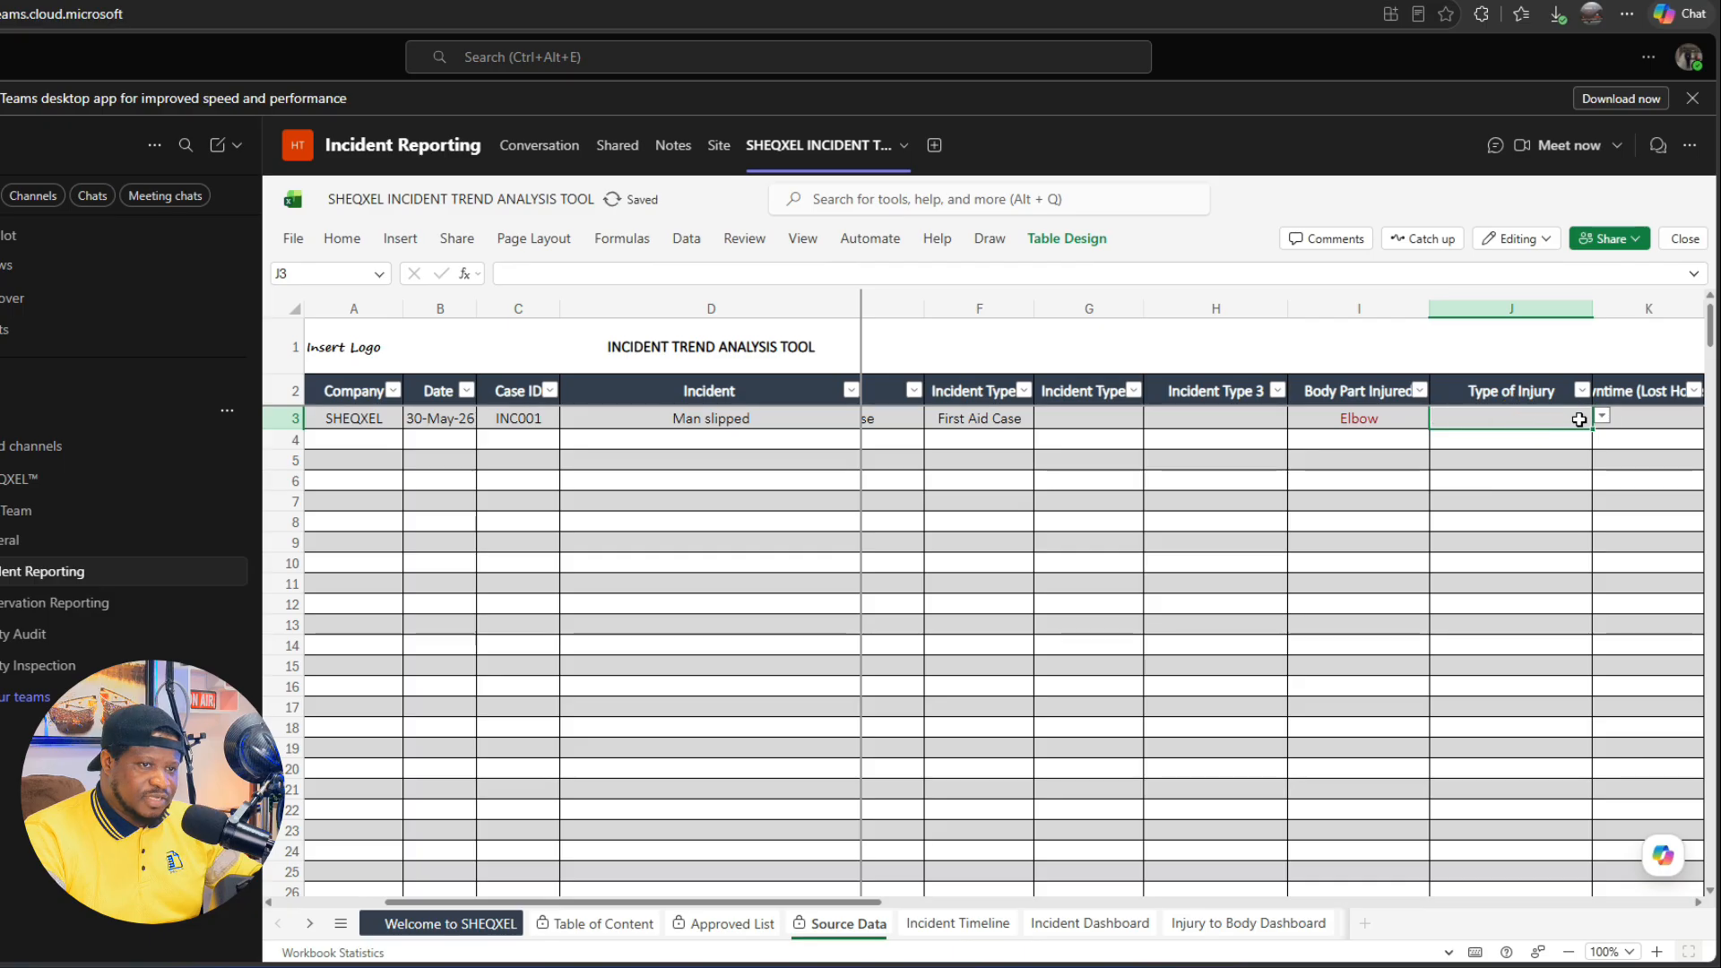
click(1602, 416)
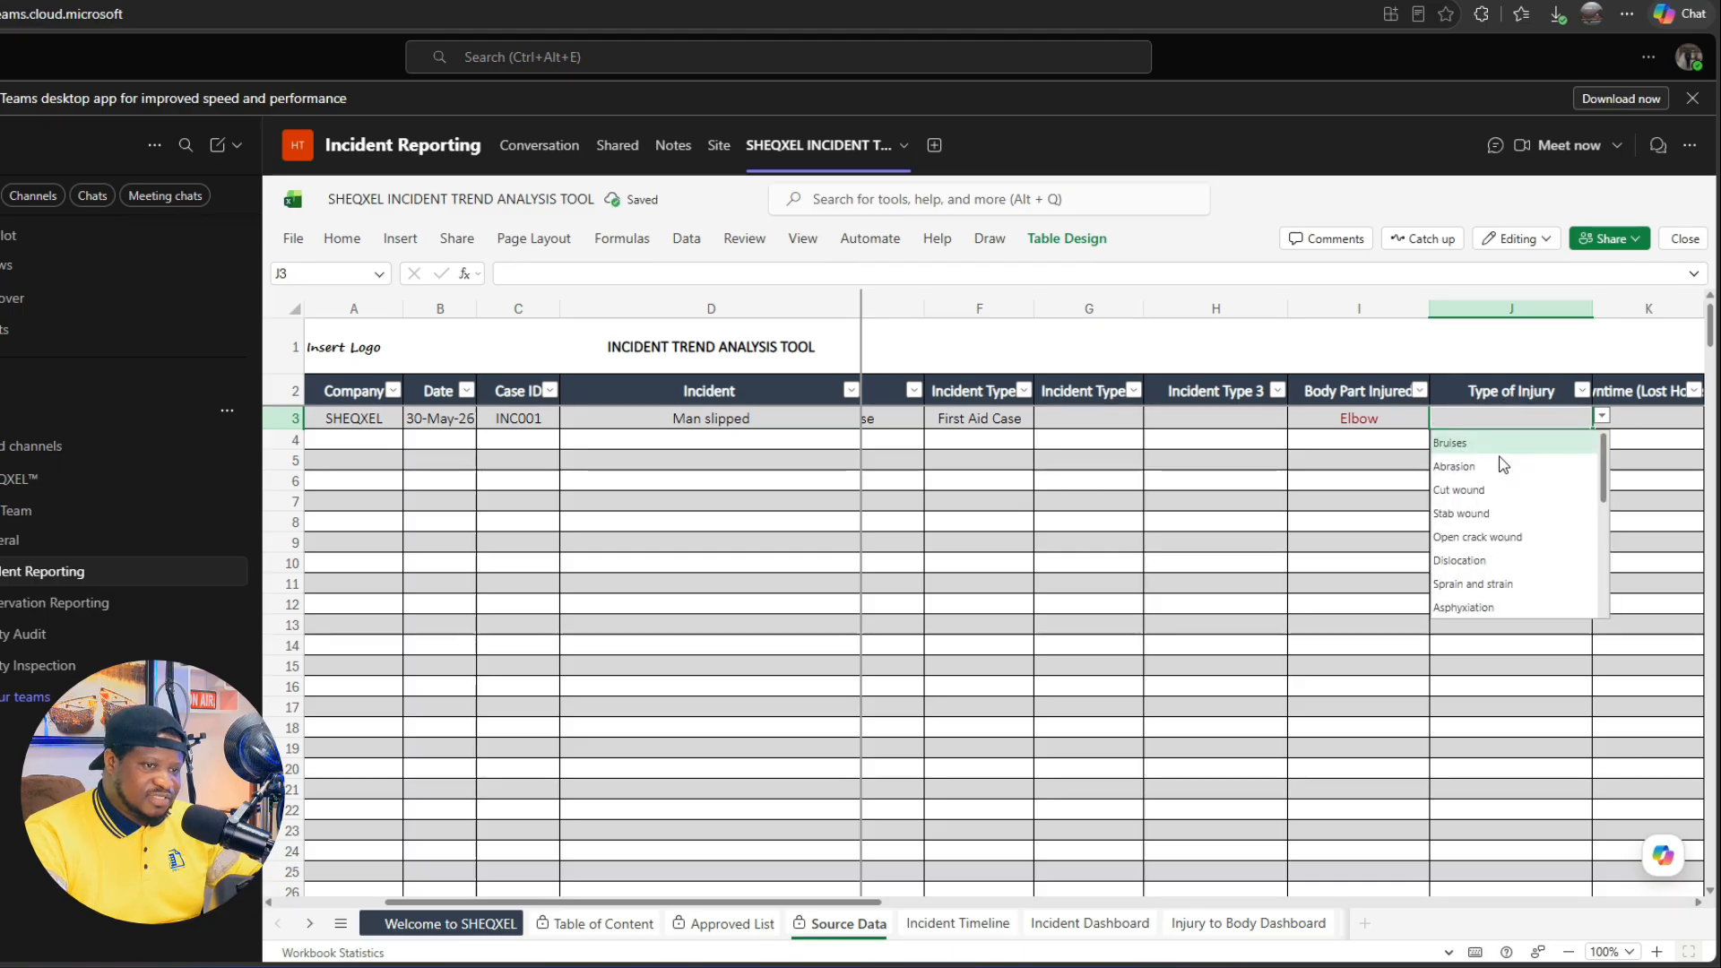
click(1453, 466)
Step: Enter 1 as the downtime in lost hours for the incident in row 3
click(1358, 481)
key(Right)
key(Right)
key(Right)
key(Right)
key(Right)
key(Right)
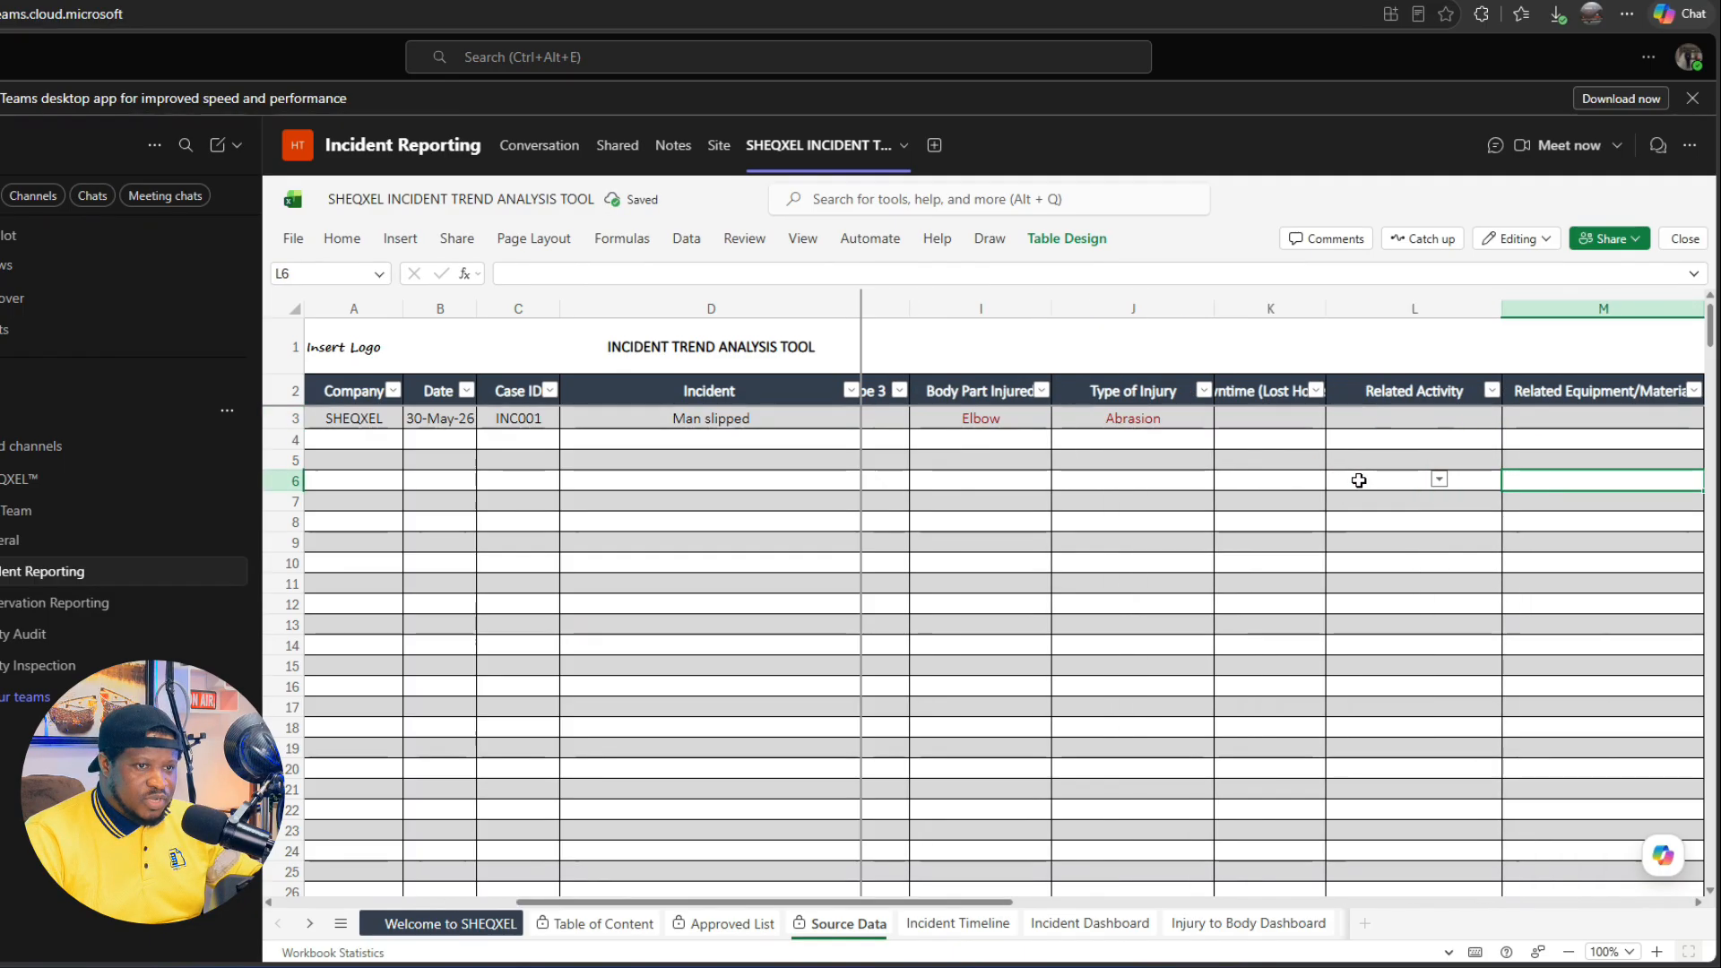
click(1013, 422)
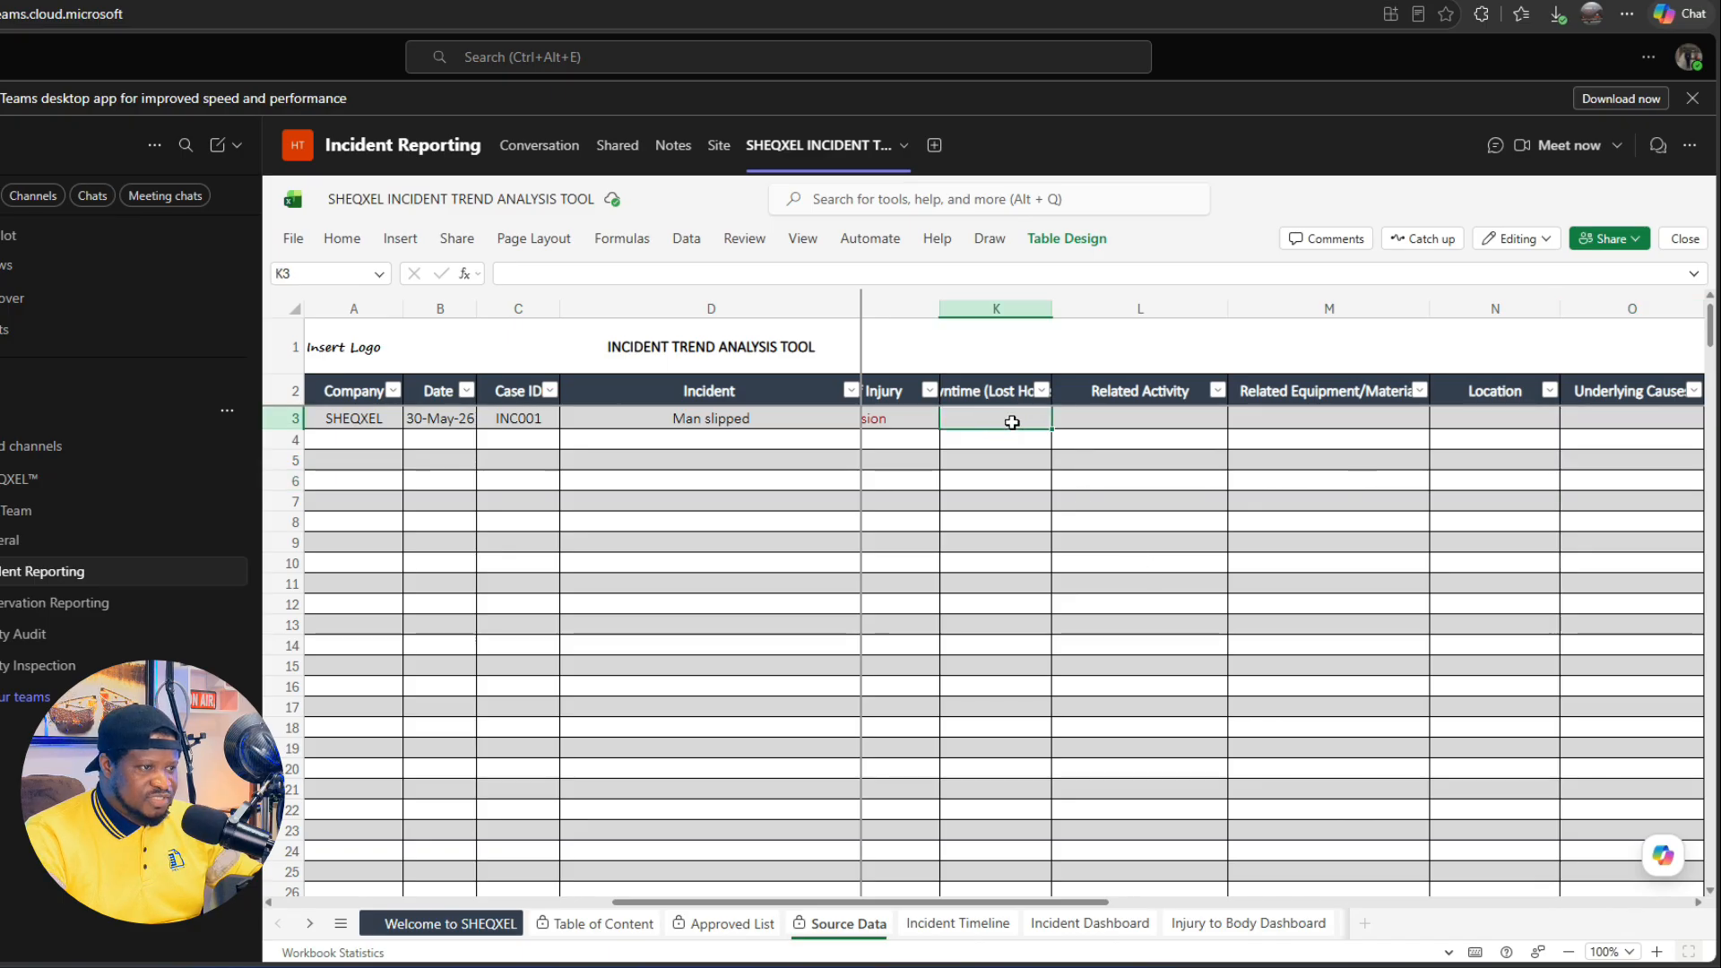
text(1)
click(1108, 477)
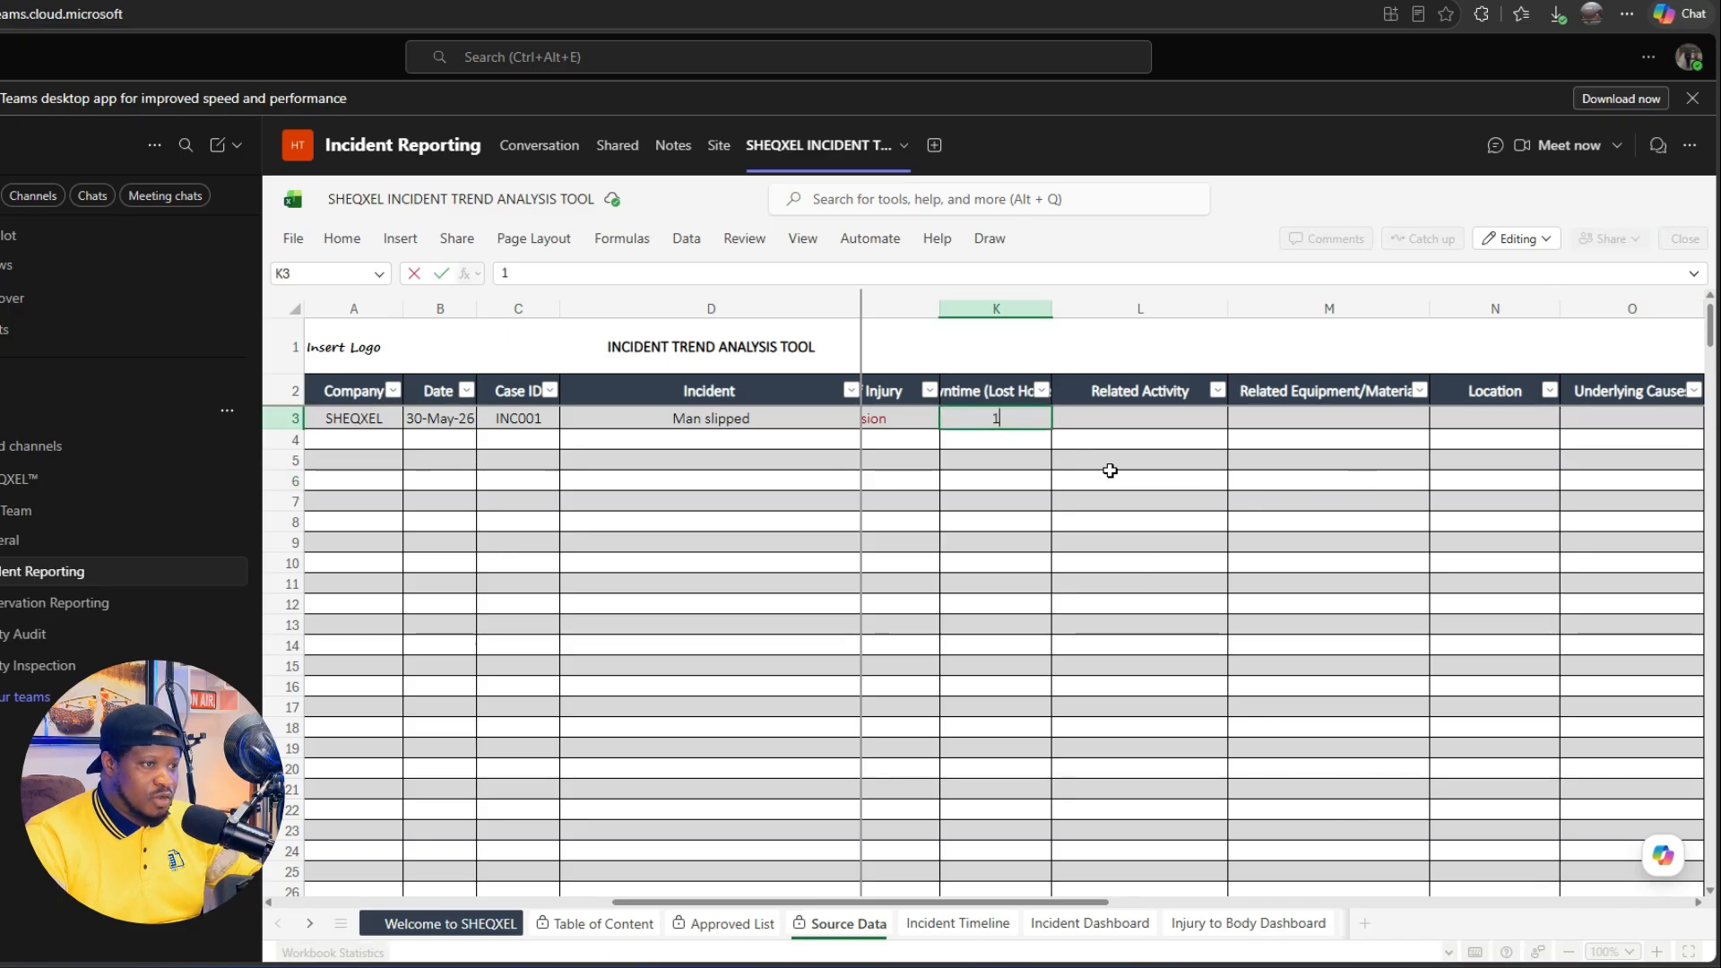
Step: Enter "he was descneidng the staicase" as the Related Activity in row 3
click(1180, 414)
text(W)
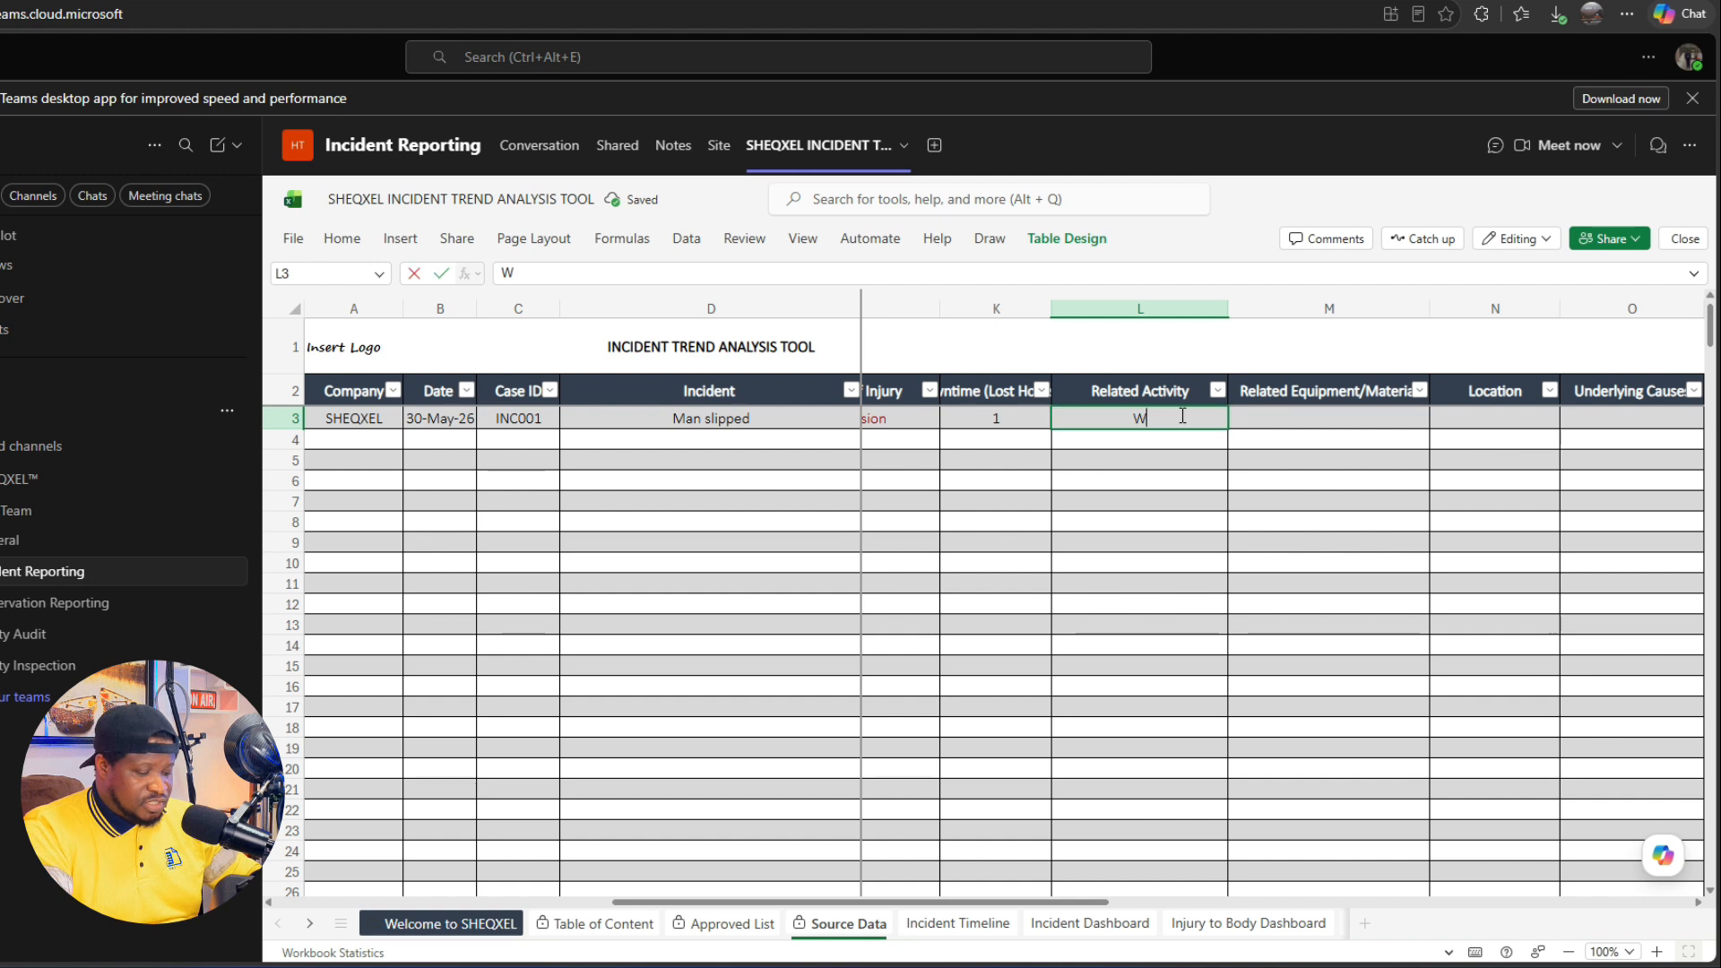
key(BackSpace)
text(hE)
text(he was descneidng the staicas)
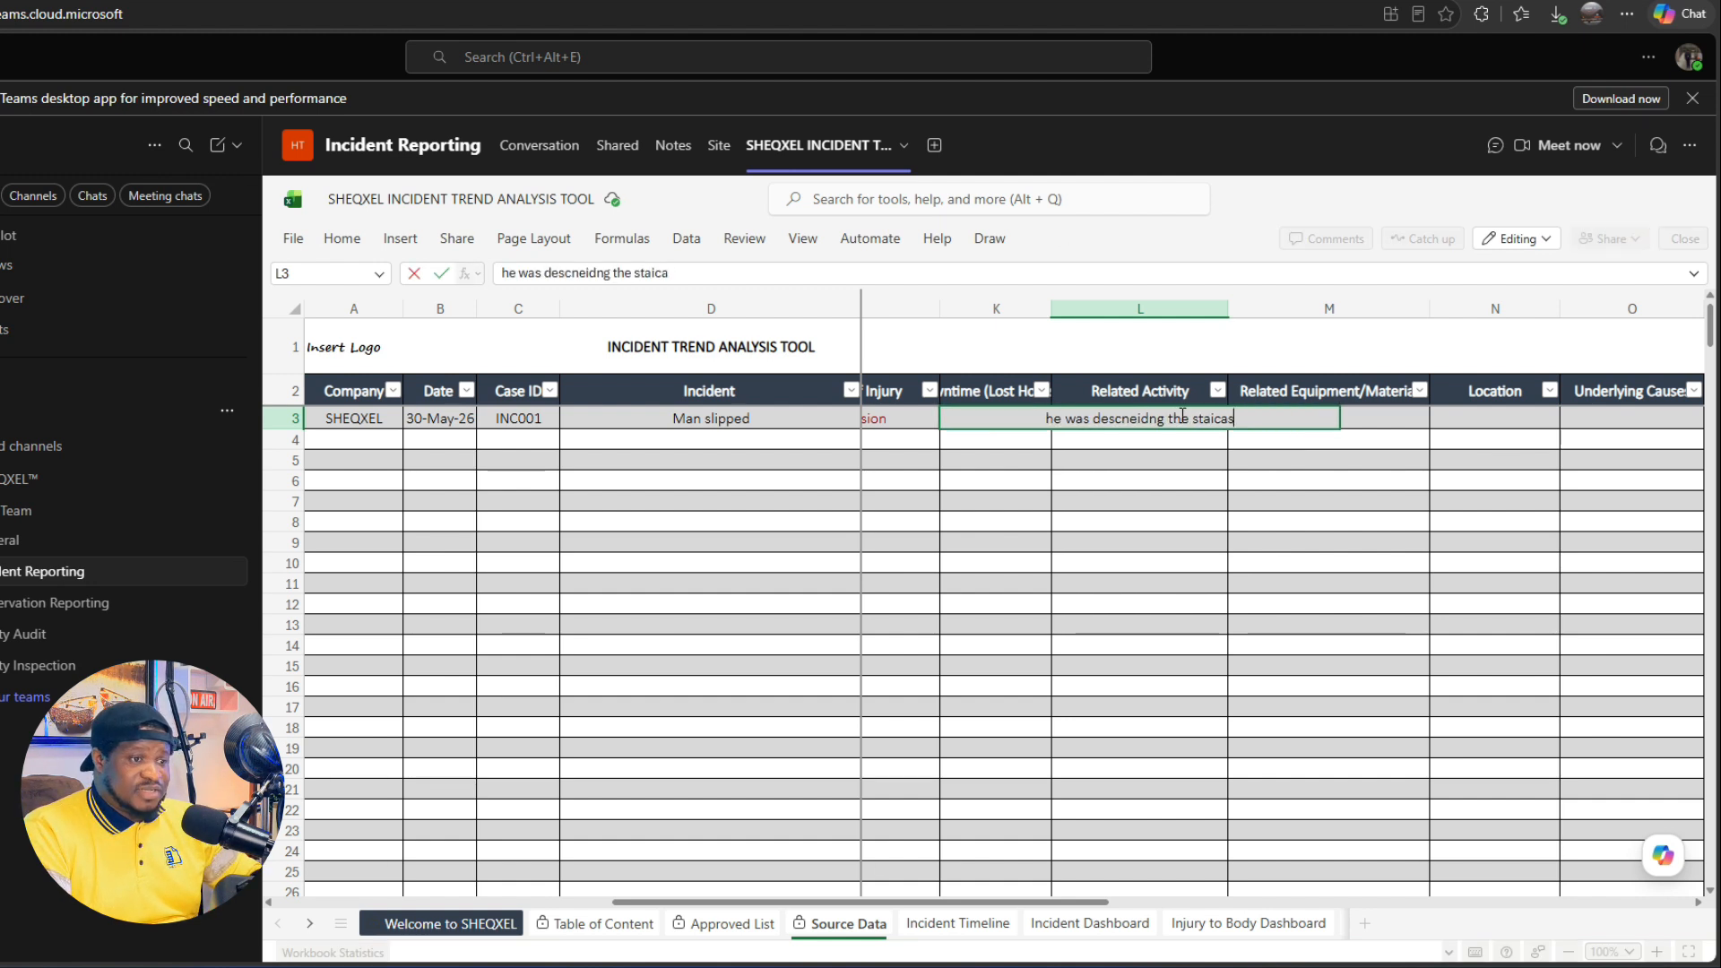
text(e)
key(Tab)
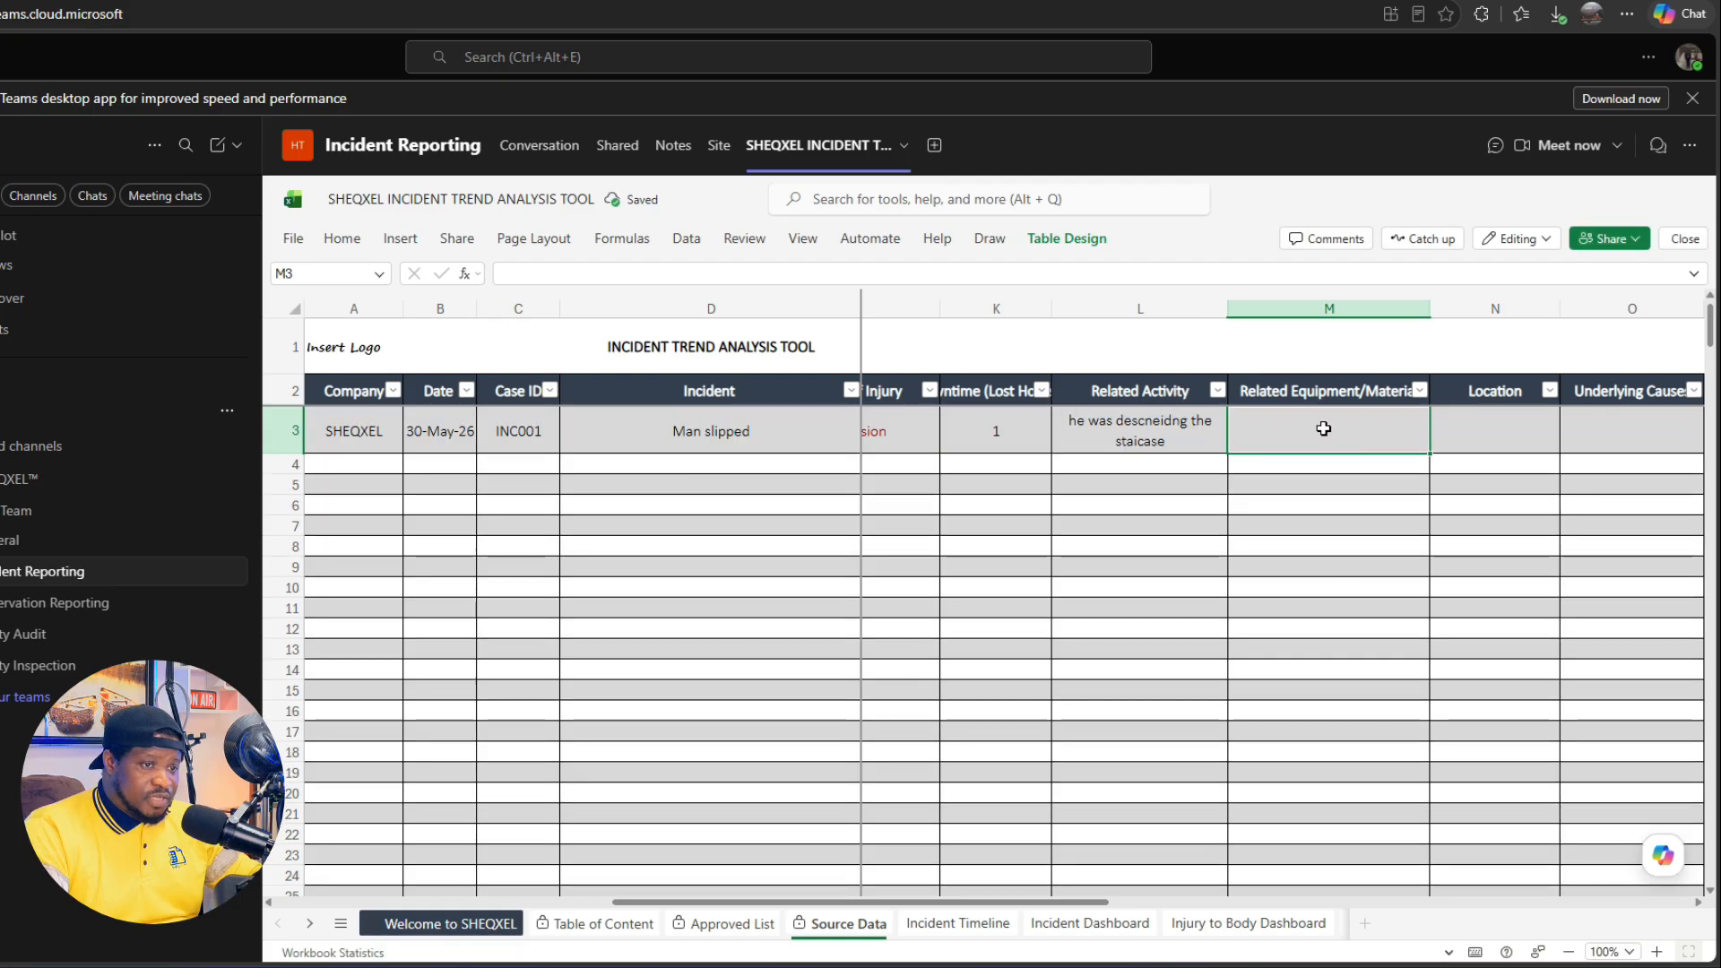
Step: Leave the related equipment cell in row 3 empty and enter "Main deck" as the Location
double_click(1327, 430)
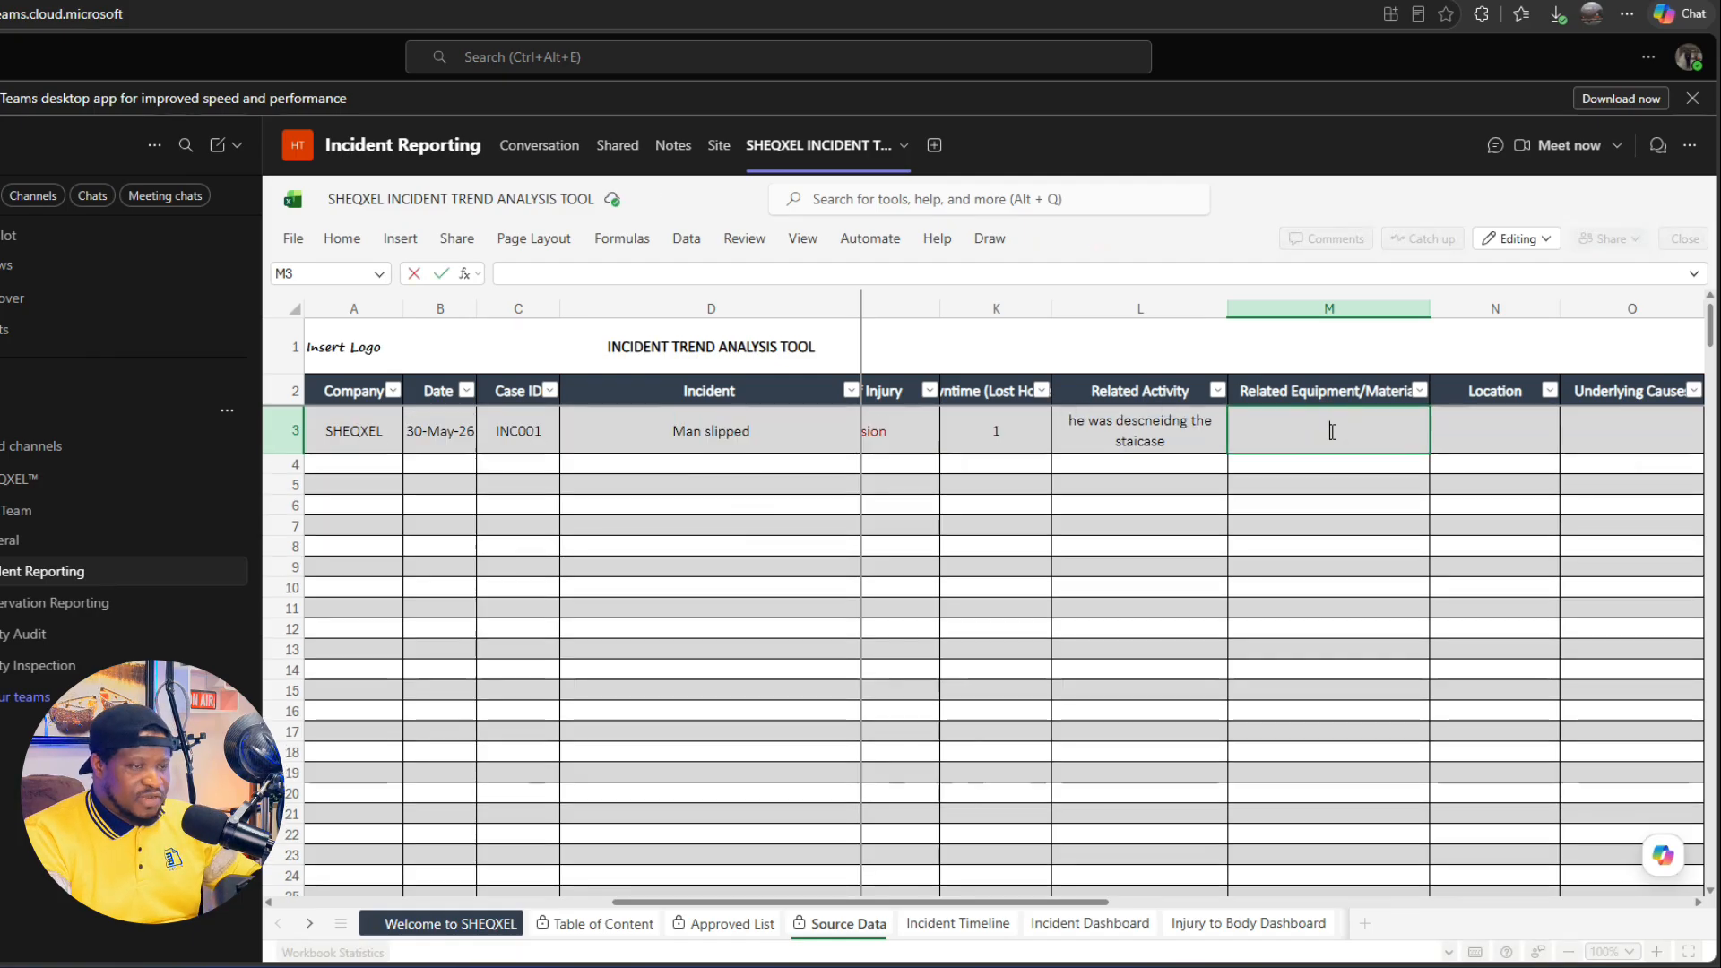
key(Tab)
click(1506, 623)
double_click(1495, 435)
click(1465, 539)
click(1490, 442)
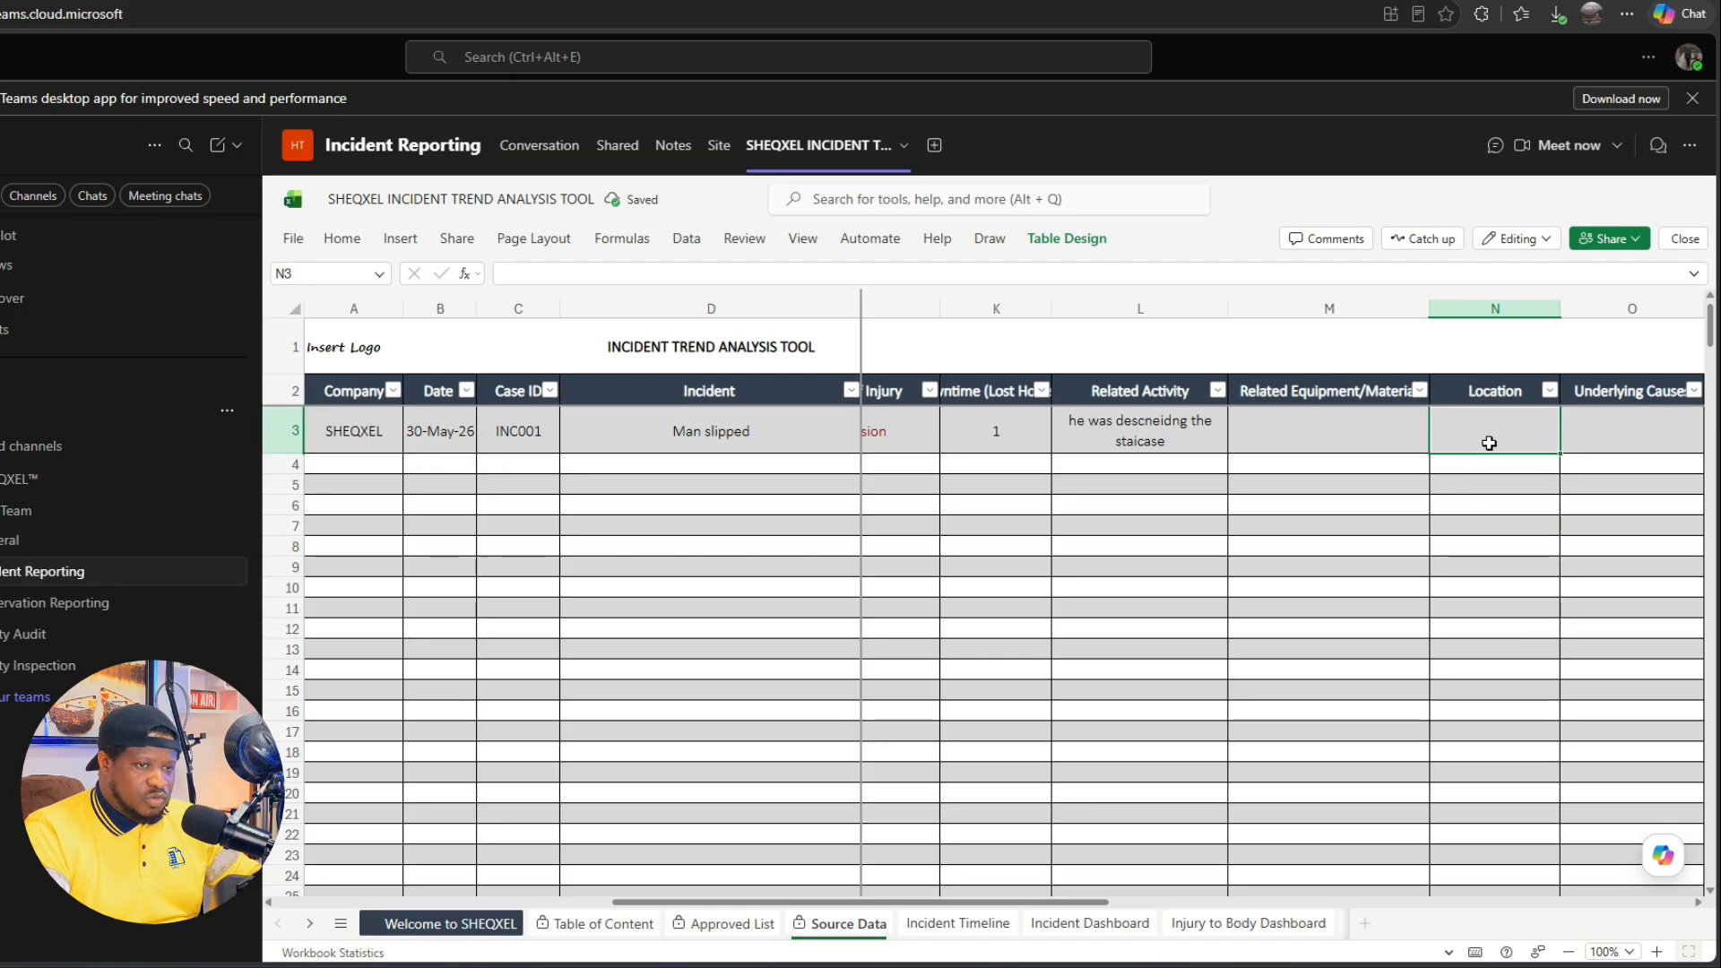
key(BackSpace)
text(Main deck)
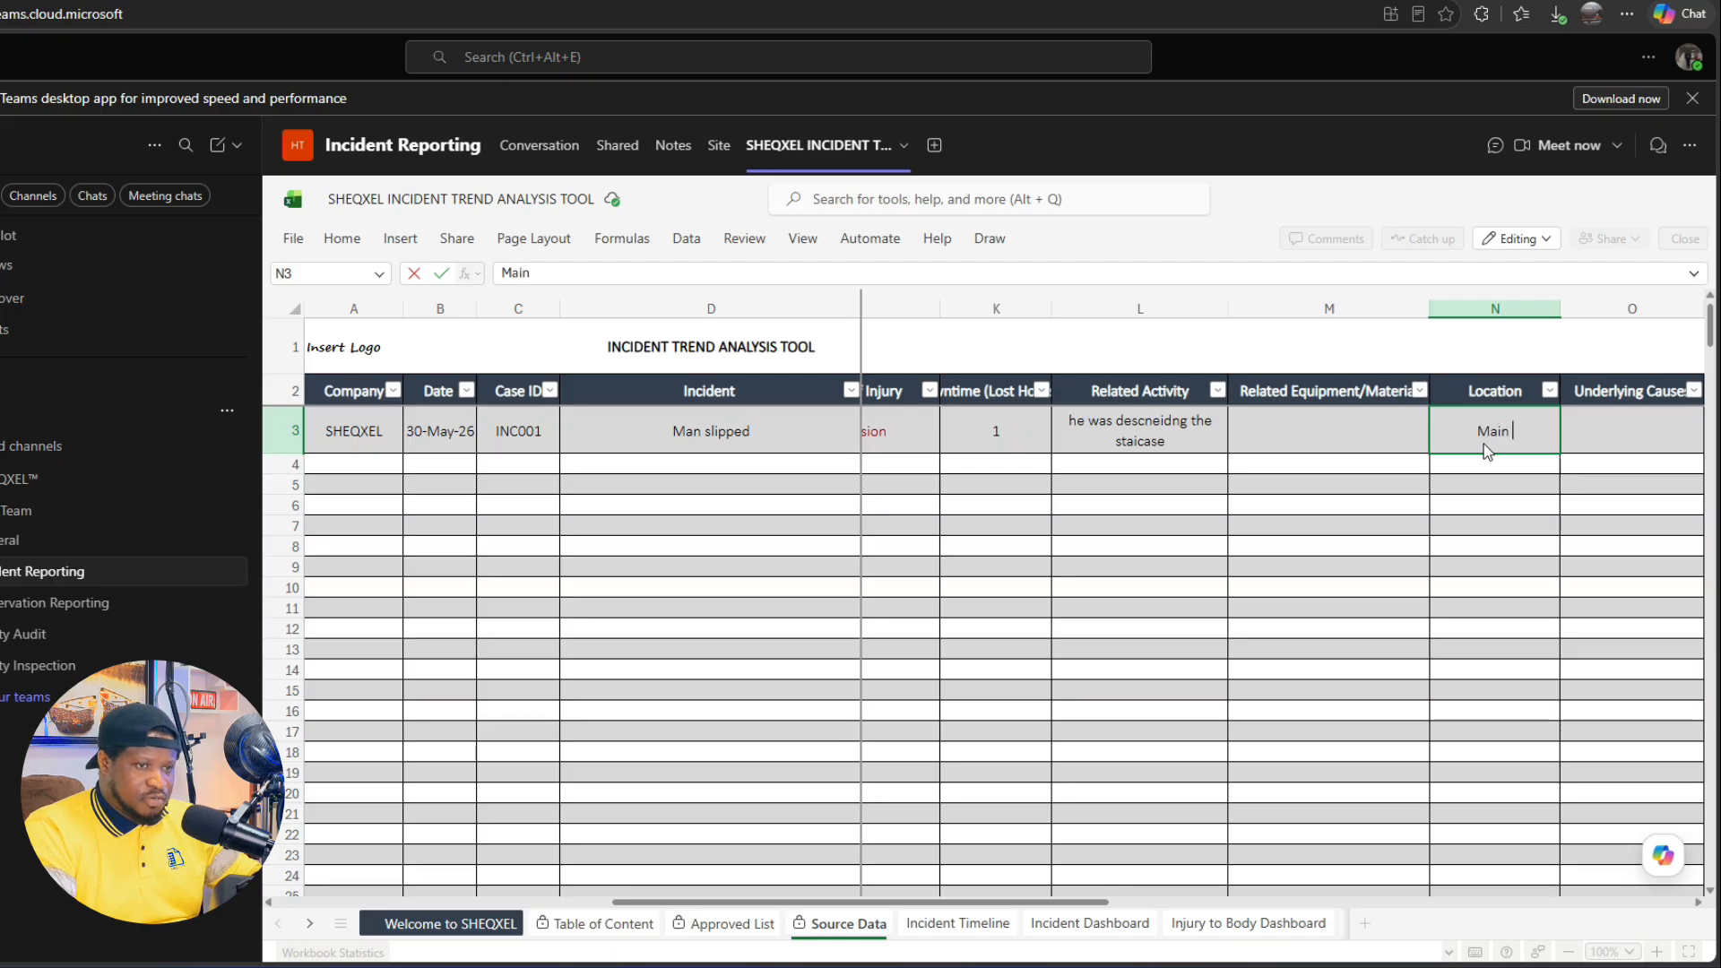
key(Tab)
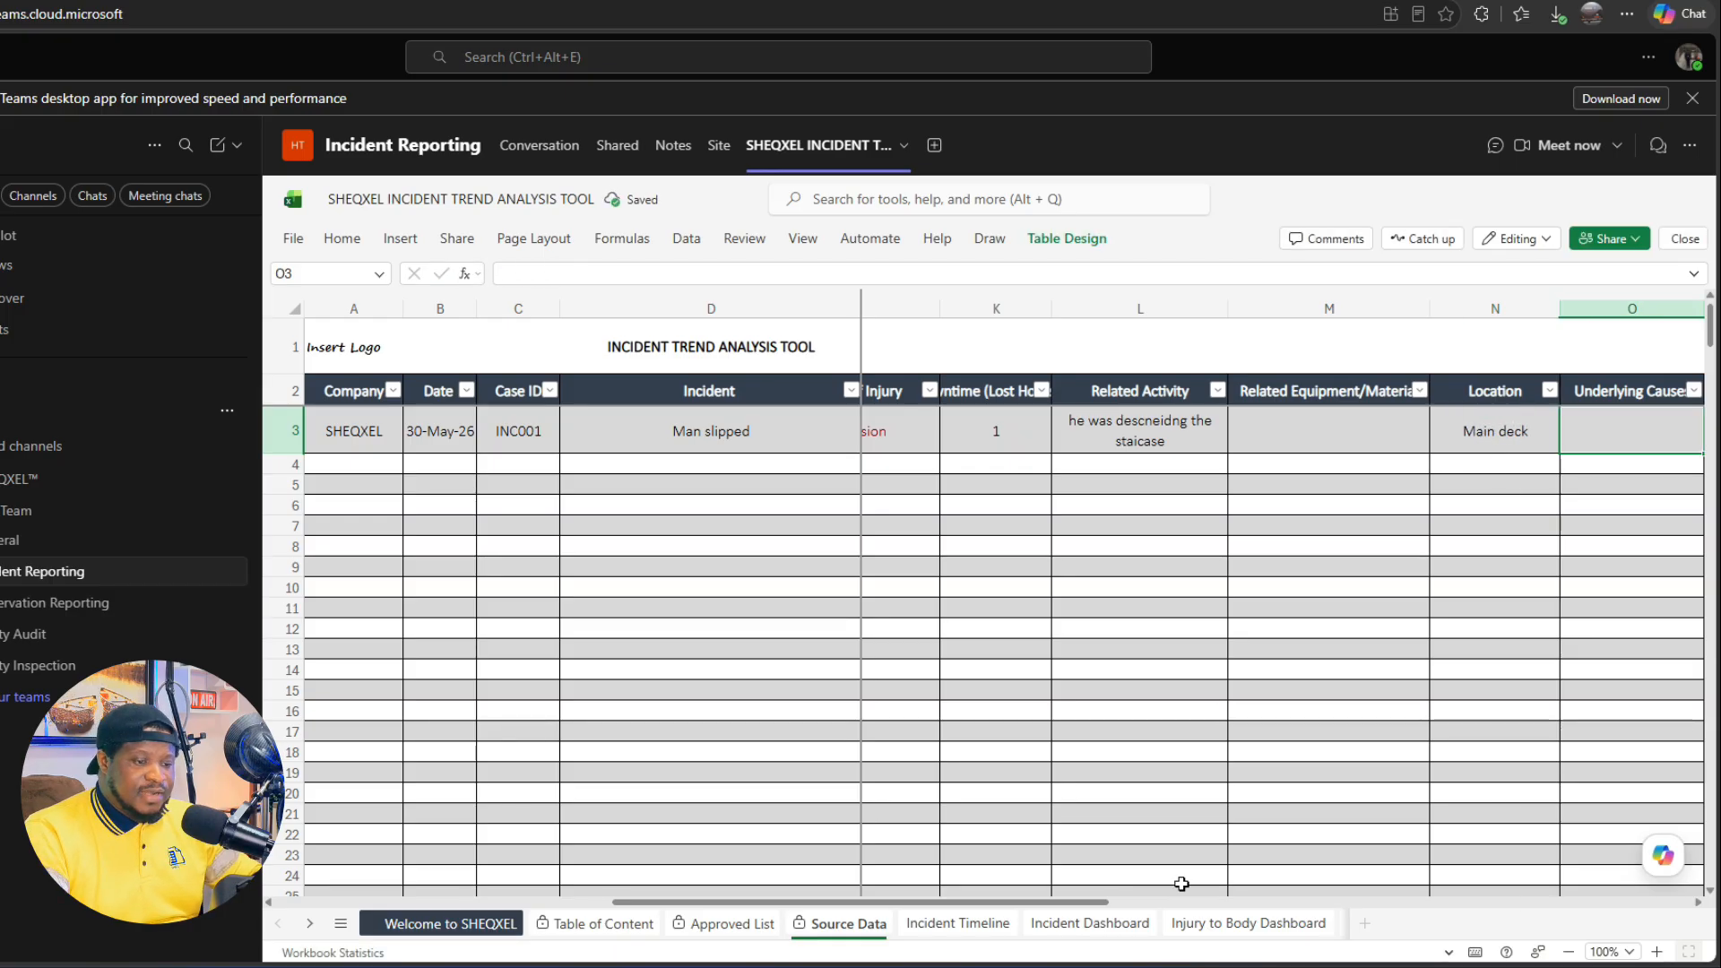
Step: Enter "Lack attention" as the Underlying Cause in row 3
drag(988, 904, 1140, 907)
click(1184, 422)
text(Lack attention)
key(Tab)
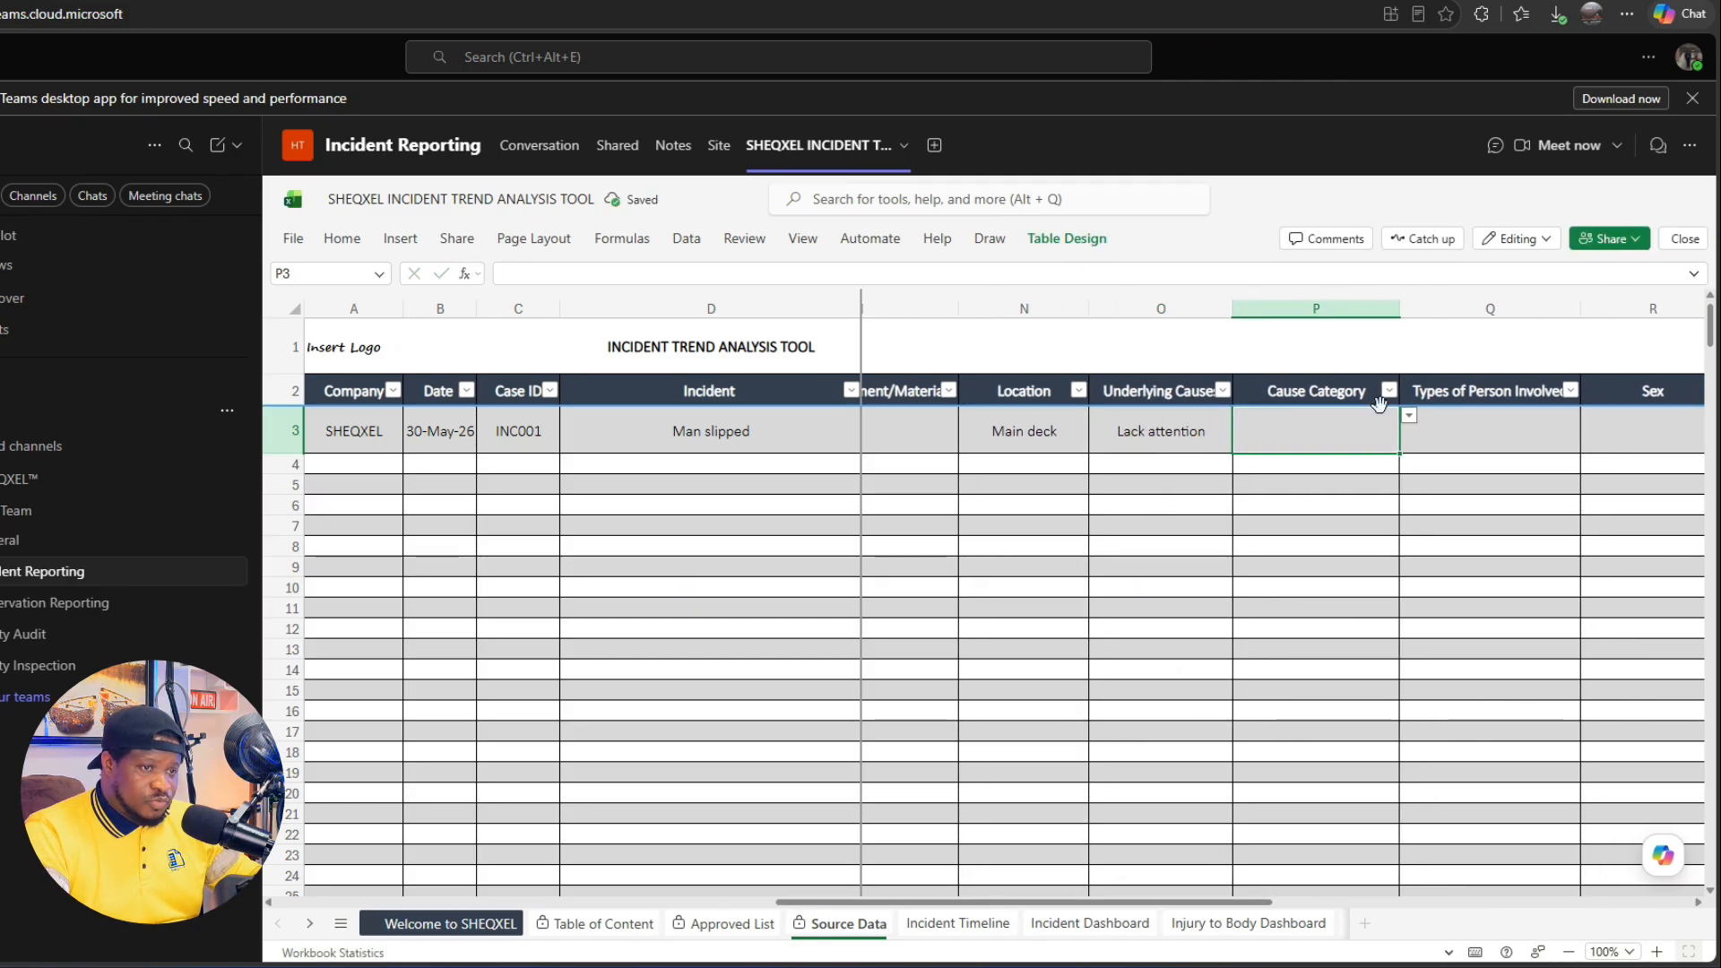
Step: Set Cause Category to Behaviorial Factor and Types of Person Involved to Own Worker(s) in row 3
click(1408, 415)
click(1329, 465)
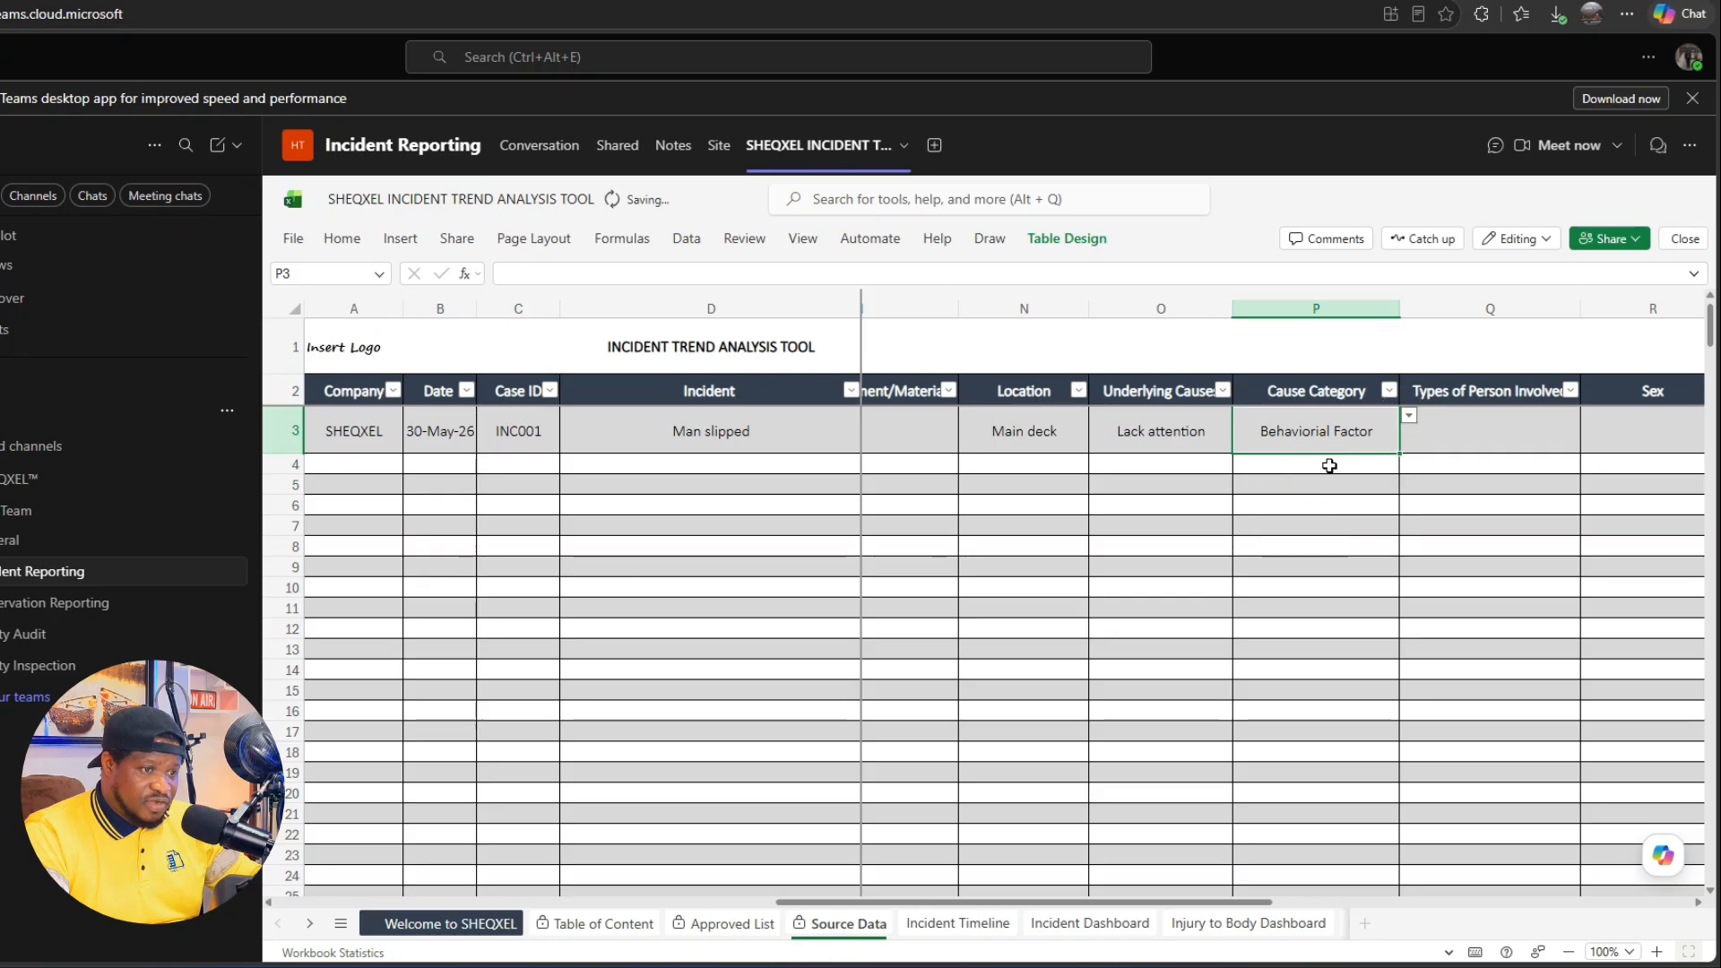
click(1524, 428)
click(1589, 416)
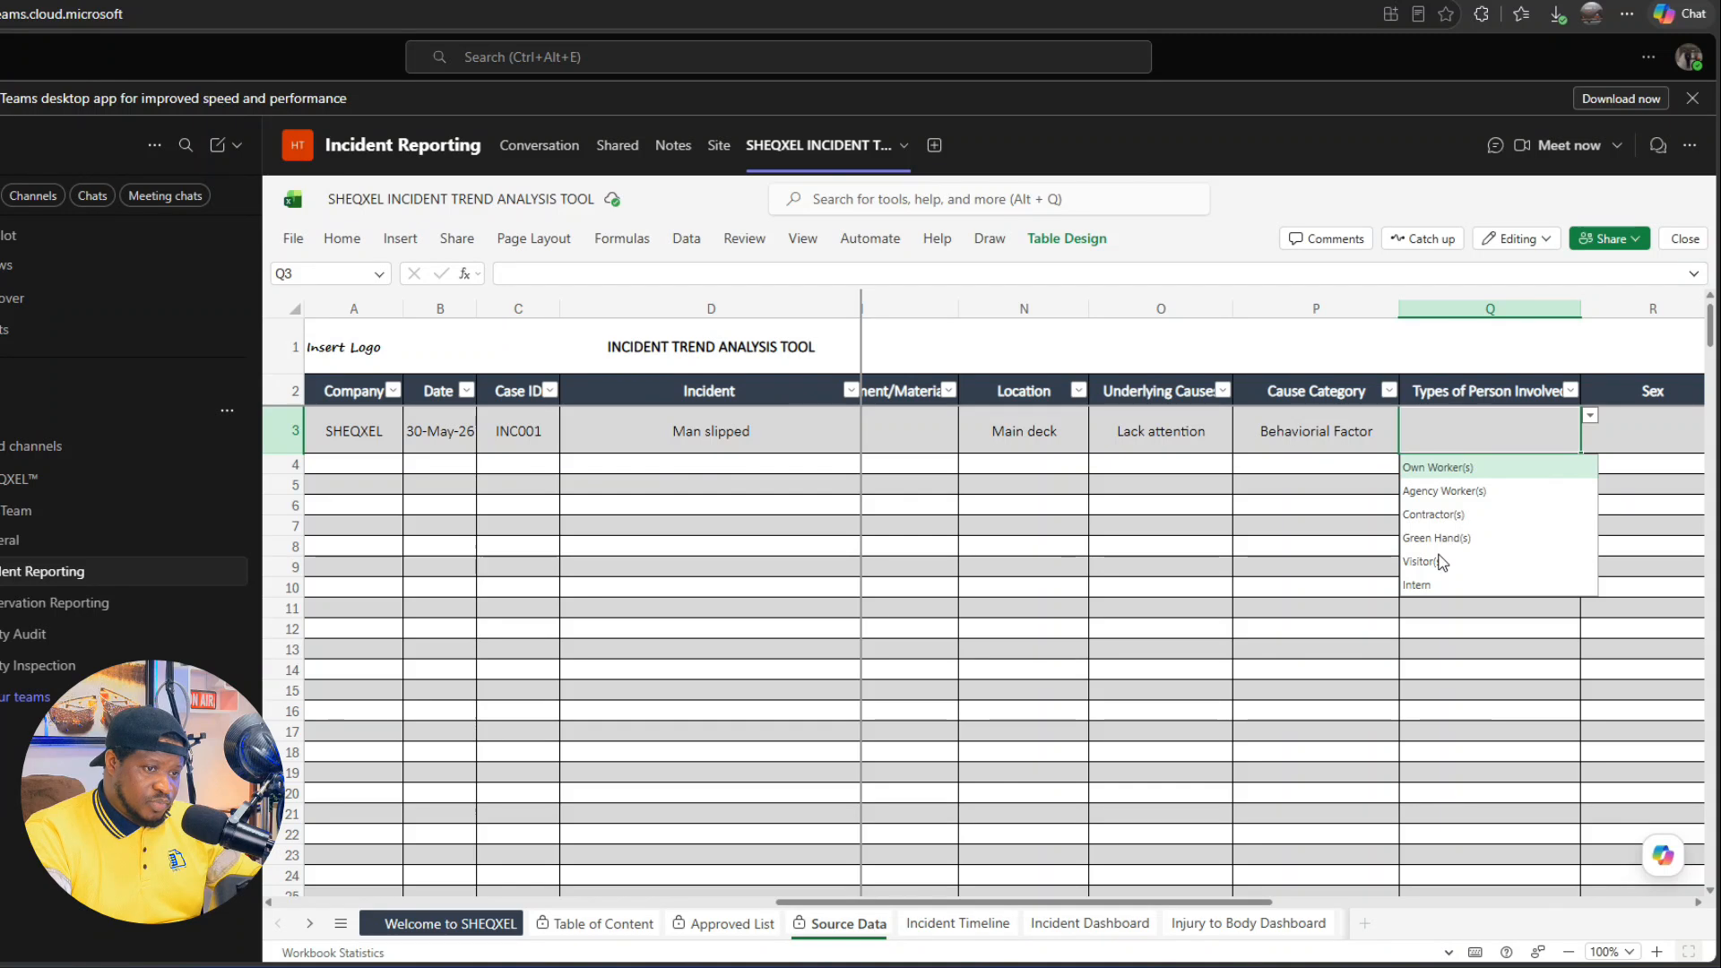
click(1441, 467)
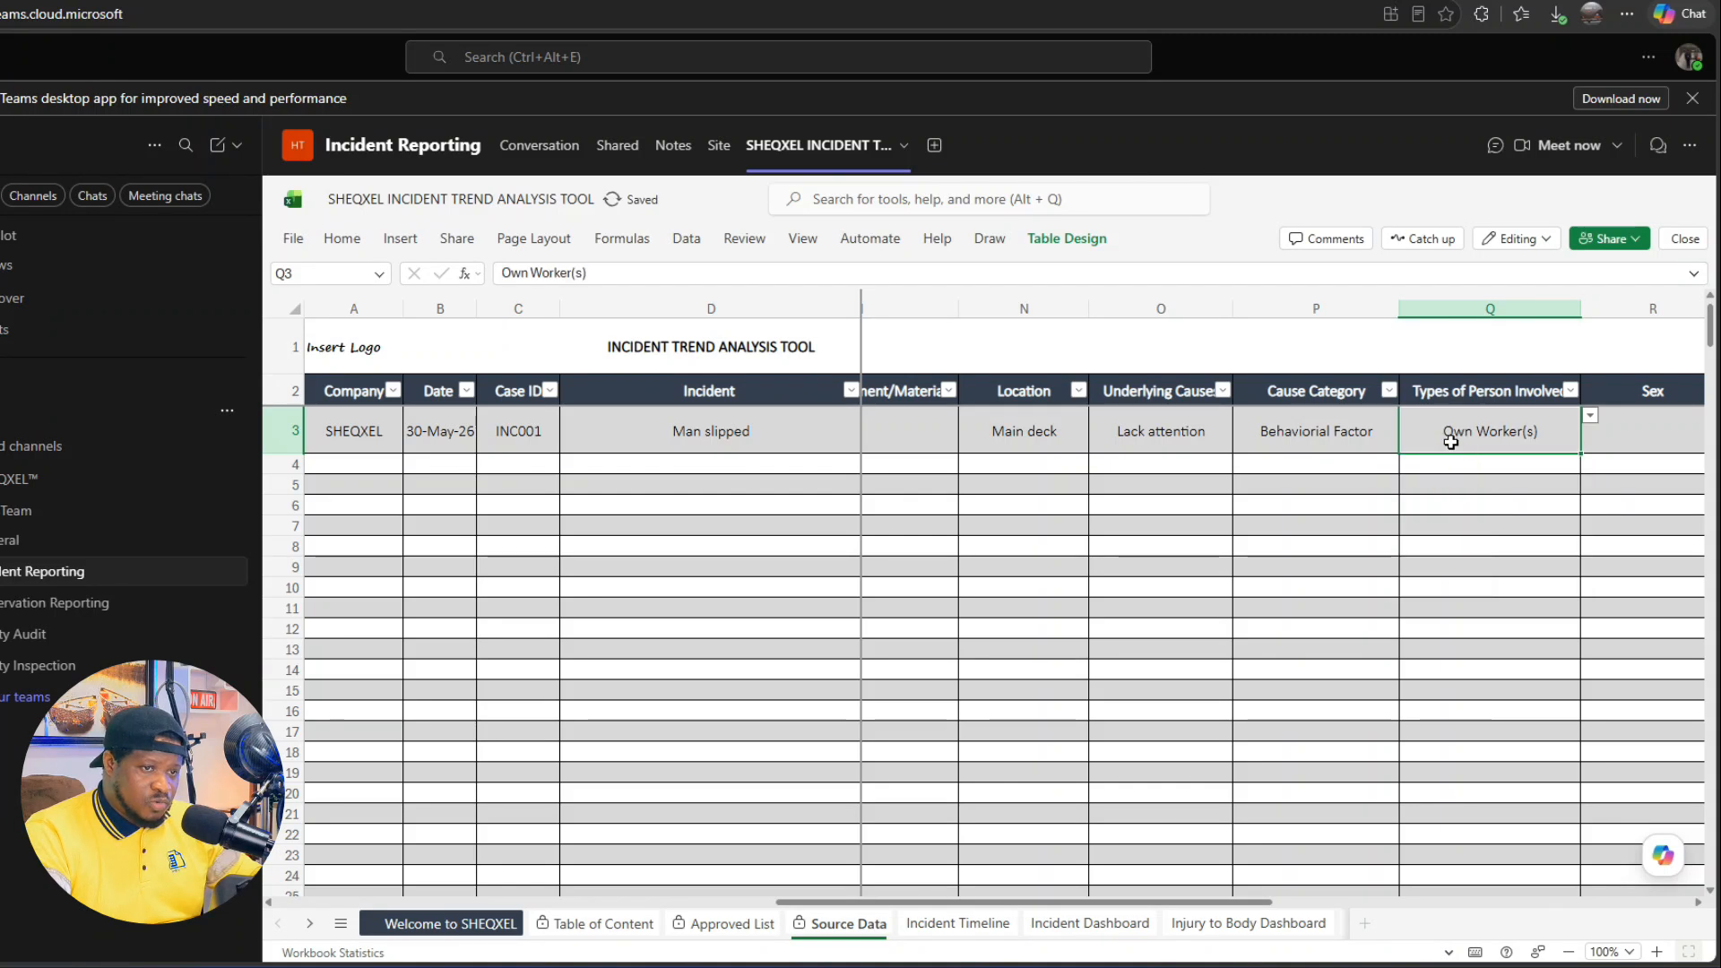
Step: Set Sex to Male for the incident in row 3
click(1652, 437)
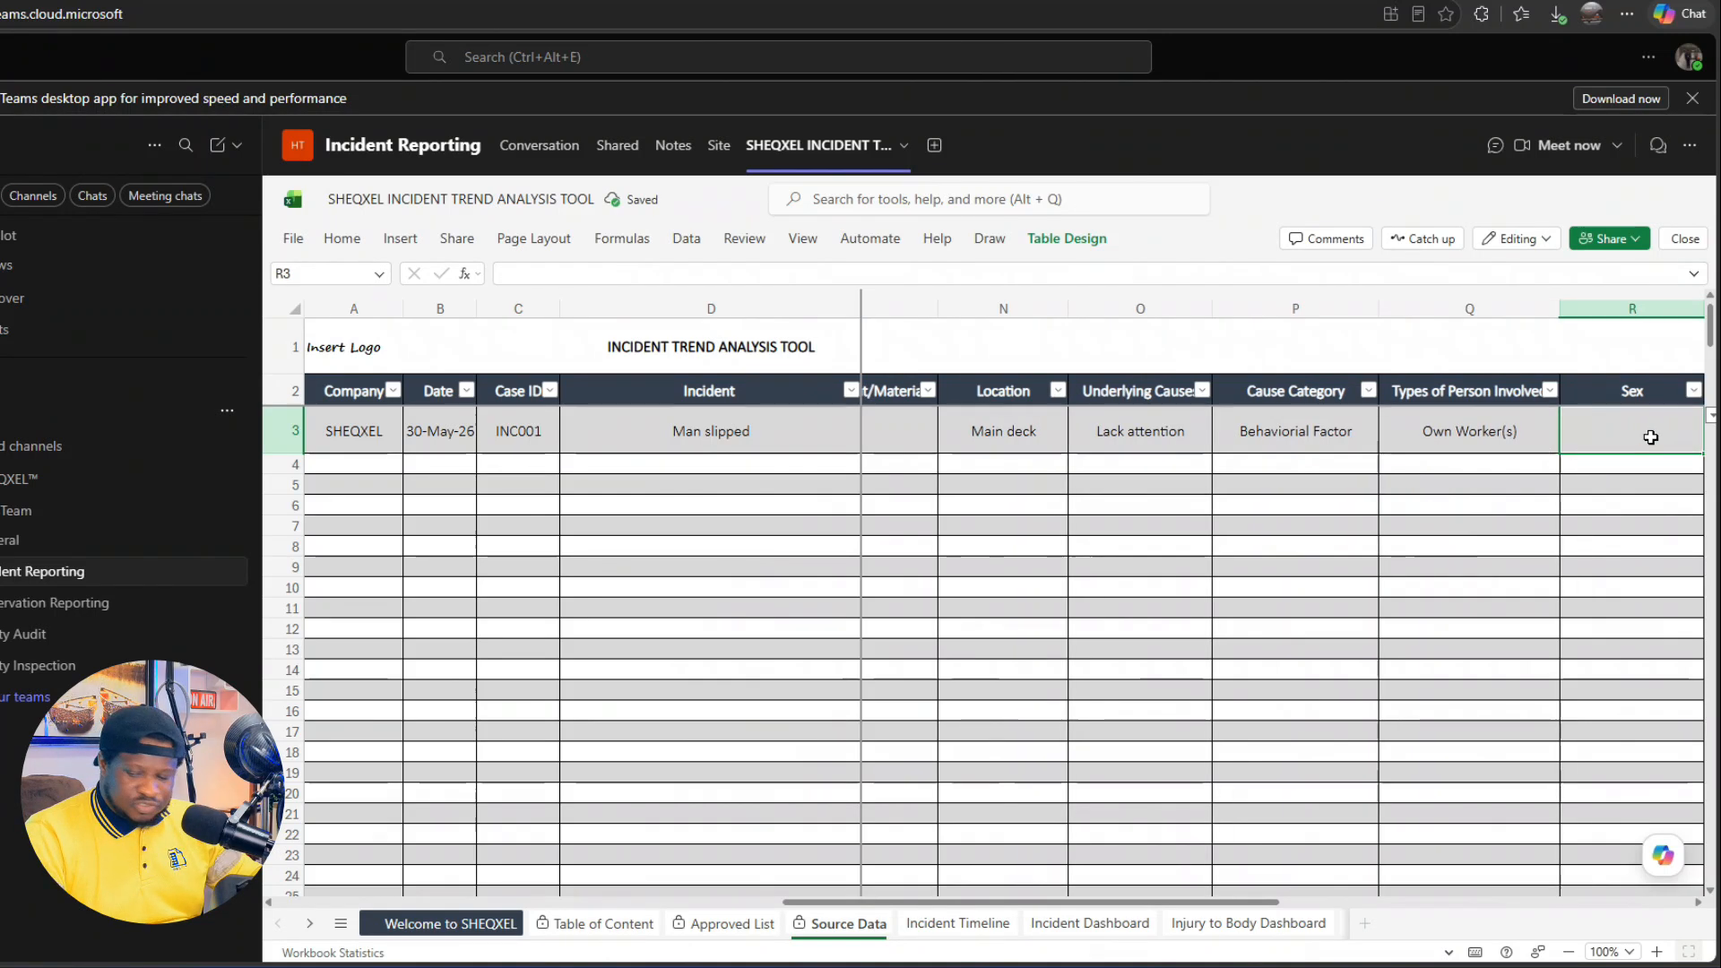
key(Right)
key(Right)
key(Right)
key(Right)
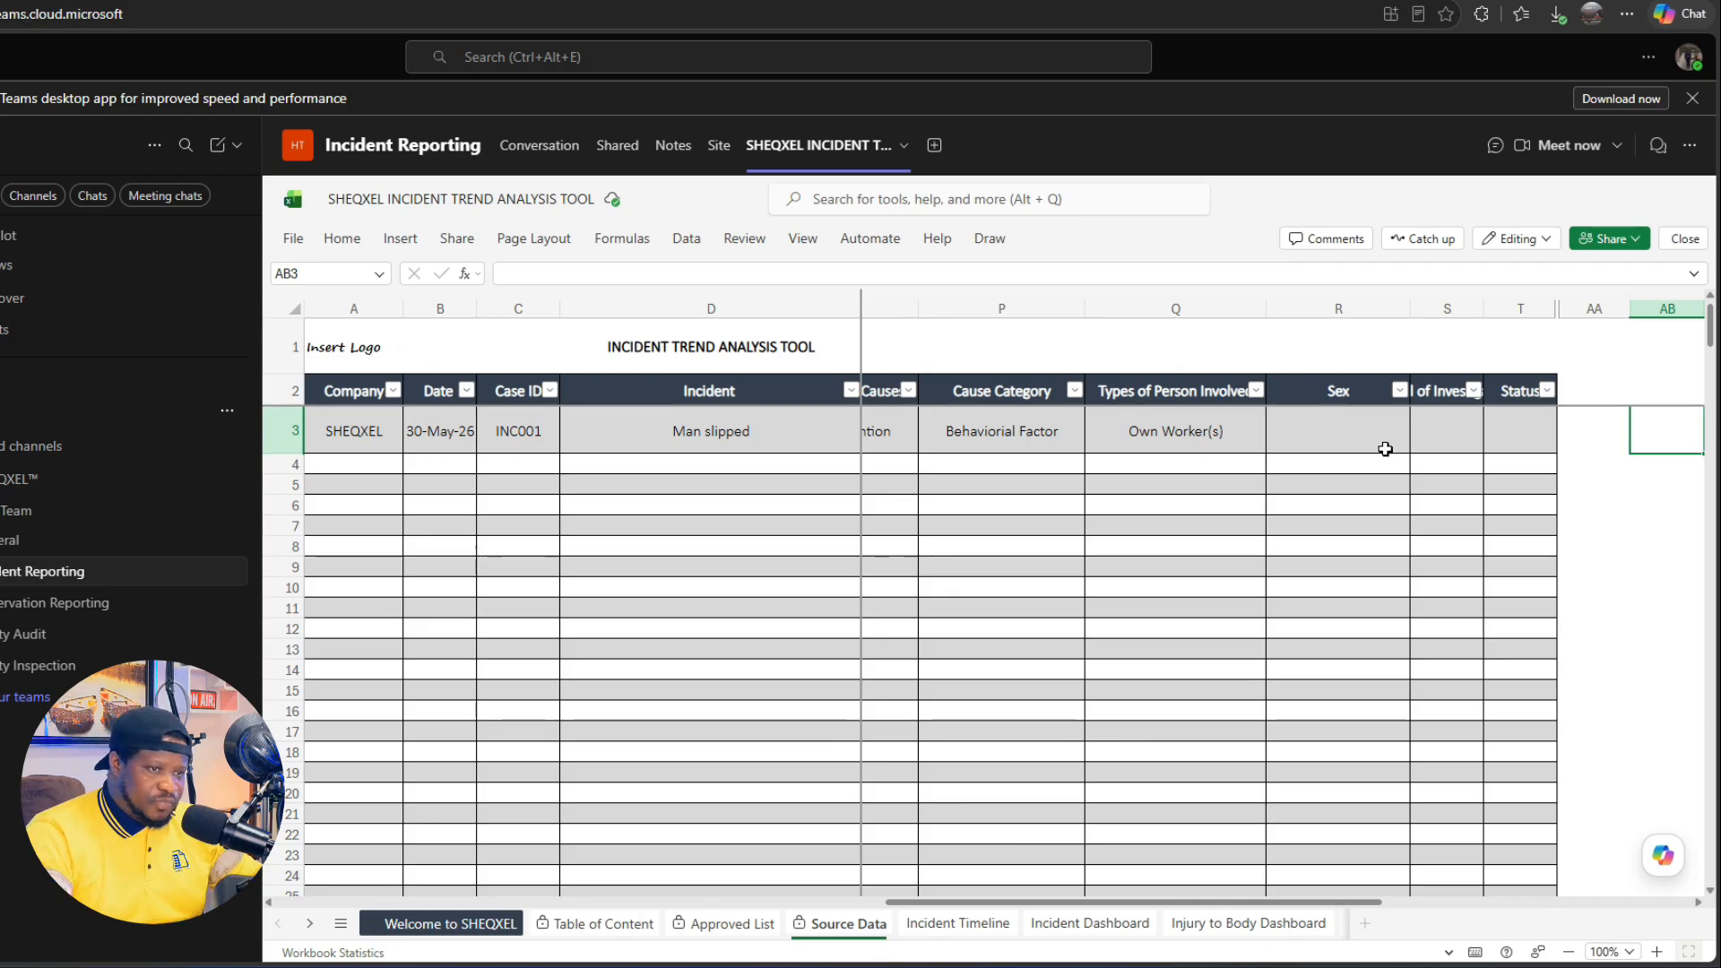
click(1385, 449)
click(1419, 415)
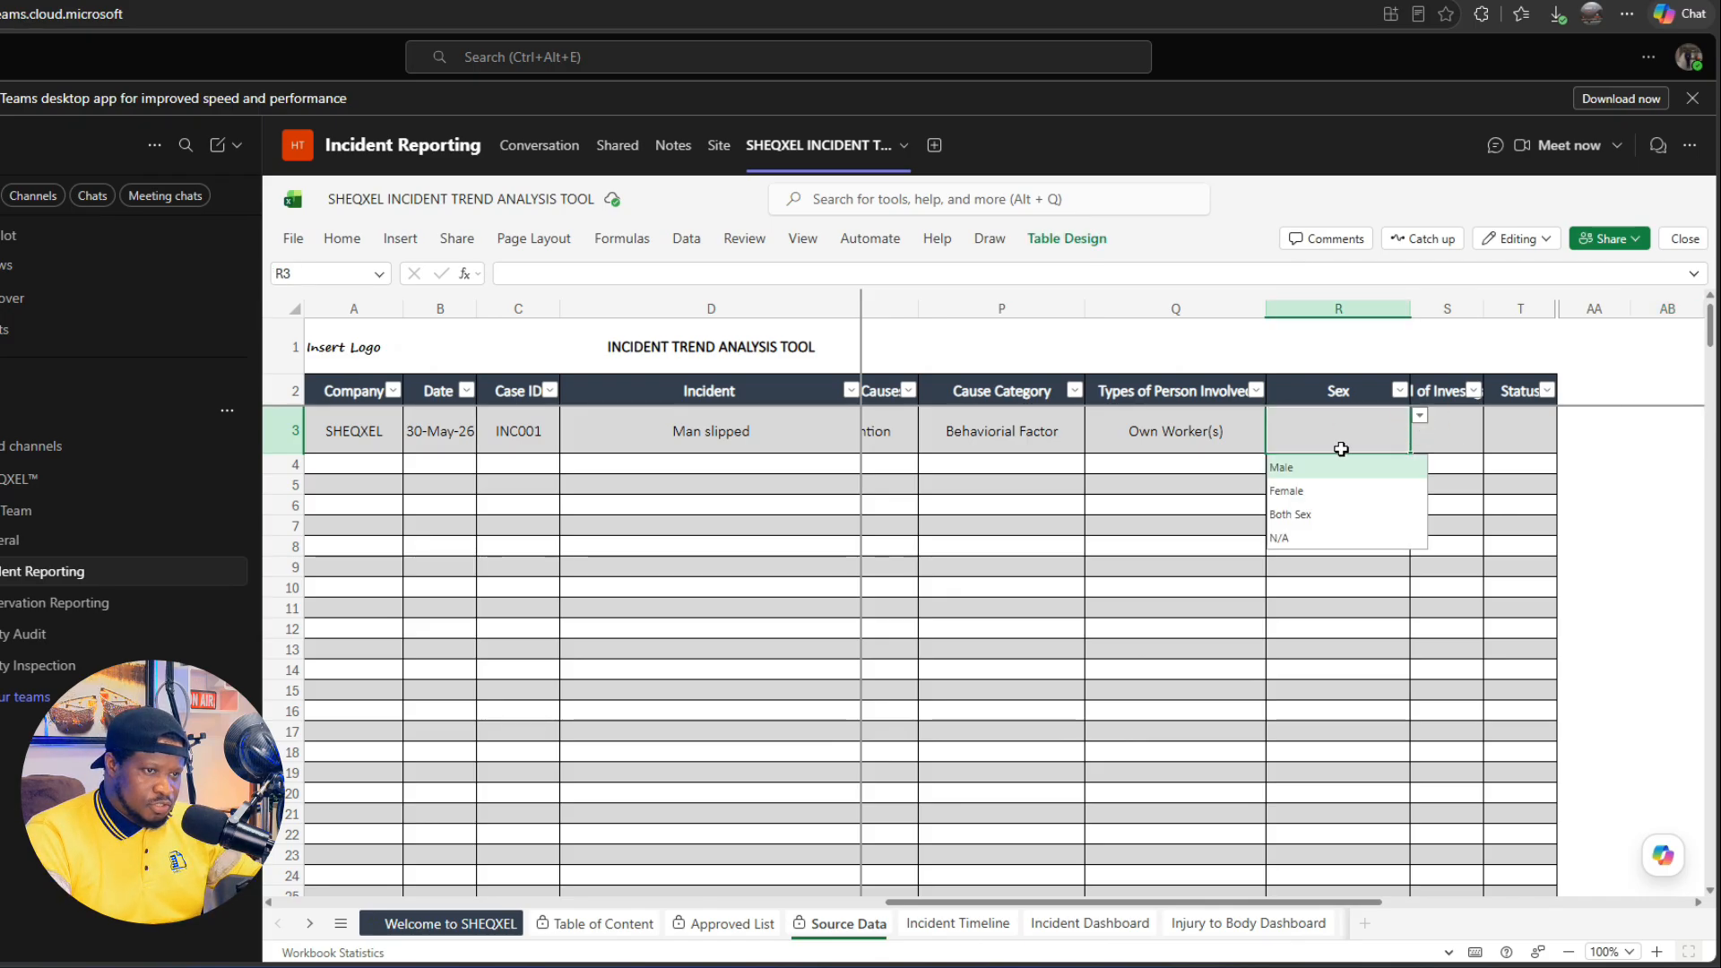
click(1283, 468)
Step: Set the investigation column to Not Required in row 3 and choose a Status for the incident
click(1440, 438)
click(1492, 418)
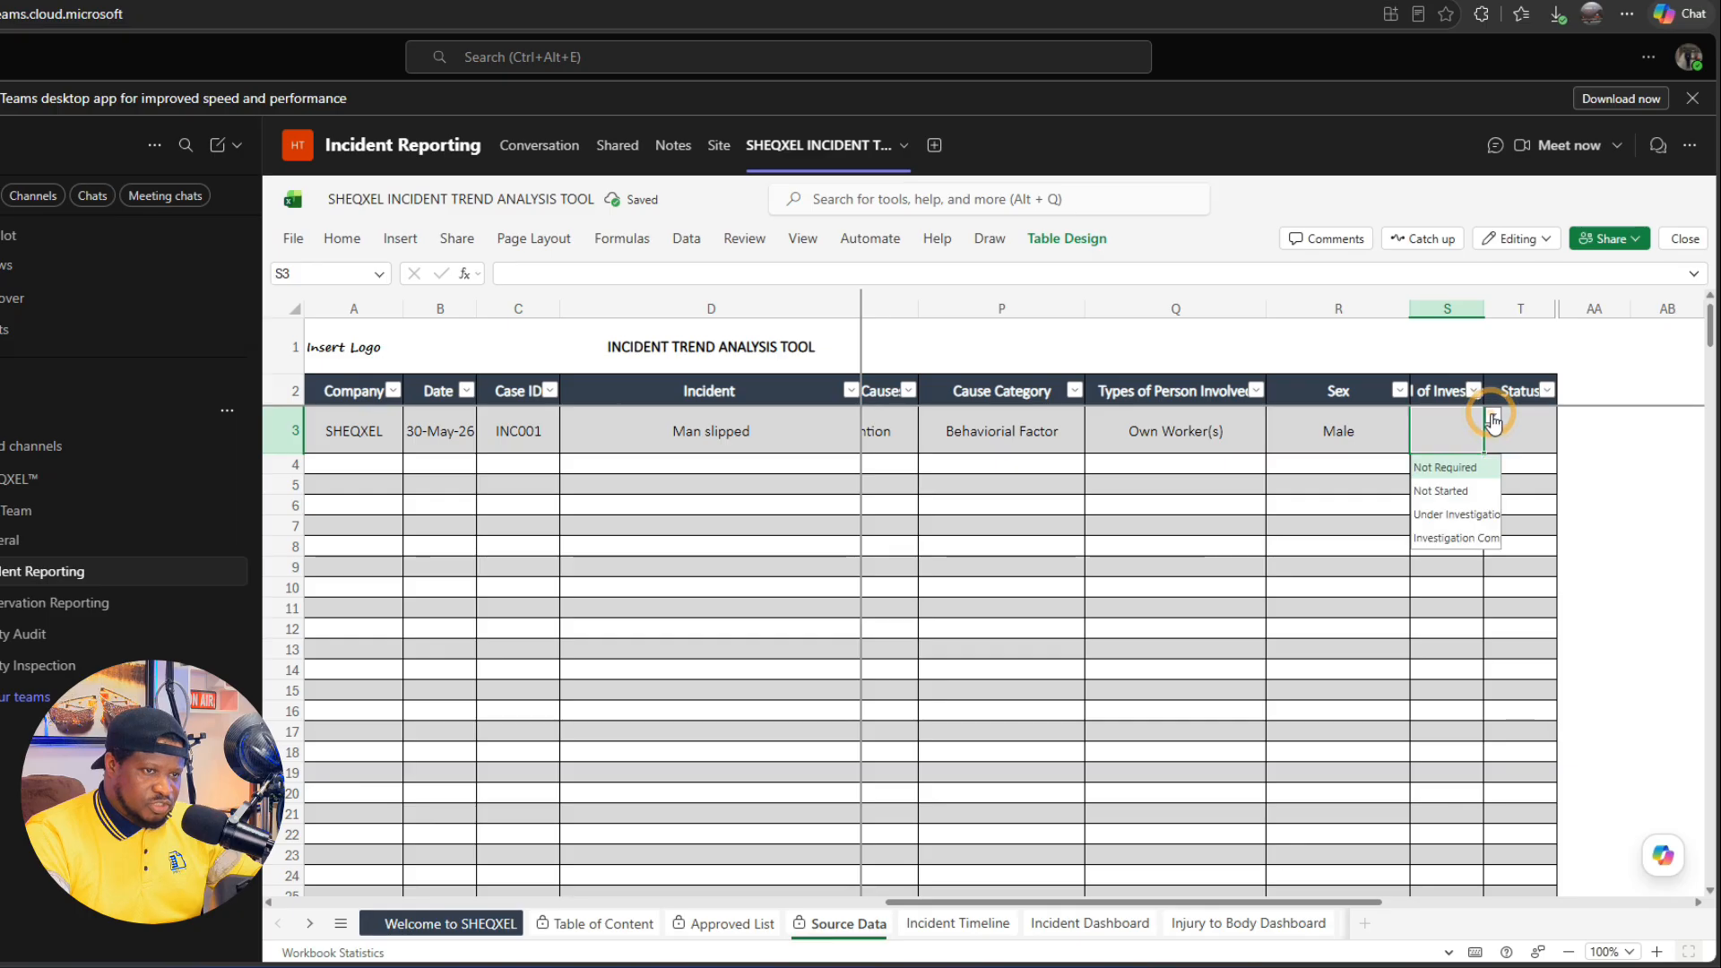
click(1444, 467)
click(1534, 433)
click(1566, 416)
click(1504, 489)
Step: Go to the Incident Dashboard sheet and refresh all of the workbook's data
click(1084, 923)
click(686, 238)
click(529, 299)
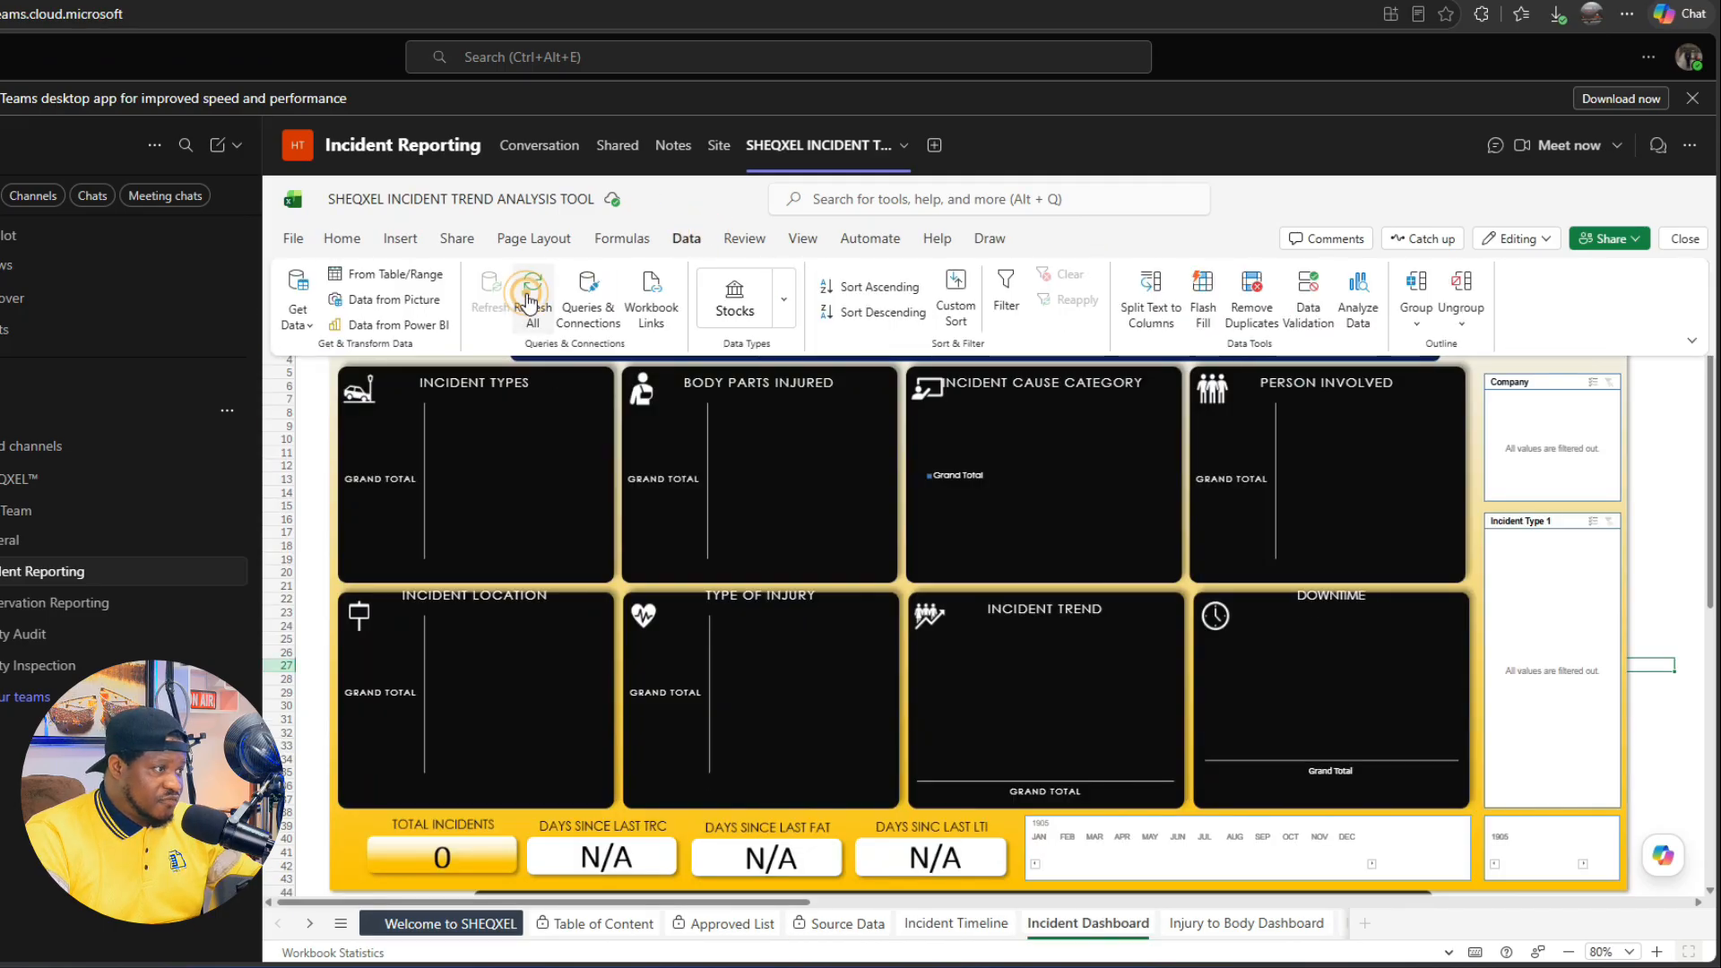
click(293, 239)
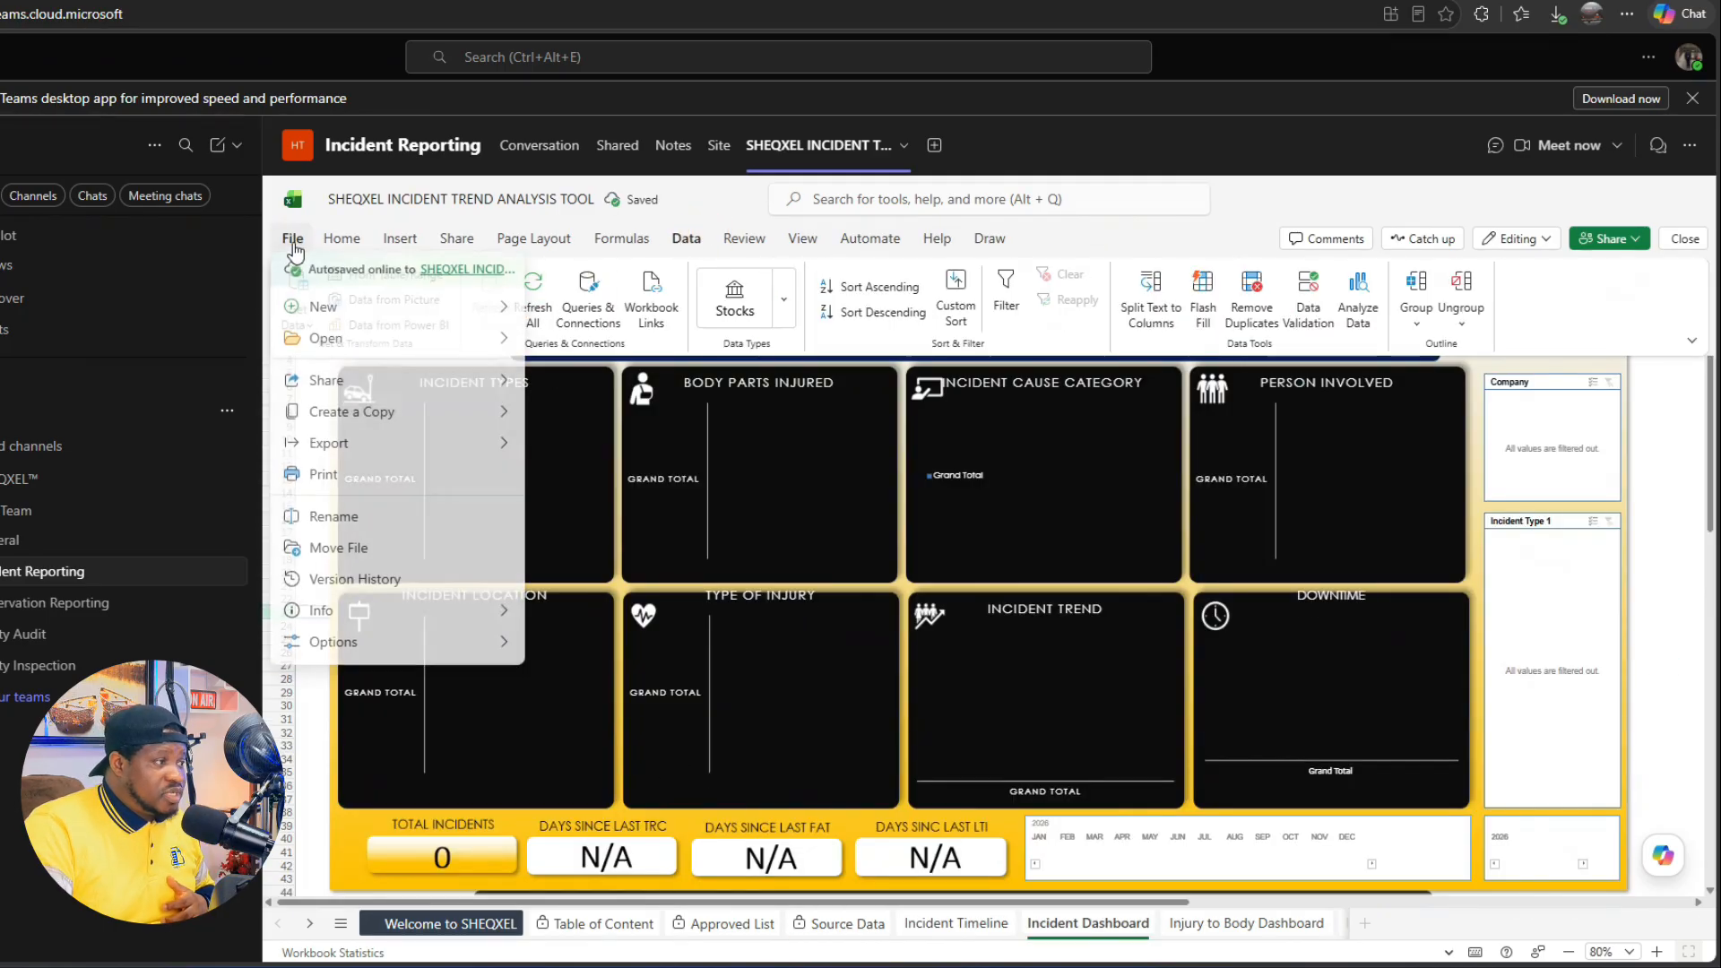
mouse_move(415, 615)
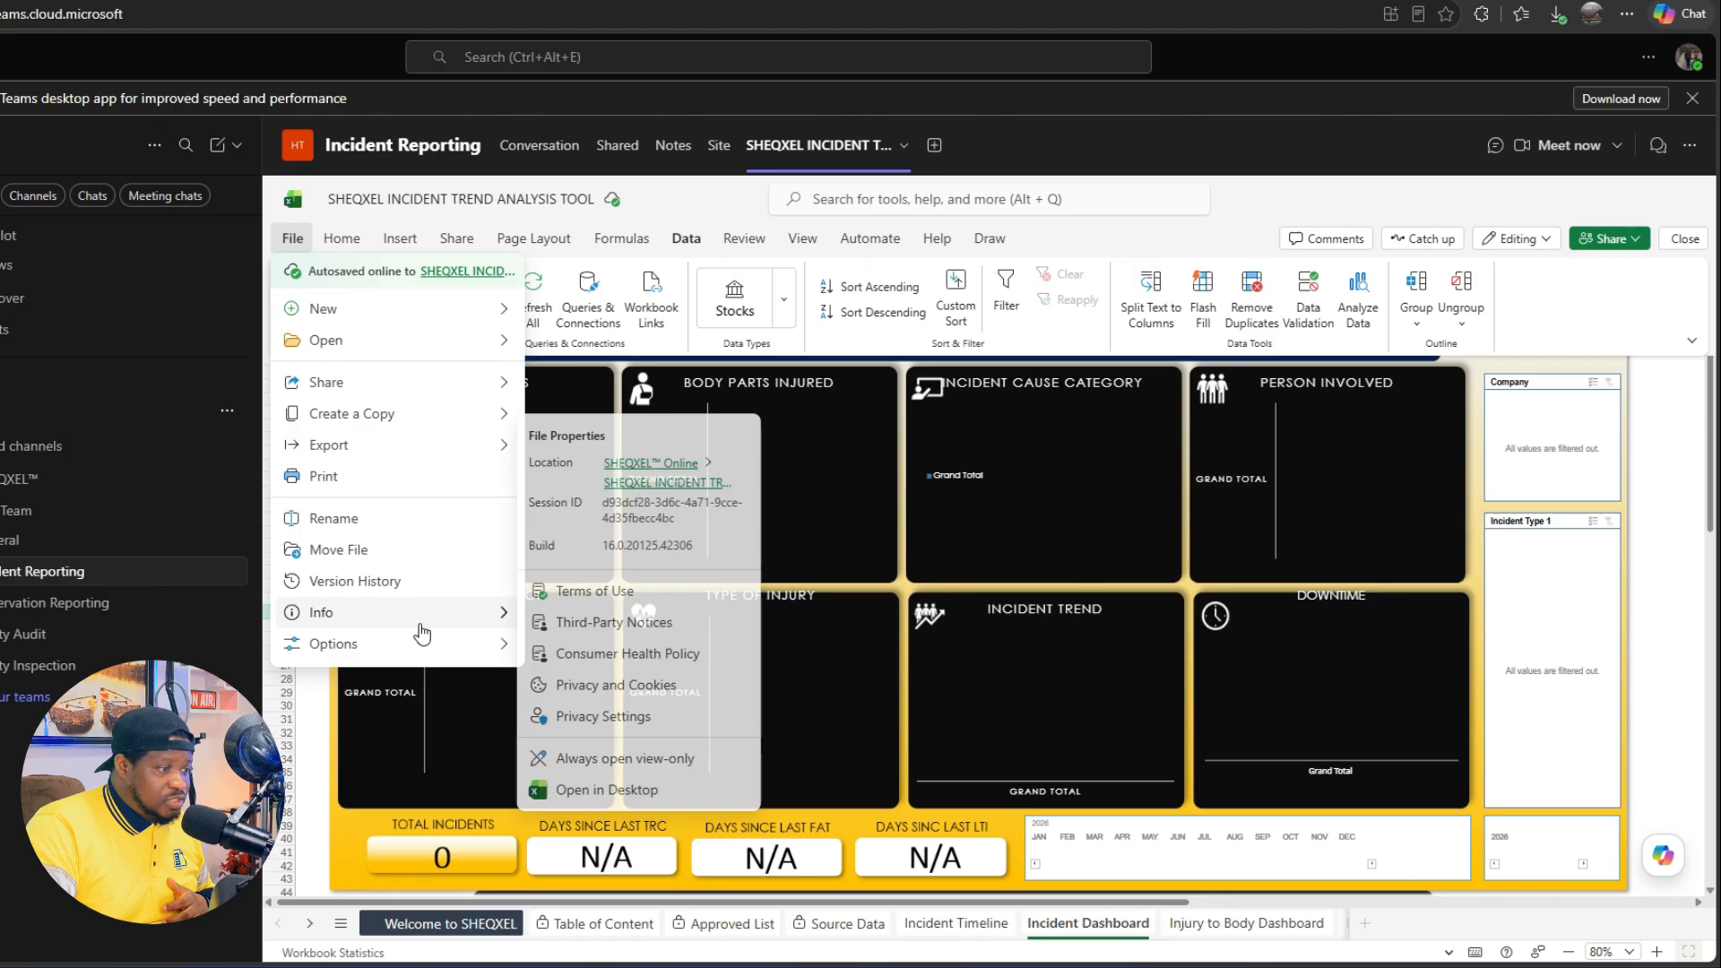
click(654, 789)
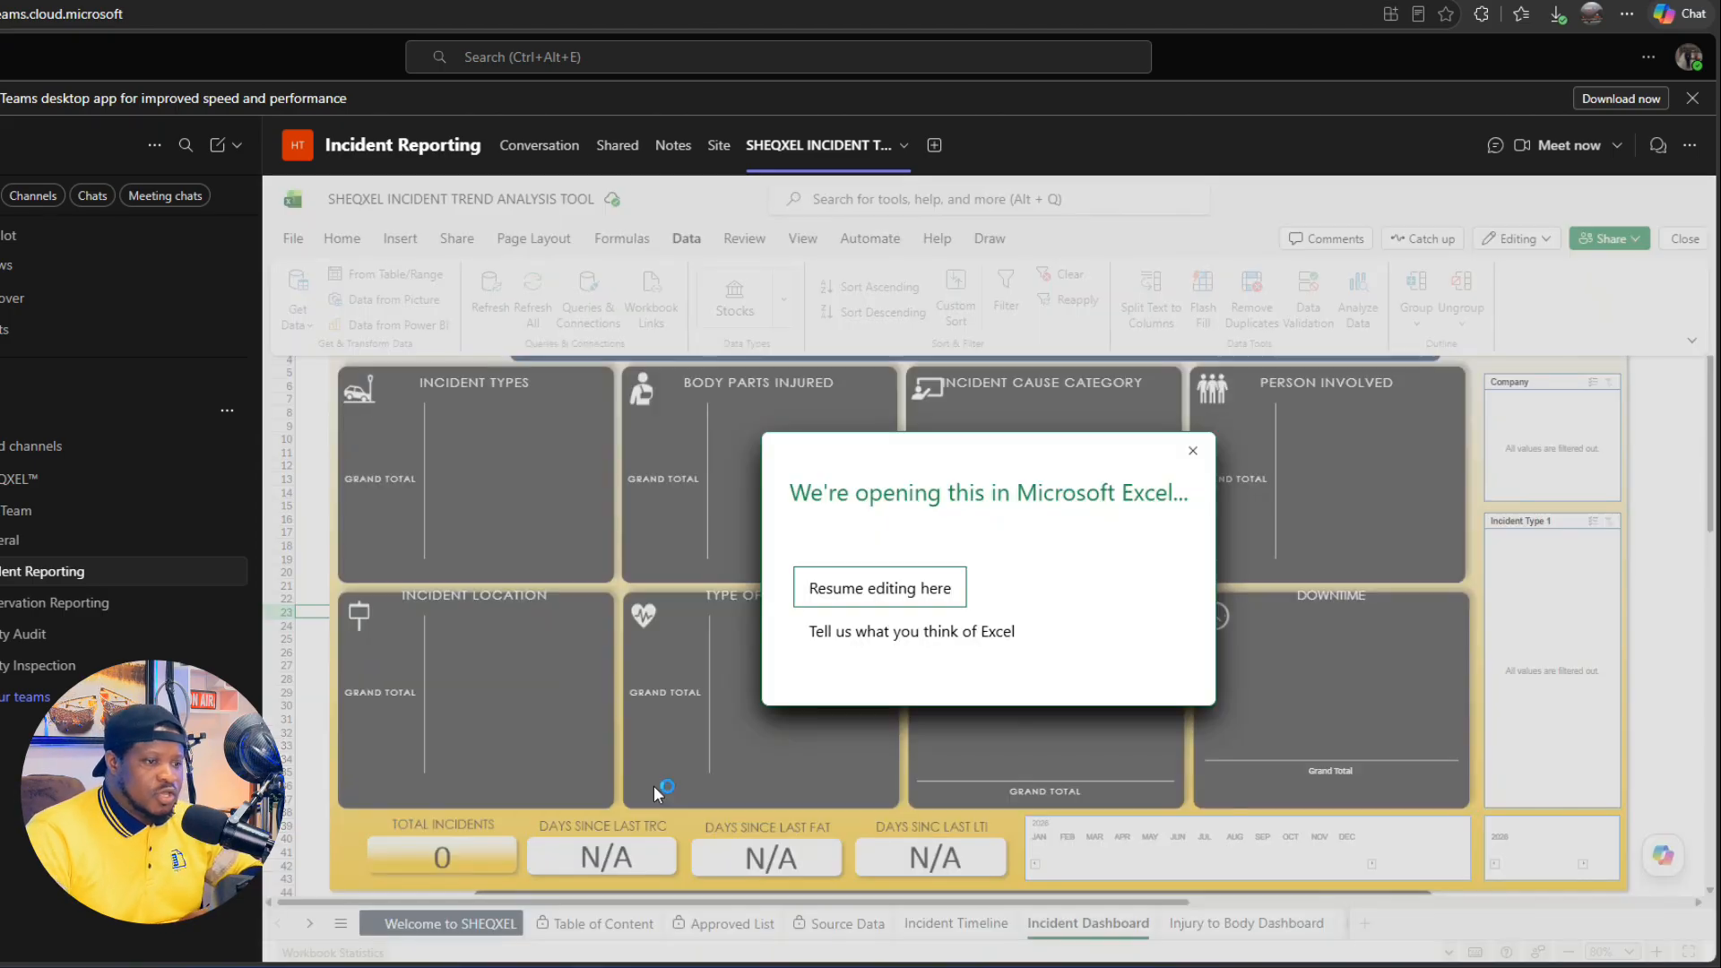
click(874, 595)
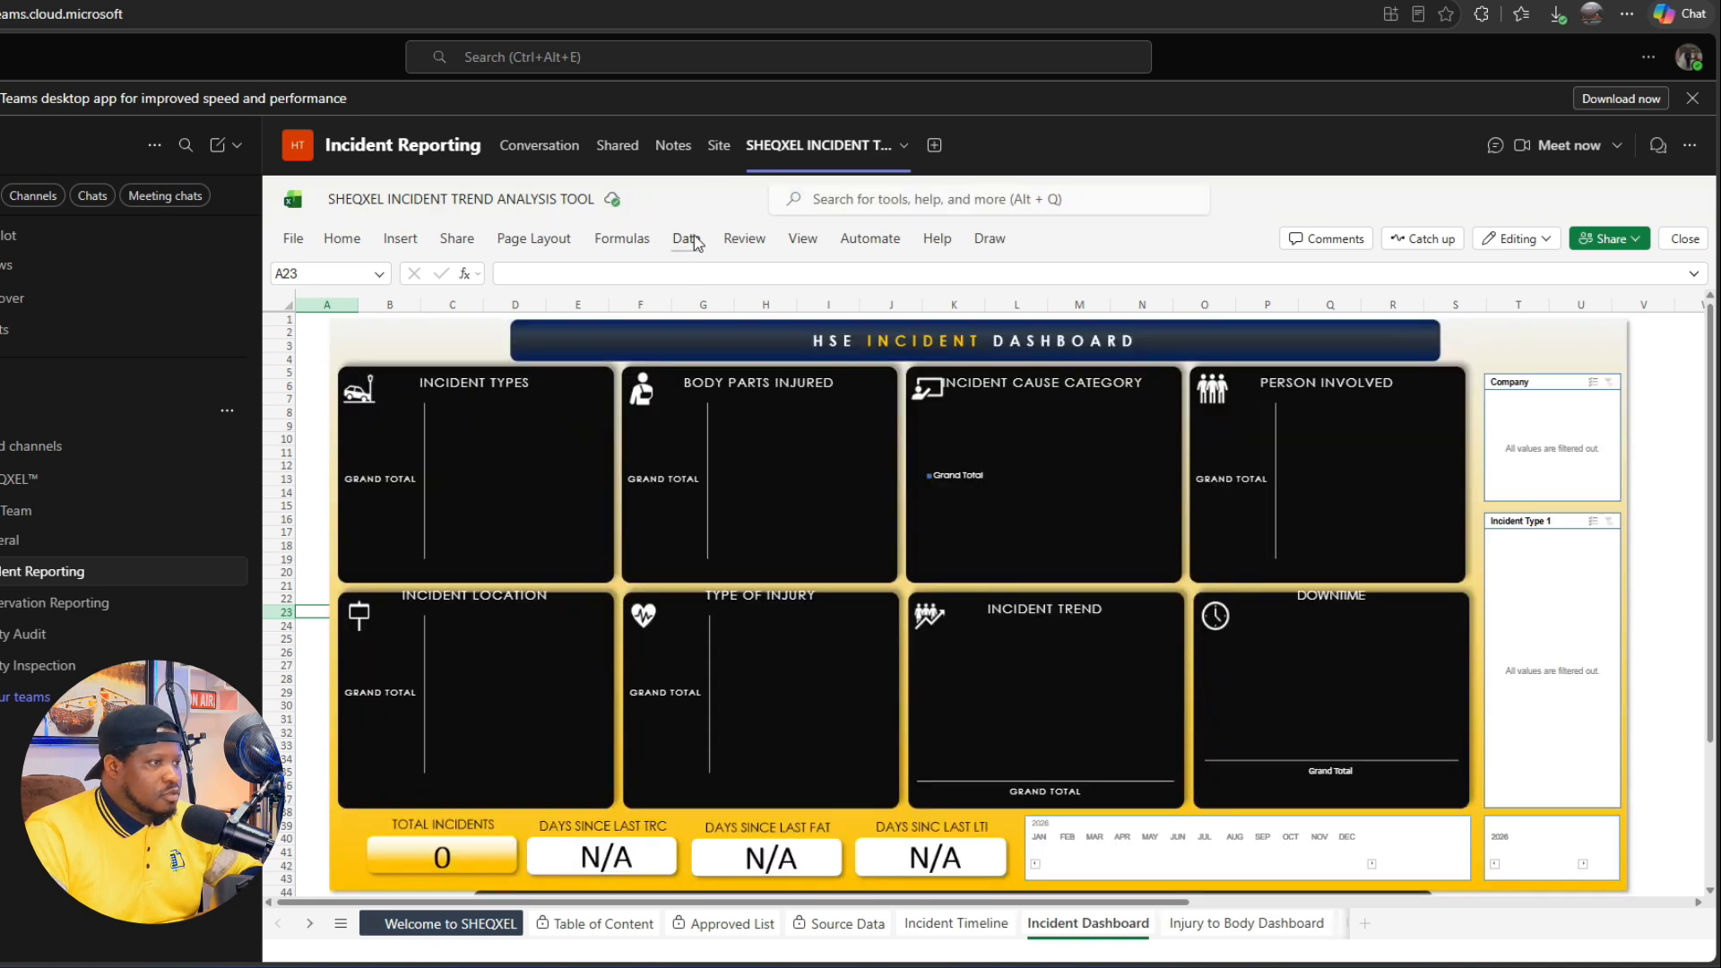
Step: Refresh all the workbook's data once more and open the workbook in the desktop Excel app
click(685, 235)
click(538, 301)
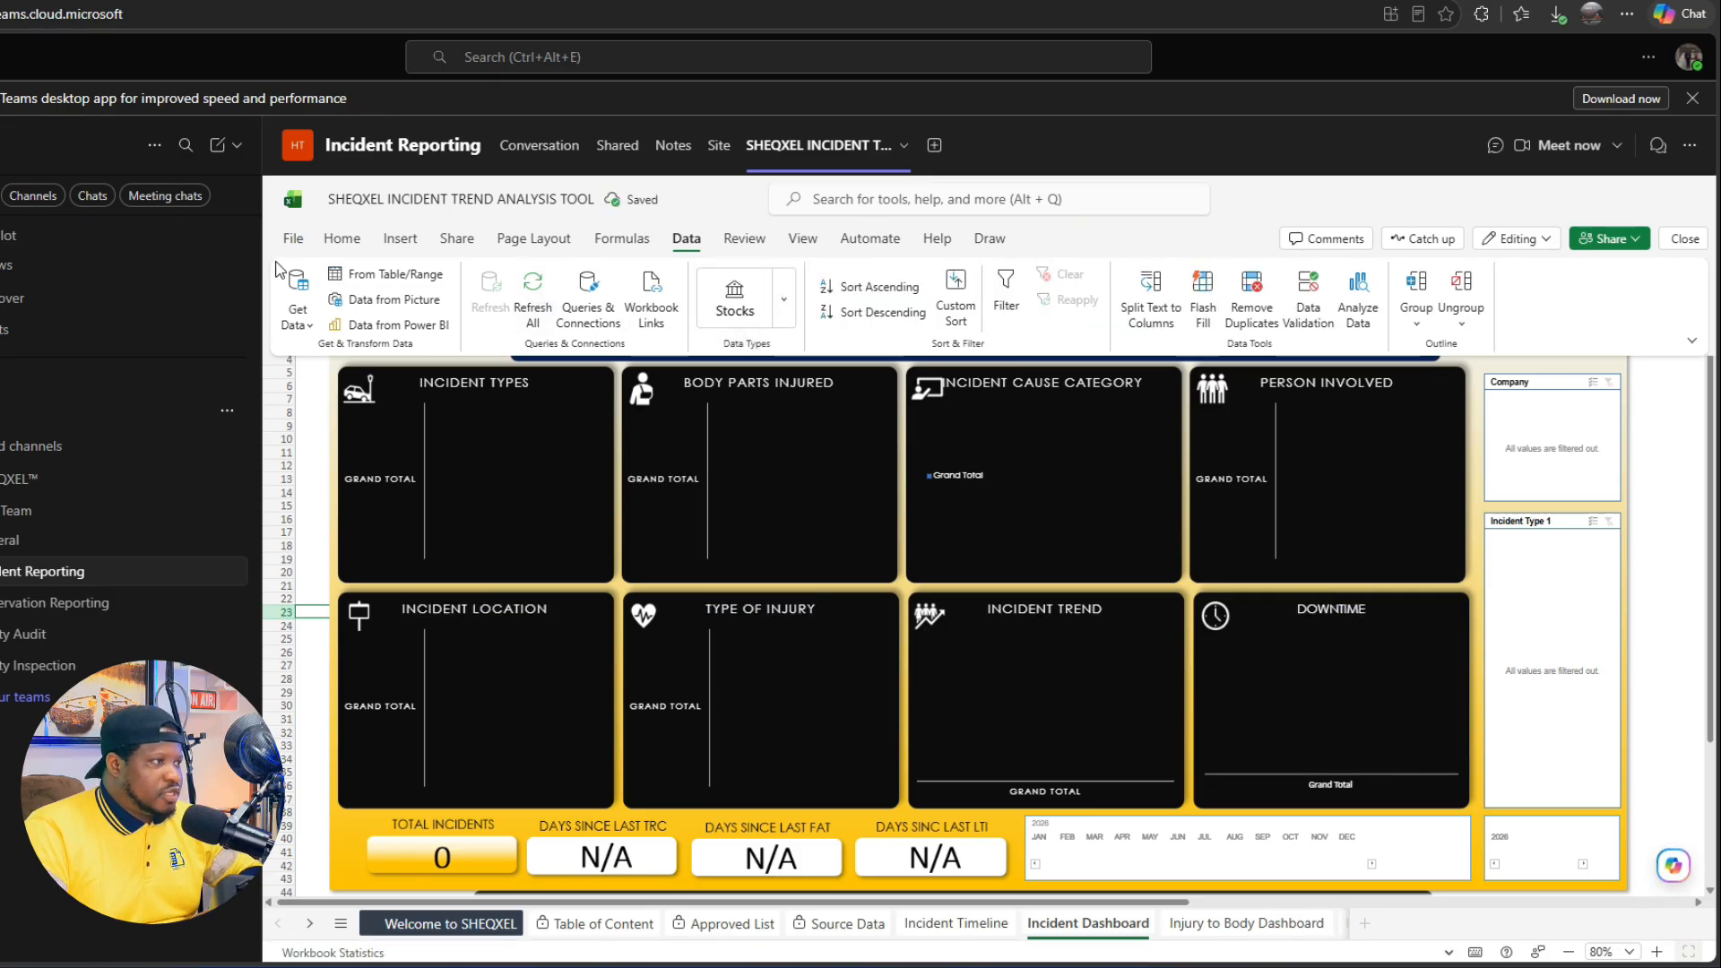
click(293, 238)
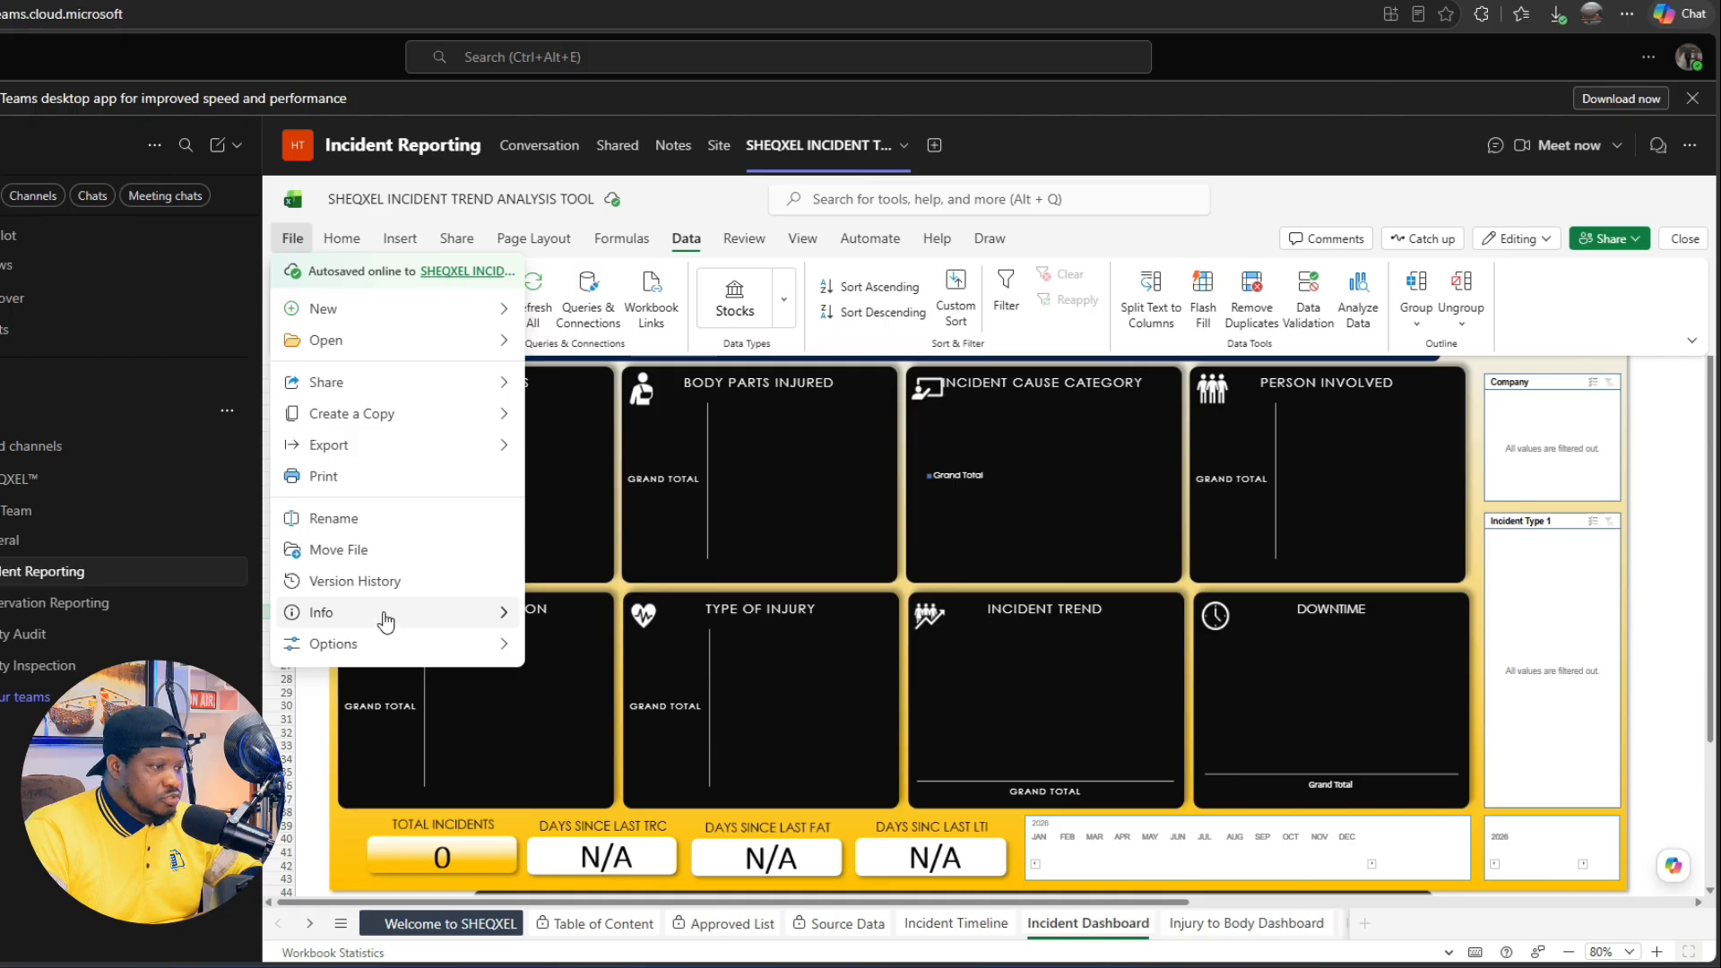
mouse_move(373, 618)
click(656, 791)
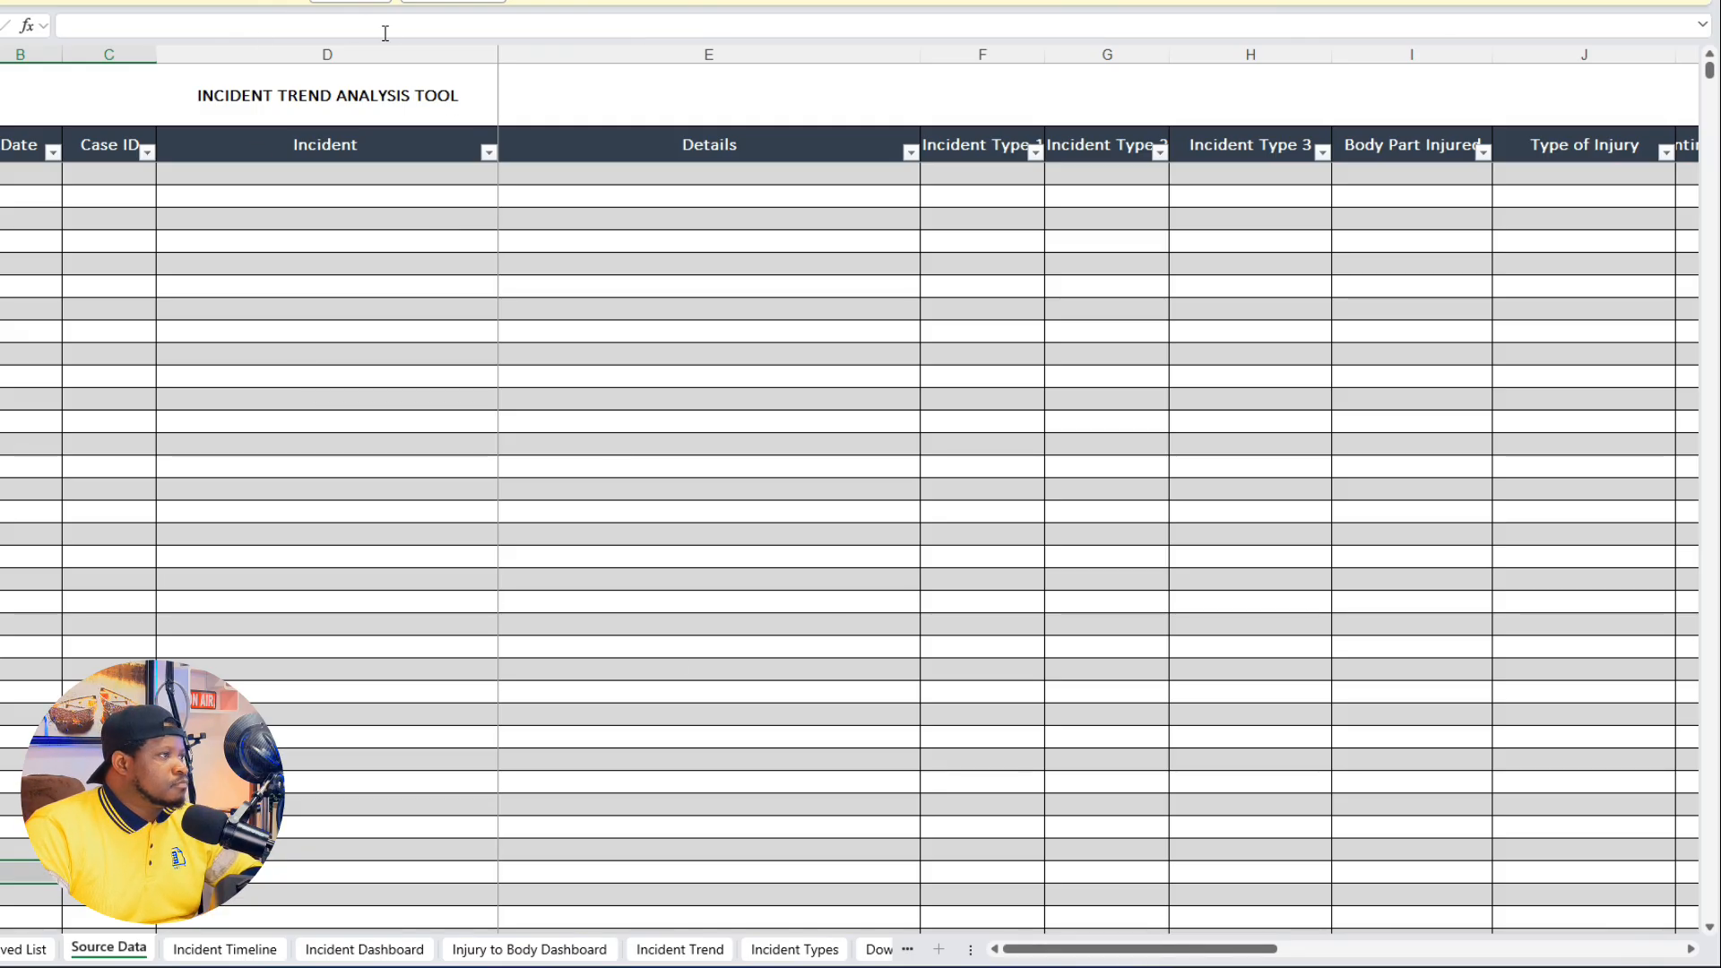
click(489, 4)
click(832, 529)
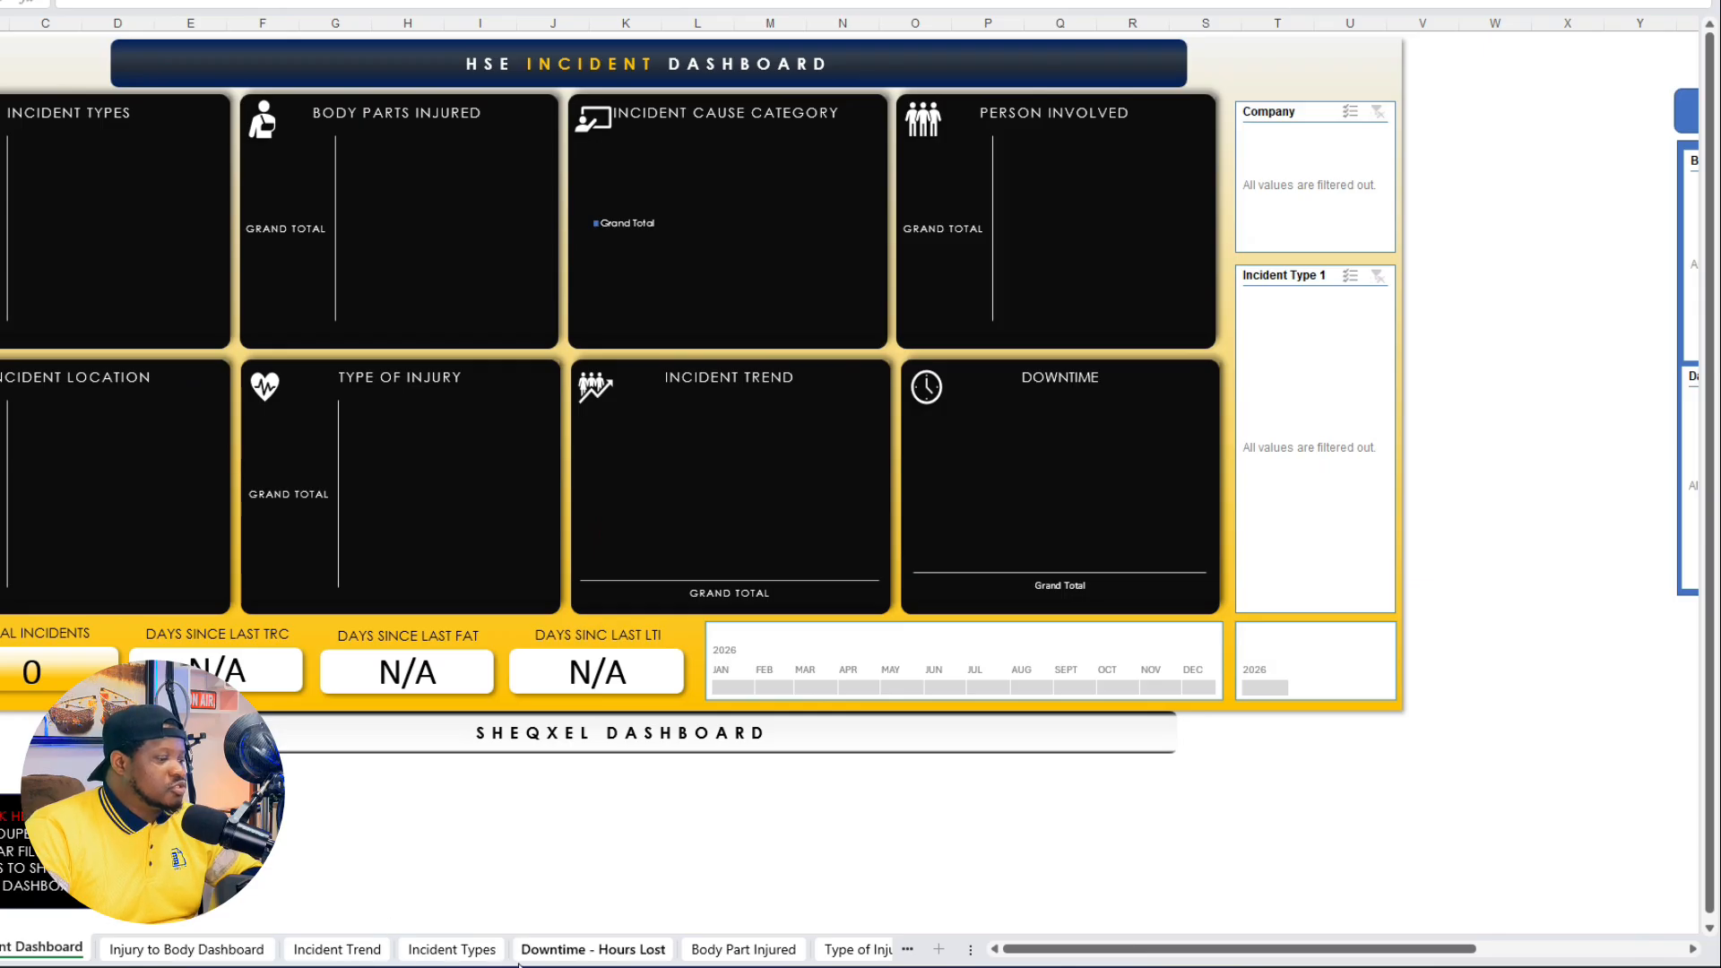
Step: Autofit the Date column on the Source Data sheet so the incident's full date fits
scroll(89, 948, left, 5)
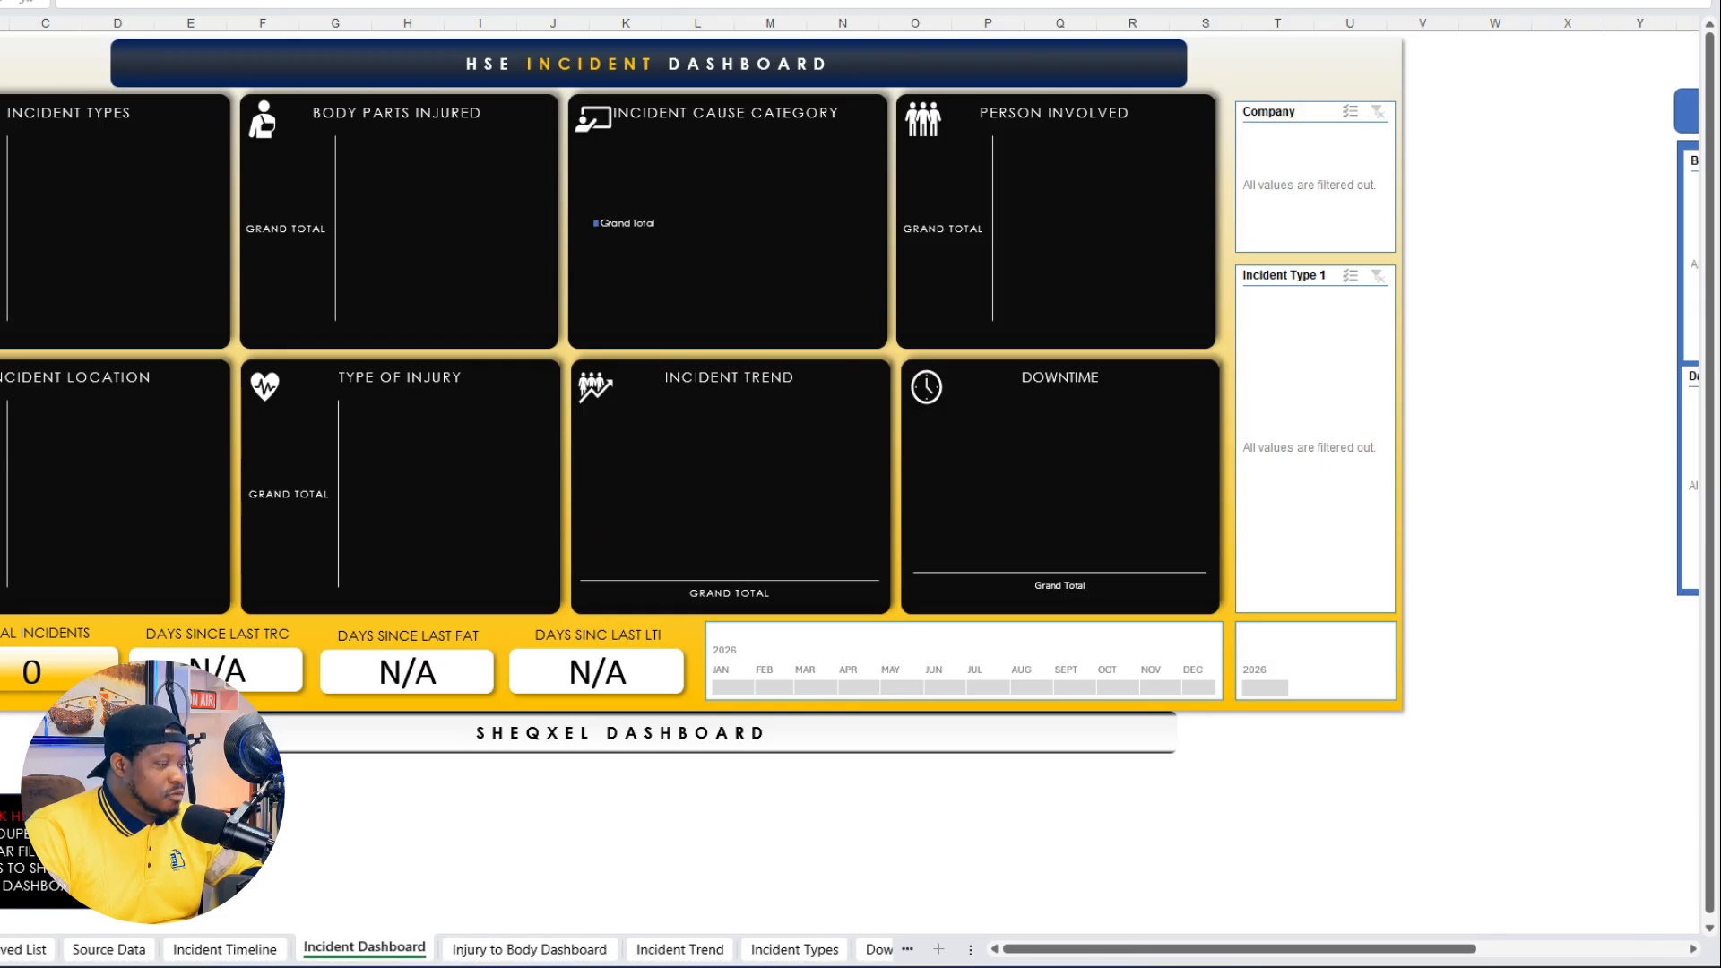
click(108, 948)
click(239, 234)
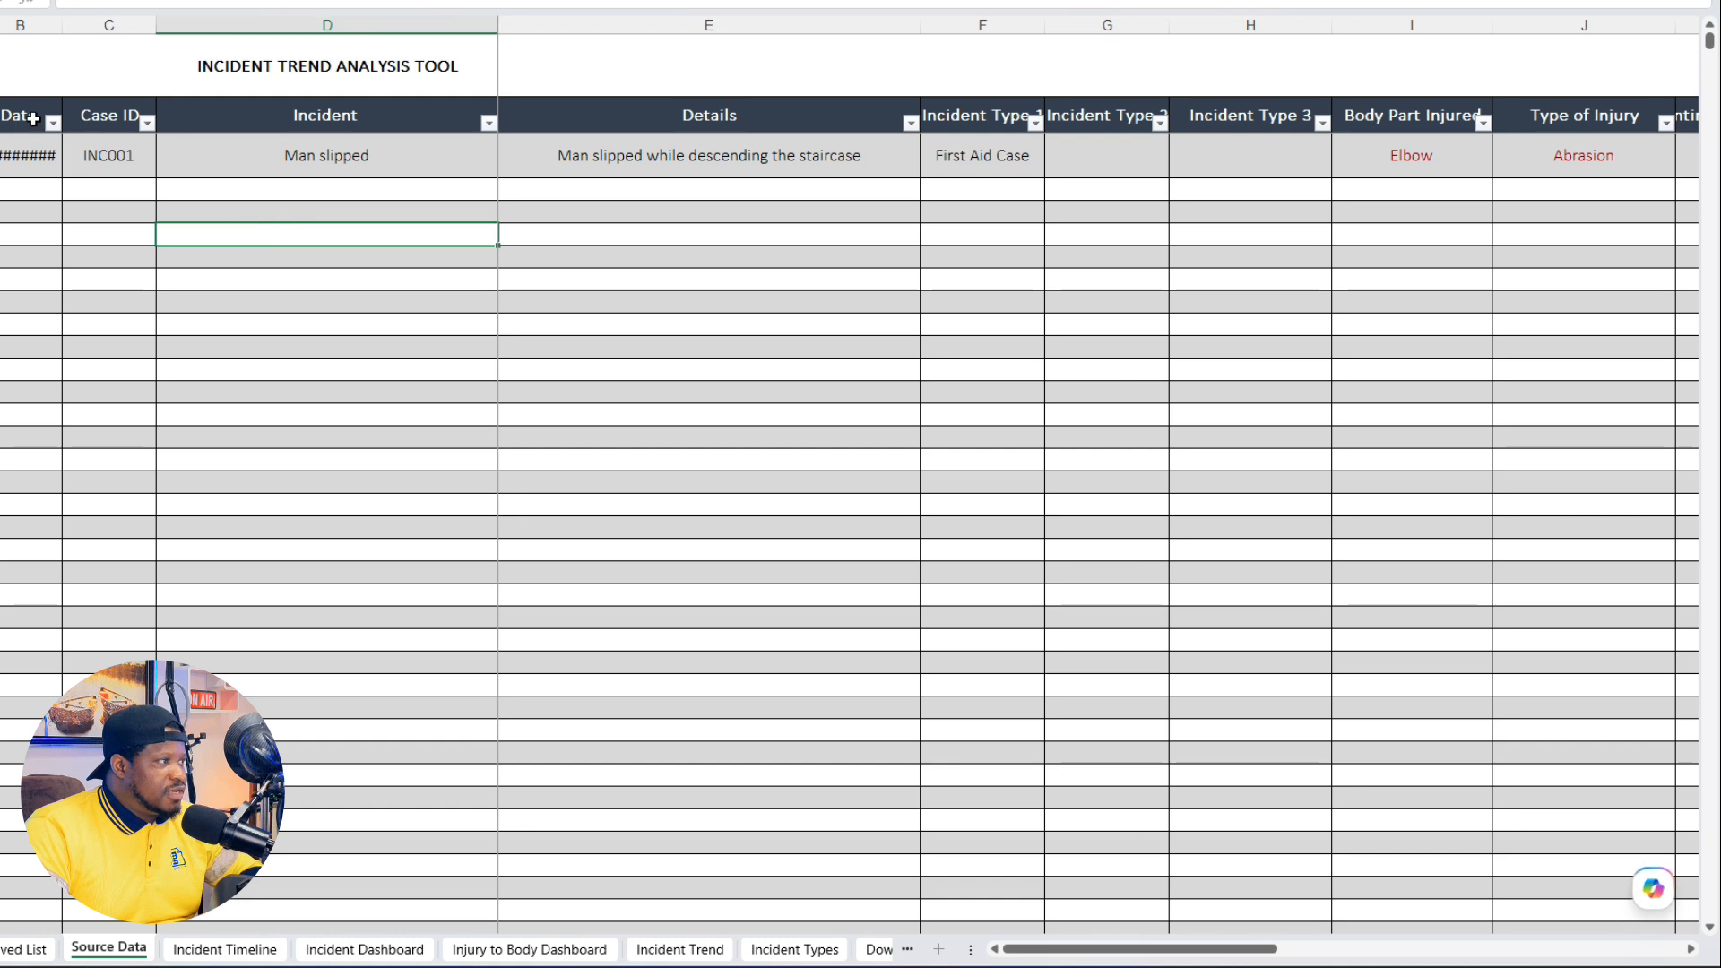
double_click(71, 24)
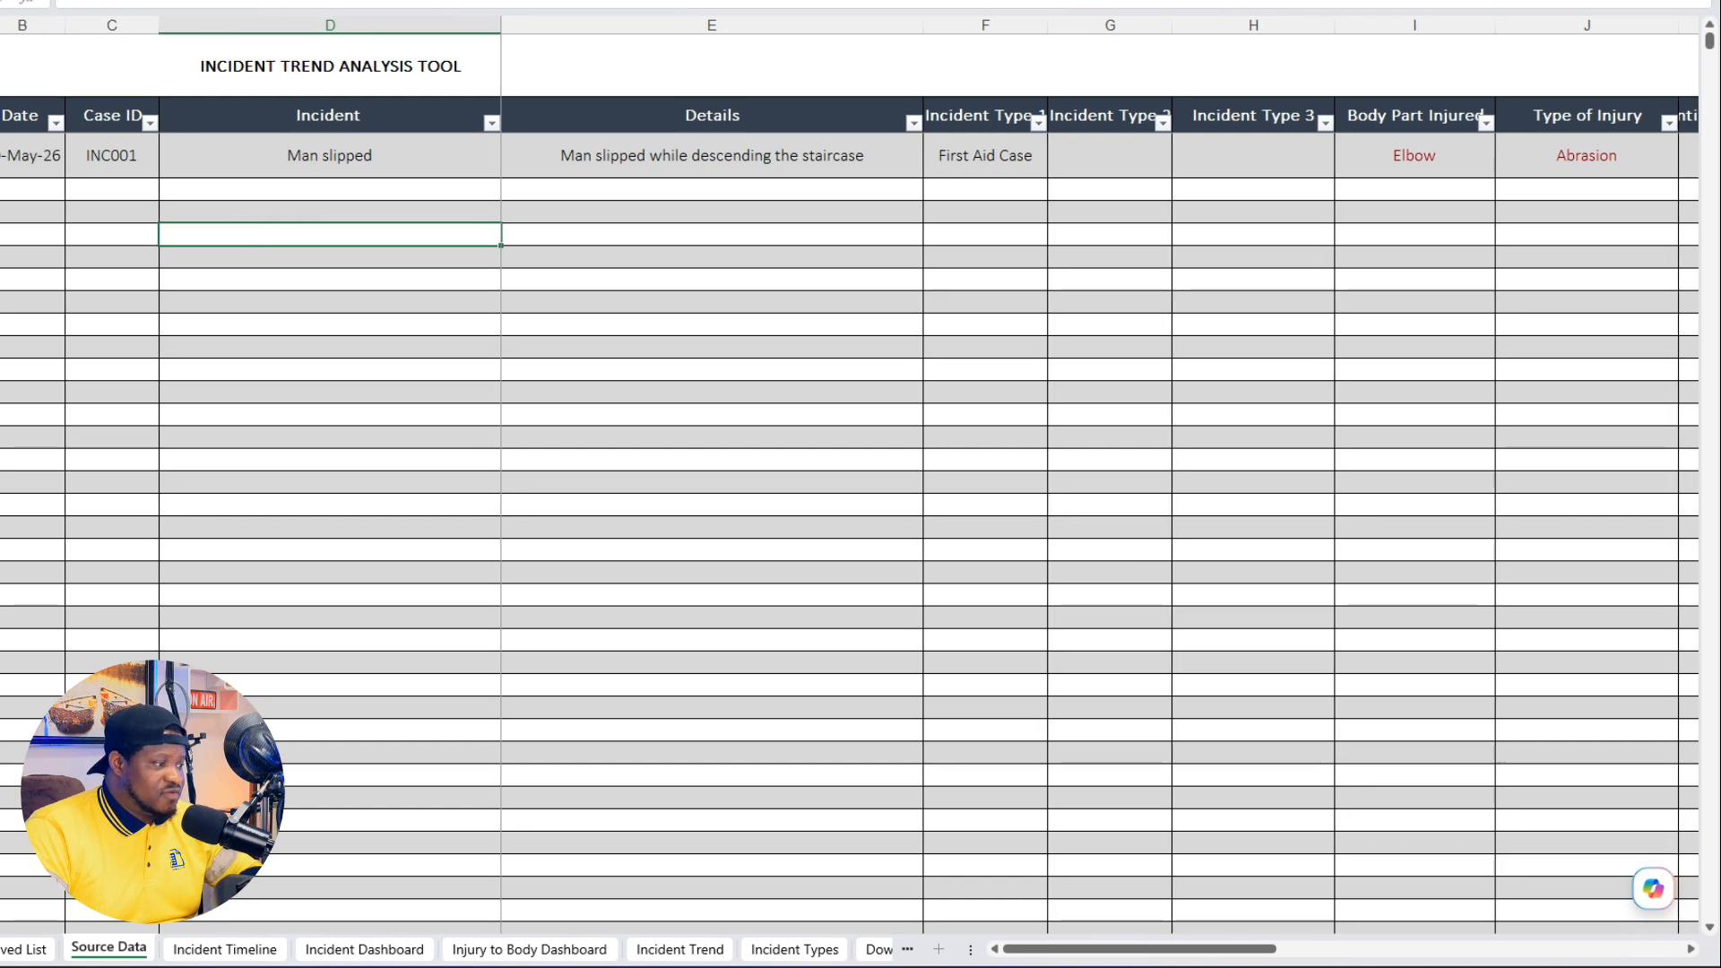
Step: On the Incident Dashboard, select January through December 2026 on the month timeline
click(309, 952)
click(341, 1)
click(235, 18)
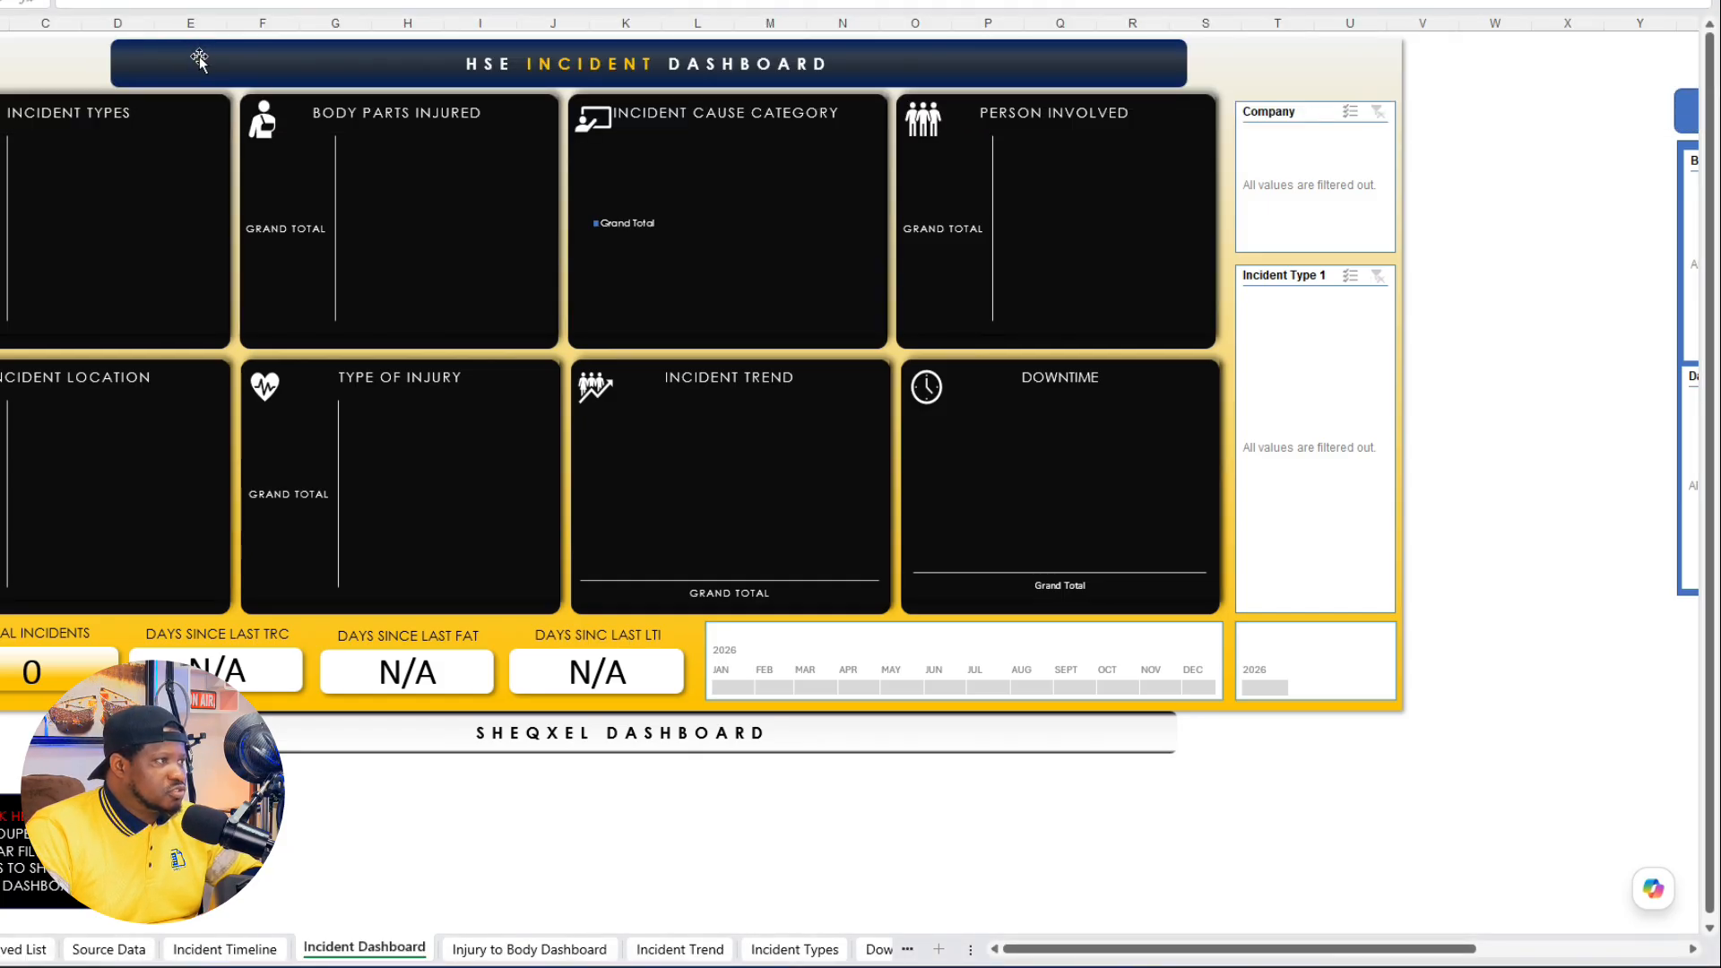
click(830, 841)
scroll(825, 842, down, 5)
scroll(822, 846, up, 5)
click(1018, 513)
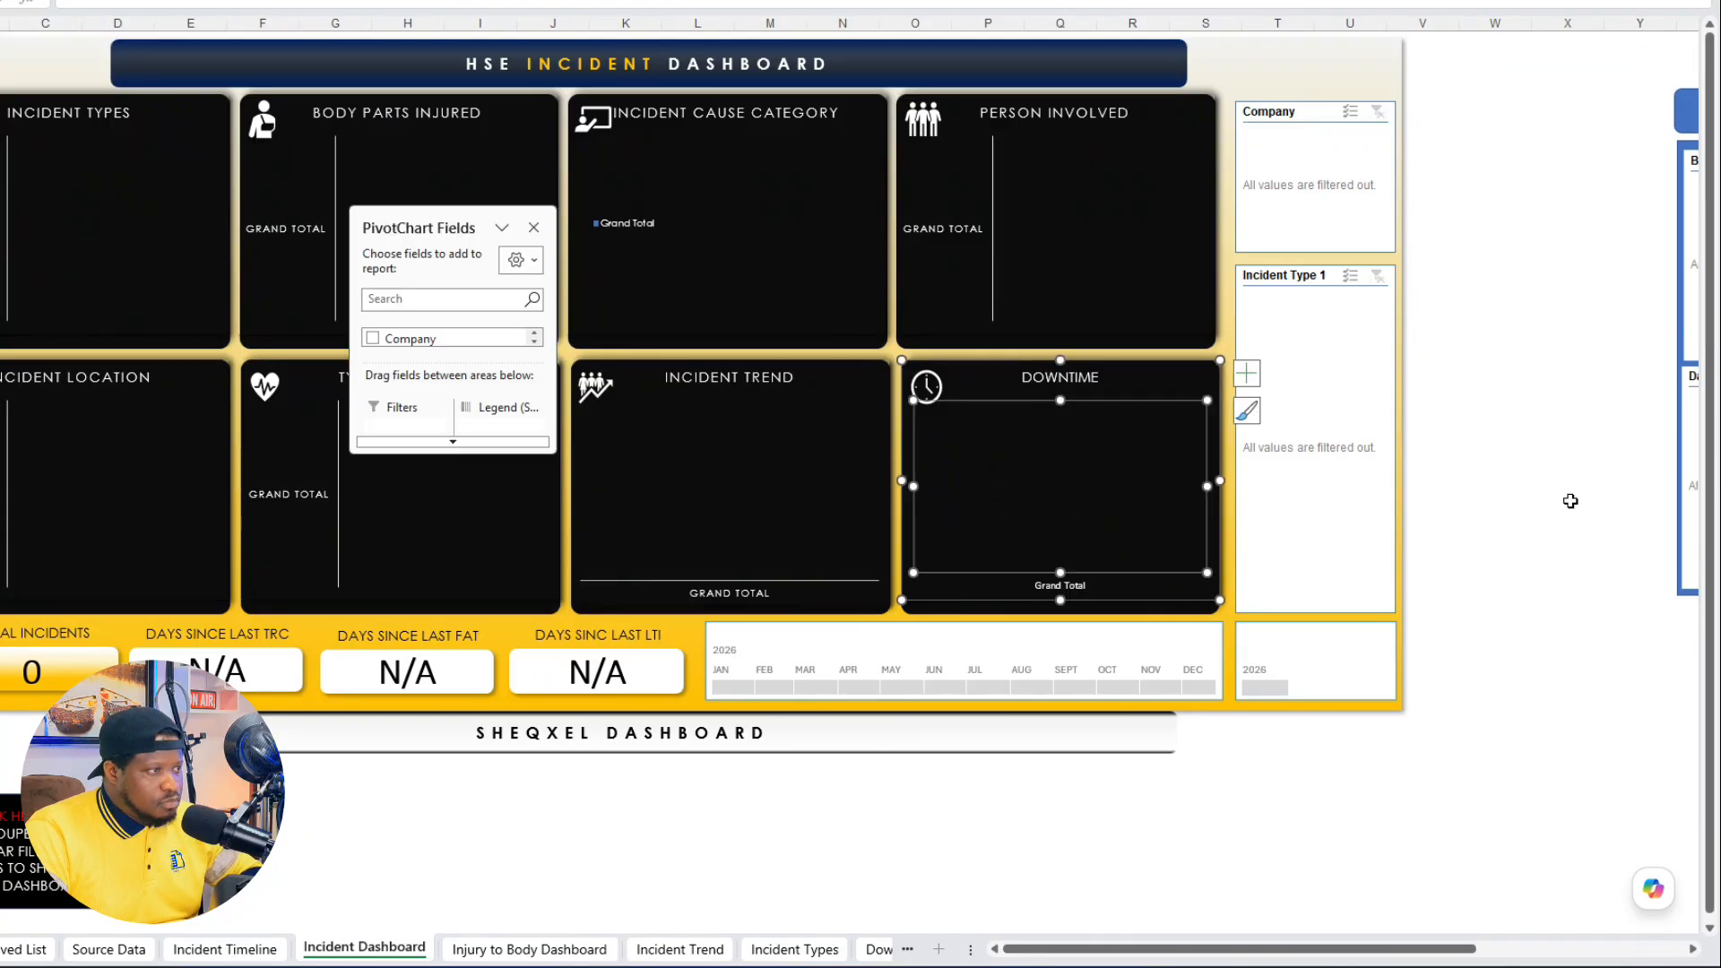
click(1573, 468)
drag(722, 685, 1248, 702)
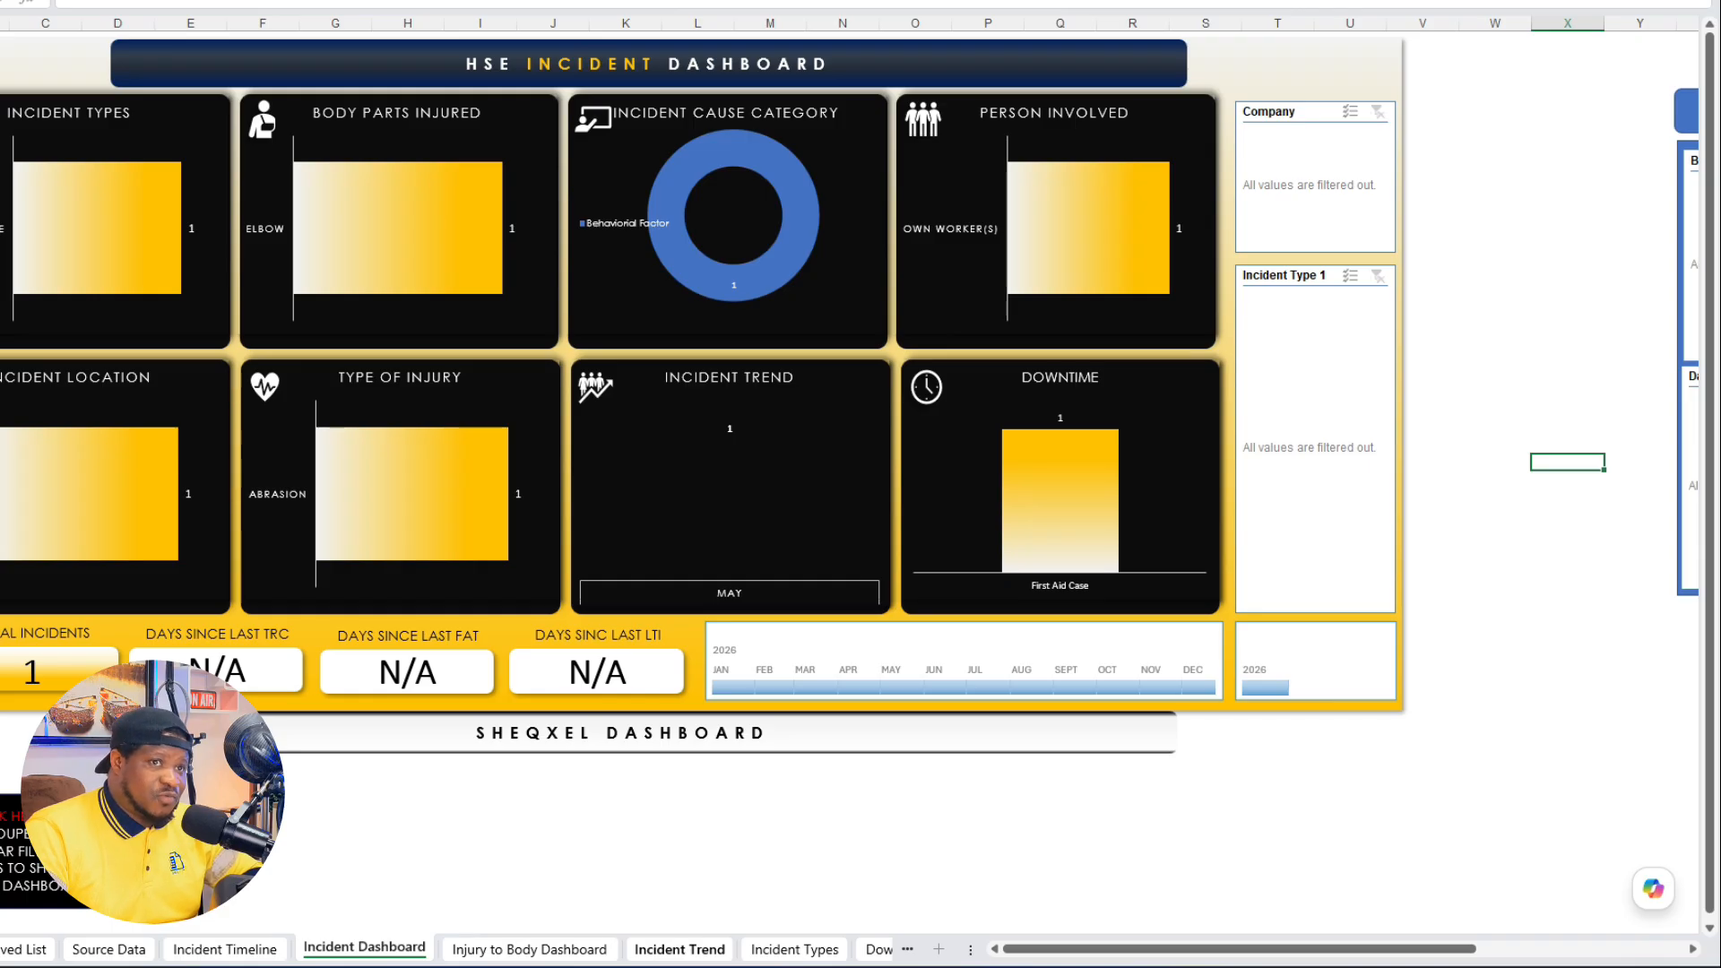
Step: Switch back to Microsoft Teams and resume editing the incident workbook there
click(1584, 168)
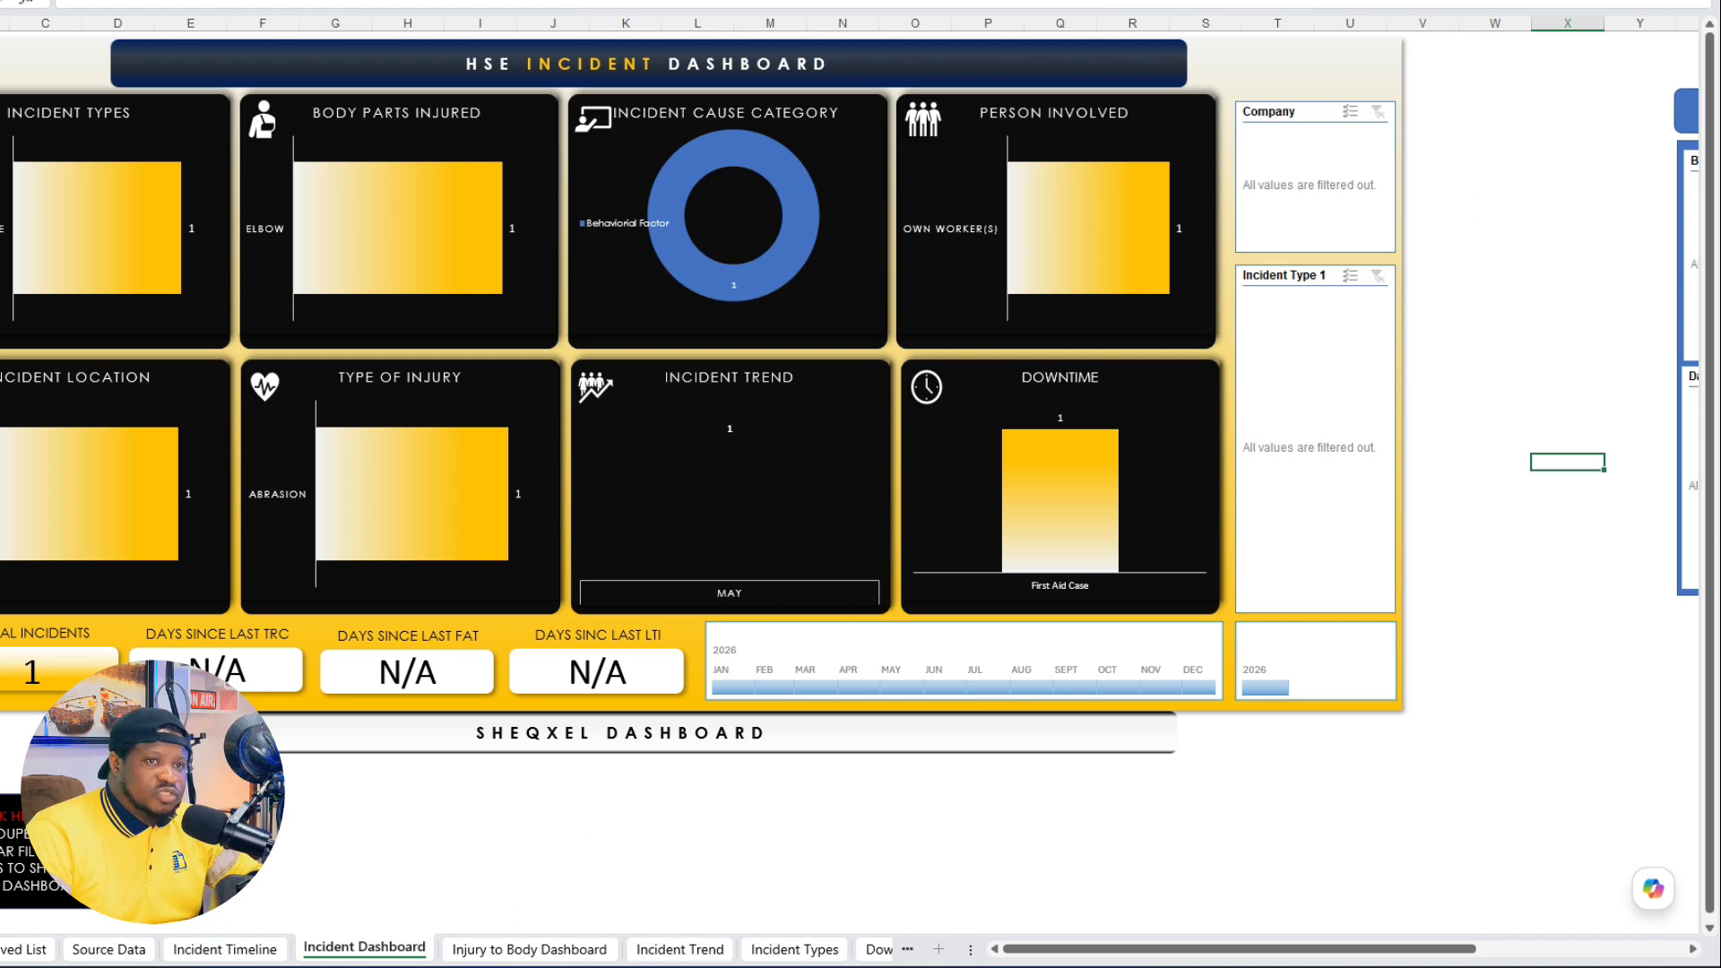
click(1582, 183)
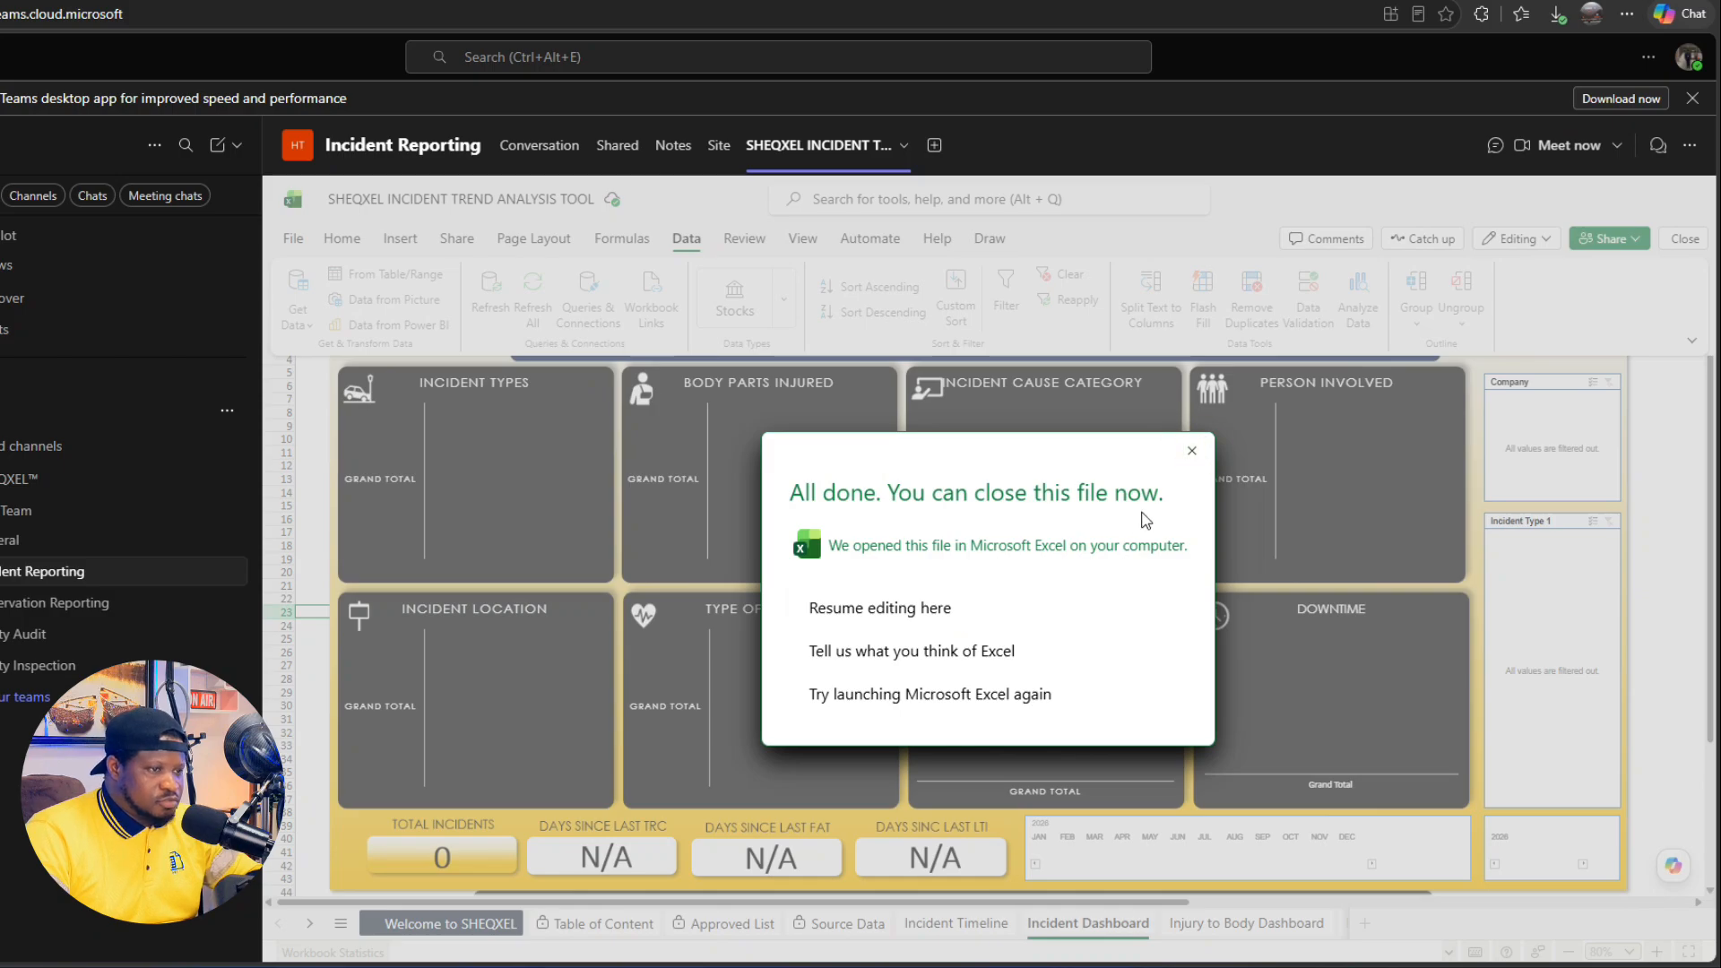
click(911, 607)
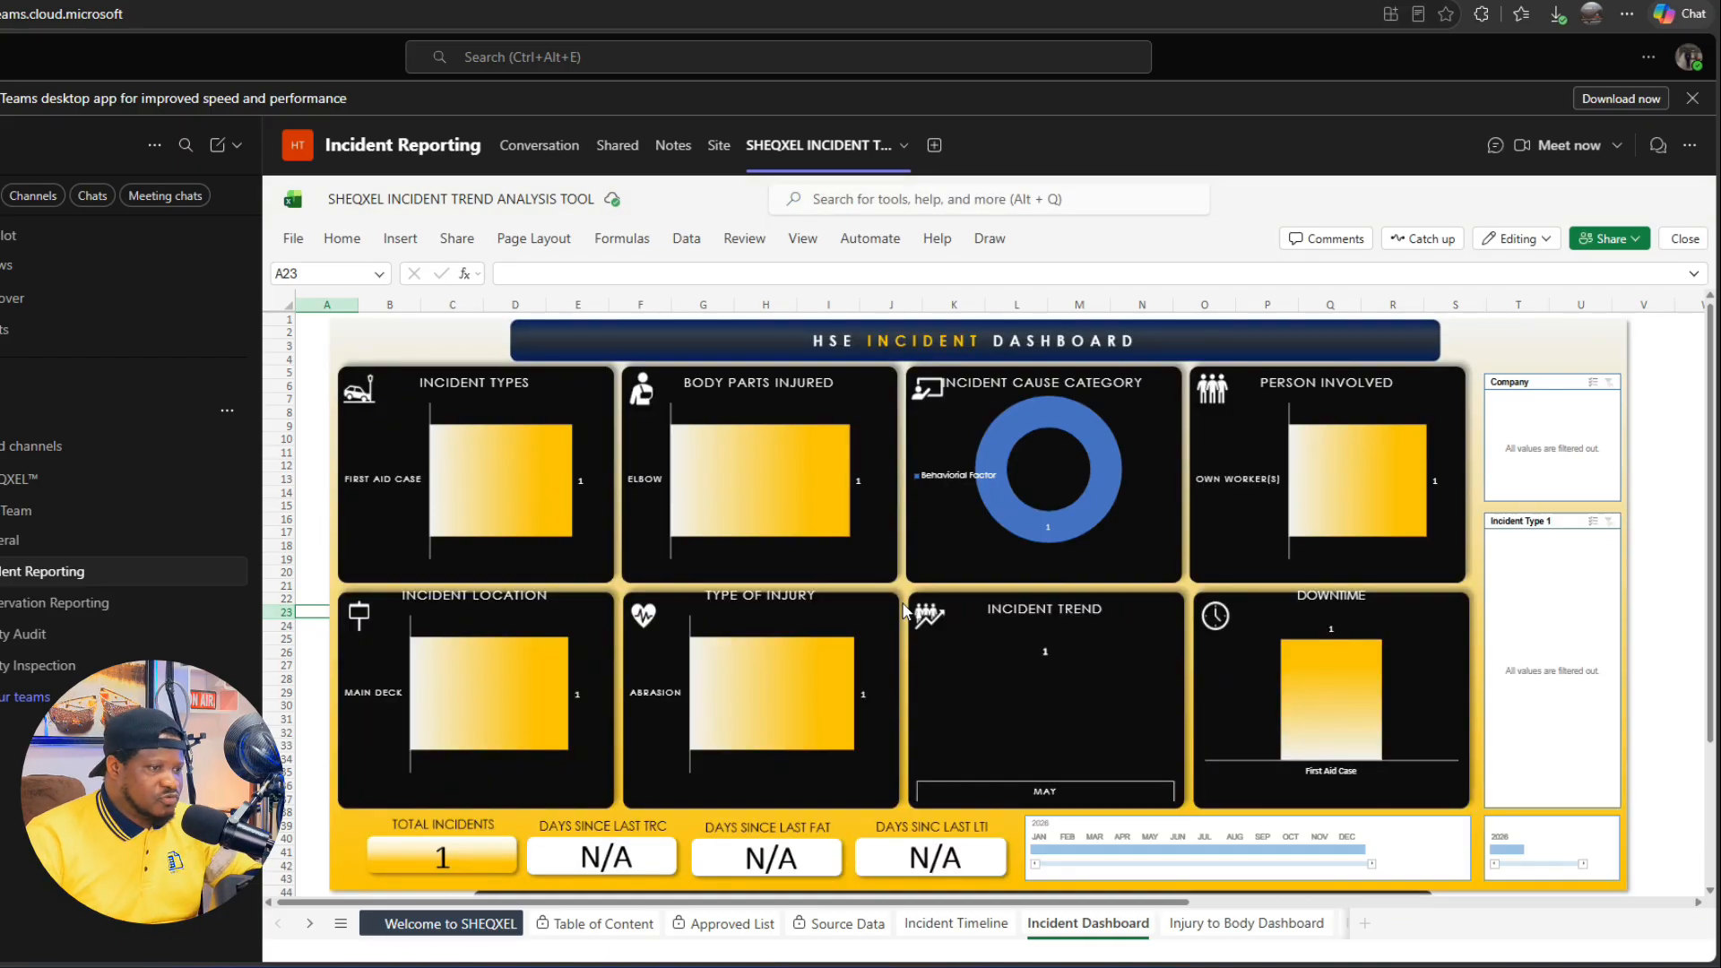
Step: Filter the dashboard's month timeline to January 2026 and extend the range back through December
click(1047, 851)
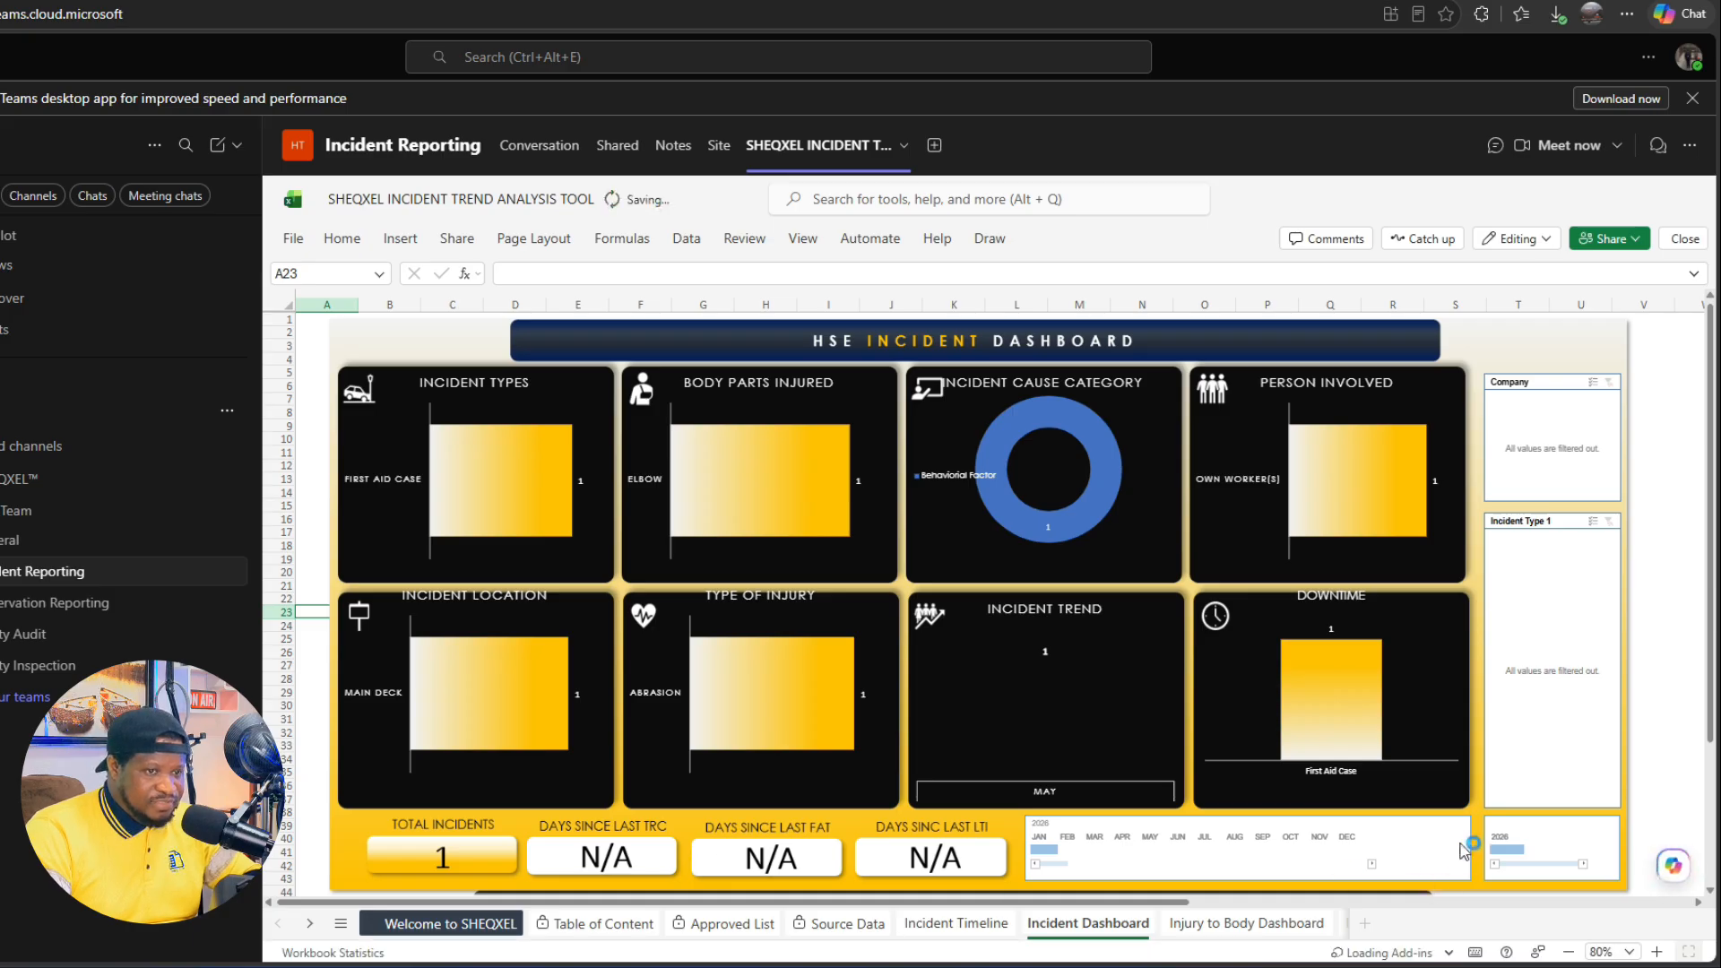
click(1100, 850)
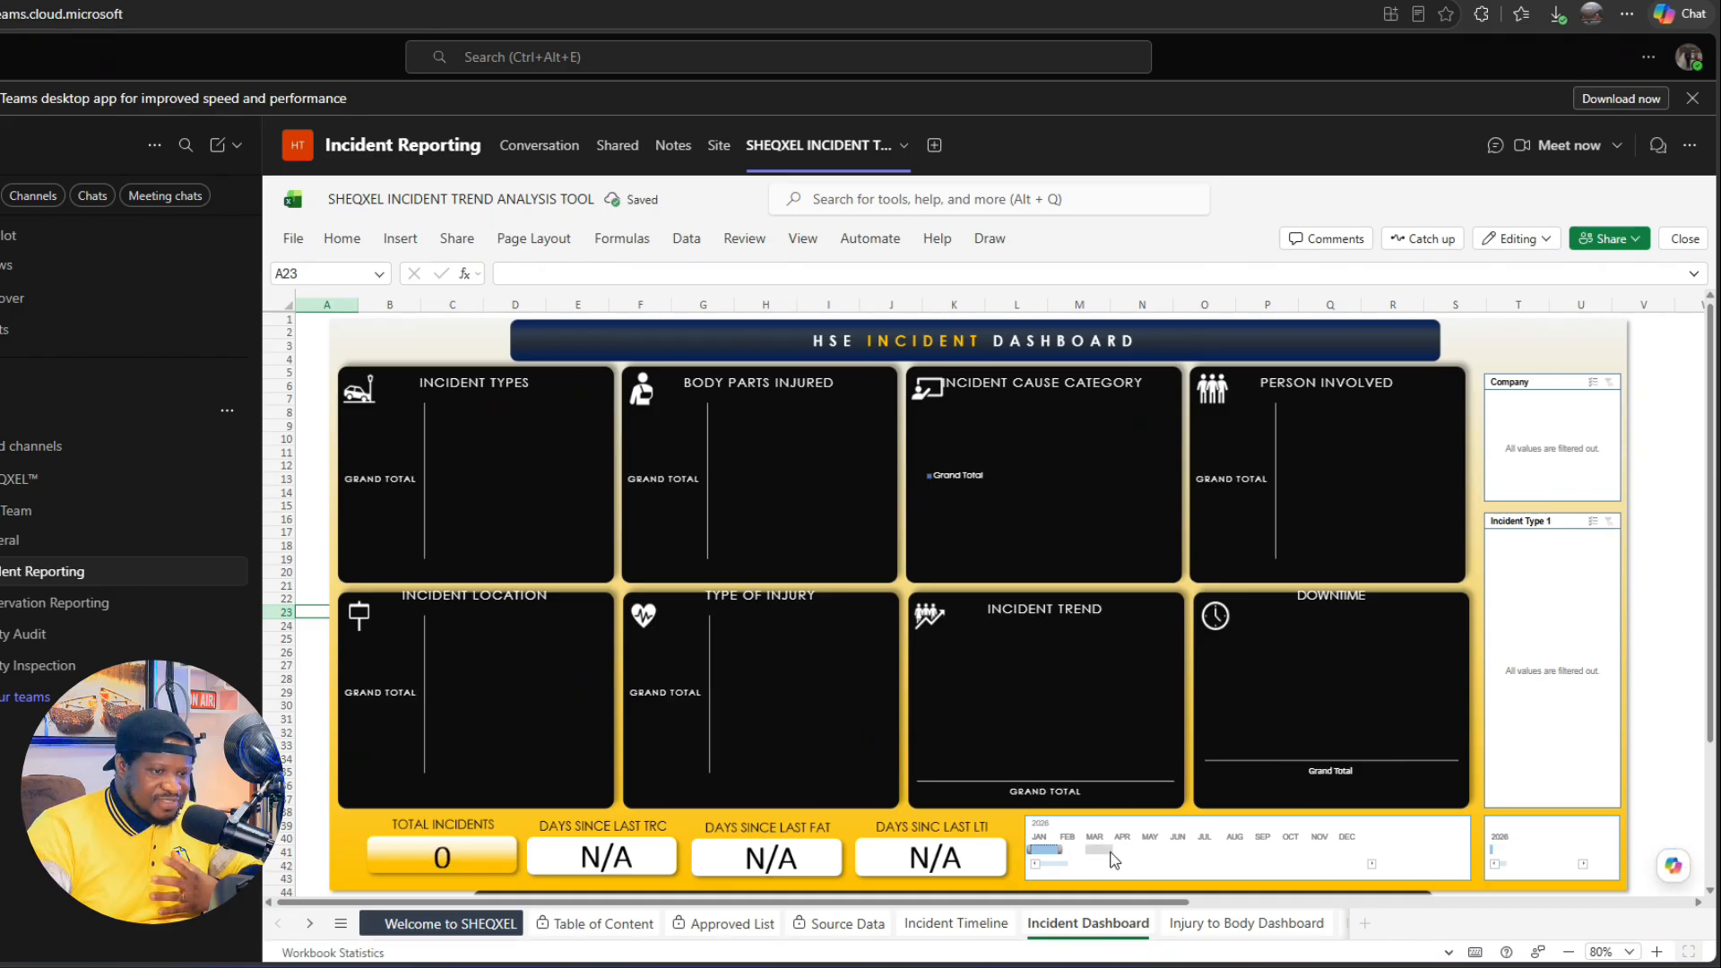
drag(1051, 862, 1371, 862)
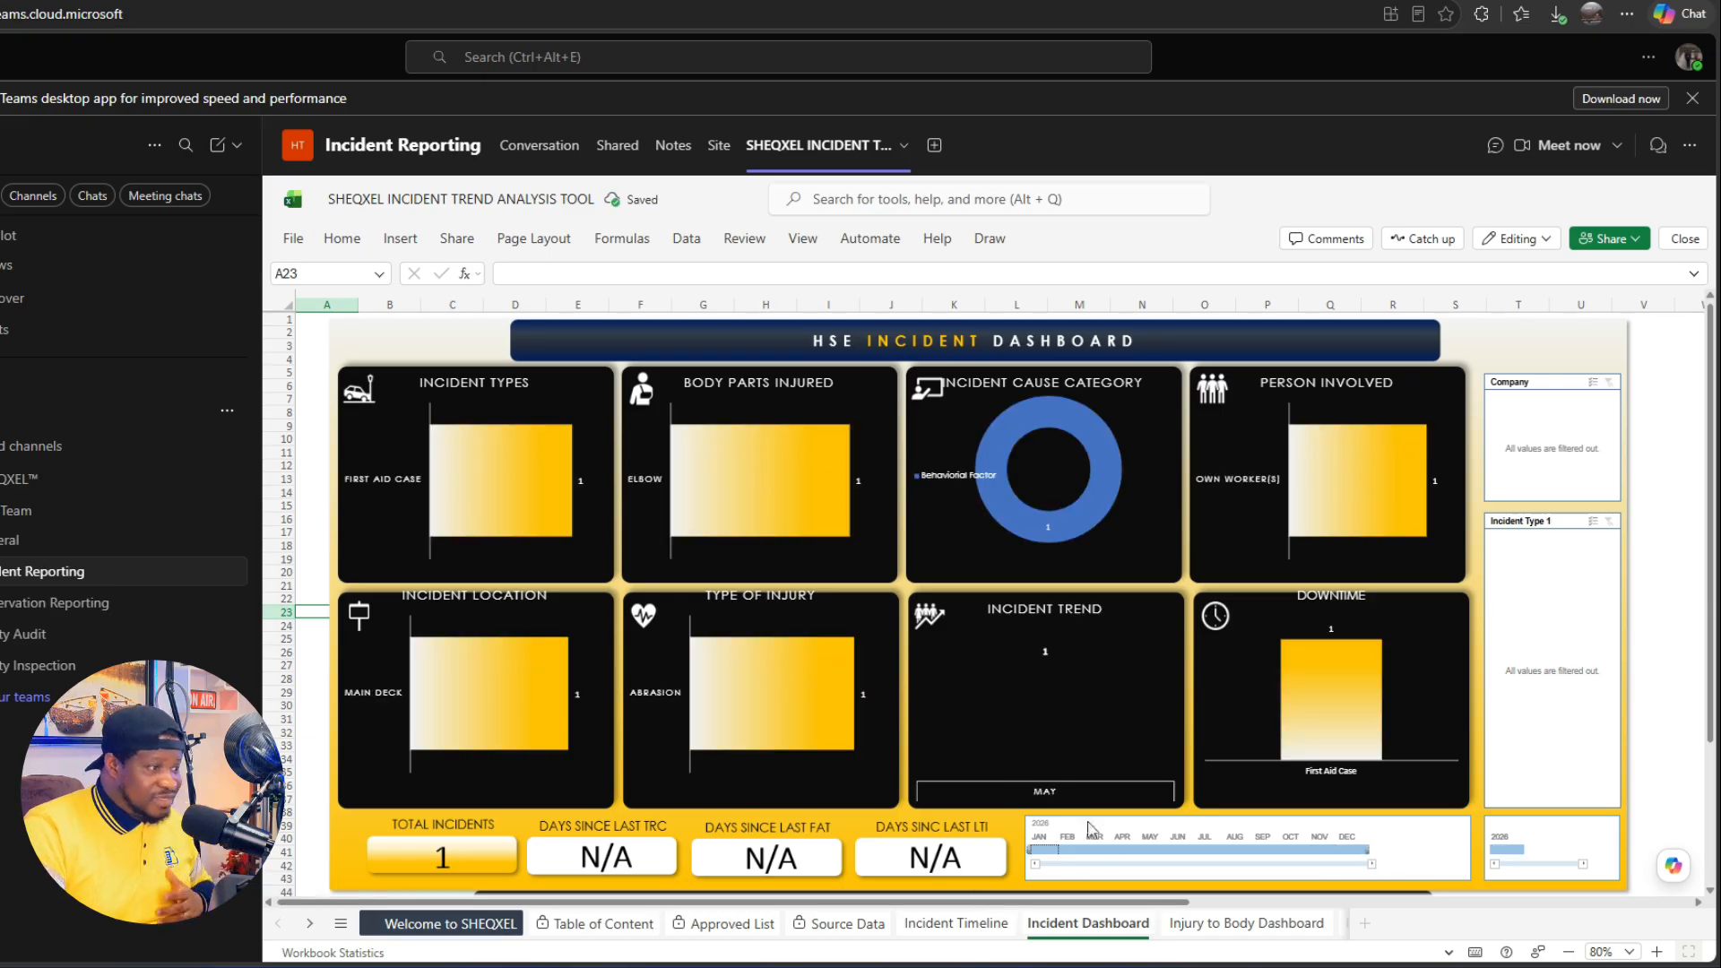
Step: Review the Incident Timeline sheet and the Source Data record, and return to the Welcome to SHEQXEL sheet
click(909, 923)
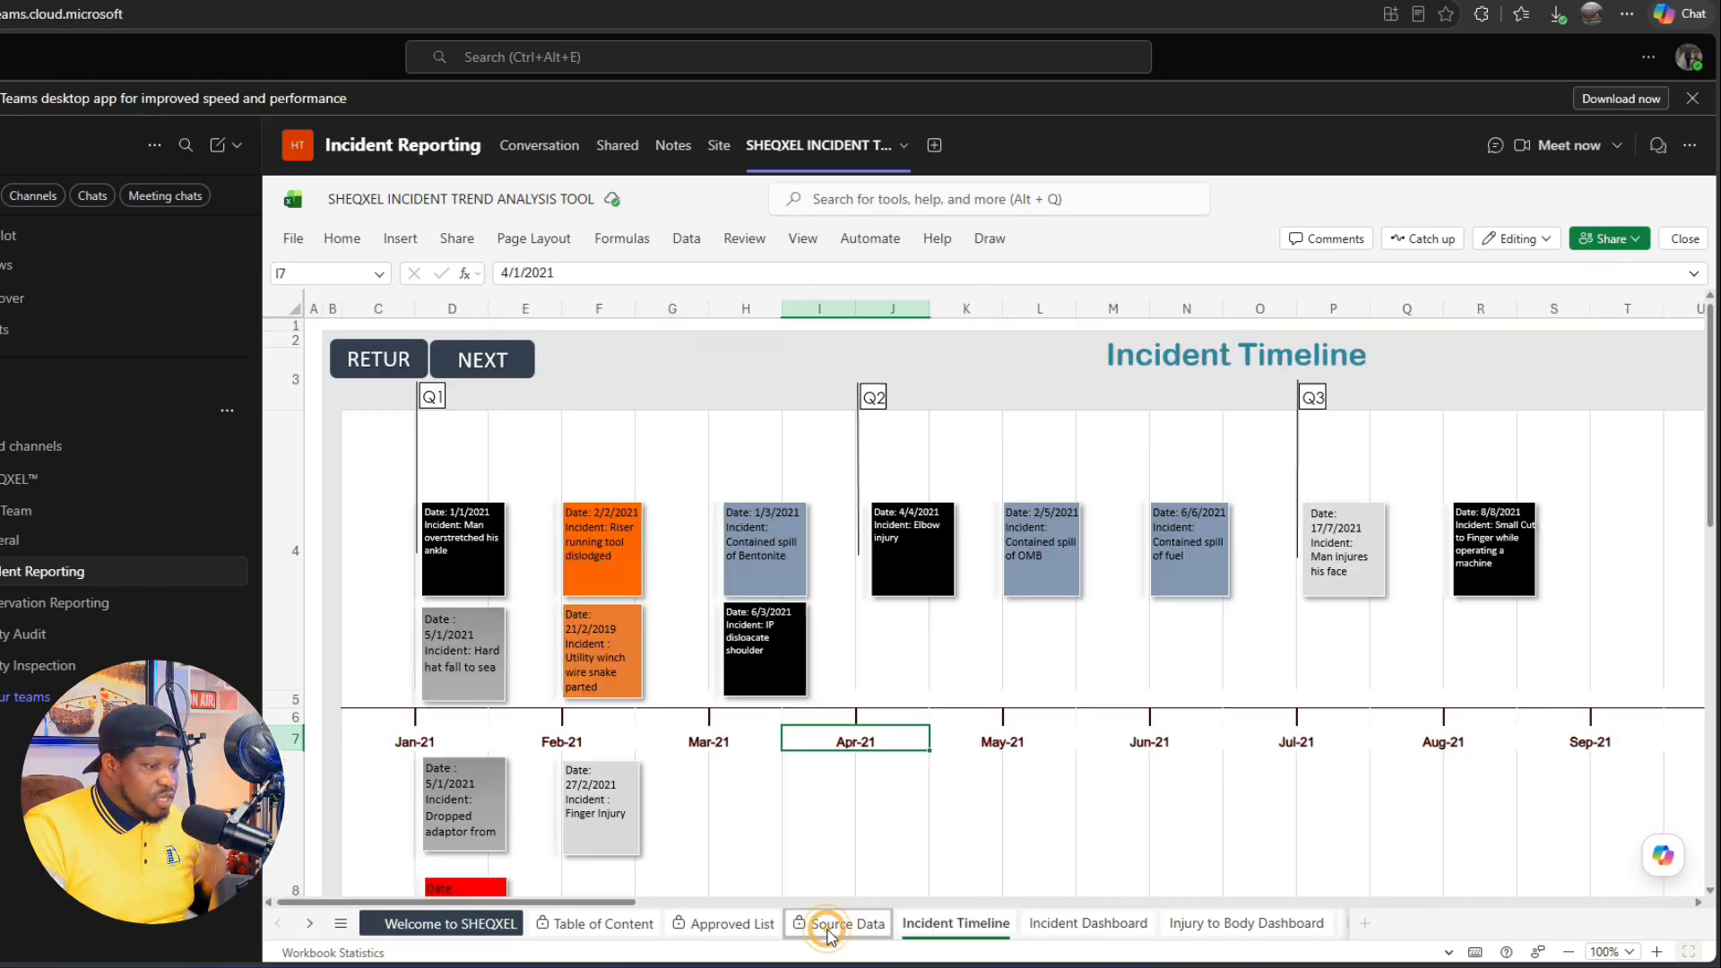
click(843, 924)
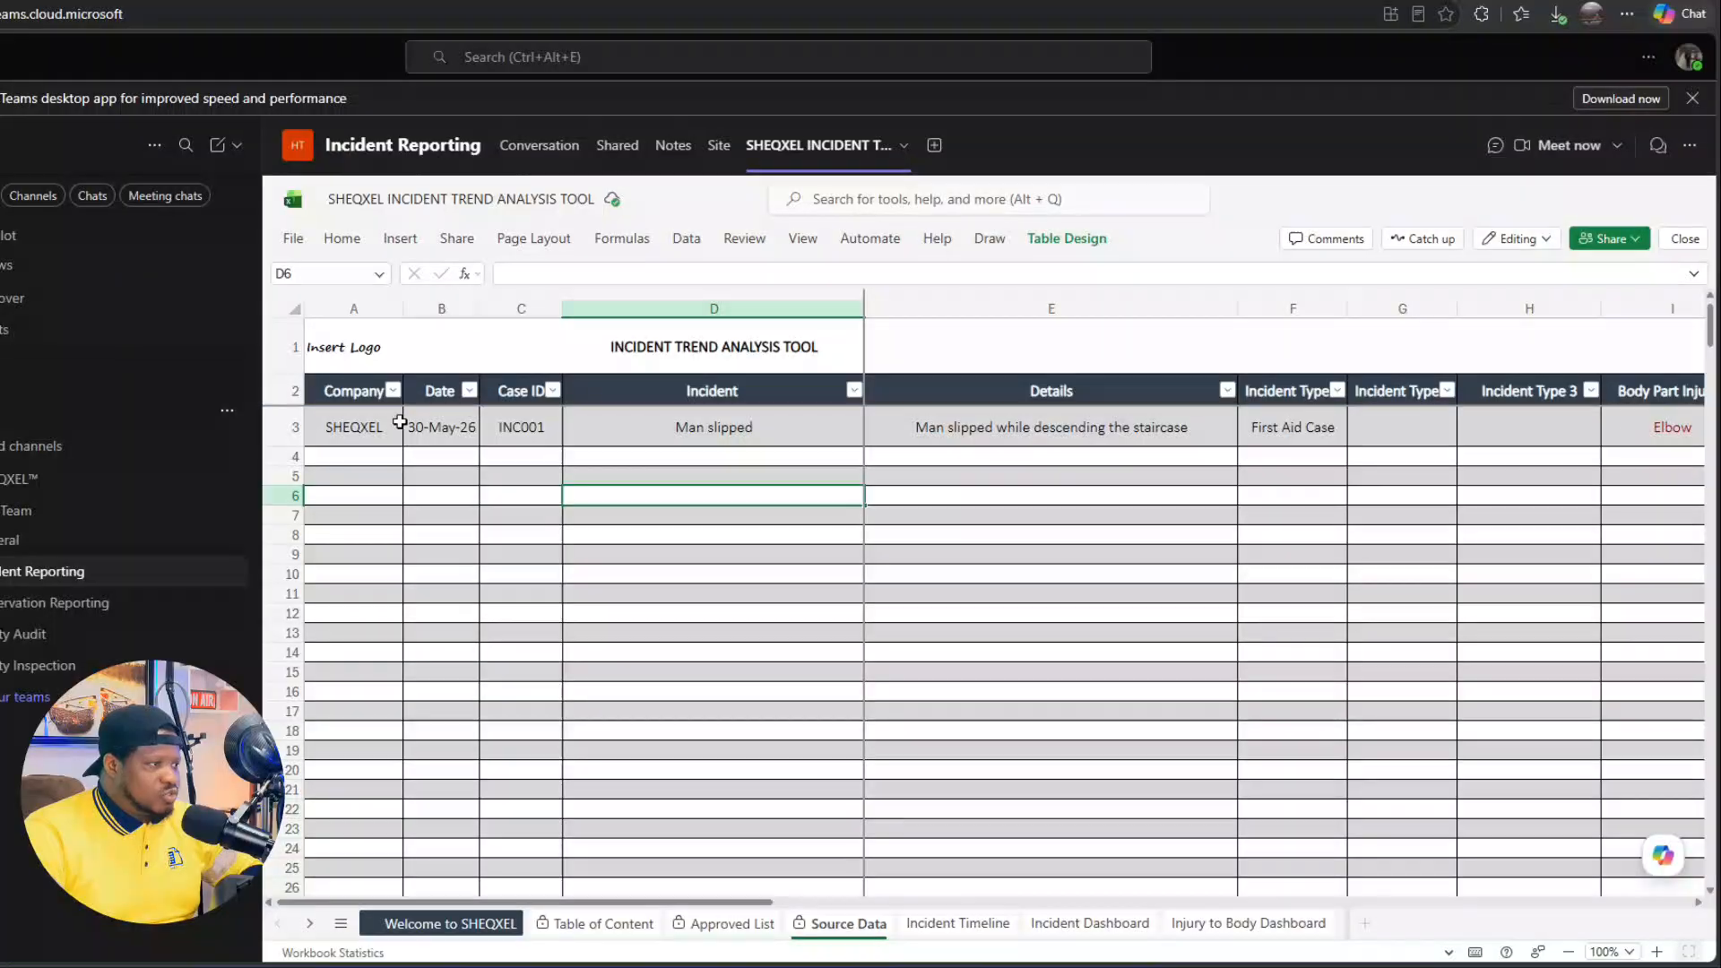
drag(400, 421, 914, 695)
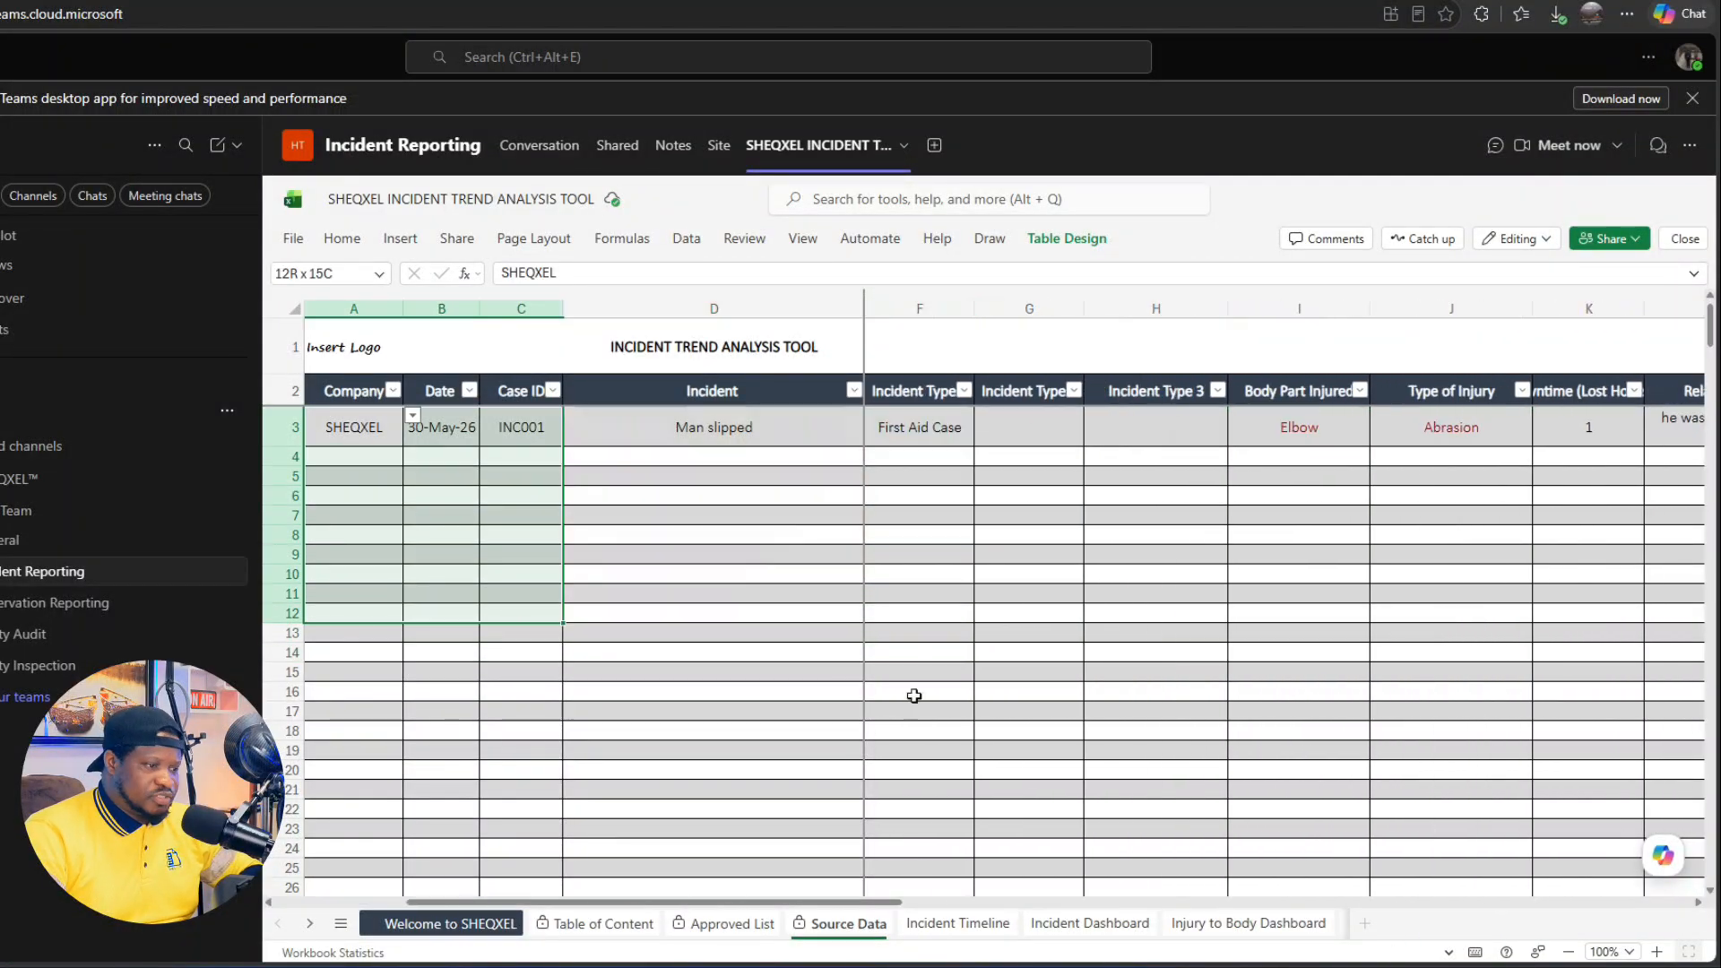
click(990, 710)
click(453, 923)
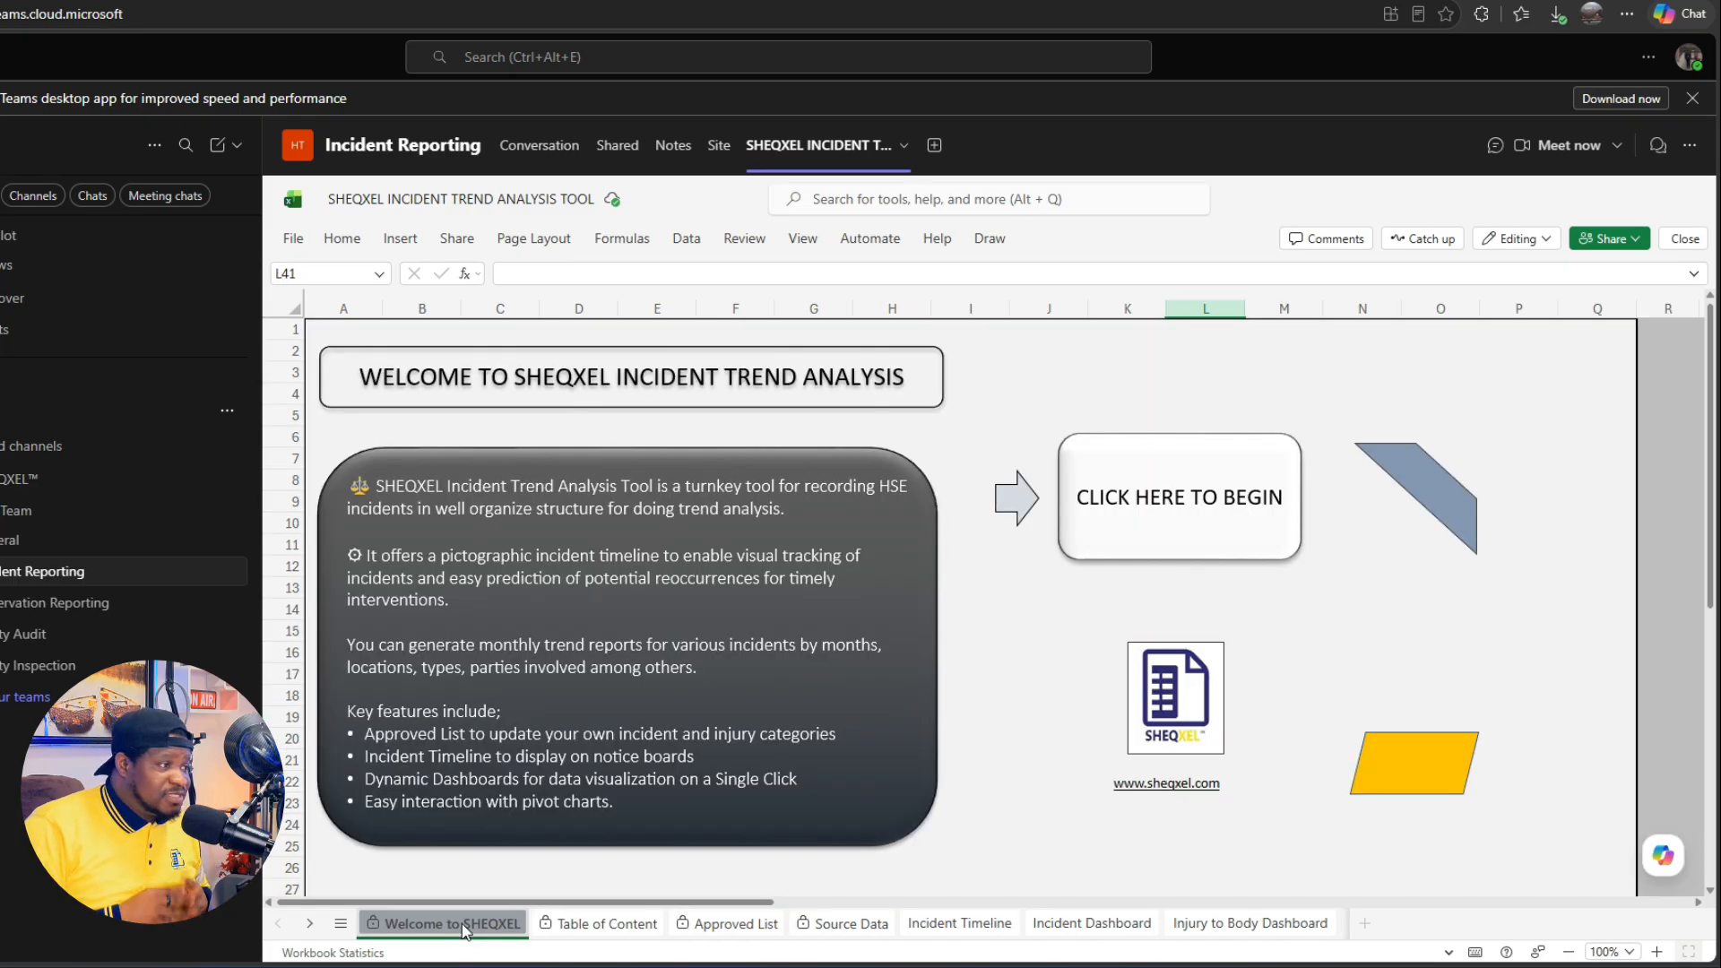